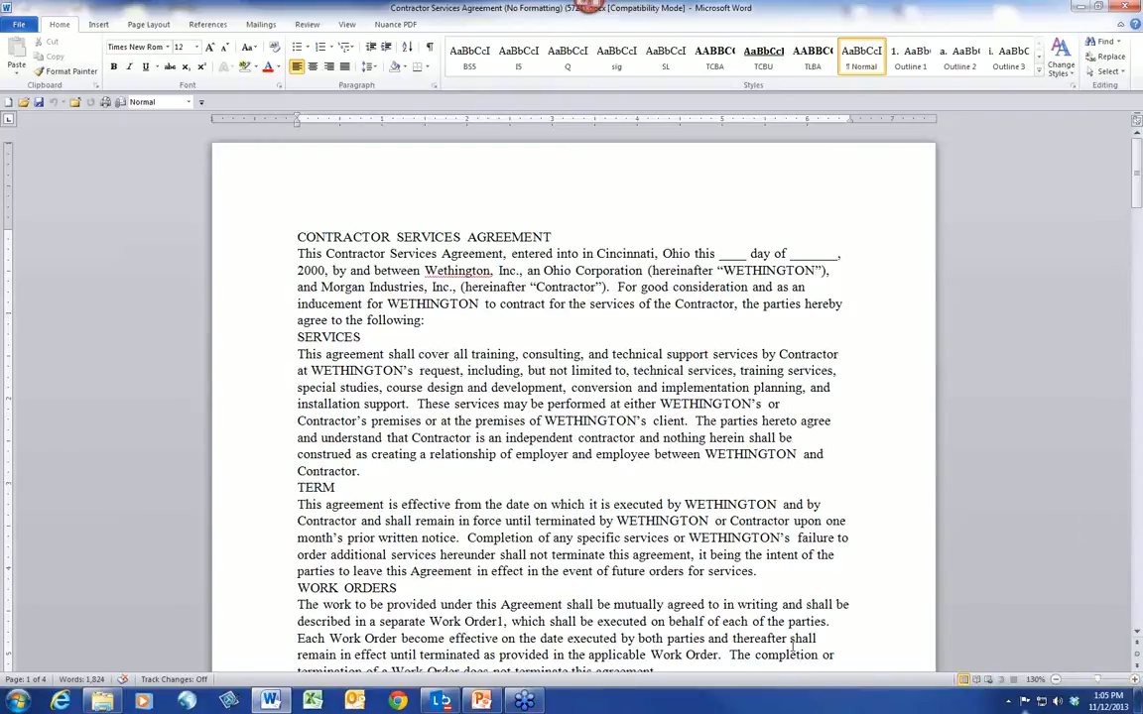
Make the title CONTRACTOR SERVICES AGREEMENT bold and centered, with 12 pt spacing after it.
{"action": "left_click_drag", "start_coordinate": [296, 236], "coordinate": [494, 234]}
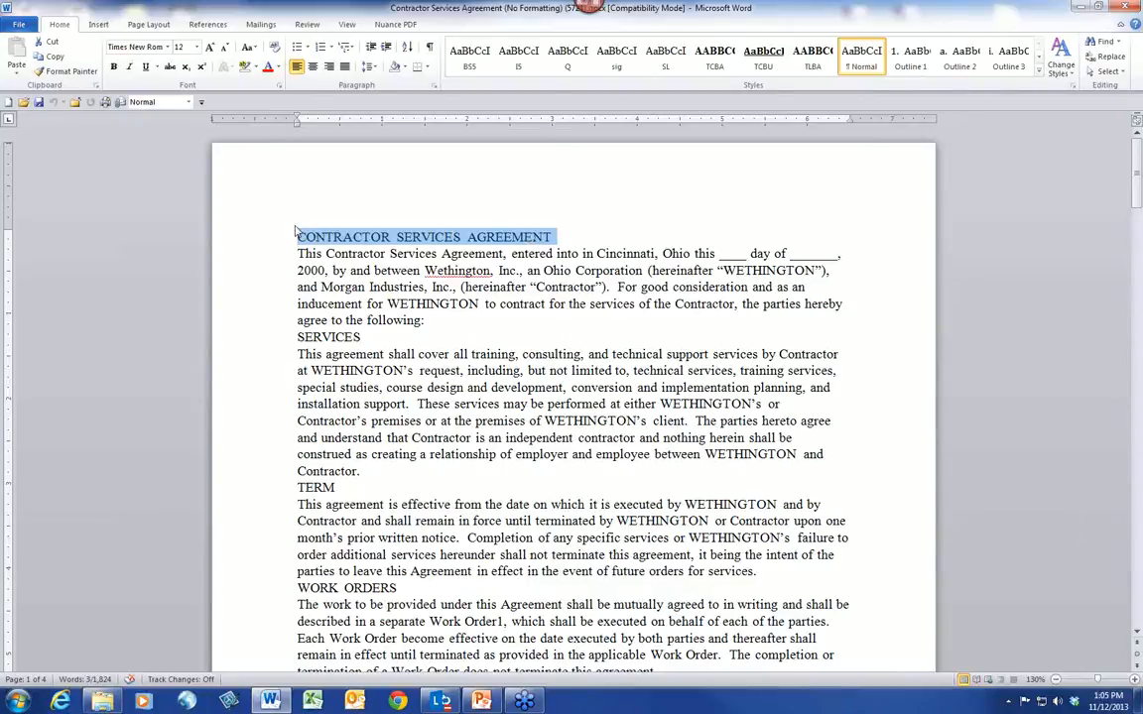
{"action": "left_click", "coordinate": [114, 68]}
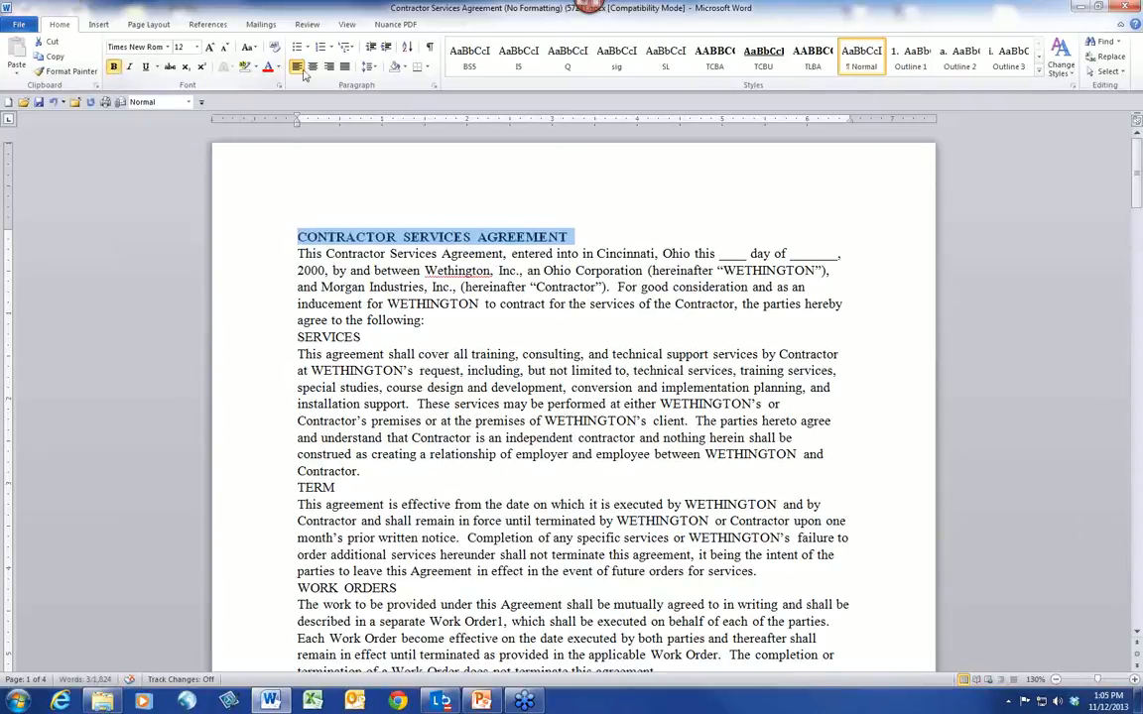
{"action": "left_click", "coordinate": [313, 67]}
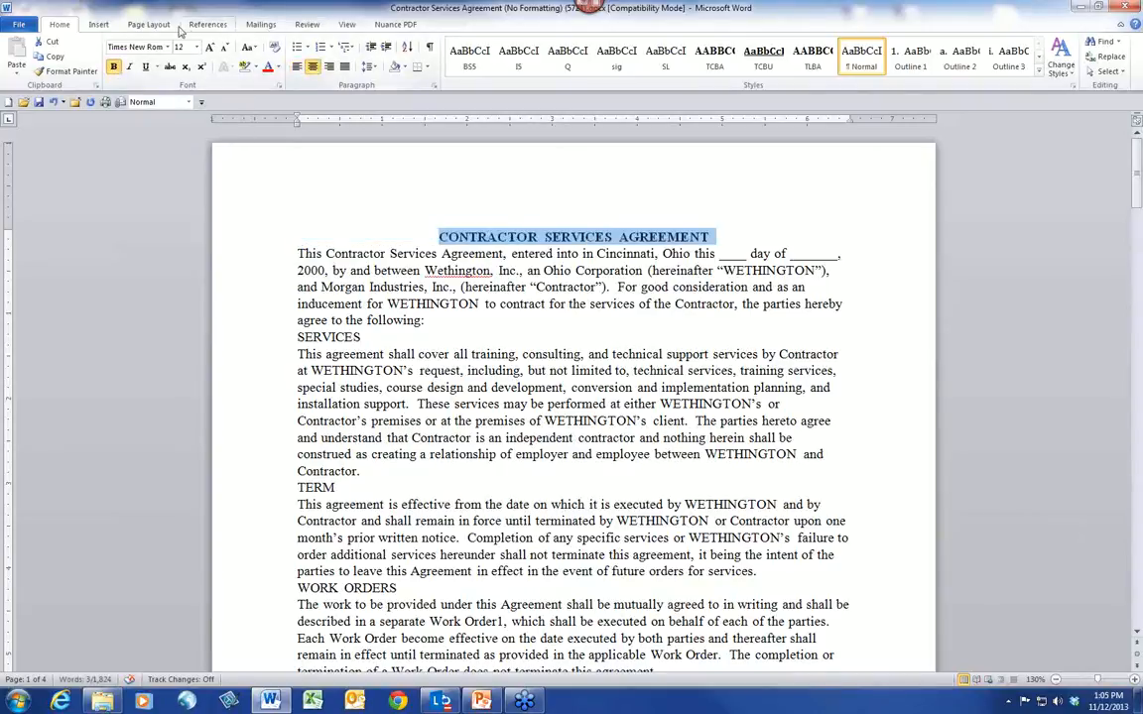
{"action": "left_click", "coordinate": [158, 25]}
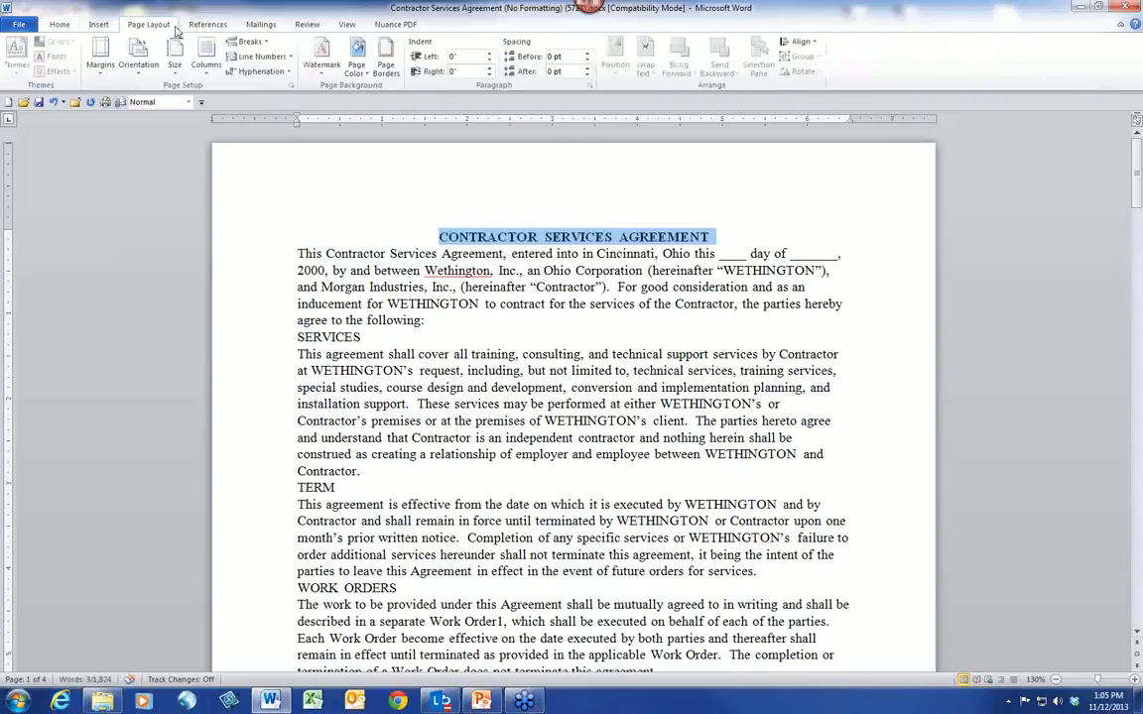
{"action": "left_click", "coordinate": [587, 69]}
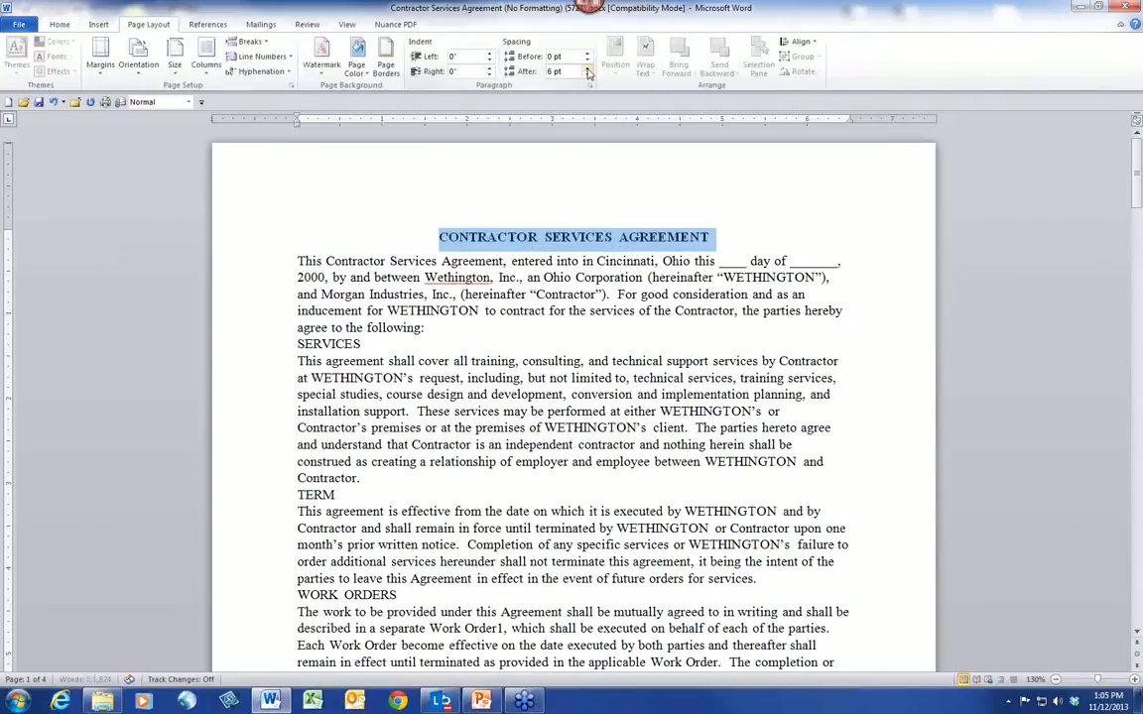
{"action": "left_click", "coordinate": [587, 70]}
Give the opening paragraph below the title a 0.5-inch first-line indent and 12 pt spacing after.
{"action": "left_click_drag", "start_coordinate": [298, 268], "coordinate": [474, 336]}
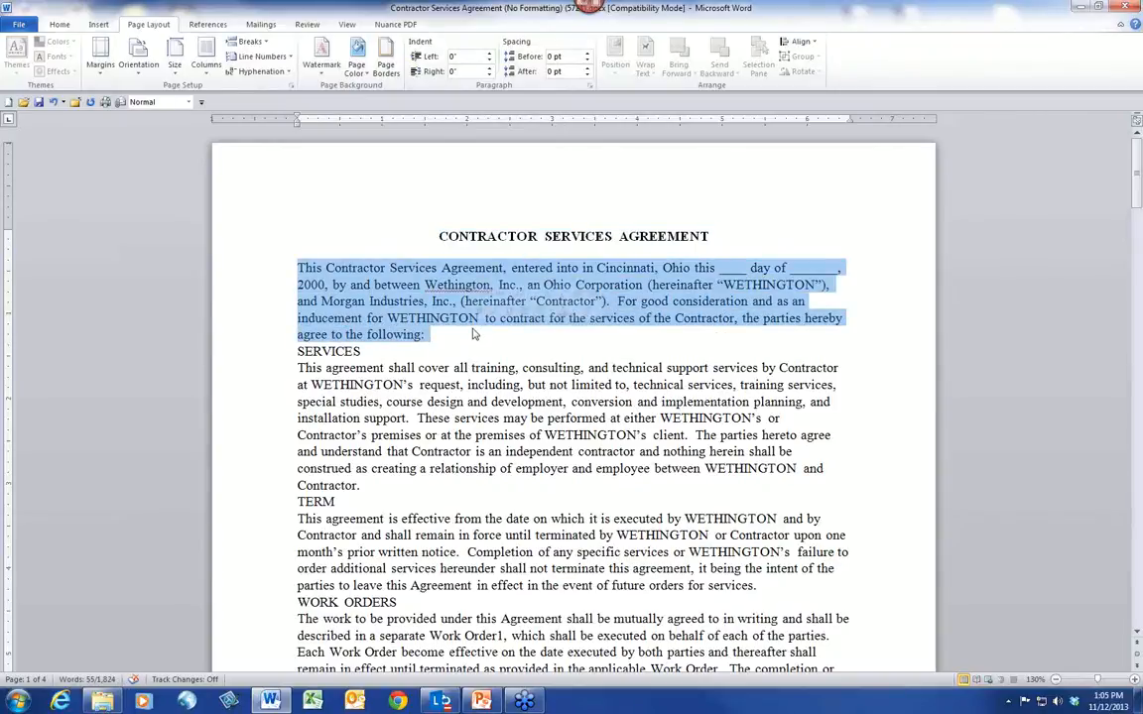
{"action": "mouse_move", "coordinate": [298, 118]}
{"action": "left_mouse_down"}
{"action": "mouse_move", "coordinate": [287, 118]}
{"action": "mouse_move", "coordinate": [340, 119]}
{"action": "left_mouse_up"}
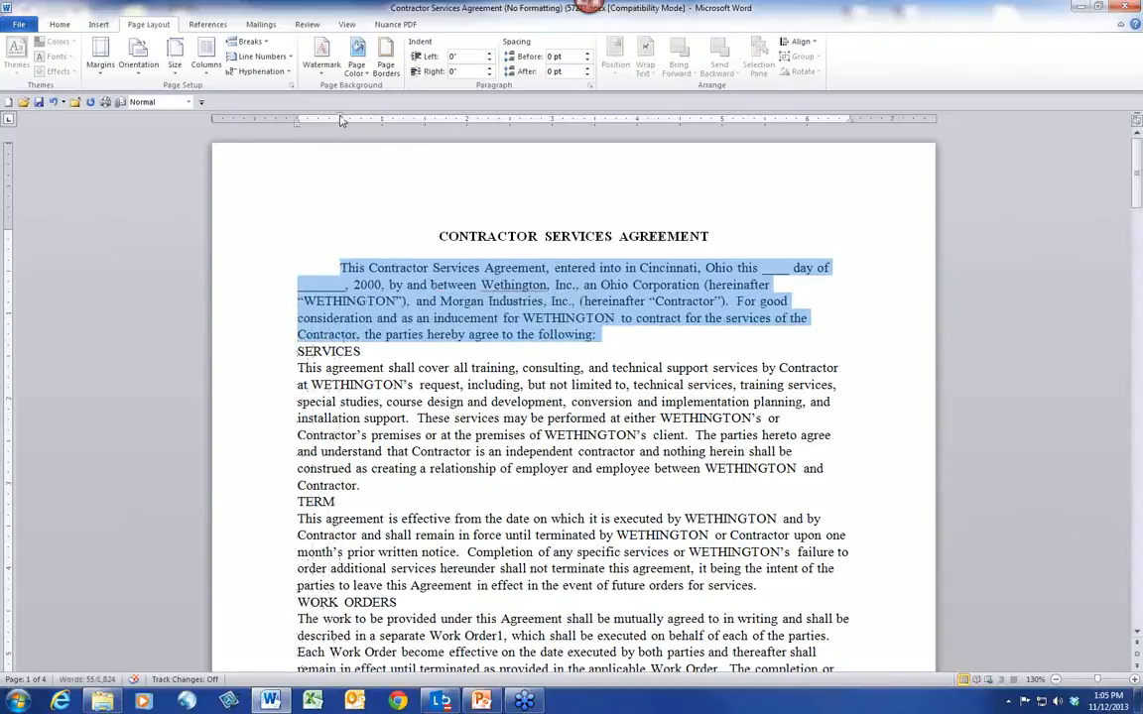
{"action": "left_click", "coordinate": [587, 70]}
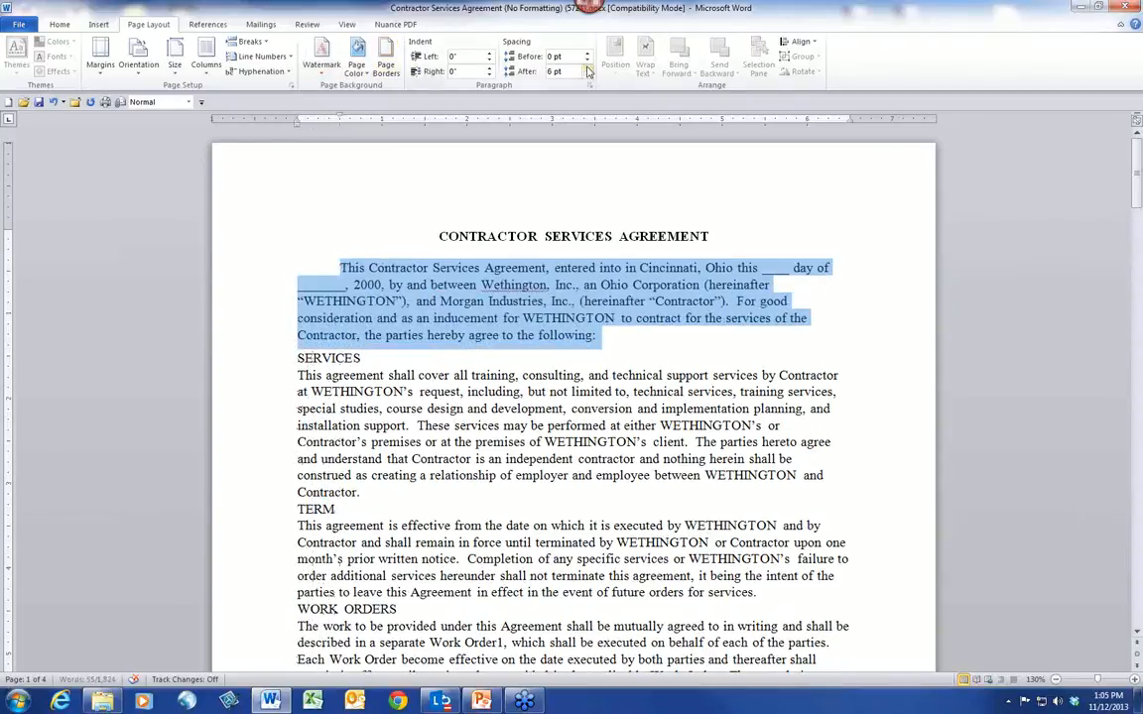
{"action": "left_click", "coordinate": [587, 70]}
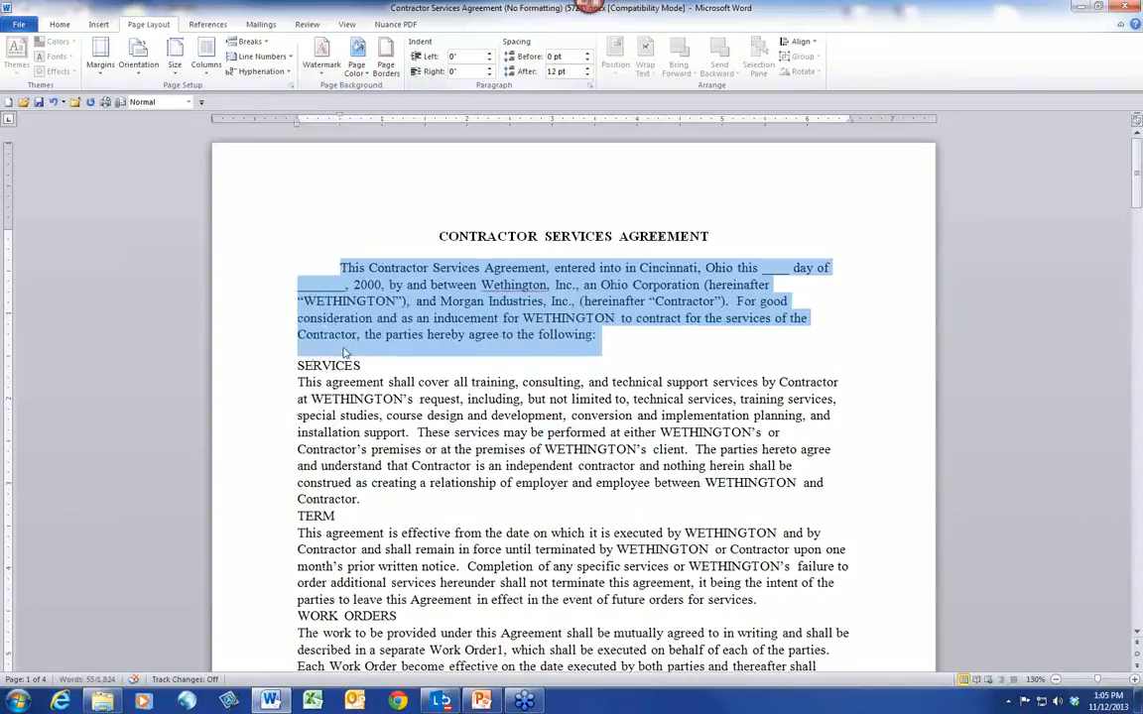
Make the SERVICES heading bold and set its spacing after to 12 pt.
{"action": "double_click", "coordinate": [344, 361]}
{"action": "left_click", "coordinate": [59, 24]}
{"action": "left_click", "coordinate": [115, 68]}
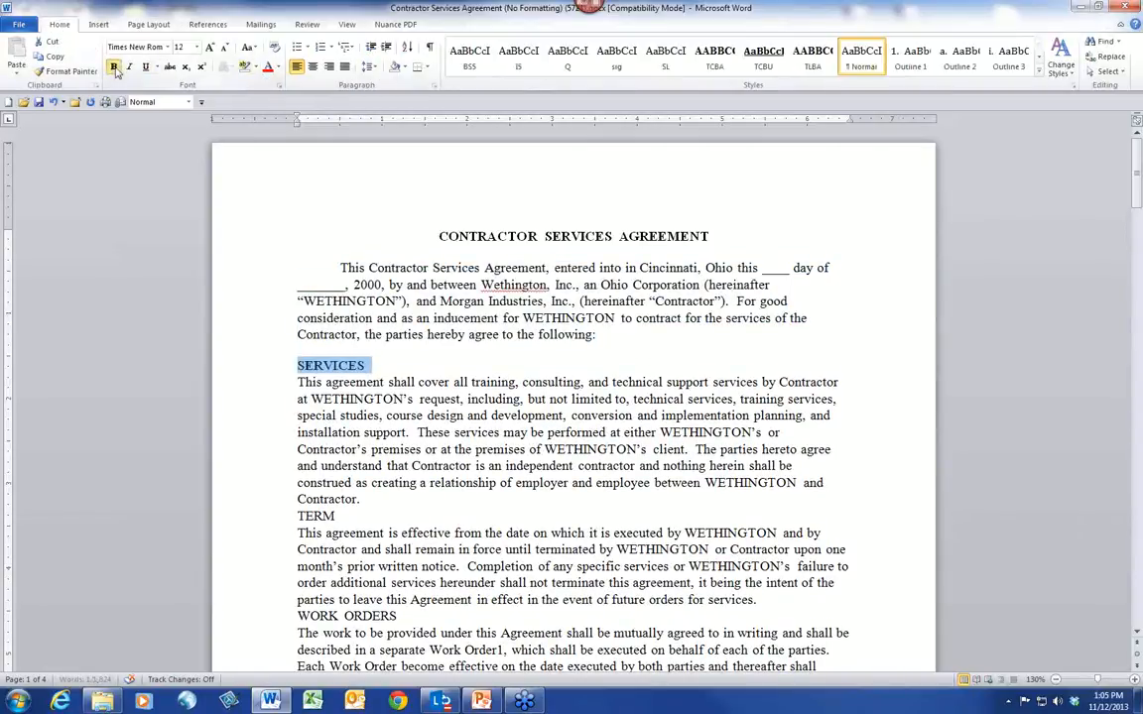
{"action": "left_click", "coordinate": [141, 24]}
{"action": "left_click", "coordinate": [587, 67]}
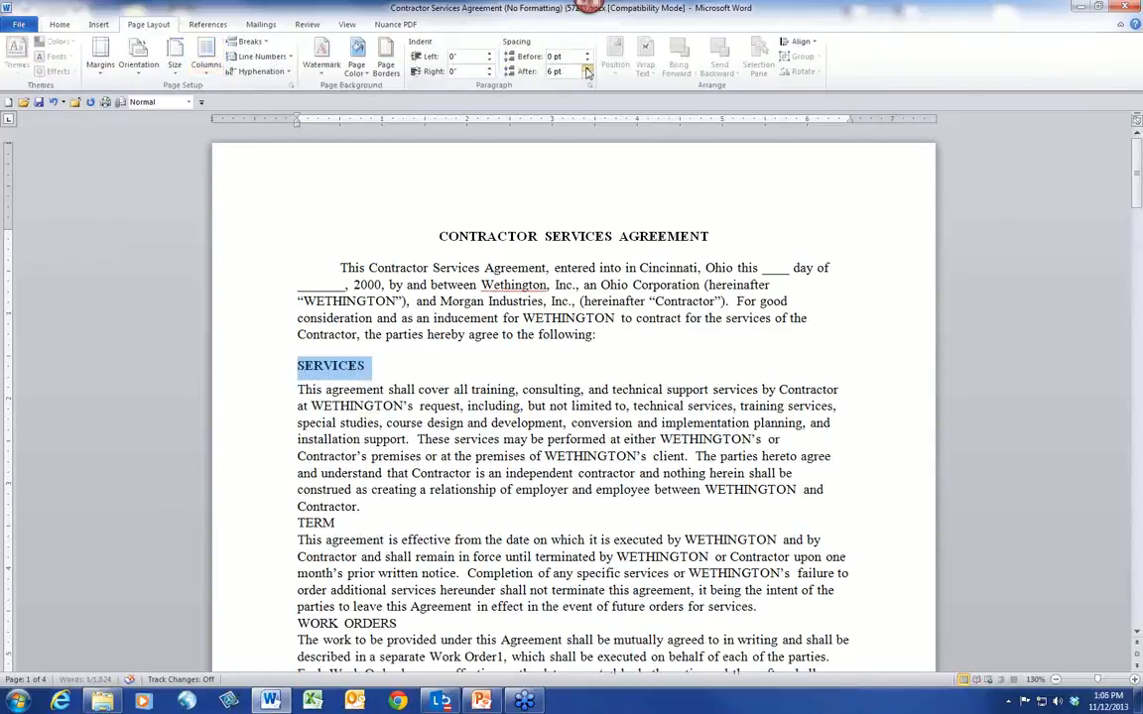
{"action": "left_click", "coordinate": [587, 68]}
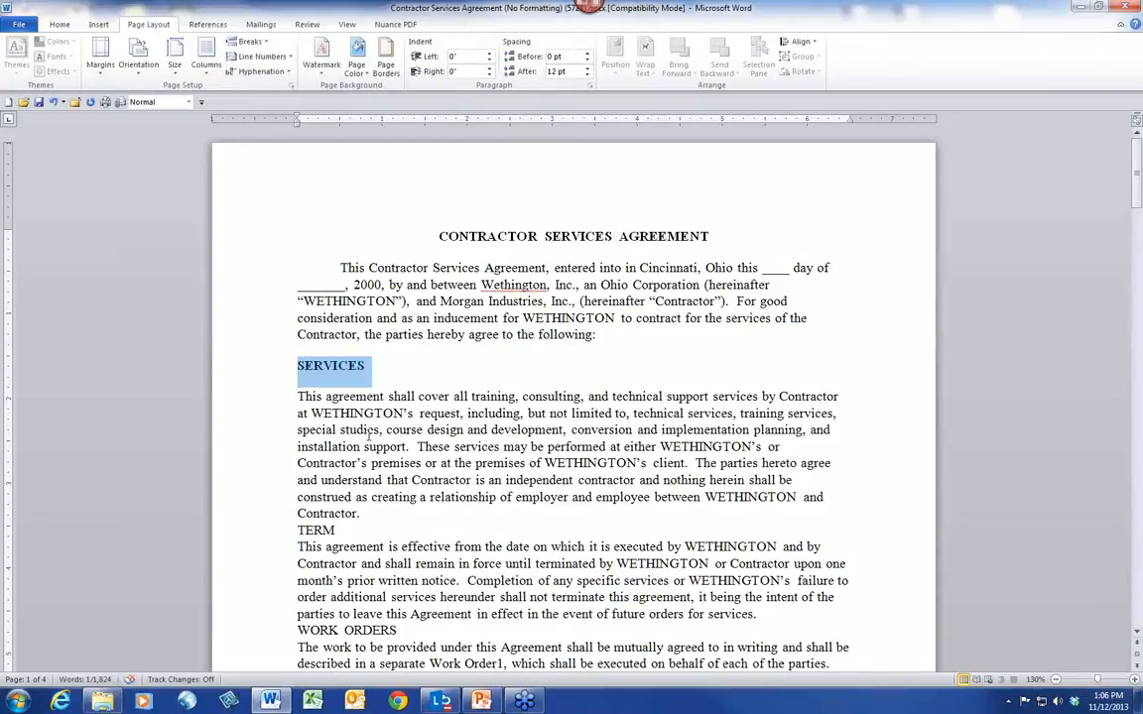
Look through the remaining unformatted sections and close the agreement without saving the changes.
{"action": "scroll", "coordinate": [369, 434], "scroll_direction": "down", "scroll_amount": 3}
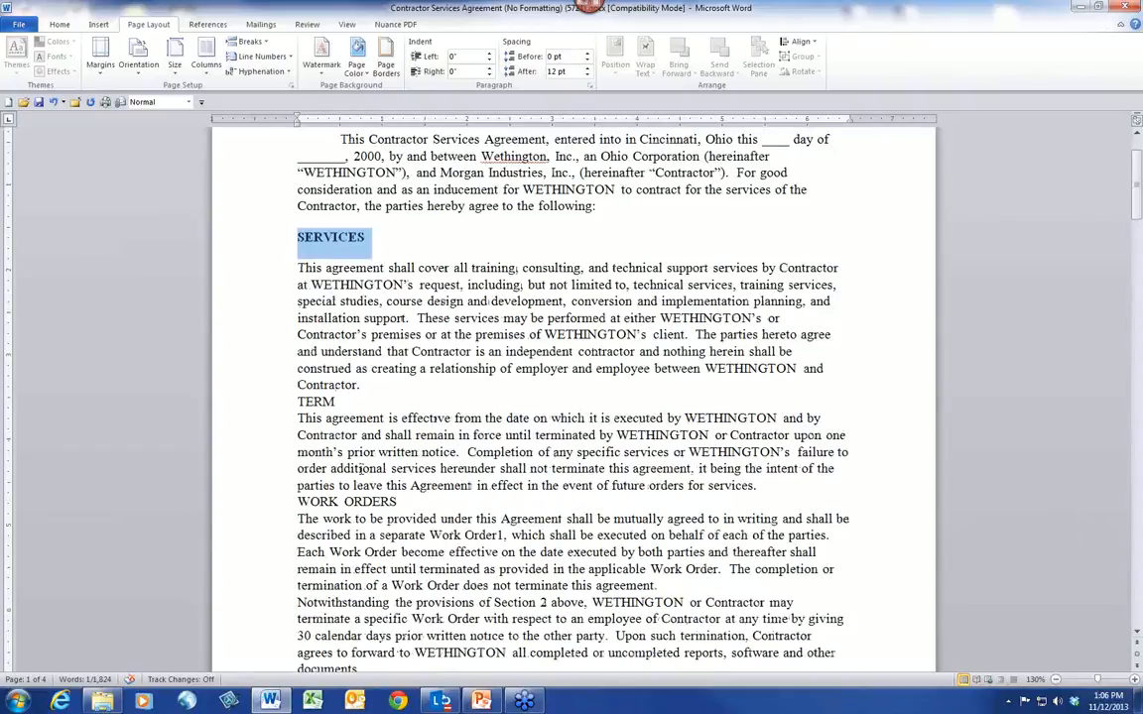
{"action": "scroll", "coordinate": [359, 471], "scroll_direction": "down", "scroll_amount": 15}
{"action": "scroll", "coordinate": [361, 466], "scroll_direction": "down", "scroll_amount": 10}
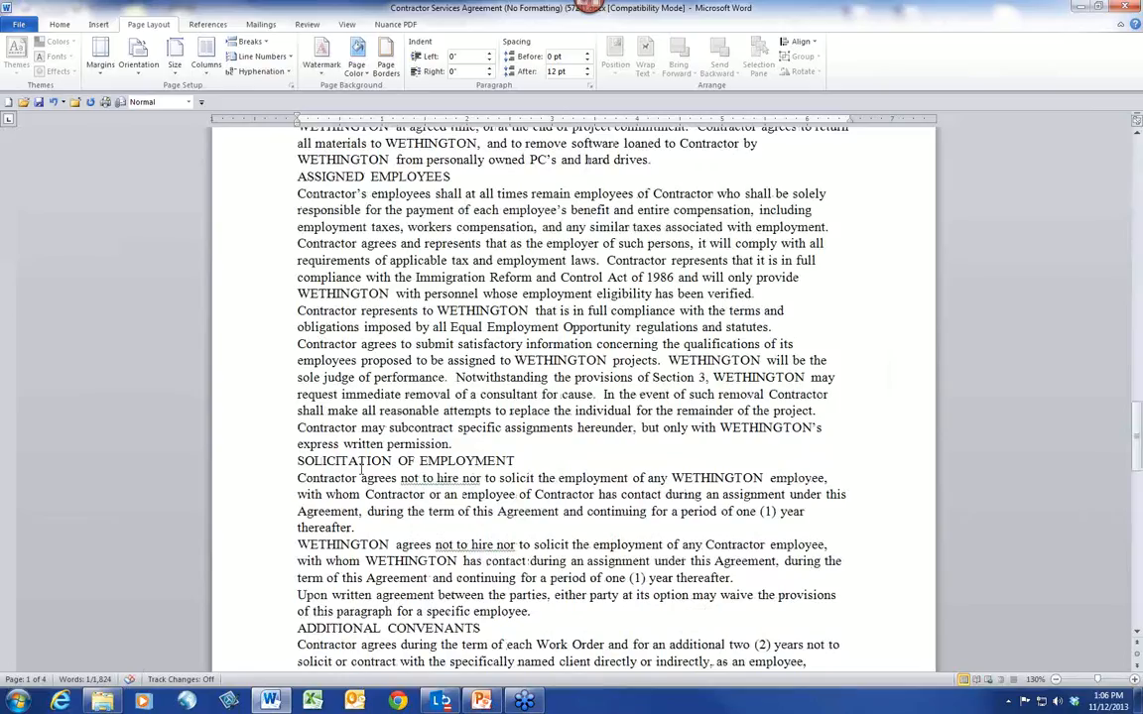
{"action": "left_click", "coordinate": [1124, 7]}
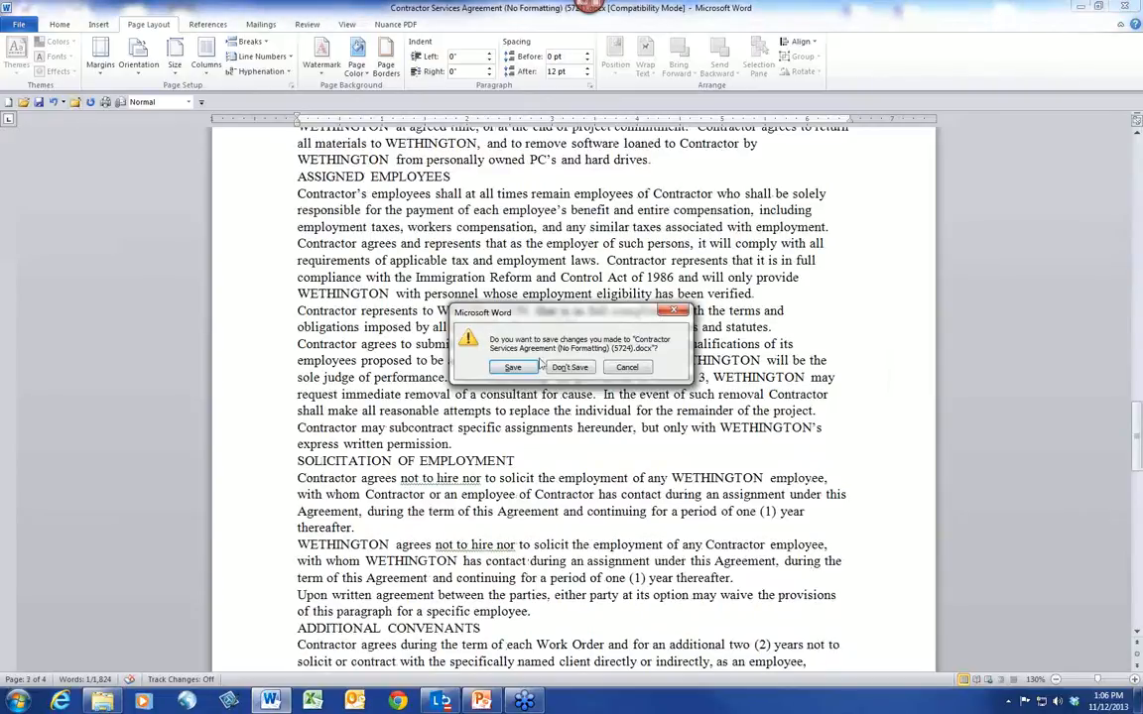
{"action": "left_click", "coordinate": [570, 368]}
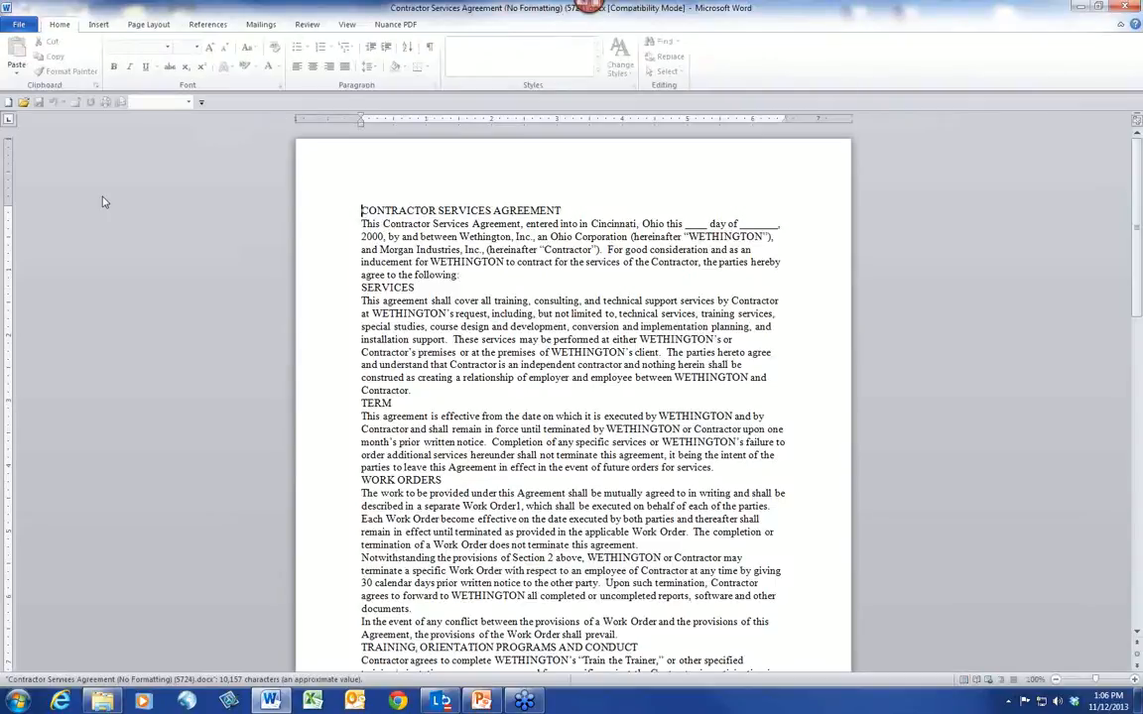
Display the full list of styles and apply the *Title Center Bold All Caps style to the agreement's title.
{"action": "left_click", "coordinate": [1135, 681]}
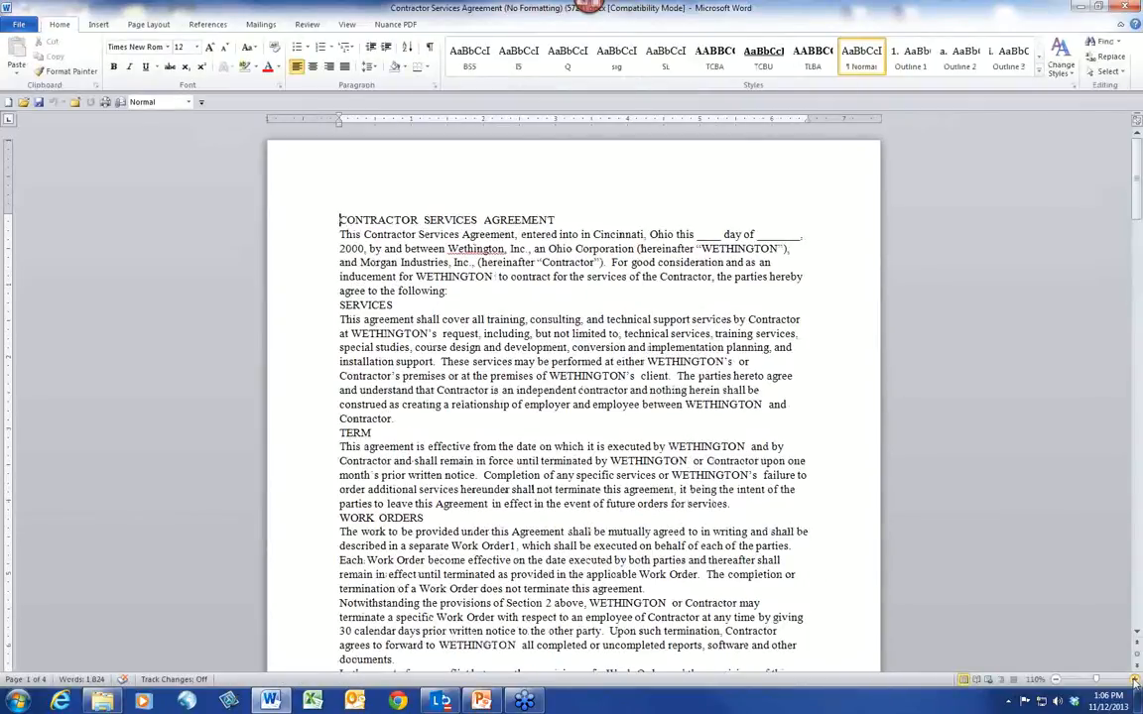
{"action": "left_click", "coordinate": [1135, 681]}
{"action": "left_click", "coordinate": [1135, 680]}
{"action": "left_click", "coordinate": [1075, 86]}
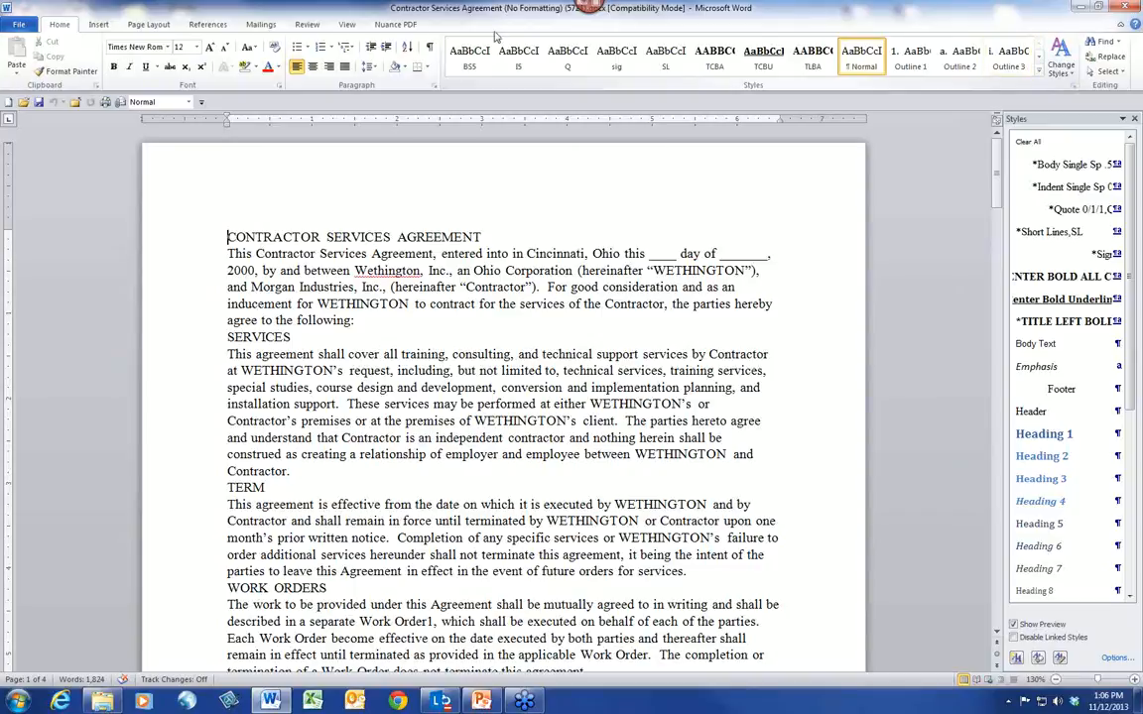
{"action": "left_click", "coordinate": [351, 237]}
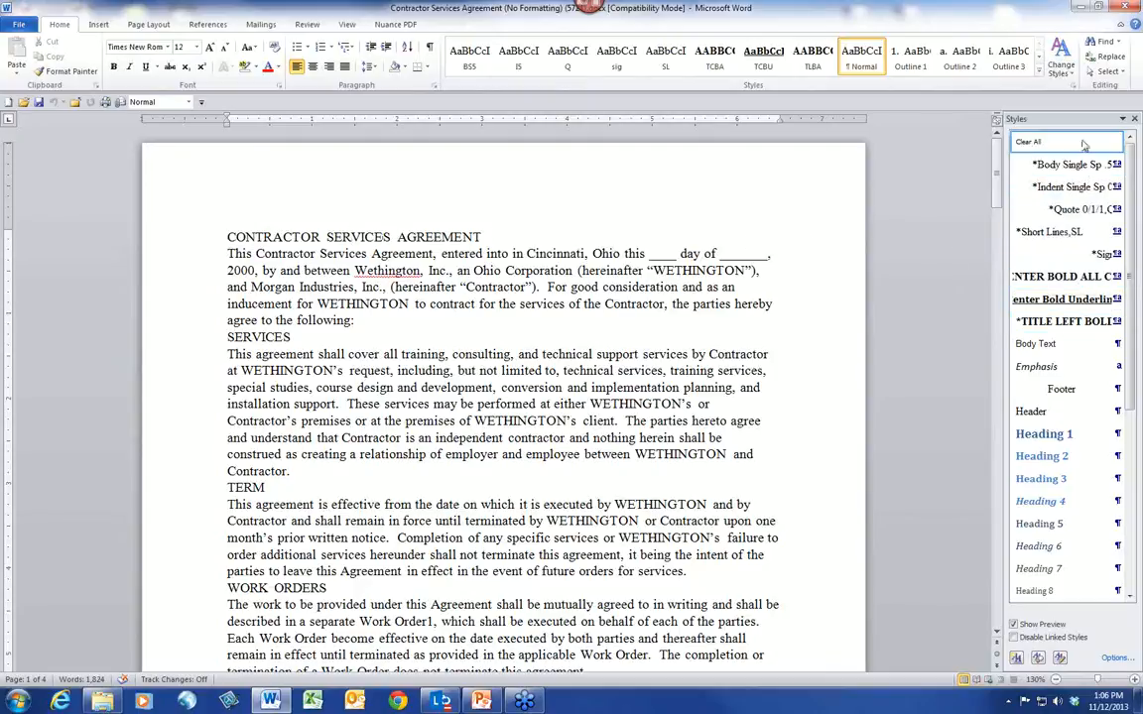
{"action": "left_click", "coordinate": [1133, 120]}
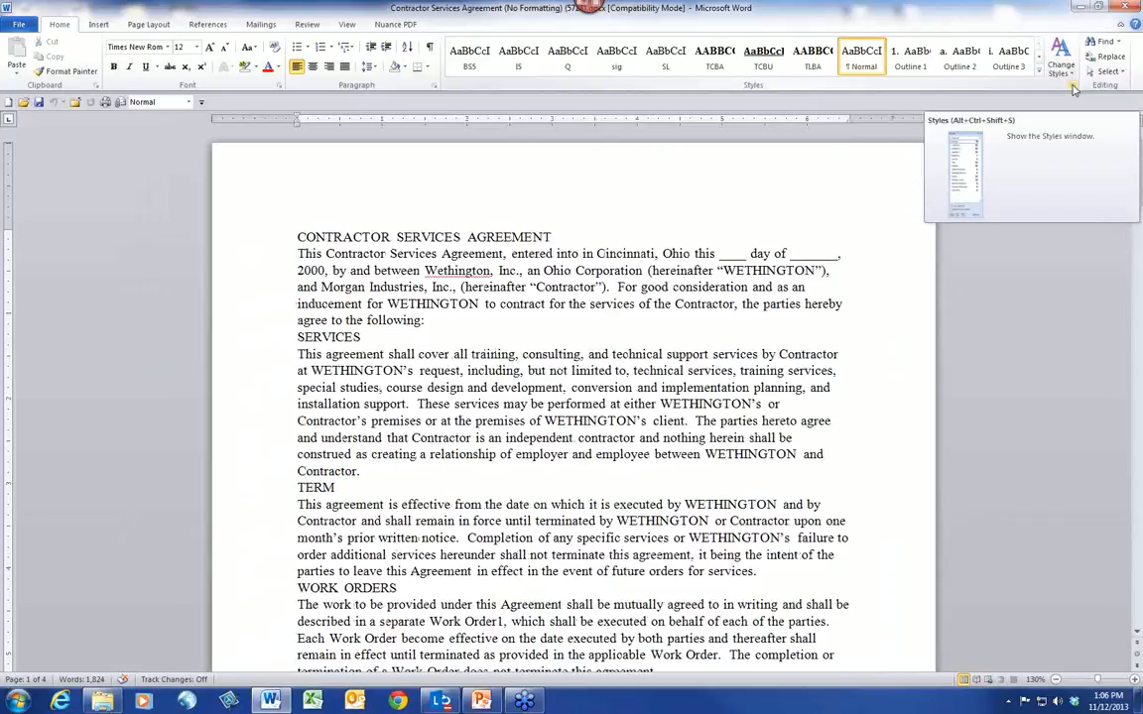
{"action": "left_click", "coordinate": [1072, 87]}
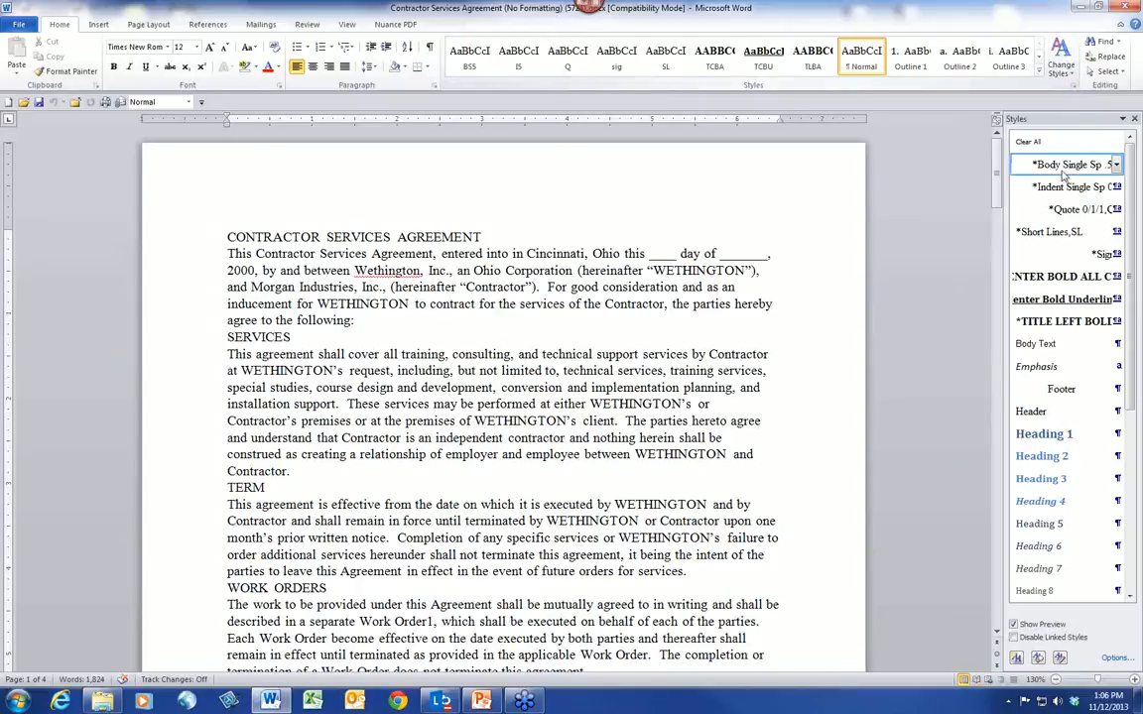
{"action": "mouse_move", "coordinate": [1082, 287]}
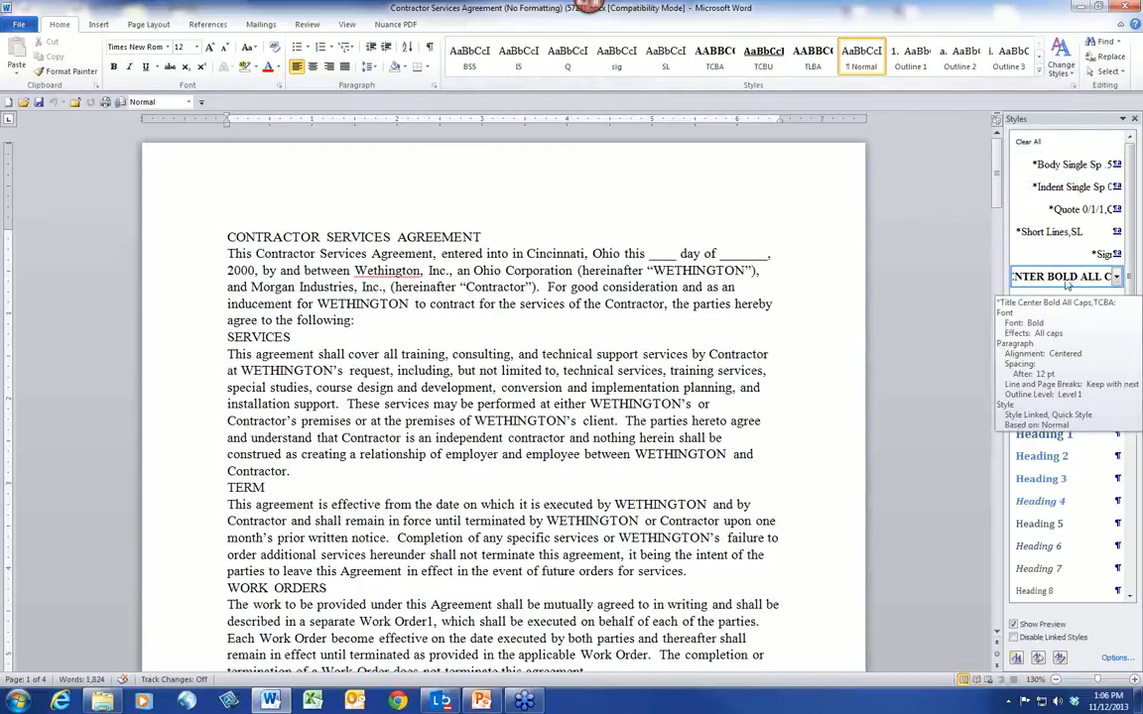
{"action": "left_click", "coordinate": [1067, 282]}
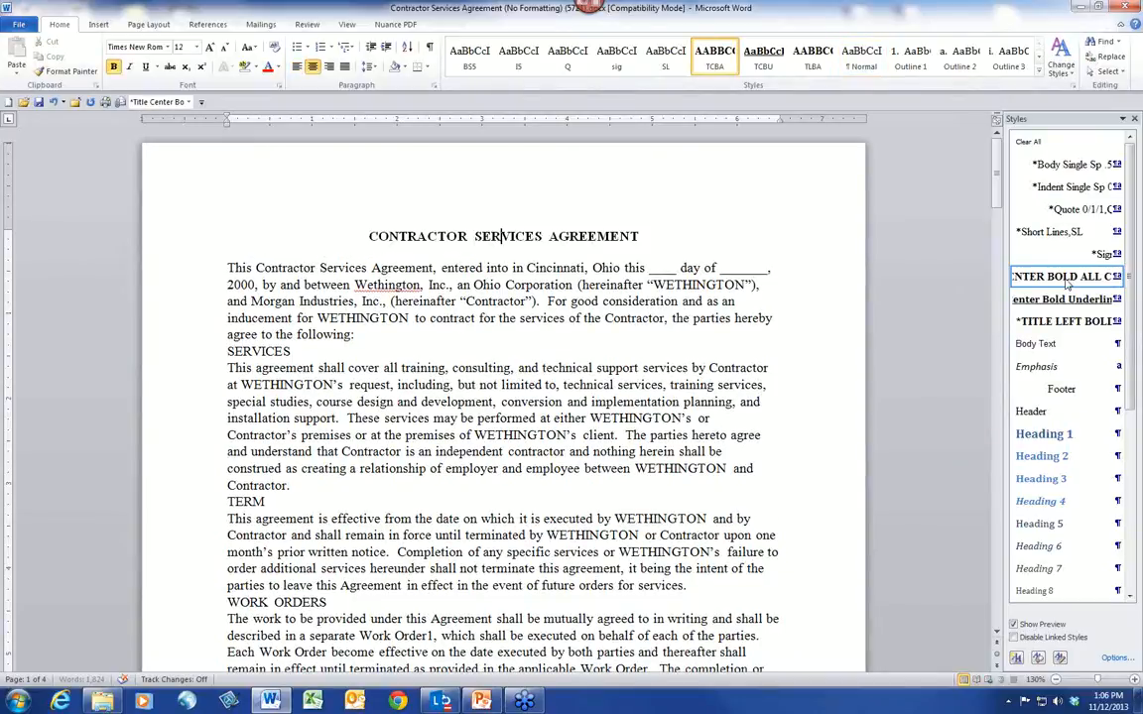
Apply the *Body Single Sp .5 style to all text from the opening paragraph through the IN WITNESS WHEREOF paragraph, excluding the signature lines.
{"action": "left_click", "coordinate": [207, 266]}
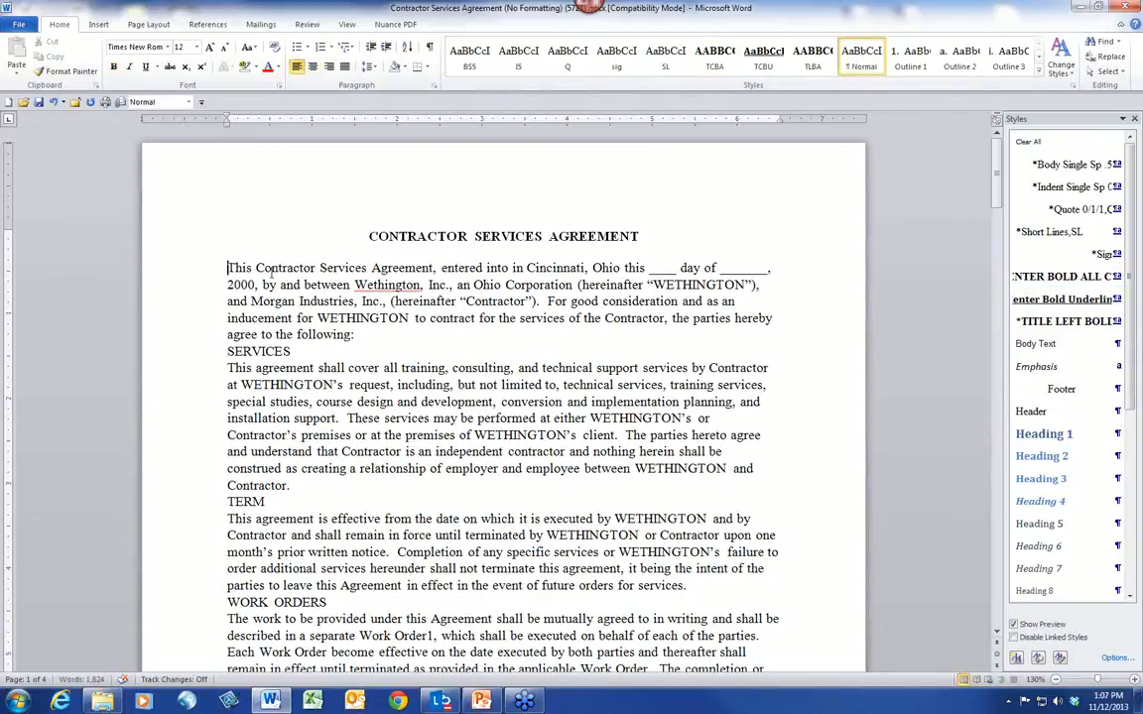
{"action": "key", "text": "ctrl+shift+End"}
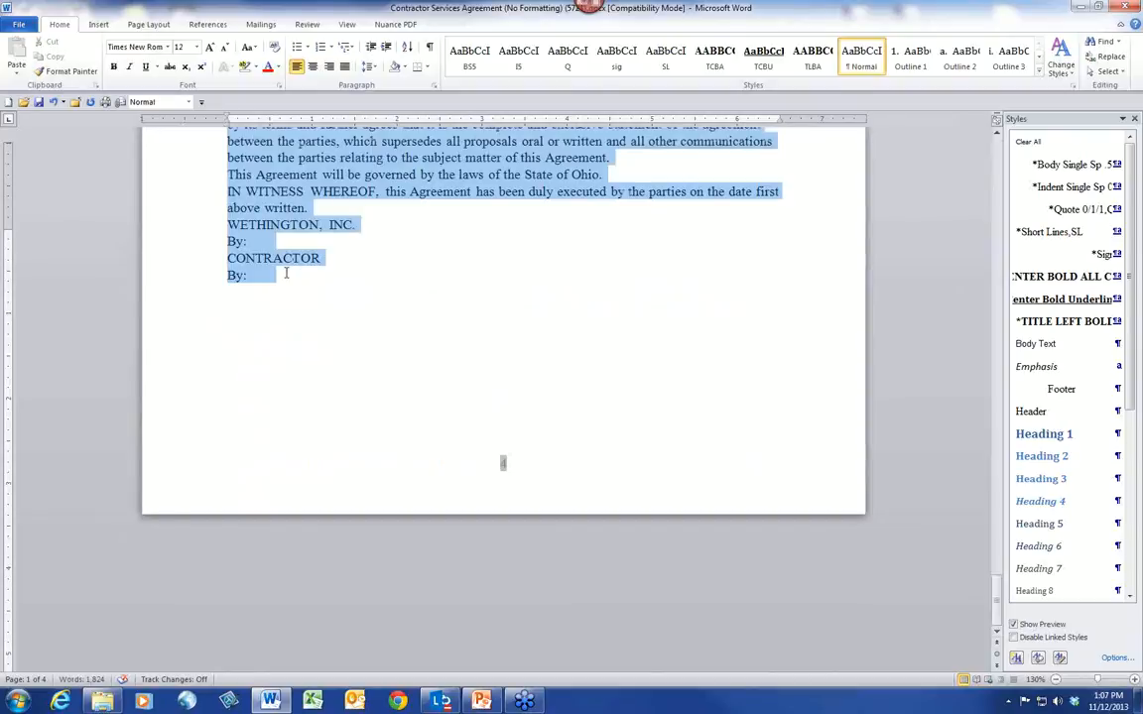
{"action": "key", "text": "shift+Up"}
{"action": "key", "text": "shift+Up"}
{"action": "key", "text": "shift+Up"}
{"action": "key", "text": "shift+Up"}
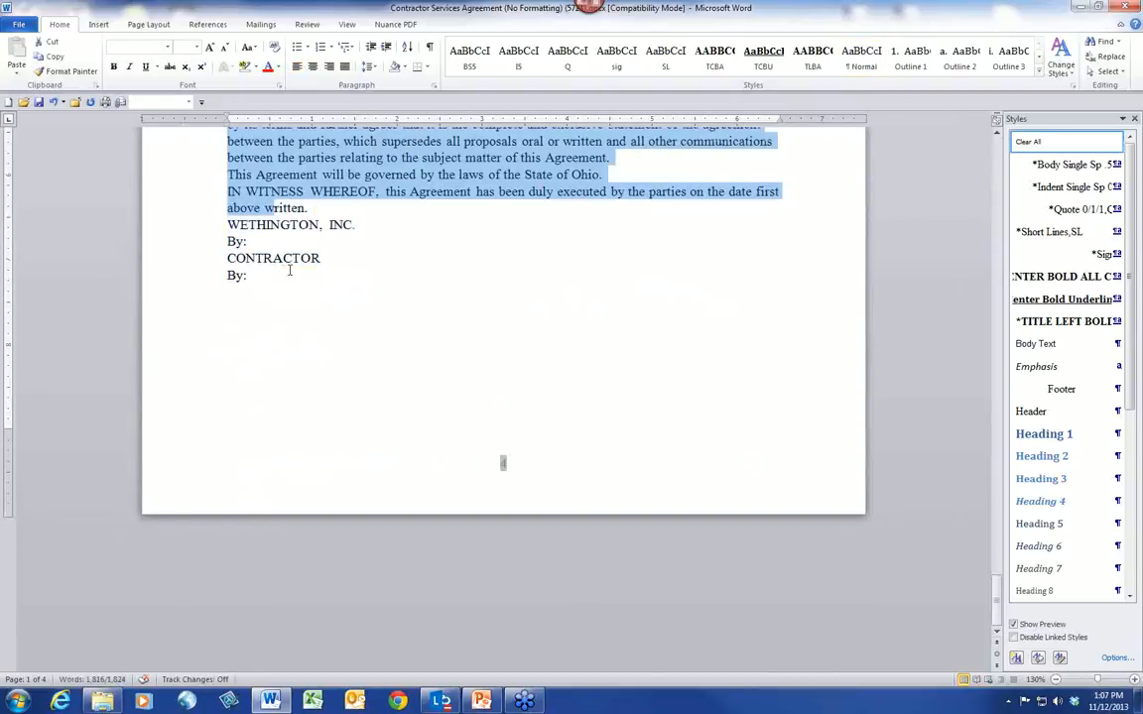
{"action": "left_click", "coordinate": [1059, 171]}
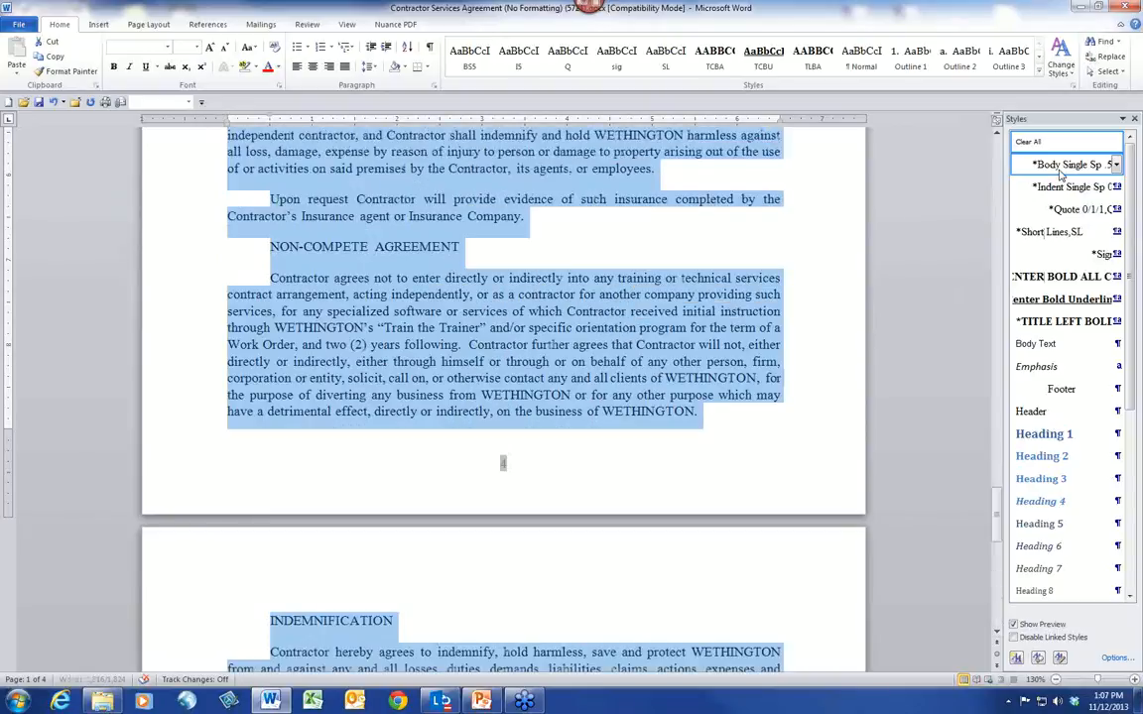
Select all section headings from SERVICES through GENERAL together and apply the *Title Left Bold (TLBA) style to them.
{"action": "key", "text": "ctrl+Home"}
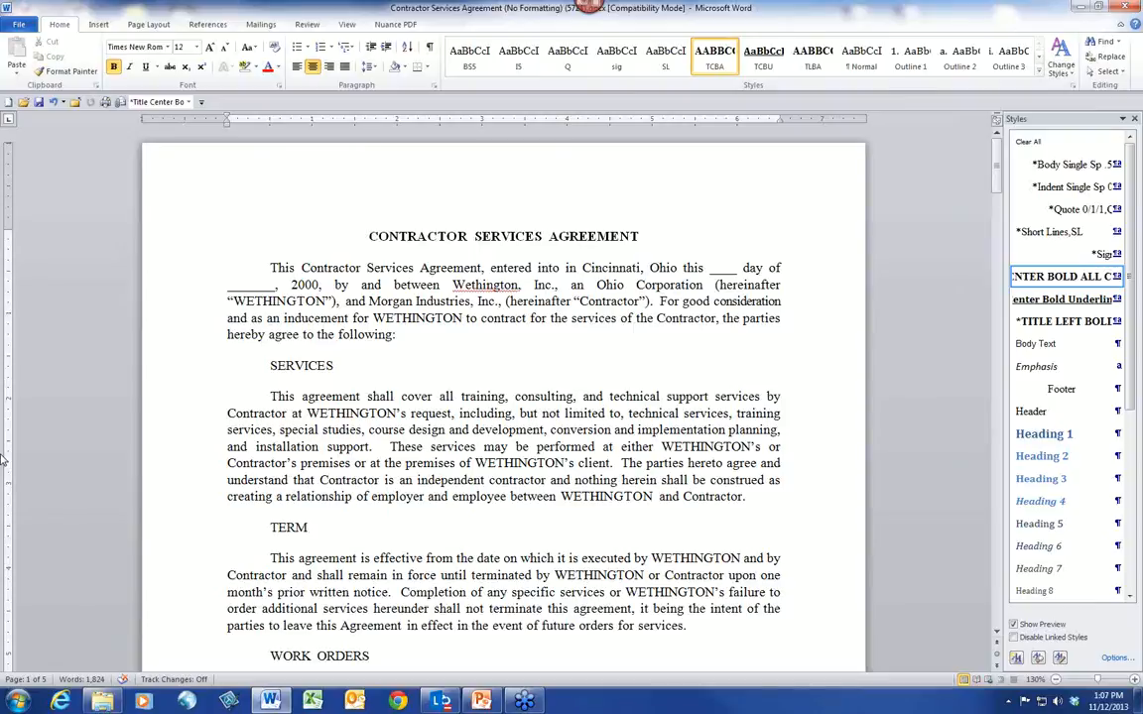
{"action": "left_click", "coordinate": [158, 366]}
{"action": "left_click", "coordinate": [159, 529], "text": "ctrl"}
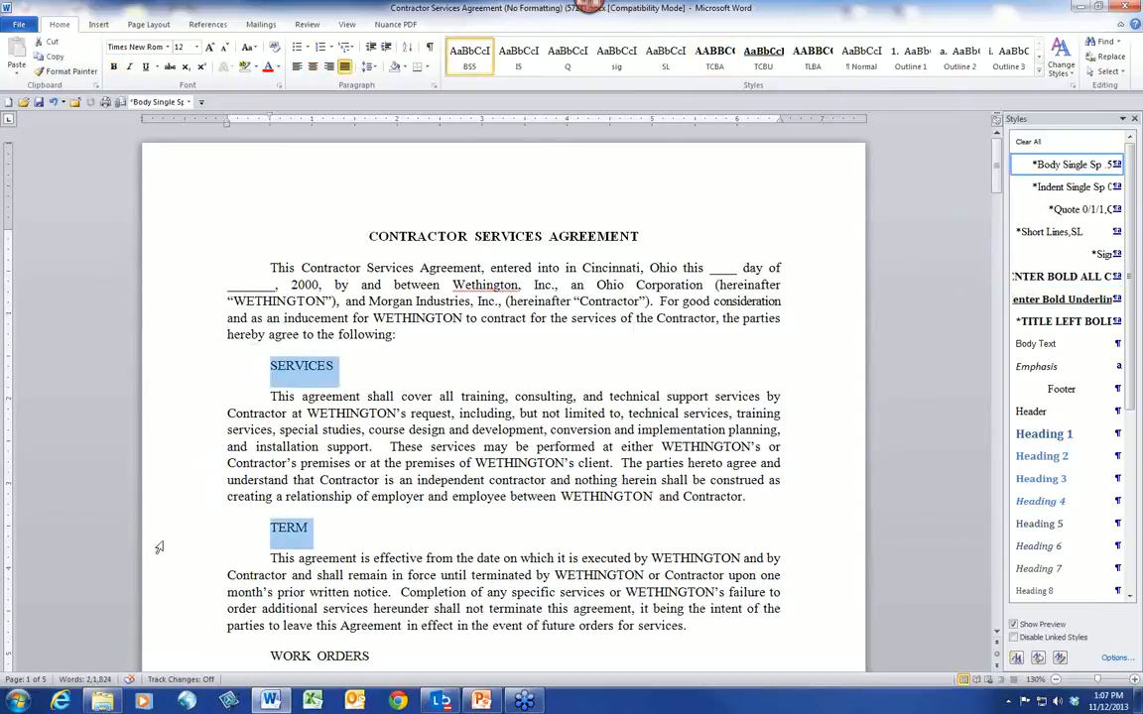
{"action": "scroll", "coordinate": [159, 551], "scroll_direction": "down", "scroll_amount": 1}
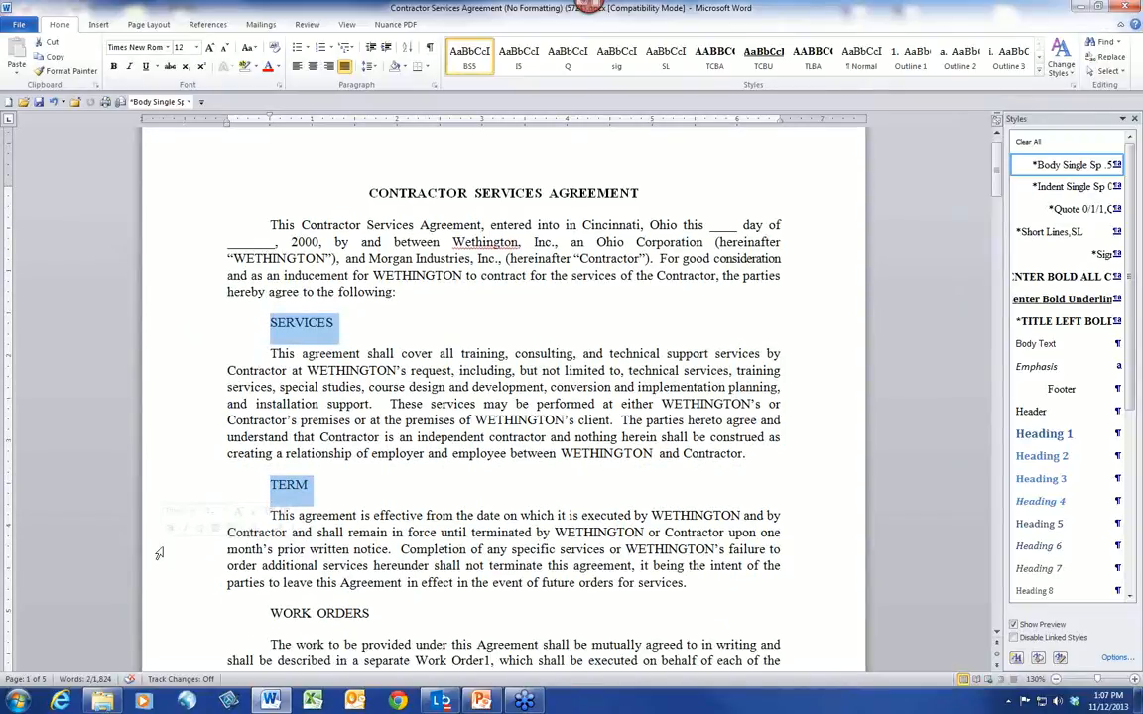
{"action": "scroll", "coordinate": [155, 487], "scroll_direction": "down", "scroll_amount": 3}
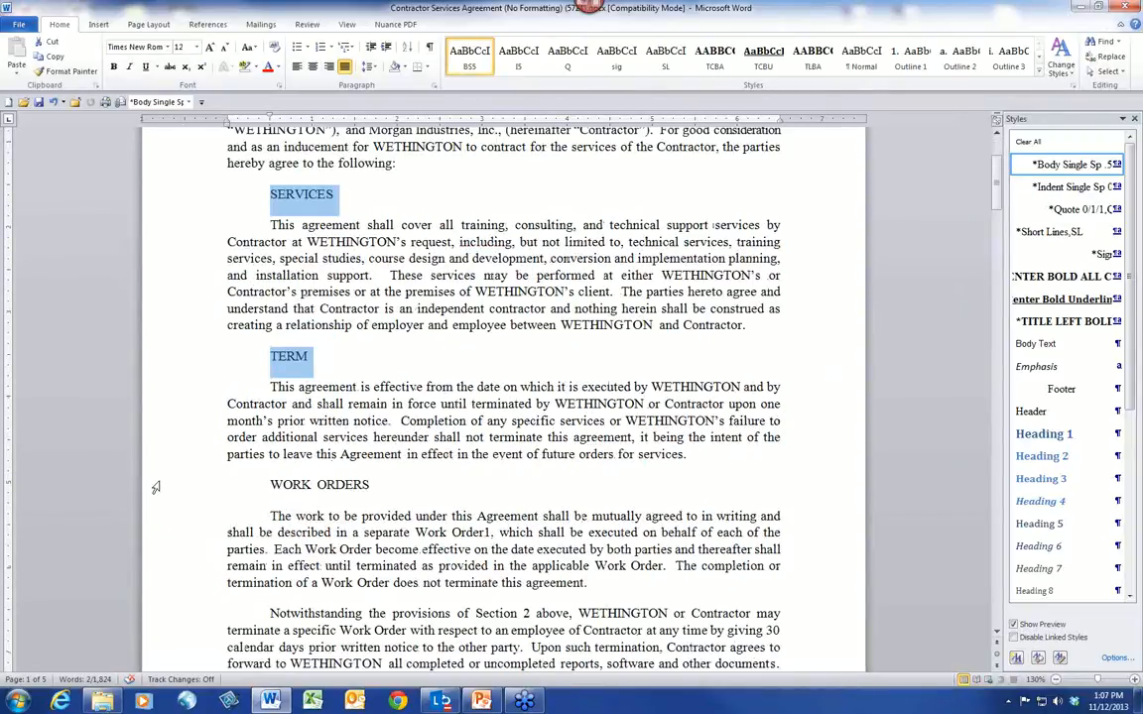
{"action": "left_click", "coordinate": [156, 487], "text": "ctrl"}
{"action": "scroll", "coordinate": [156, 487], "scroll_direction": "down", "scroll_amount": 6}
{"action": "left_click", "coordinate": [403, 501], "text": "ctrl"}
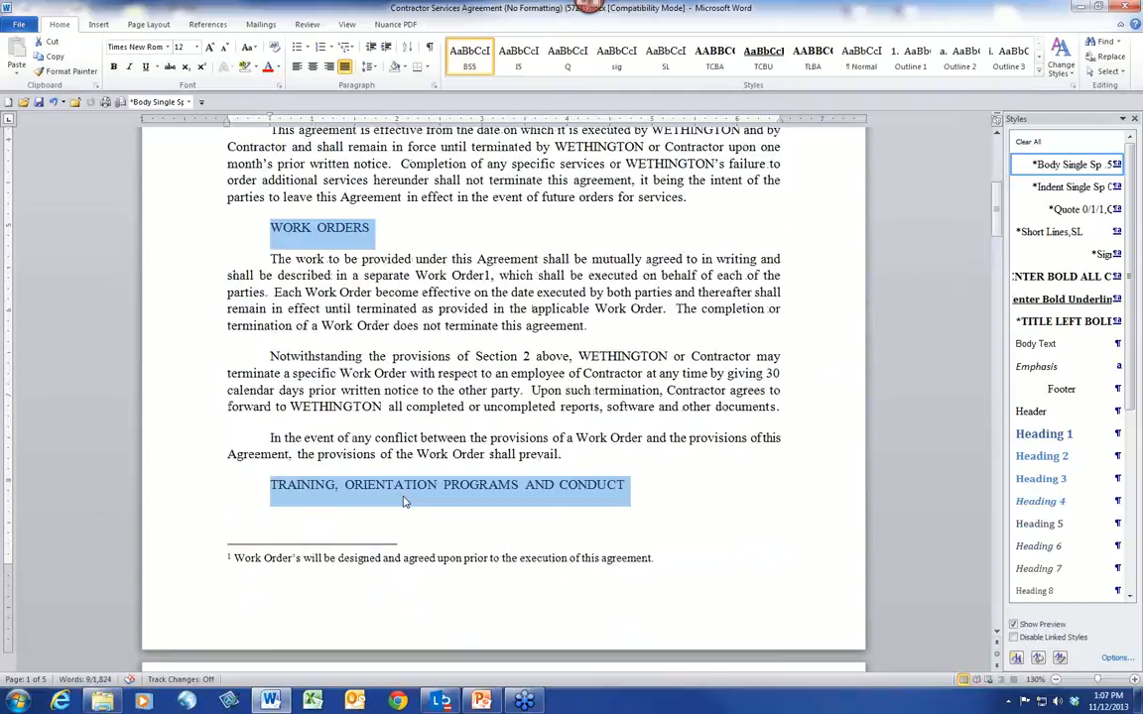
{"action": "scroll", "coordinate": [425, 541], "scroll_direction": "down", "scroll_amount": 1}
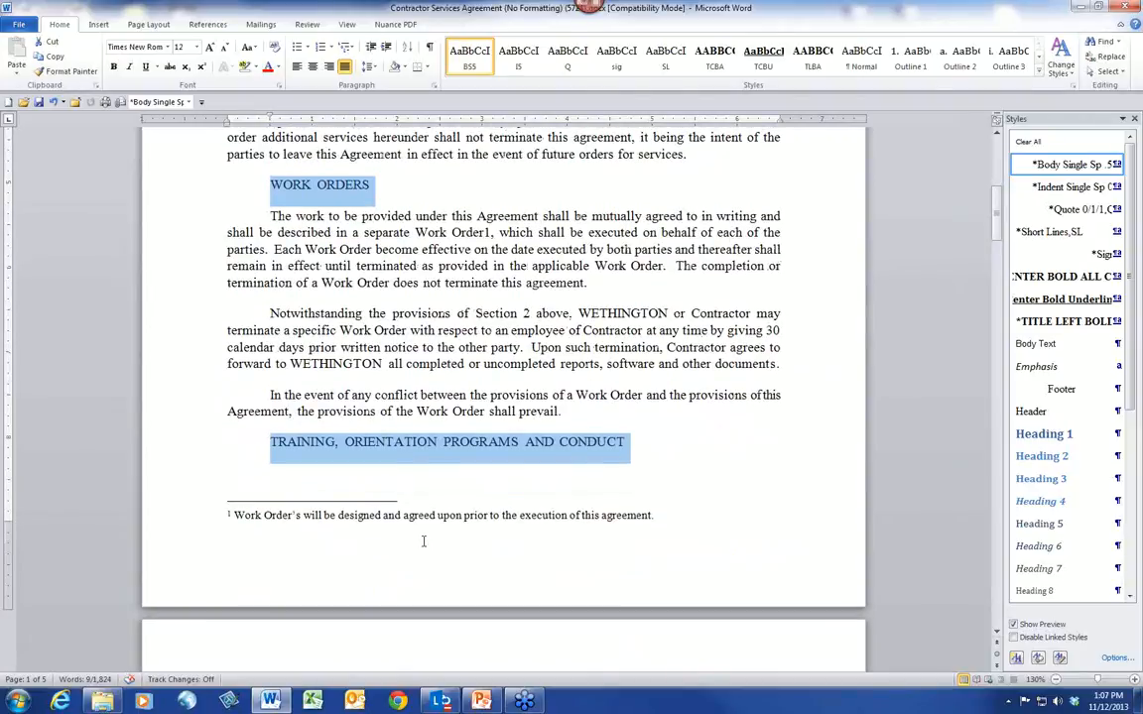
{"action": "scroll", "coordinate": [424, 541], "scroll_direction": "down", "scroll_amount": 4}
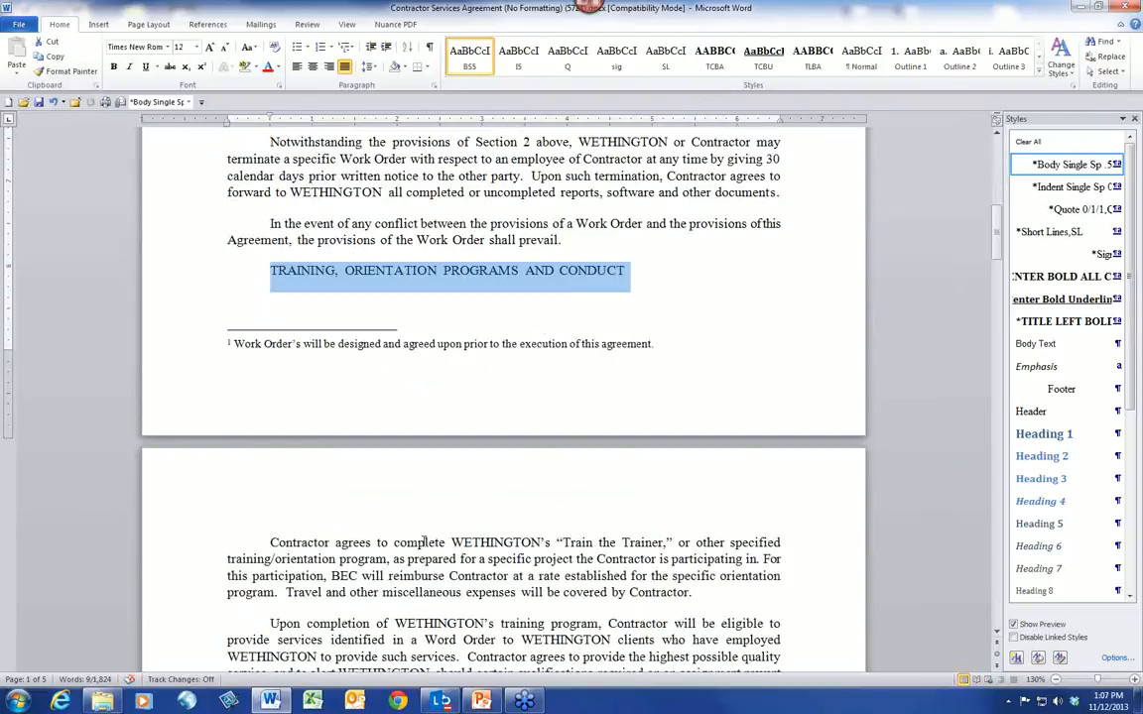
{"action": "scroll", "coordinate": [425, 541], "scroll_direction": "down", "scroll_amount": 5}
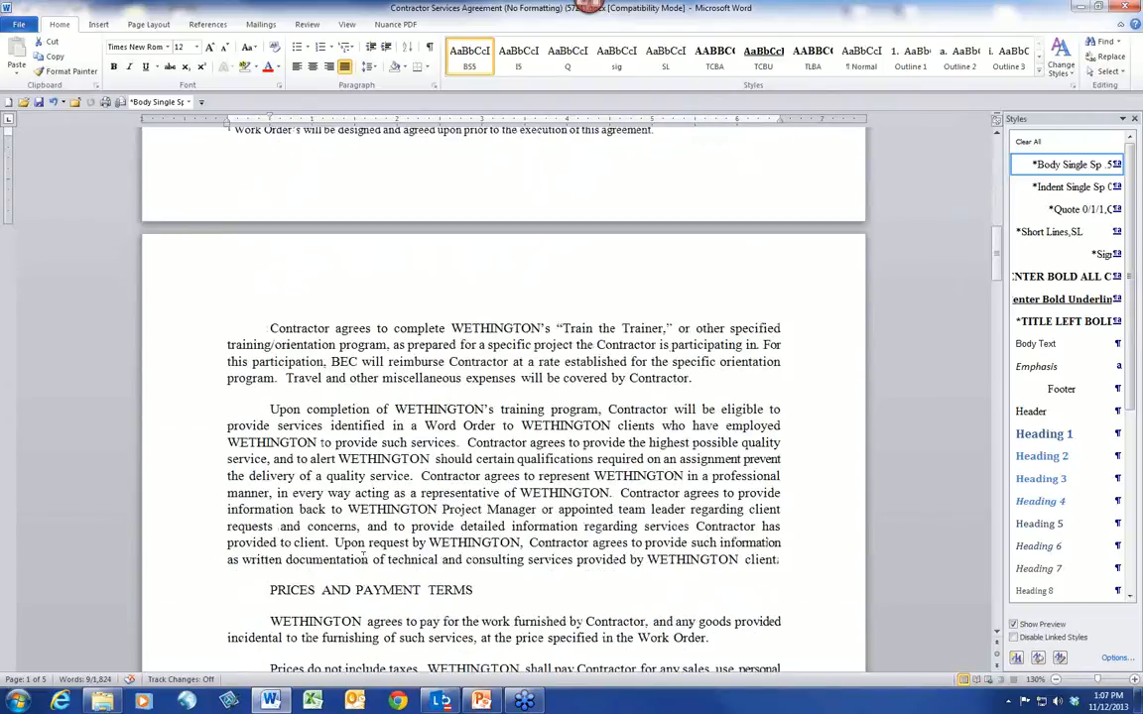
{"action": "scroll", "coordinate": [363, 557], "scroll_direction": "down", "scroll_amount": 3}
{"action": "left_click", "coordinate": [143, 465]}
{"action": "scroll", "coordinate": [176, 600], "scroll_direction": "down", "scroll_amount": 6}
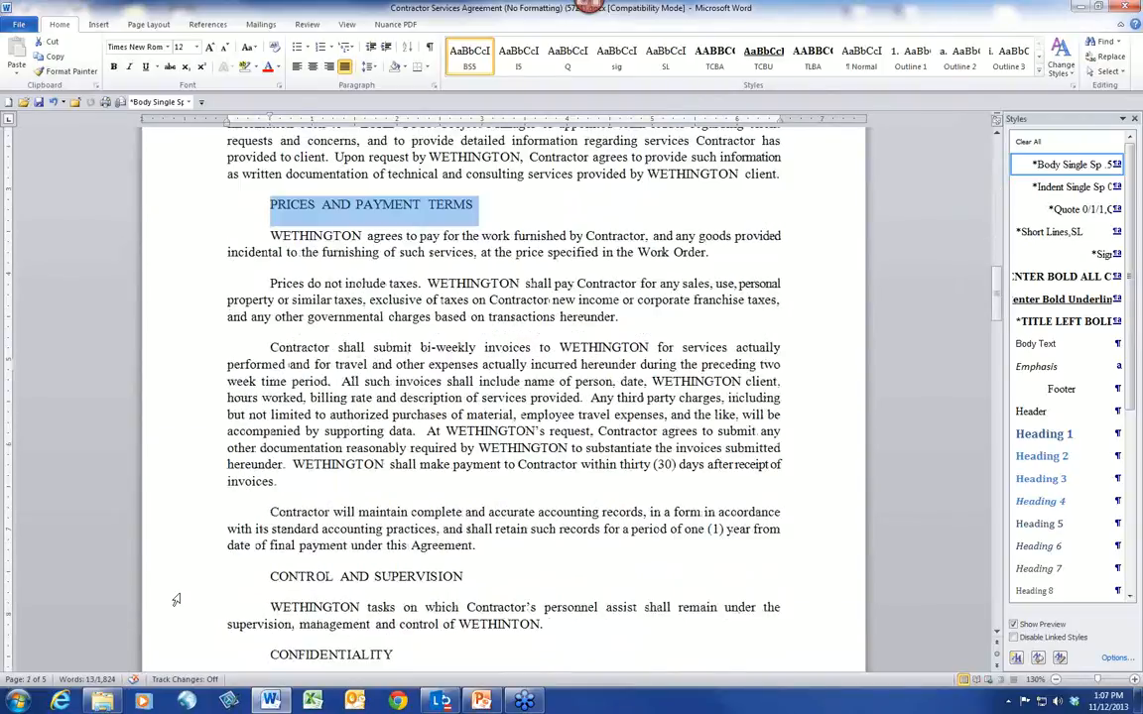
{"action": "left_click", "coordinate": [178, 595], "text": "ctrl"}
{"action": "scroll", "coordinate": [178, 596], "scroll_direction": "down", "scroll_amount": 5}
{"action": "left_click", "coordinate": [185, 459], "text": "ctrl"}
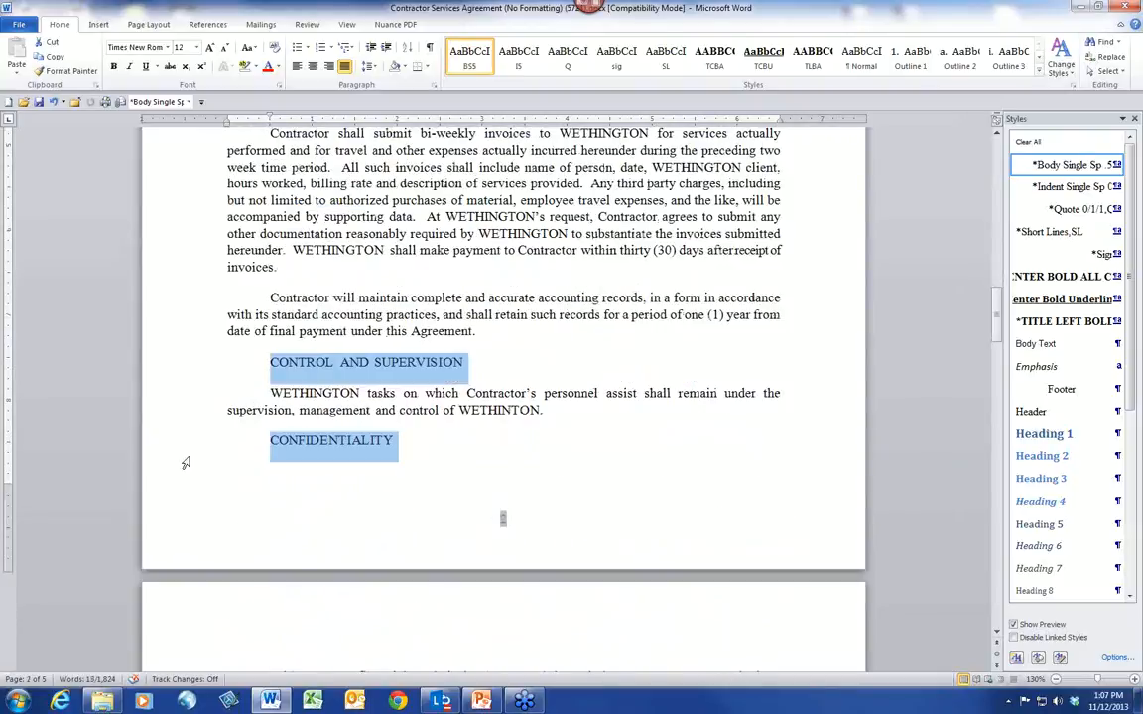
{"action": "scroll", "coordinate": [186, 463], "scroll_direction": "down", "scroll_amount": 7}
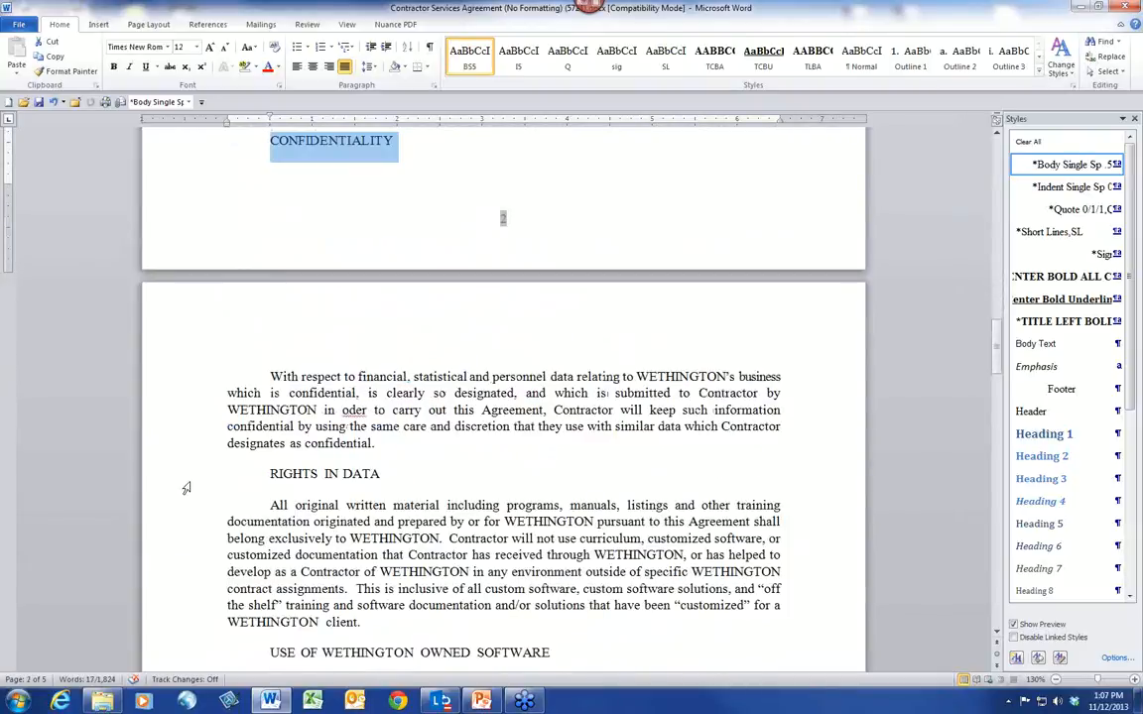
{"action": "left_click", "coordinate": [186, 488], "text": "ctrl"}
{"action": "left_click", "coordinate": [189, 660], "text": "ctrl"}
{"action": "scroll", "coordinate": [189, 659], "scroll_direction": "down", "scroll_amount": 6}
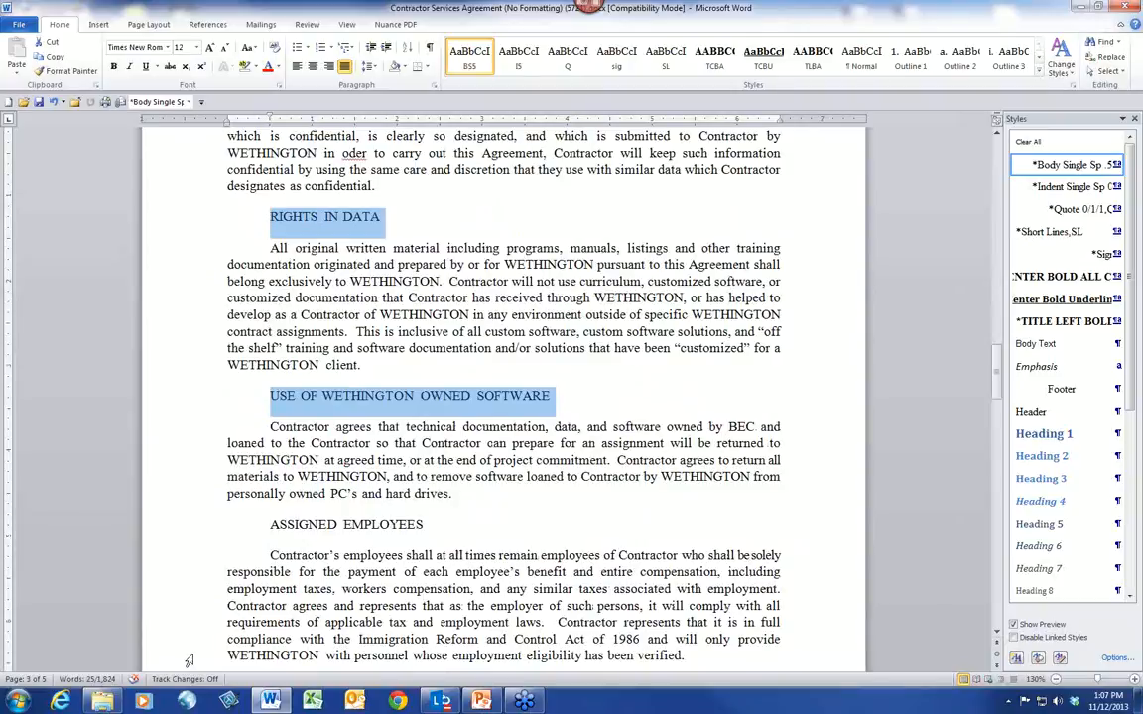
{"action": "scroll", "coordinate": [157, 605], "scroll_direction": "down", "scroll_amount": 11}
{"action": "left_click", "coordinate": [156, 605], "text": "ctrl"}
{"action": "scroll", "coordinate": [157, 605], "scroll_direction": "down", "scroll_amount": 3}
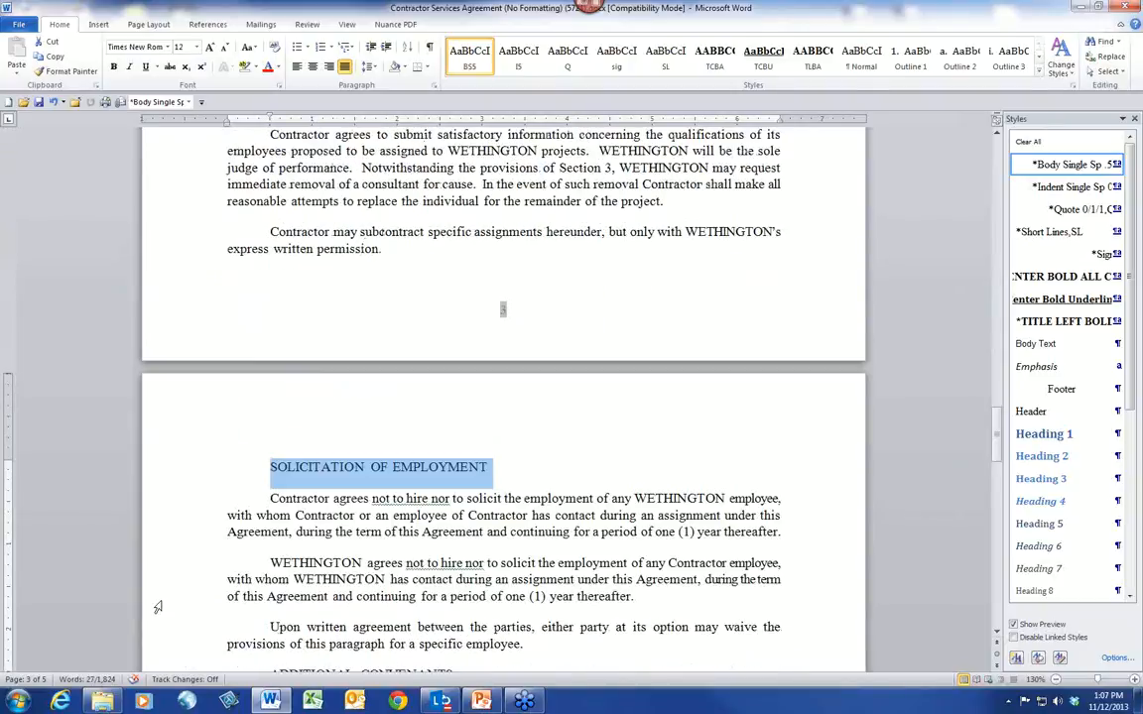
{"action": "scroll", "coordinate": [157, 605], "scroll_direction": "down", "scroll_amount": 3}
{"action": "left_click", "coordinate": [168, 549], "text": "ctrl"}
{"action": "left_click", "coordinate": [220, 654], "text": "ctrl"}
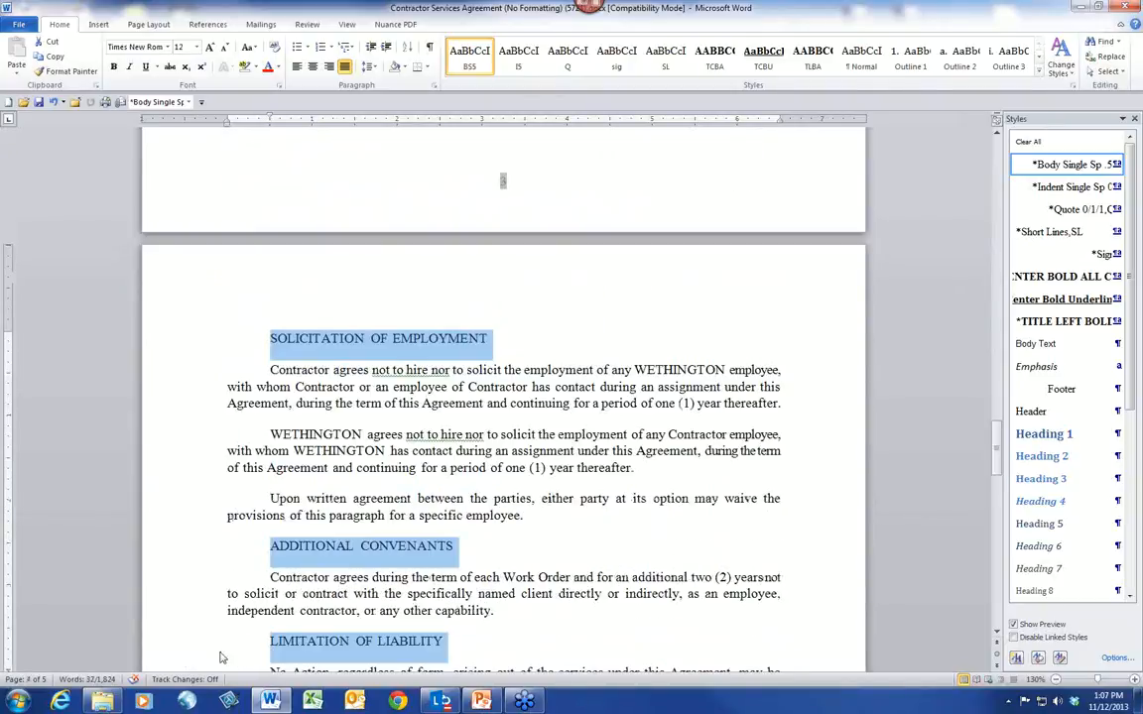
{"action": "scroll", "coordinate": [220, 658], "scroll_direction": "down", "scroll_amount": 4}
{"action": "left_click", "coordinate": [211, 572], "text": "ctrl"}
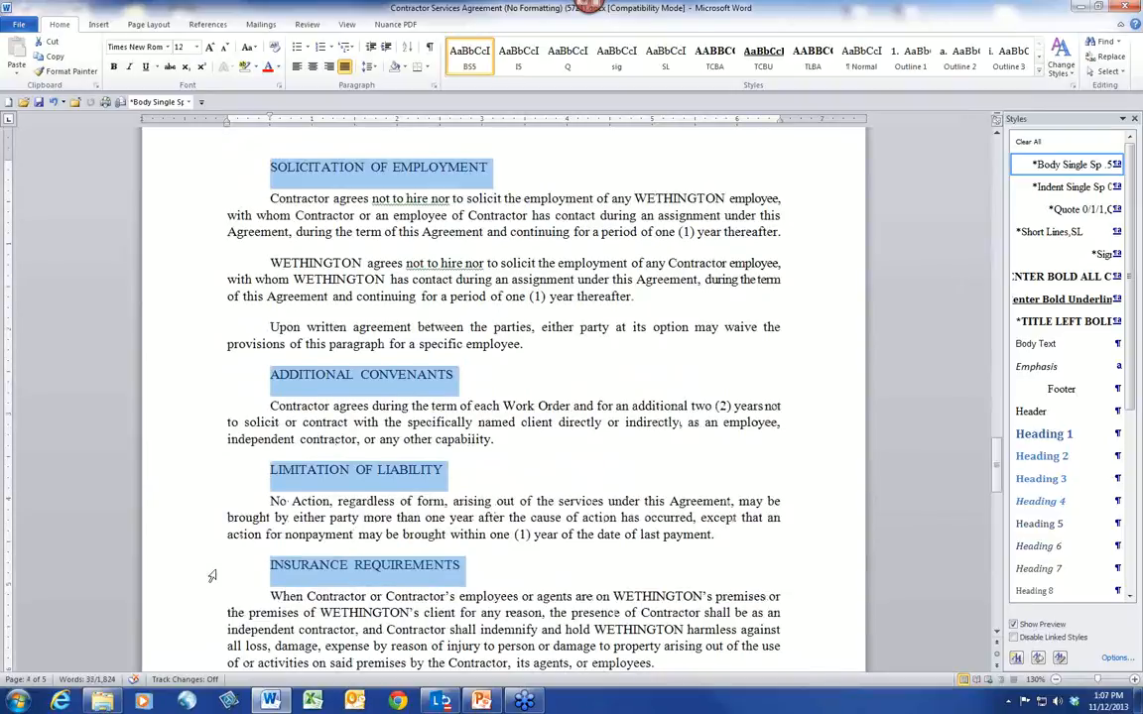
{"action": "scroll", "coordinate": [211, 576], "scroll_direction": "down", "scroll_amount": 5}
{"action": "left_click", "coordinate": [218, 541], "text": "ctrl"}
{"action": "scroll", "coordinate": [221, 538], "scroll_direction": "down", "scroll_amount": 5}
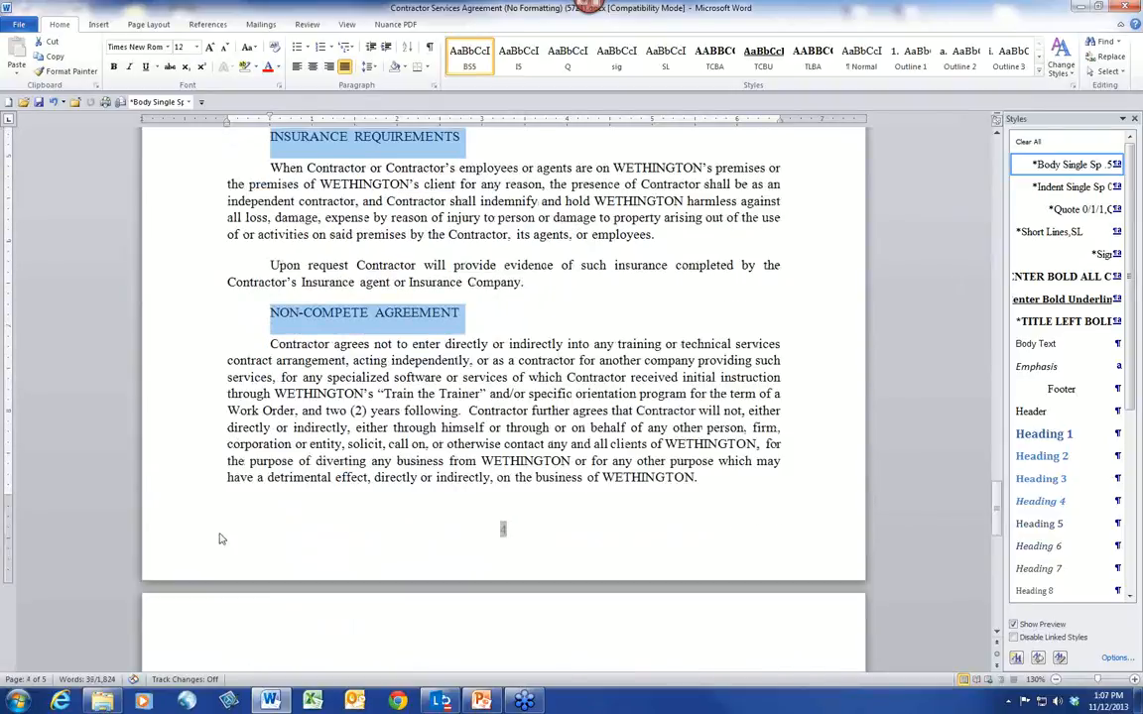
{"action": "scroll", "coordinate": [220, 539], "scroll_direction": "down", "scroll_amount": 3}
{"action": "left_click", "coordinate": [220, 474], "text": "ctrl"}
{"action": "scroll", "coordinate": [239, 513], "scroll_direction": "down", "scroll_amount": 3}
{"action": "left_click", "coordinate": [240, 387], "text": "ctrl"}
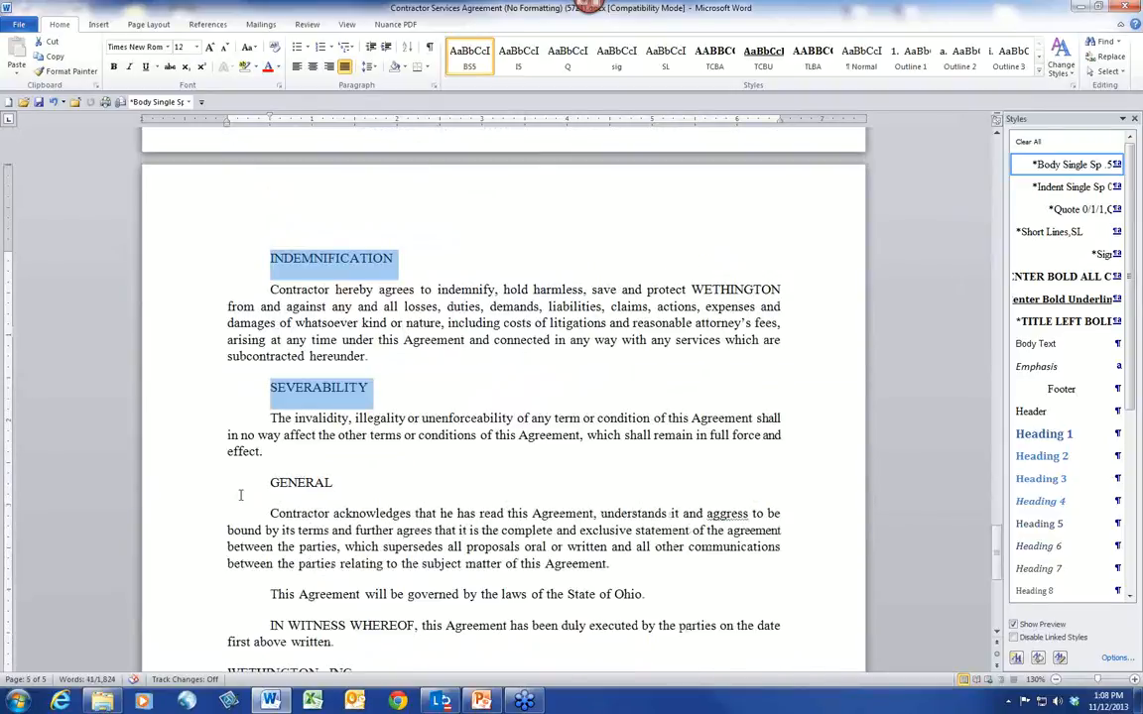
{"action": "left_click", "coordinate": [240, 484], "text": "ctrl"}
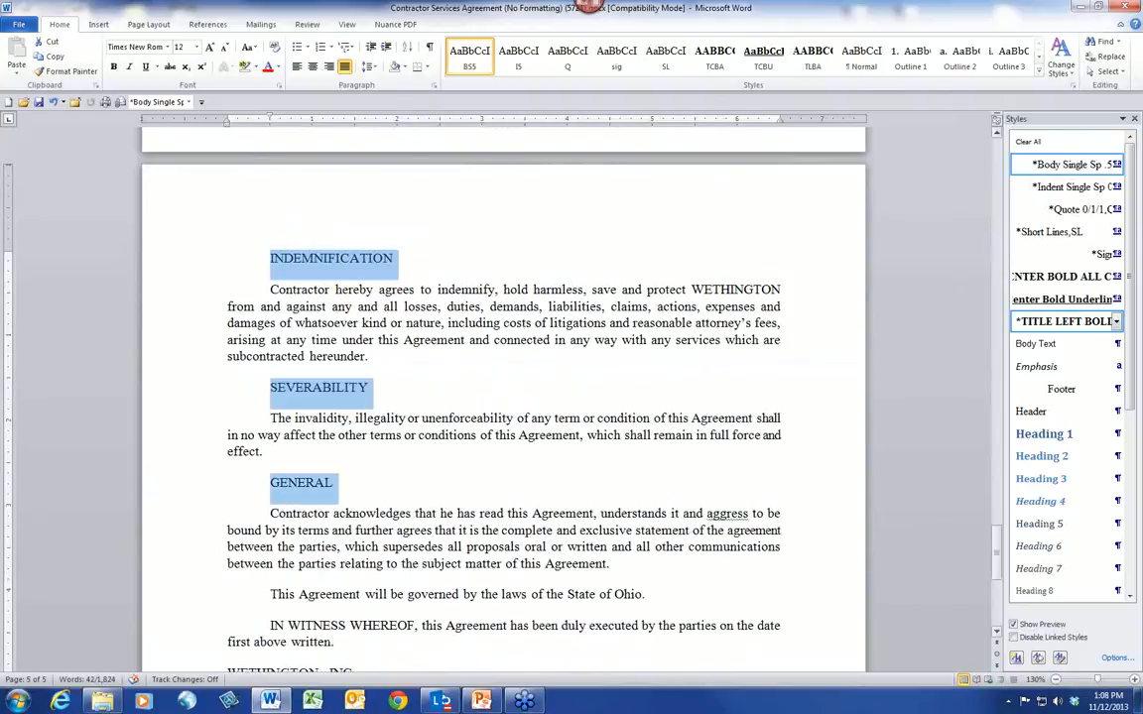
{"action": "left_click", "coordinate": [1057, 331]}
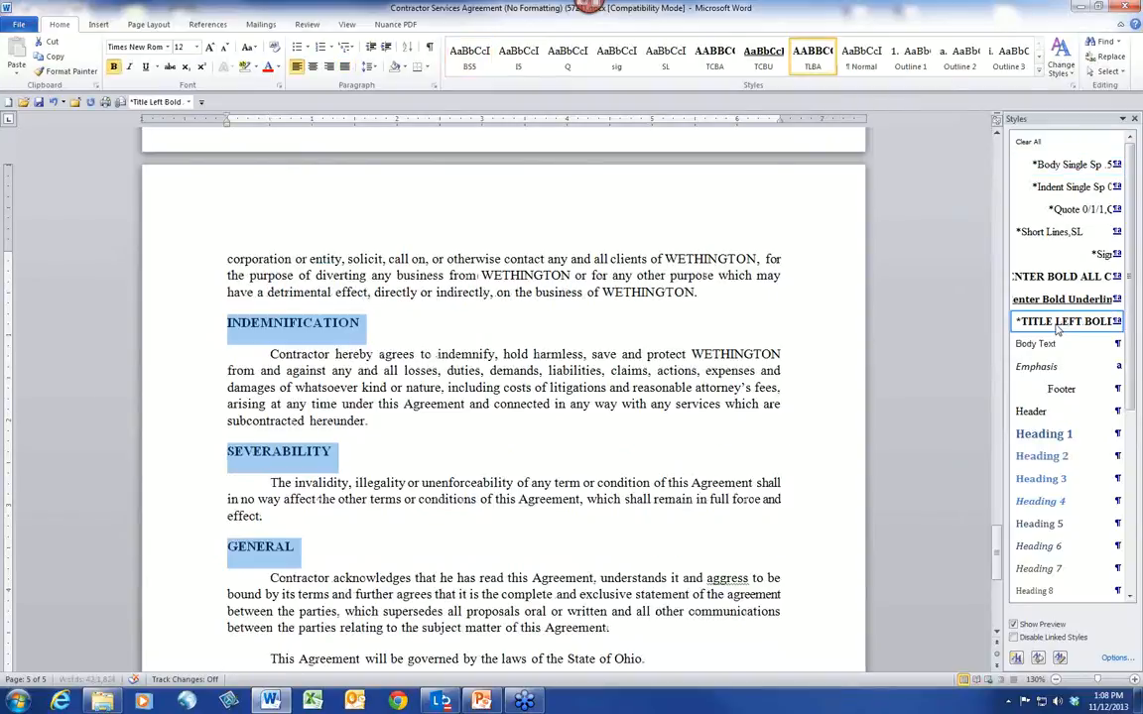
{"action": "scroll", "coordinate": [544, 336], "scroll_direction": "up", "scroll_amount": 3}
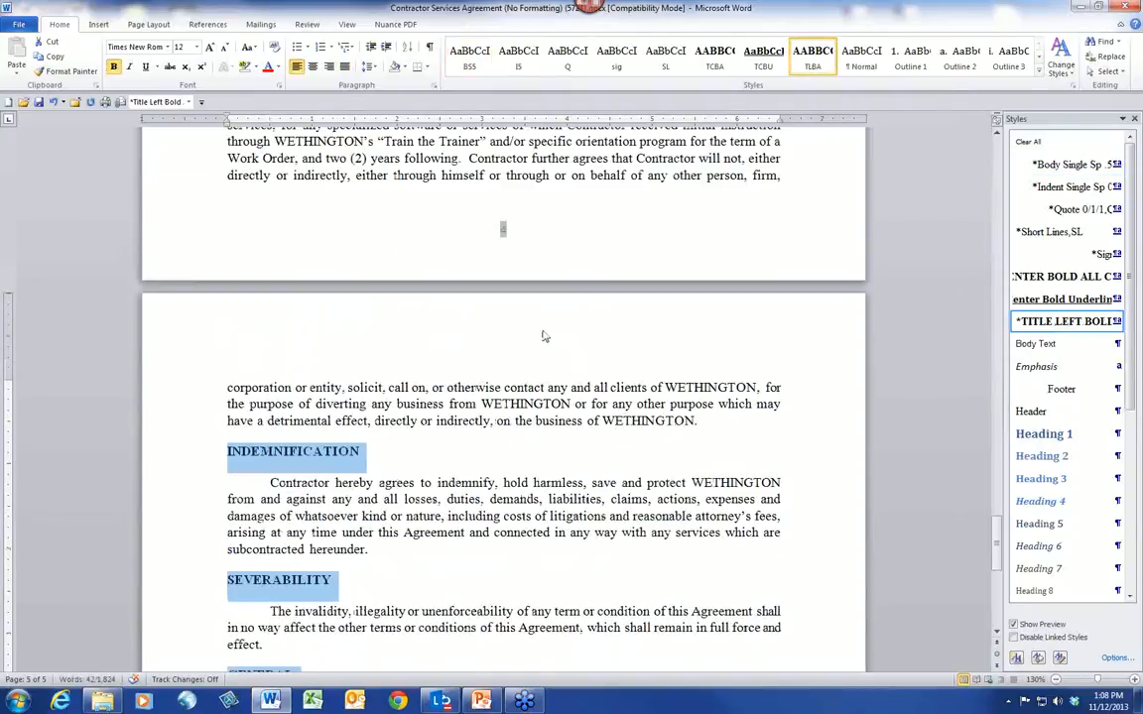
{"action": "scroll", "coordinate": [544, 336], "scroll_direction": "up", "scroll_amount": 8}
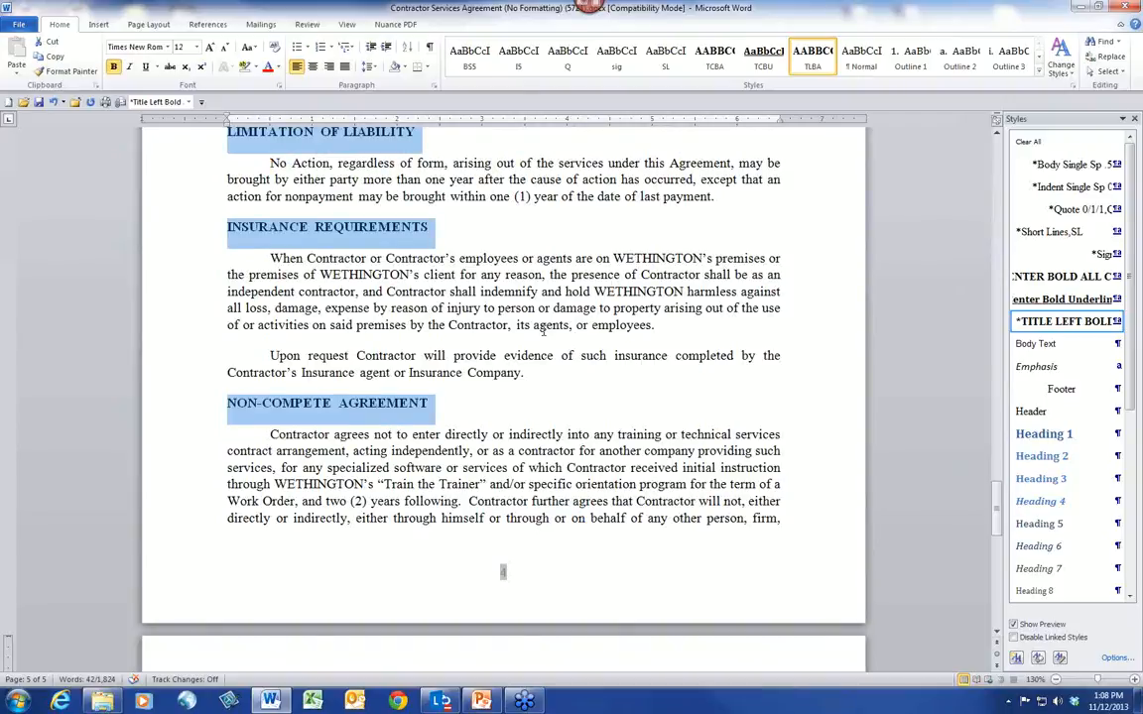
Try the *Signature,sig style on the four signature lines from WETHINGTON, INC. through the last By: line.
{"action": "scroll", "coordinate": [116, 374], "scroll_direction": "down", "scroll_amount": 15}
{"action": "left_click_drag", "start_coordinate": [227, 349], "coordinate": [335, 401]}
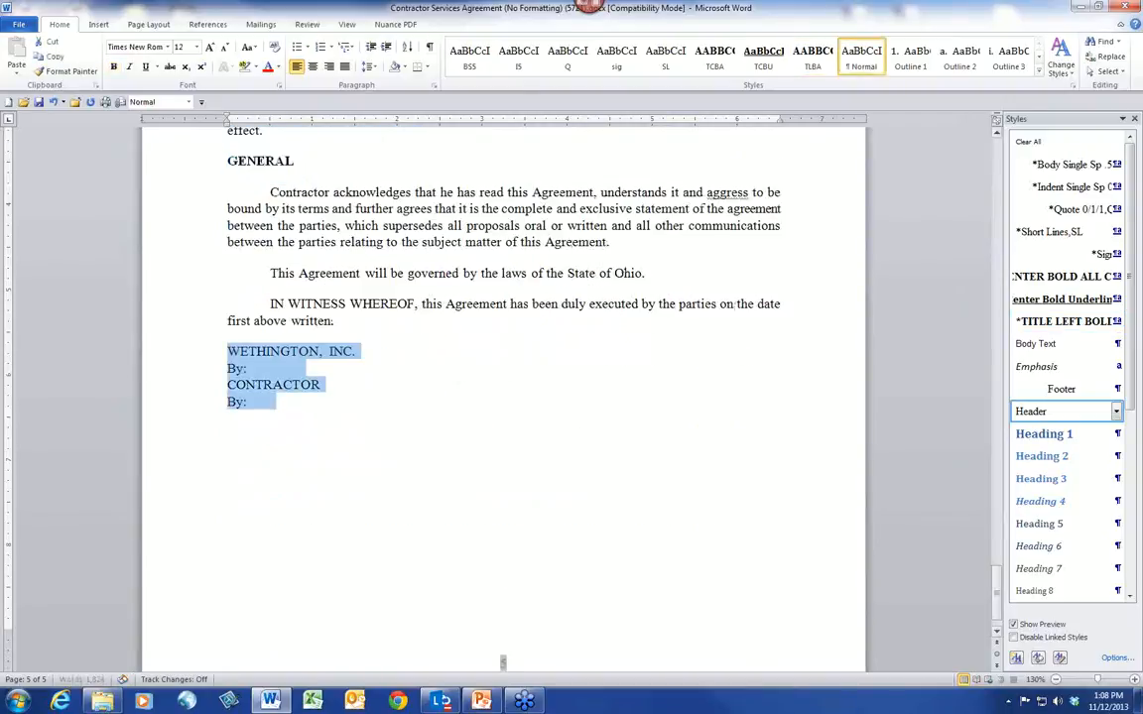
{"action": "left_click", "coordinate": [1102, 256]}
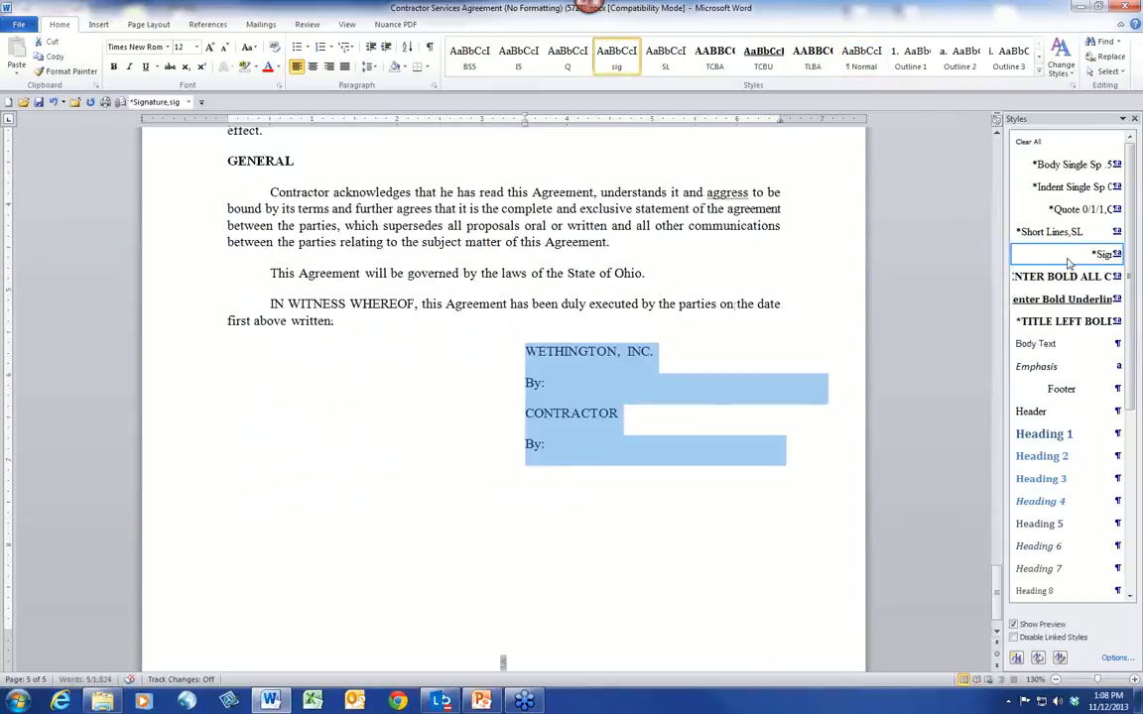
{"action": "left_click", "coordinate": [572, 383]}
{"action": "key", "text": "ctrl+z"}
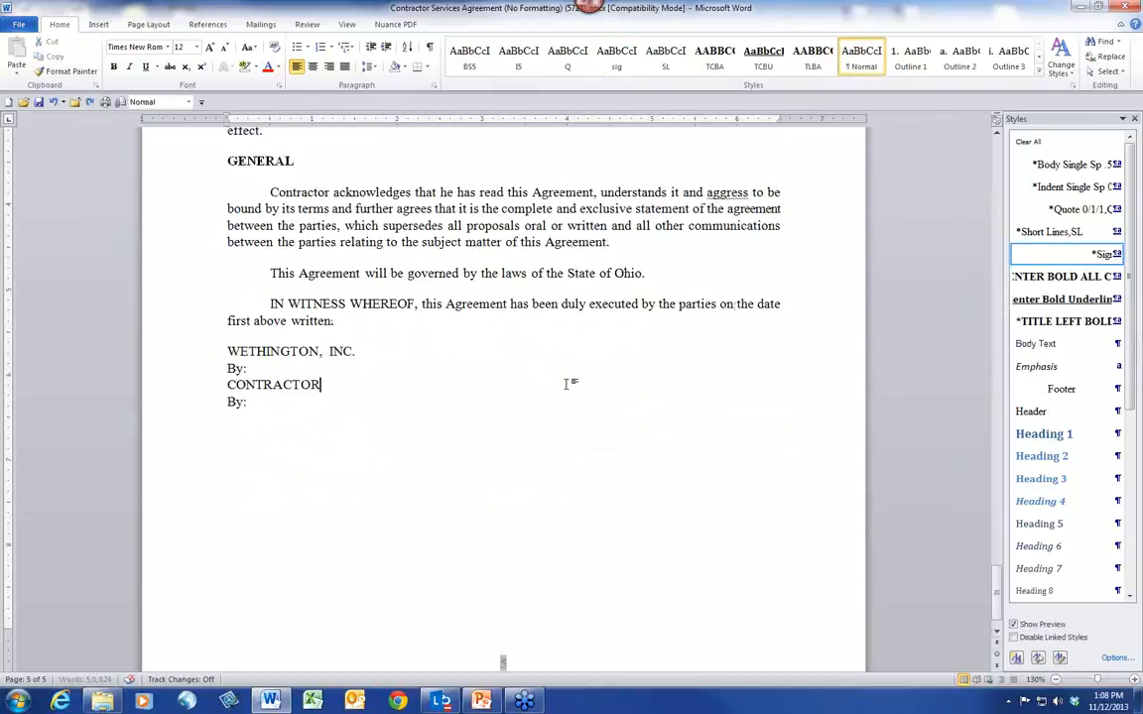
Try the *Signature,sig style on the CONTRACTOR line alone.
{"action": "left_click", "coordinate": [321, 384]}
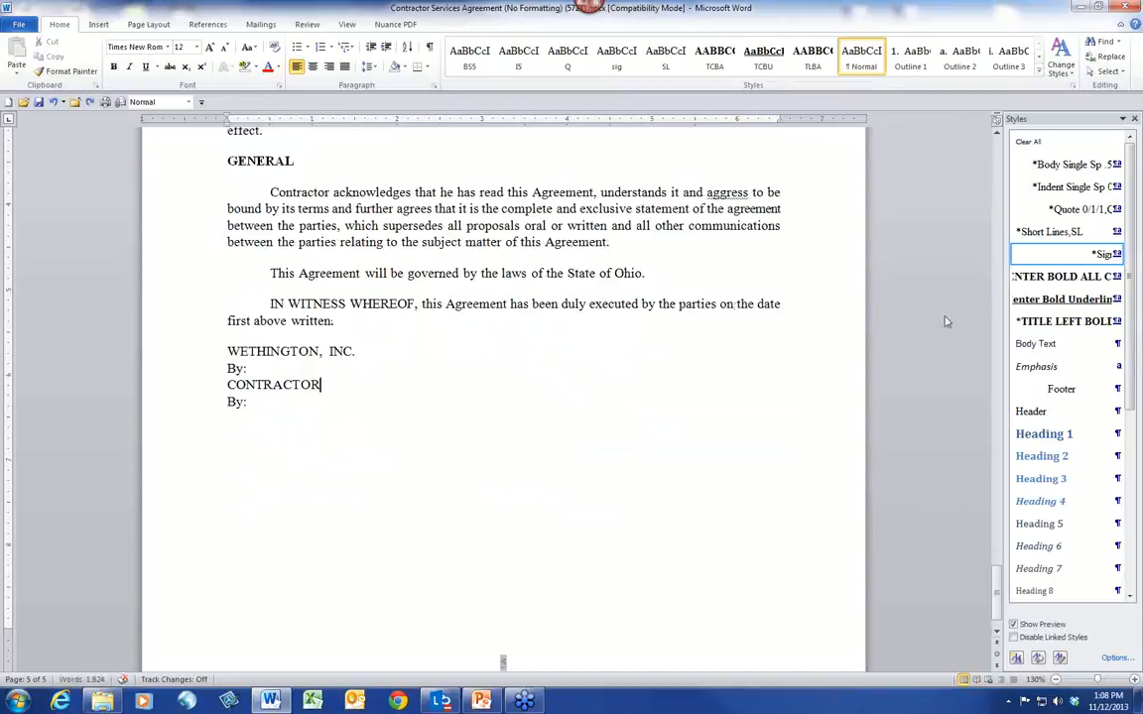
{"action": "left_click", "coordinate": [1089, 255]}
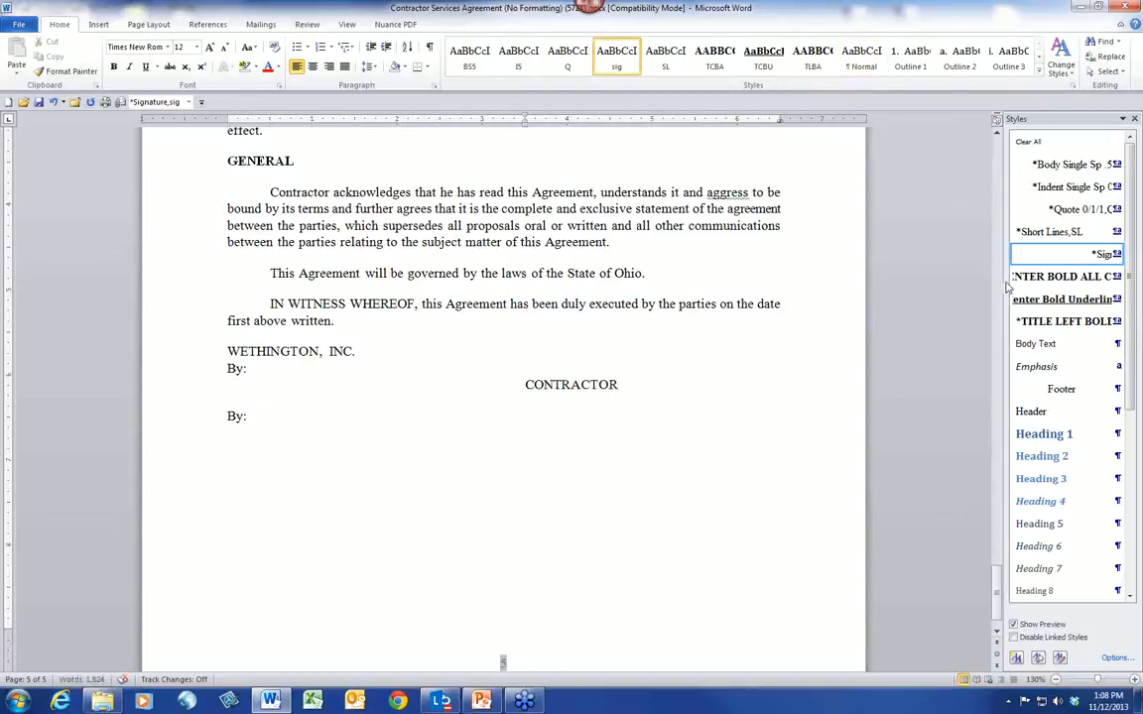
{"action": "key", "text": "ctrl+z"}
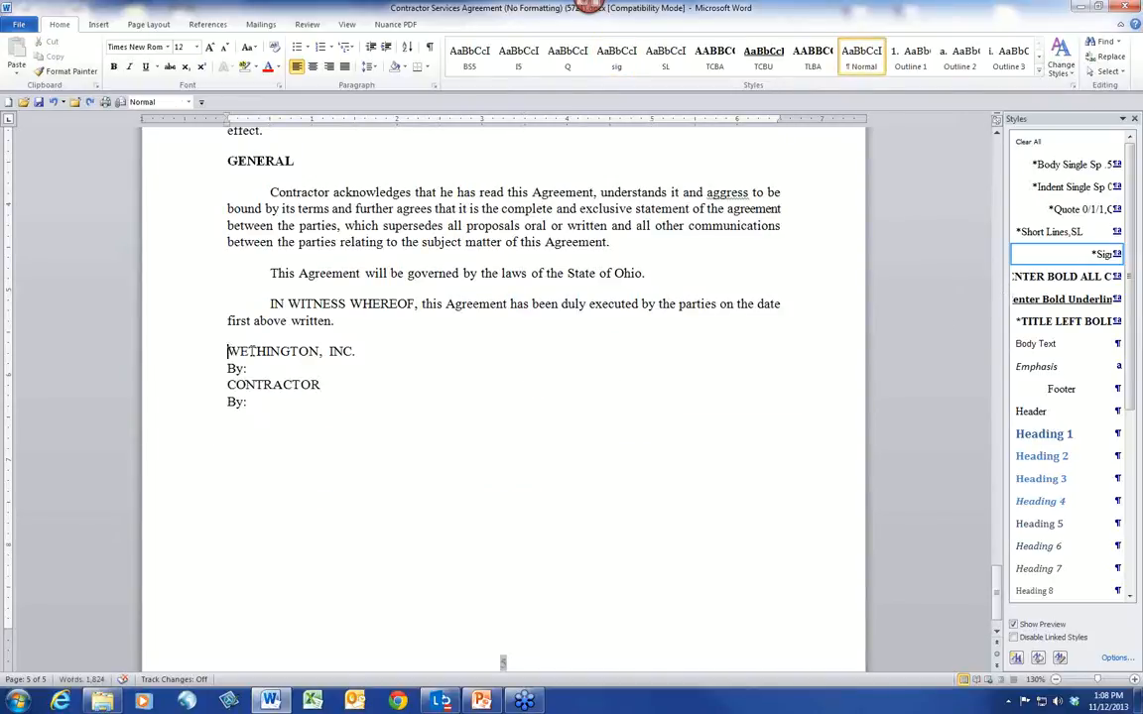
Apply the *Signature,sig style to the whole signature block, from WETHINGTON, INC. through the last By: line.
{"action": "left_click_drag", "start_coordinate": [225, 349], "coordinate": [327, 406]}
{"action": "left_click", "coordinate": [1096, 253]}
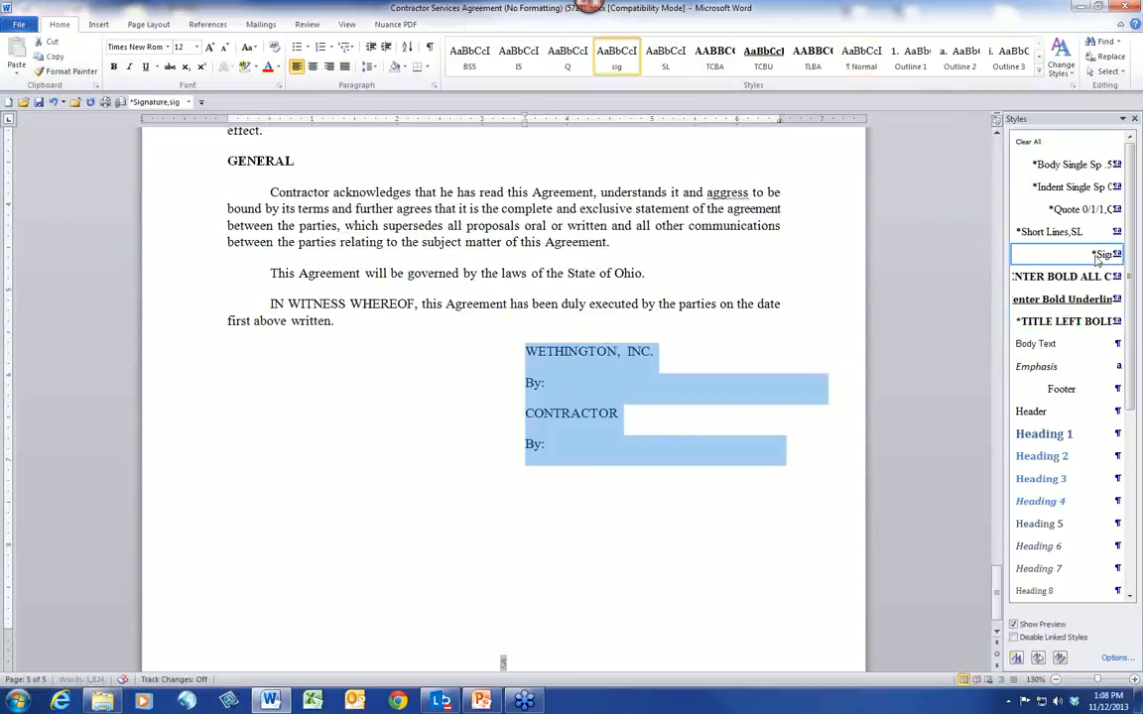
{"action": "left_click", "coordinate": [591, 389]}
Add an underlined tab after By: under both WETHINGTON, INC. and CONTRACTOR to create the signature lines.
{"action": "left_click", "coordinate": [582, 385]}
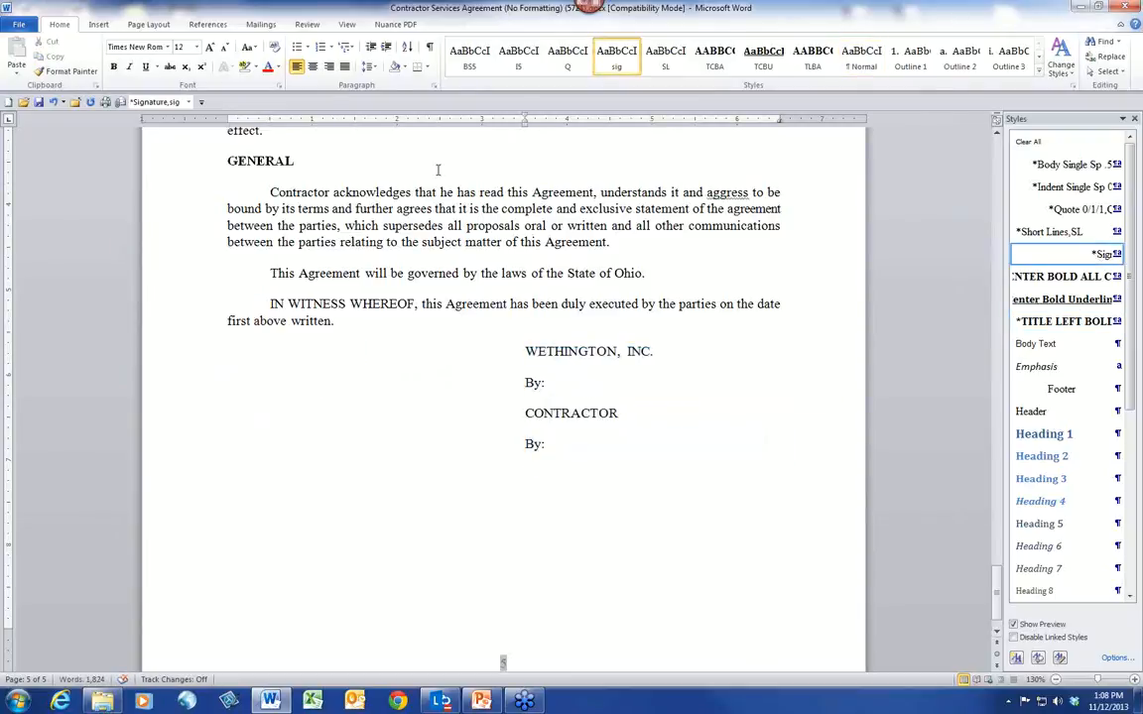
{"action": "left_click", "coordinate": [147, 68]}
{"action": "key", "text": "Tab"}
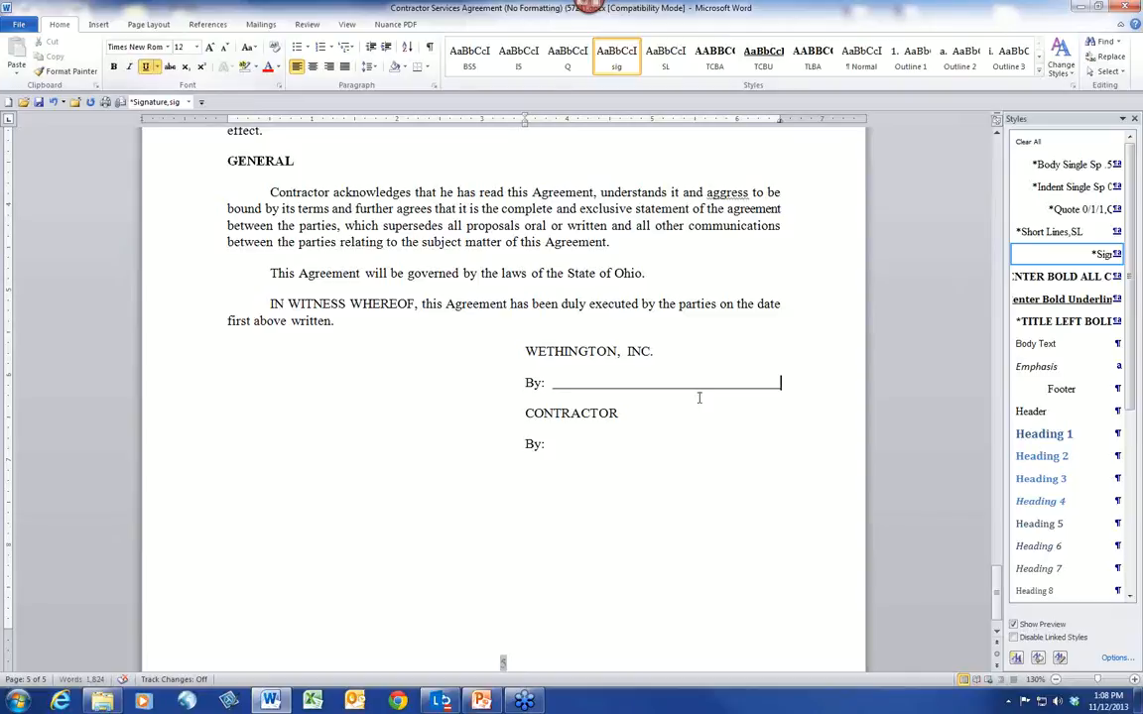
{"action": "key", "text": "ctrl+u"}
{"action": "left_click", "coordinate": [146, 67]}
{"action": "key", "text": "Tab"}
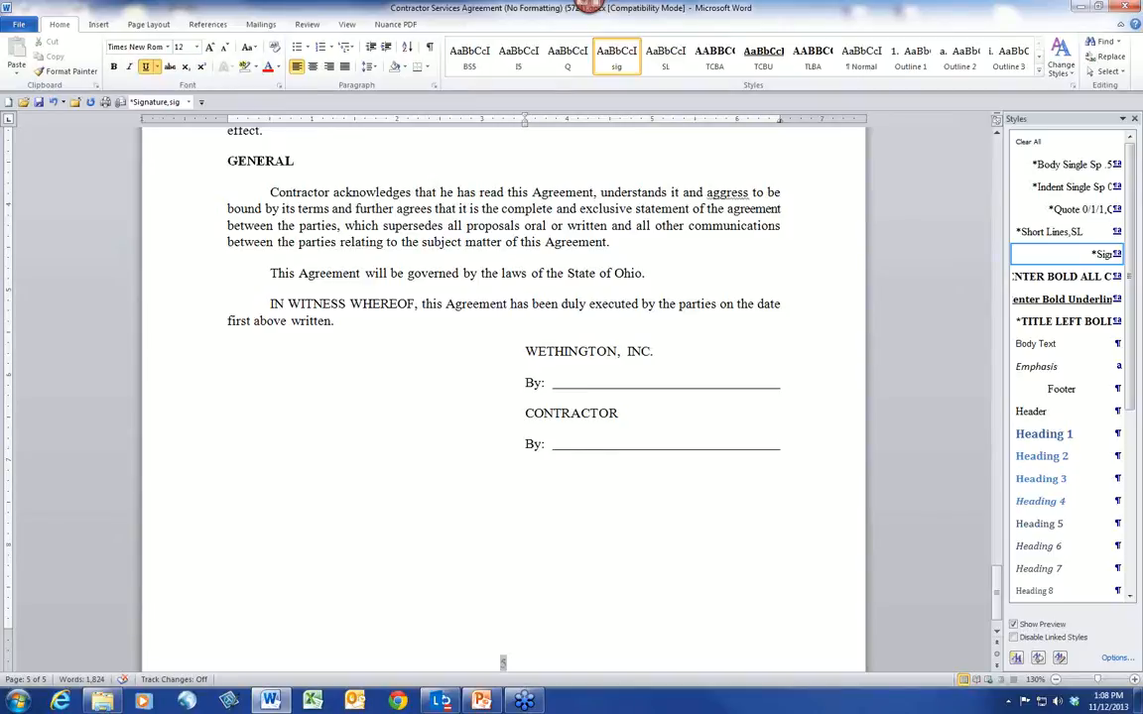
Review the styled agreement's headings, body text and footnote from the signature block back up to the title.
{"action": "scroll", "coordinate": [409, 463], "scroll_direction": "up", "scroll_amount": 1}
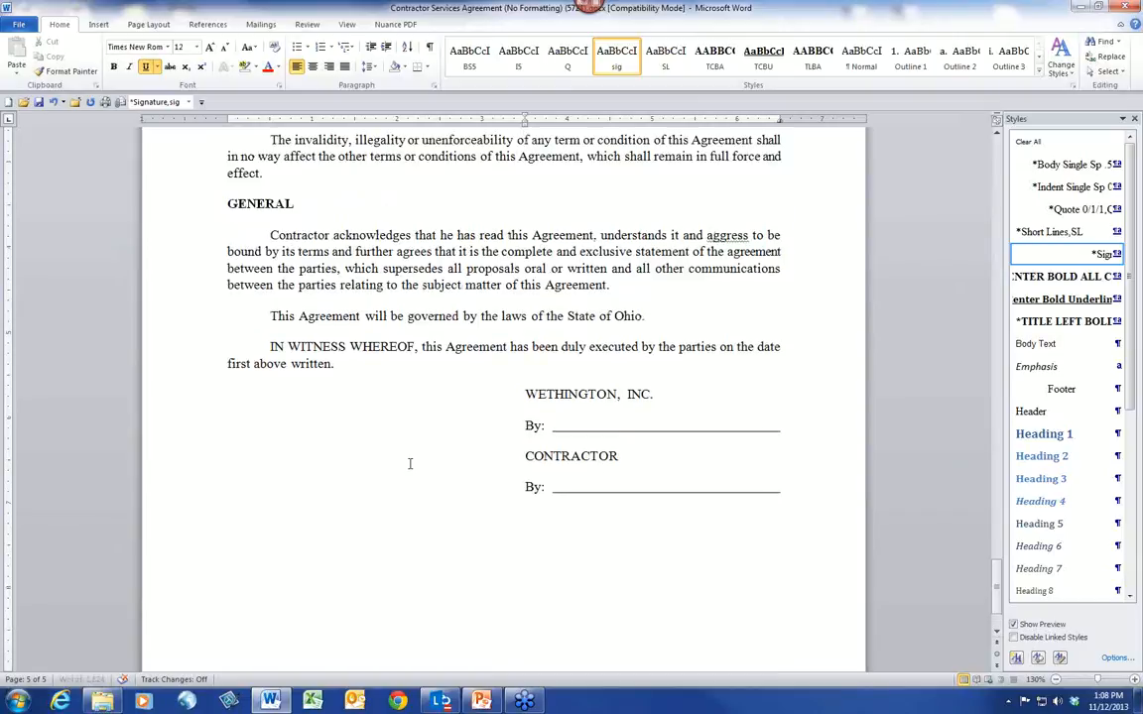
{"action": "scroll", "coordinate": [401, 466], "scroll_direction": "up", "scroll_amount": 1}
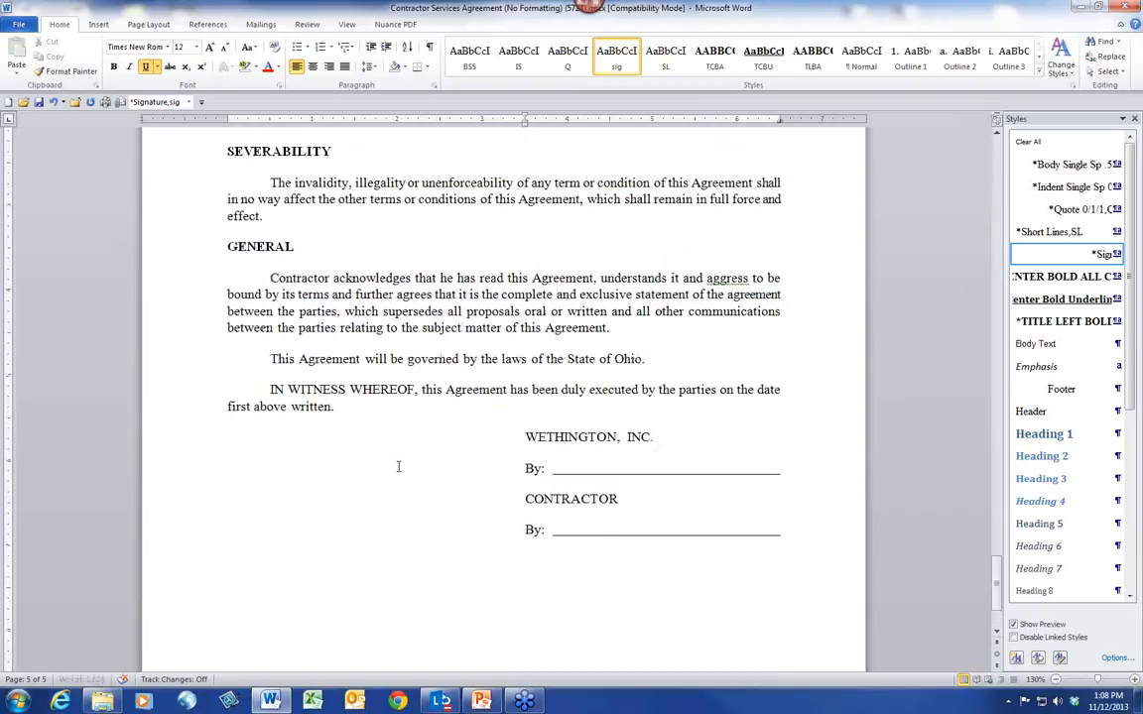
{"action": "scroll", "coordinate": [398, 466], "scroll_direction": "up", "scroll_amount": 20}
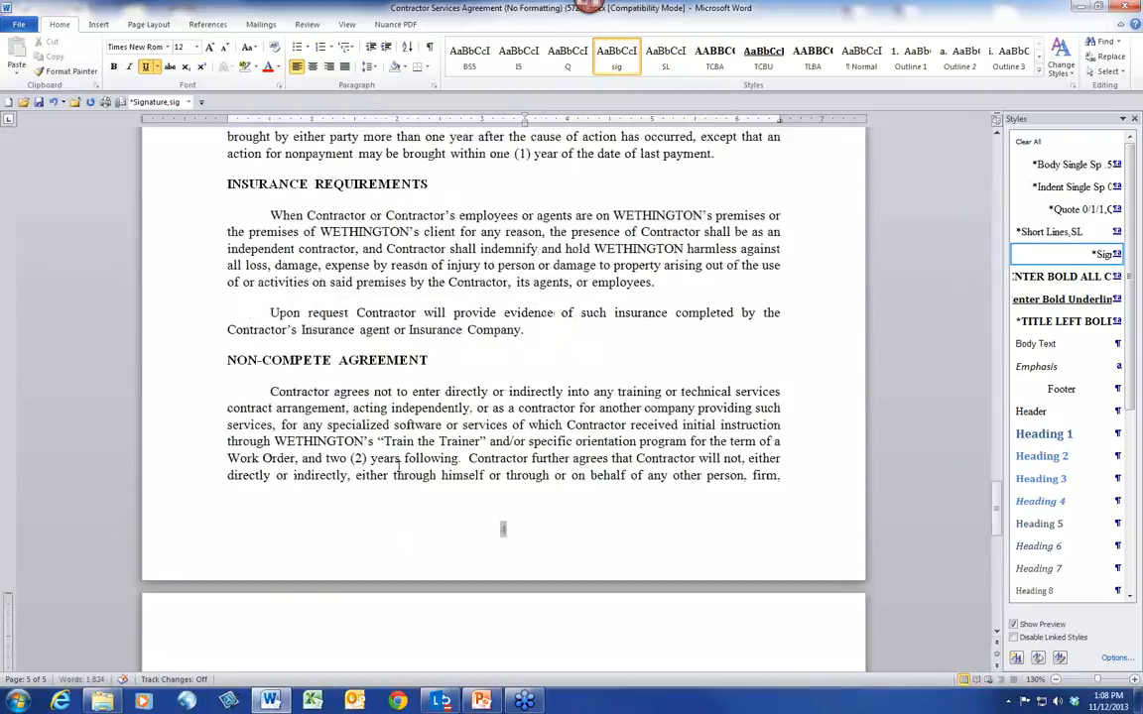
{"action": "scroll", "coordinate": [399, 465], "scroll_direction": "up", "scroll_amount": 9}
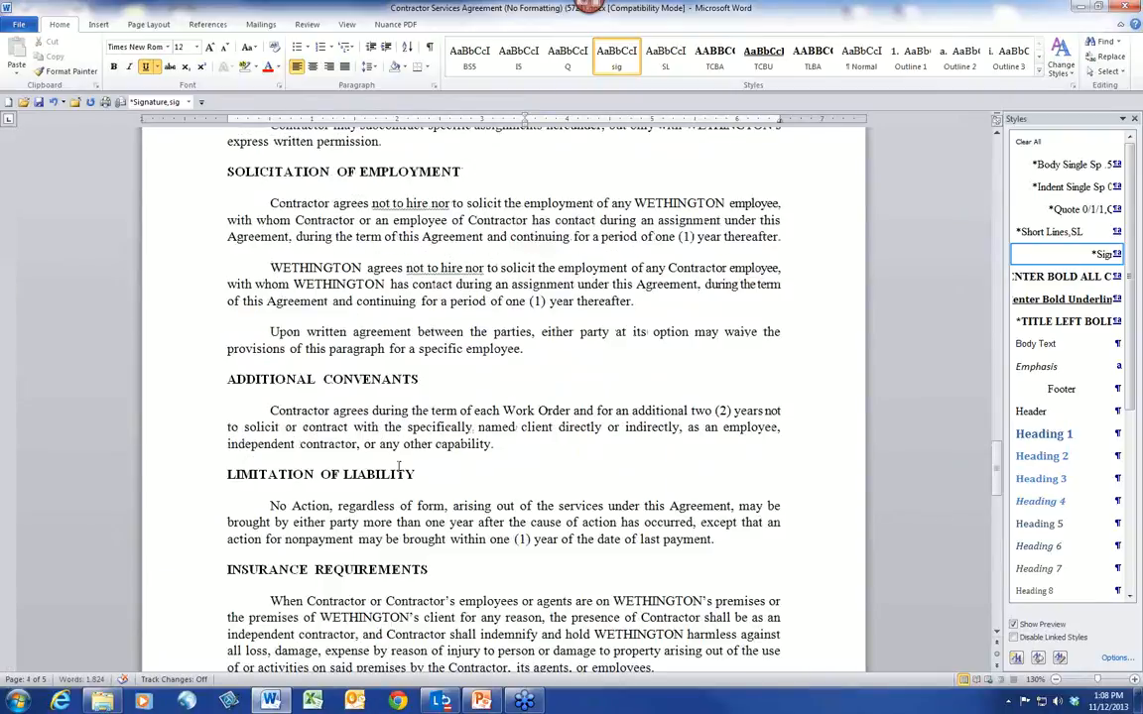
{"action": "scroll", "coordinate": [399, 466], "scroll_direction": "up", "scroll_amount": 10}
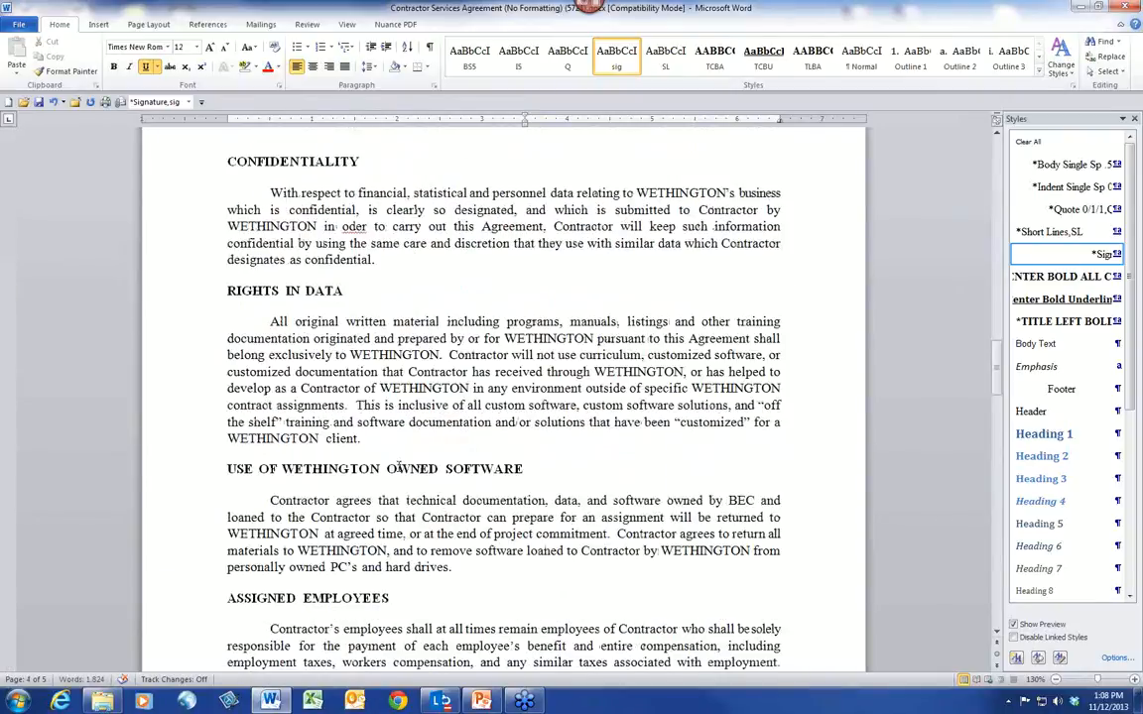
{"action": "scroll", "coordinate": [398, 467], "scroll_direction": "up", "scroll_amount": 7}
{"action": "scroll", "coordinate": [399, 466], "scroll_direction": "up", "scroll_amount": 10}
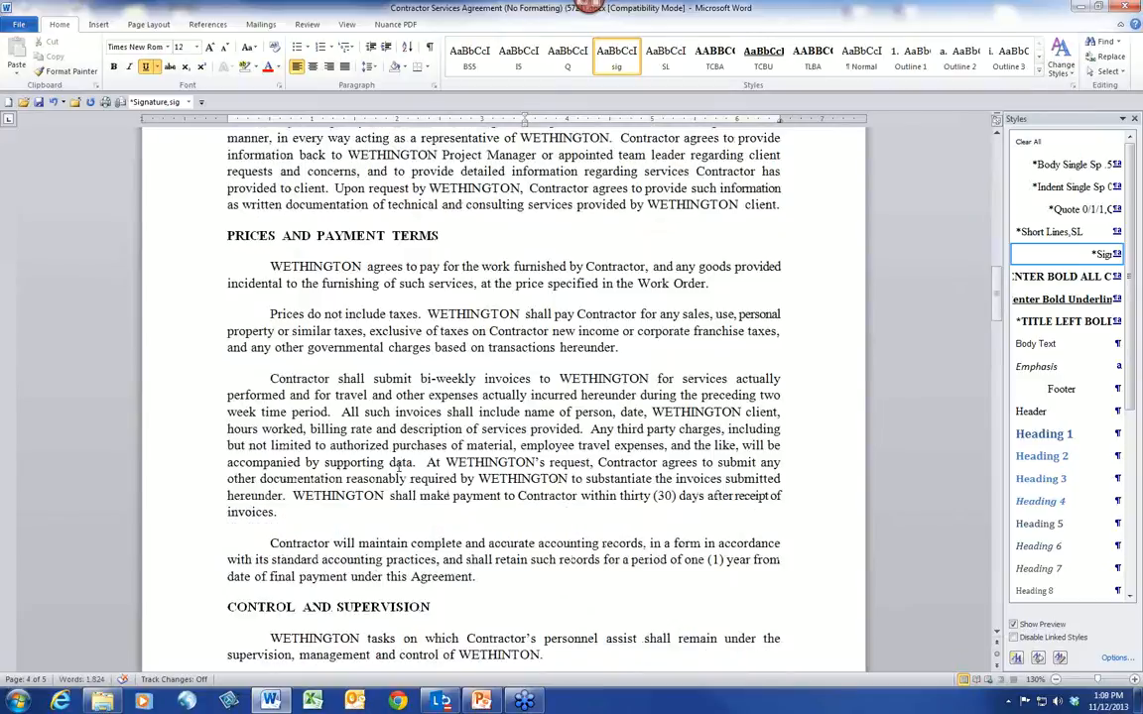
{"action": "scroll", "coordinate": [398, 468], "scroll_direction": "up", "scroll_amount": 7}
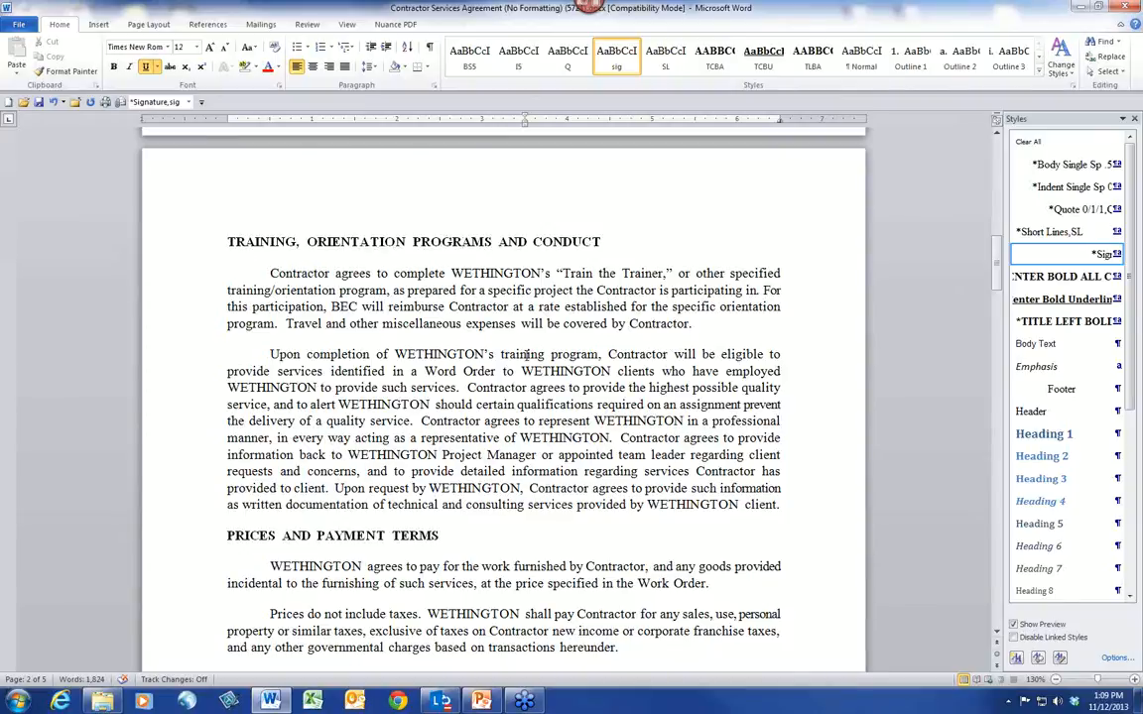
{"action": "scroll", "coordinate": [491, 268], "scroll_direction": "up", "scroll_amount": 4}
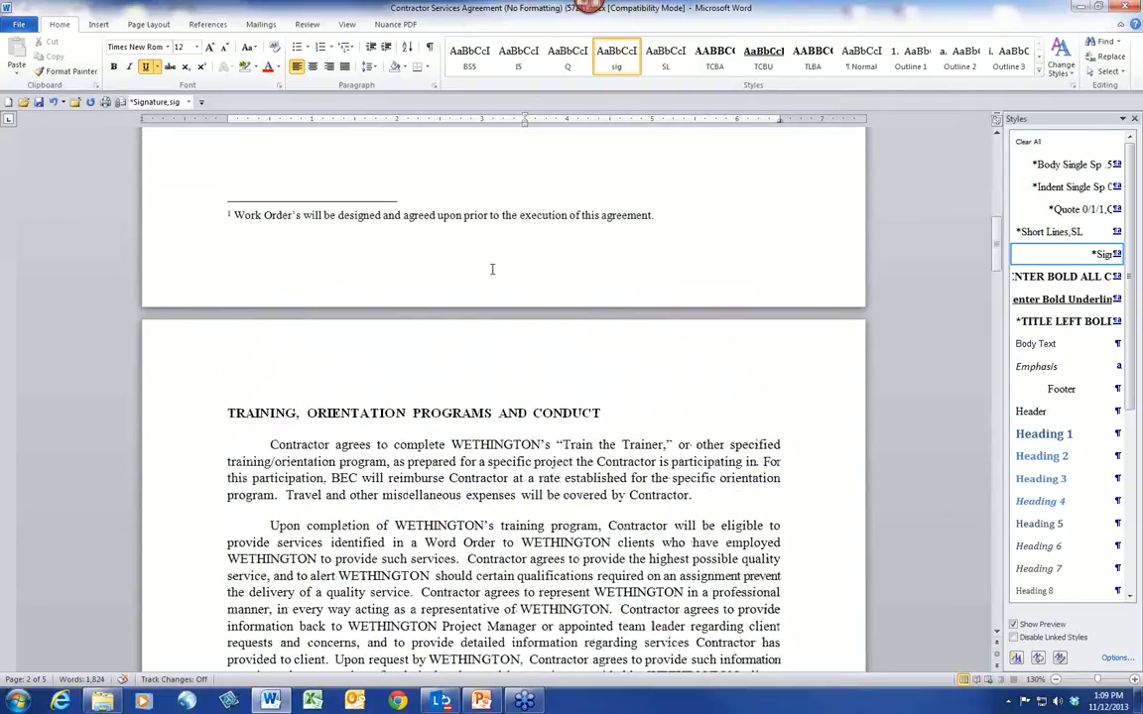
{"action": "scroll", "coordinate": [491, 269], "scroll_direction": "up", "scroll_amount": 2}
{"action": "left_click", "coordinate": [408, 499]}
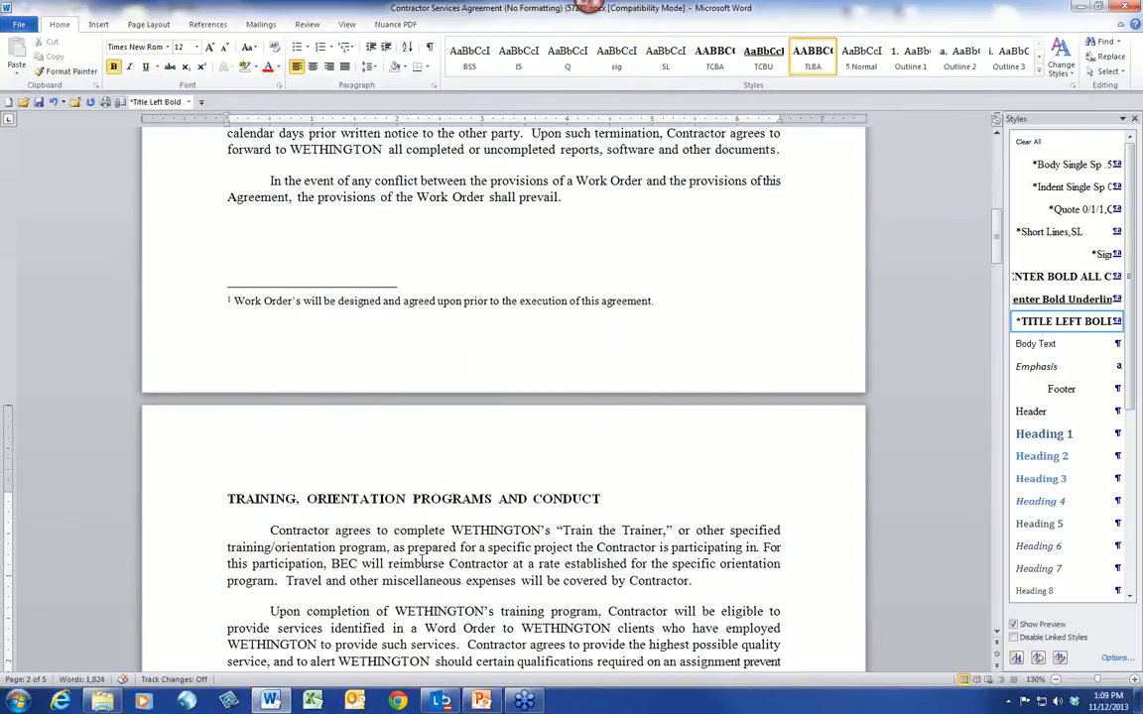
{"action": "scroll", "coordinate": [420, 560], "scroll_direction": "up", "scroll_amount": 3}
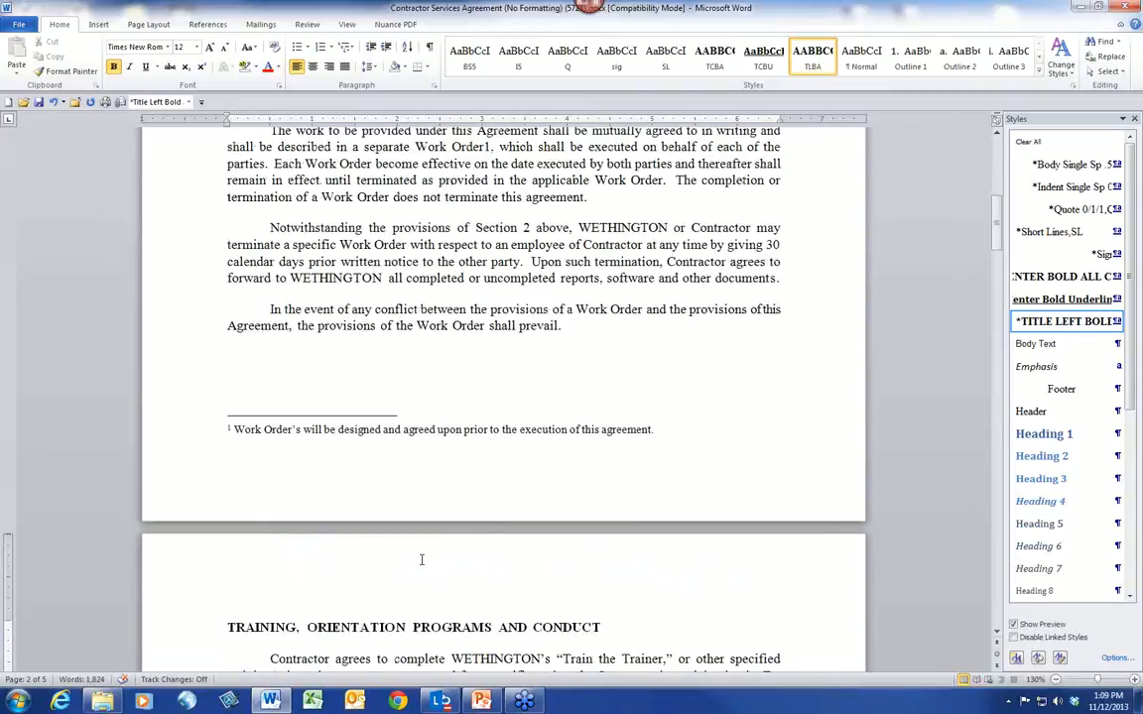
{"action": "scroll", "coordinate": [420, 559], "scroll_direction": "up", "scroll_amount": 2}
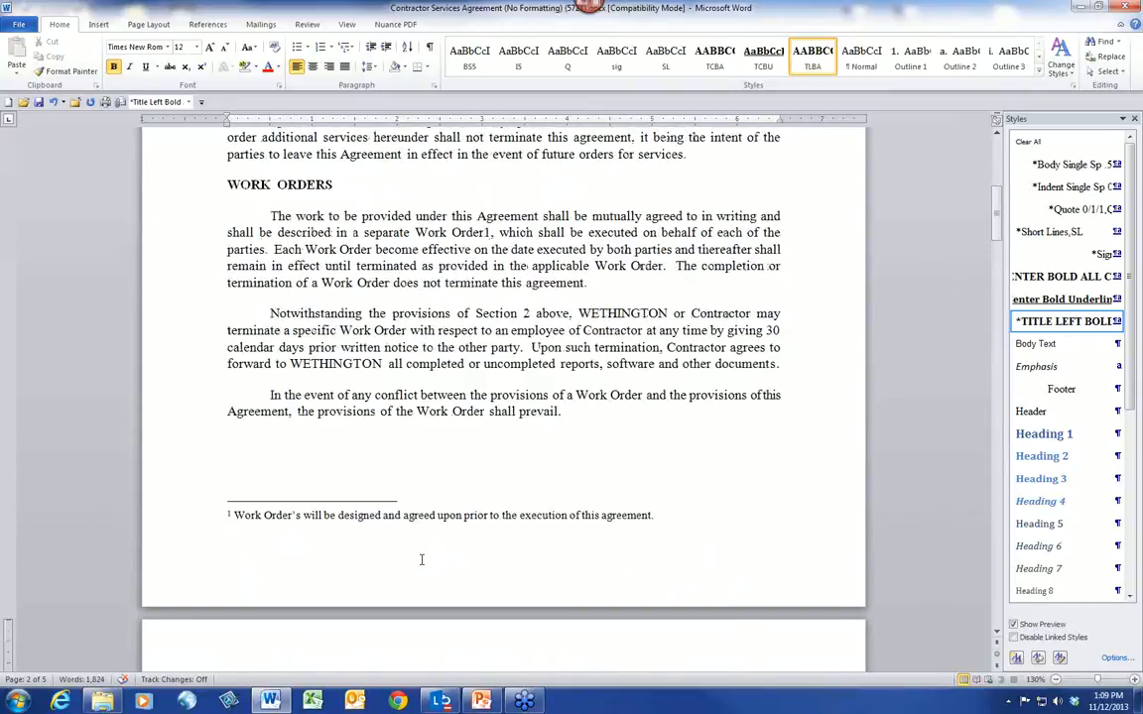
{"action": "scroll", "coordinate": [420, 559], "scroll_direction": "up", "scroll_amount": 10}
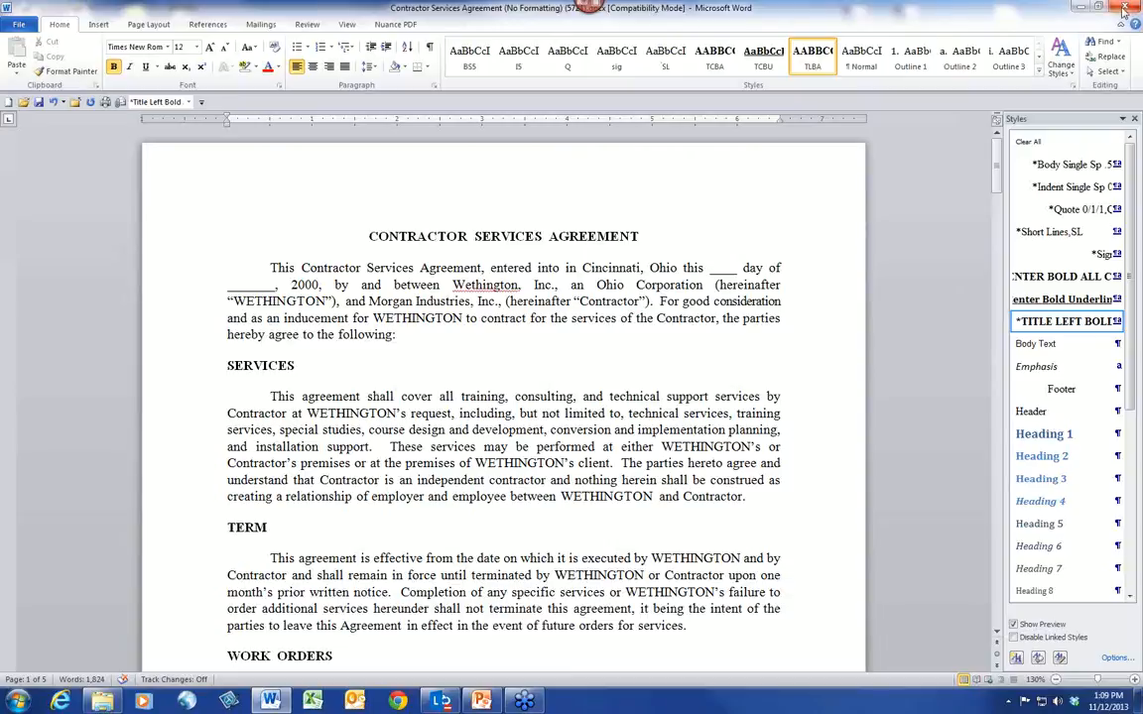
Close the unformatted agreement without saving and show the Navigation Pane in the Contractor Services Agreement (Stylized) document.
{"action": "left_click", "coordinate": [76, 102]}
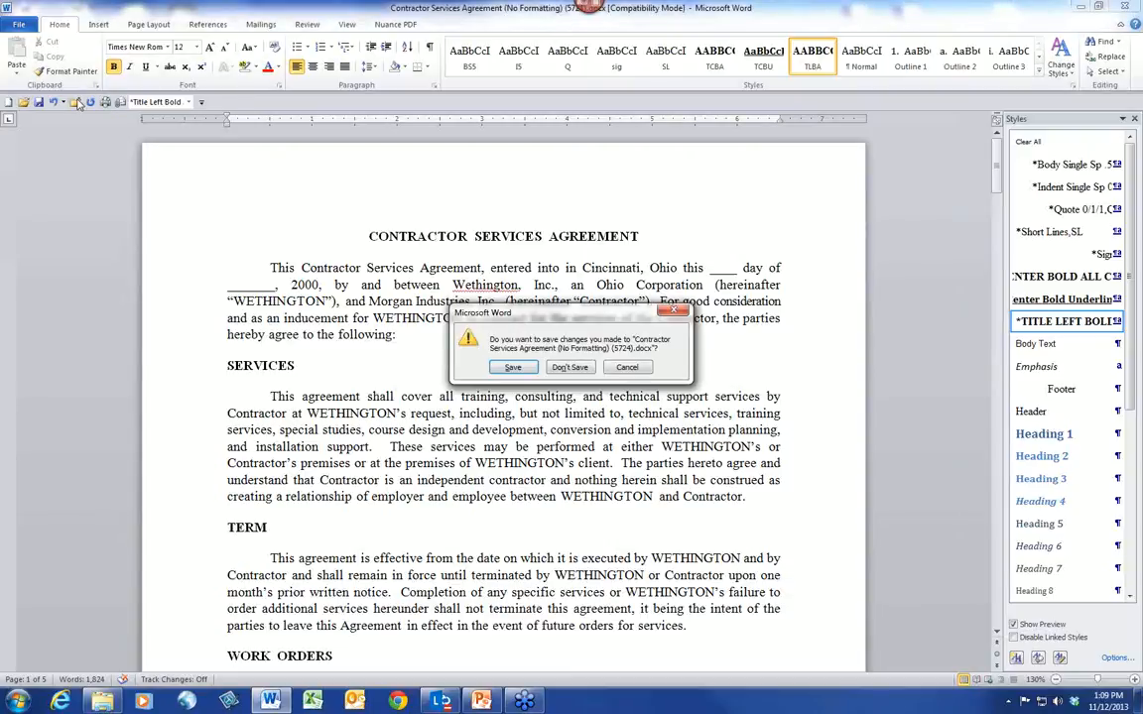
{"action": "left_click", "coordinate": [585, 369]}
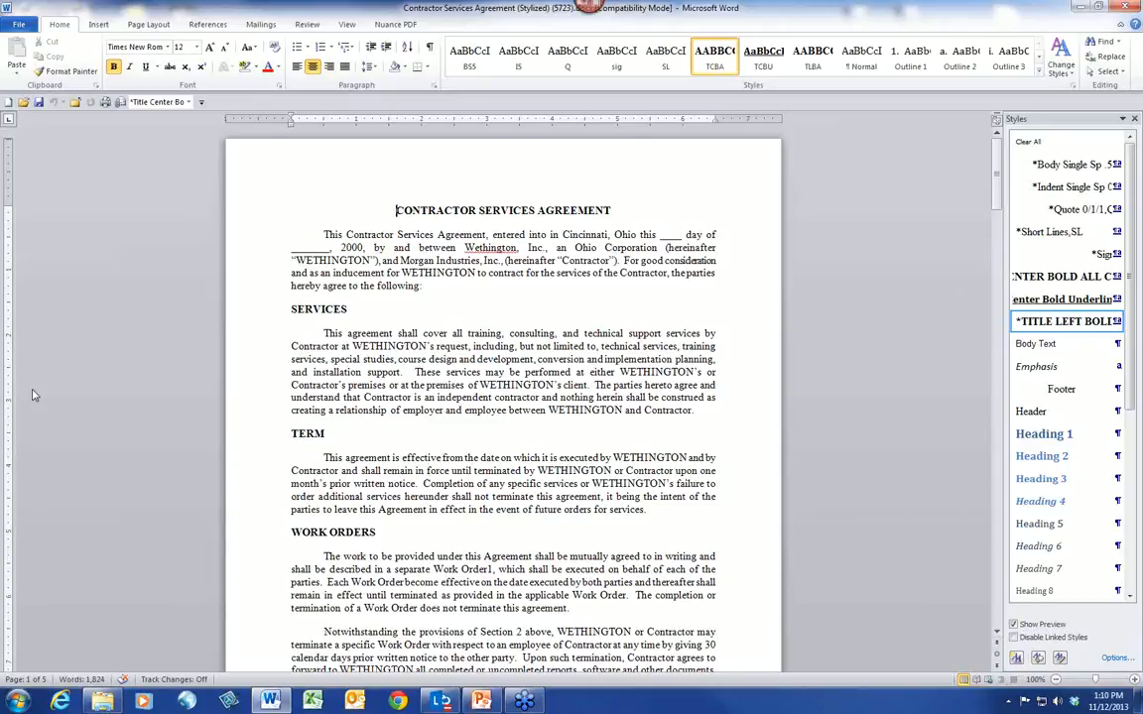
{"action": "left_click", "coordinate": [348, 26]}
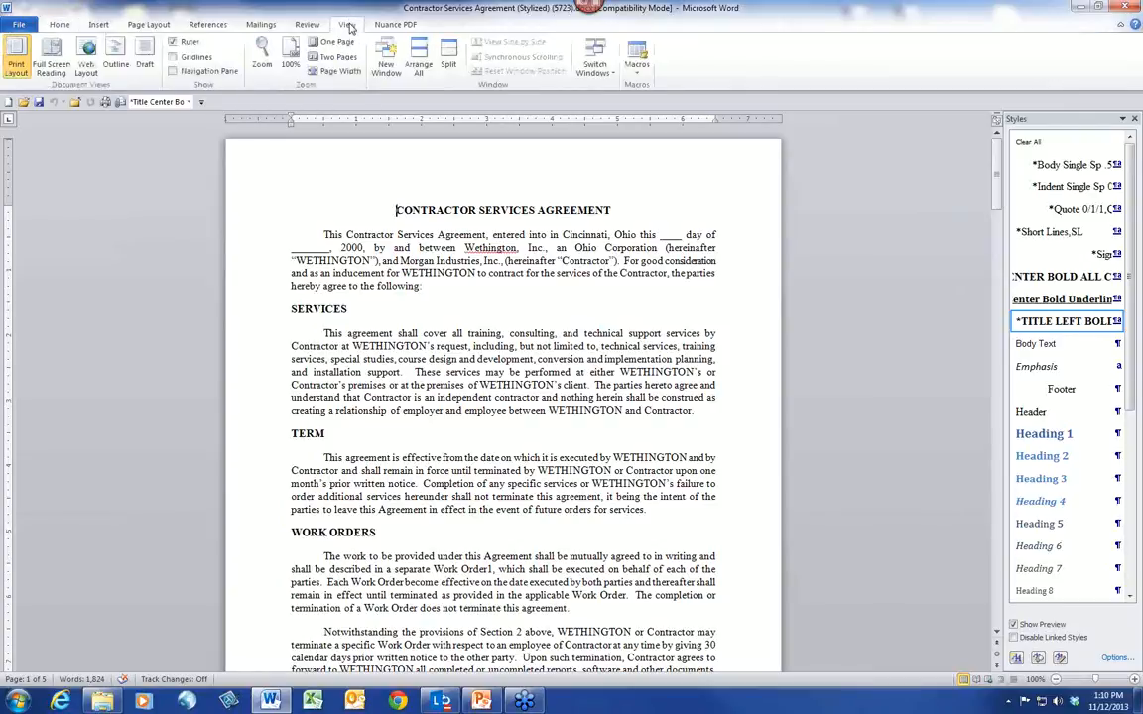
{"action": "left_click", "coordinate": [174, 73]}
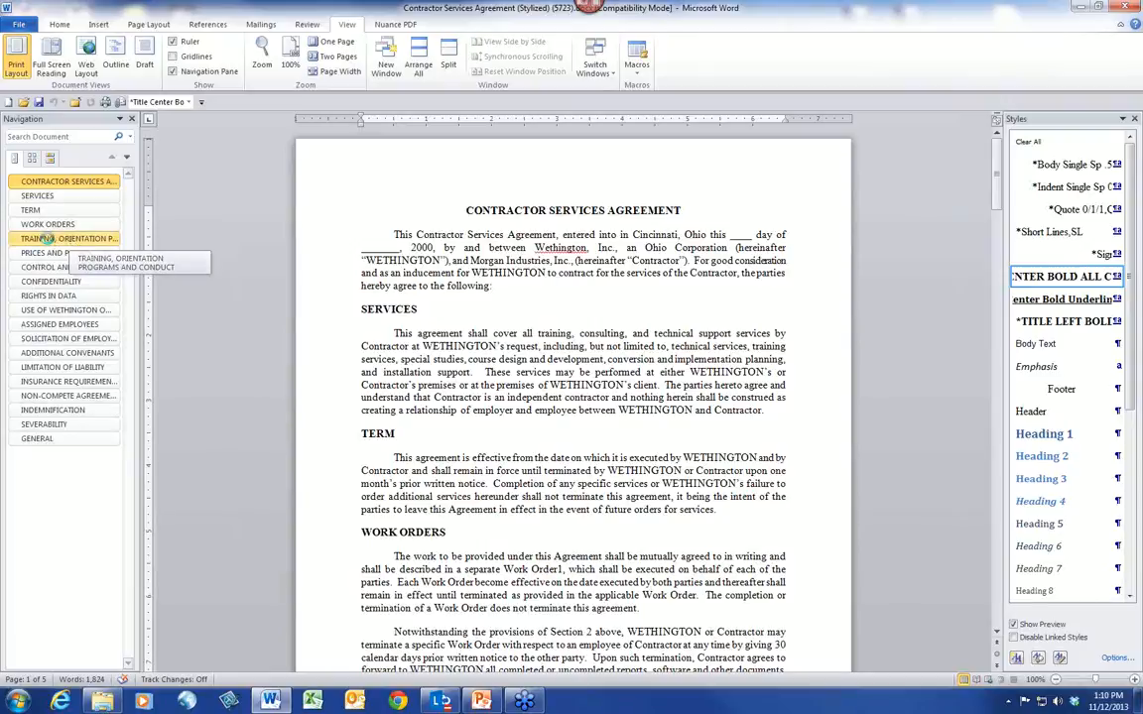
Jump through the agreement by its headings, from TRAINING, ORIENTATION PROGRAMS AND CONDUCT to ADDITIONAL CONVENANTS, CONTROL AND SUPERVISION and INDEMNIFICATION.
{"action": "left_click", "coordinate": [48, 240]}
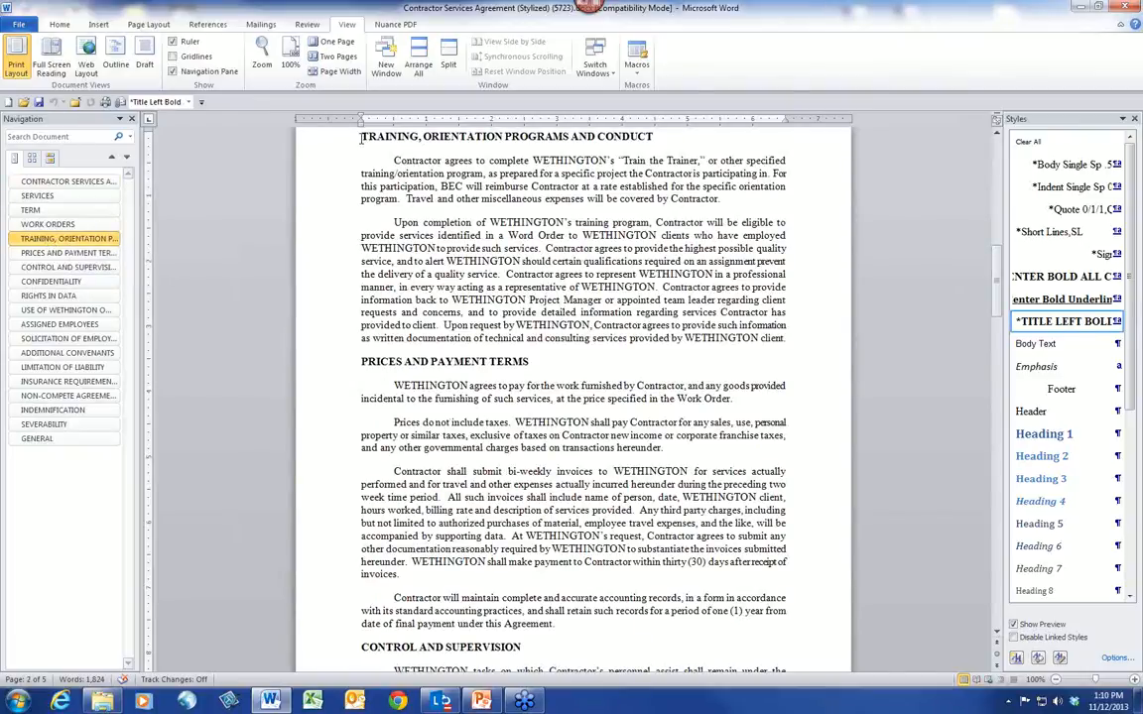
{"action": "left_click", "coordinate": [87, 354]}
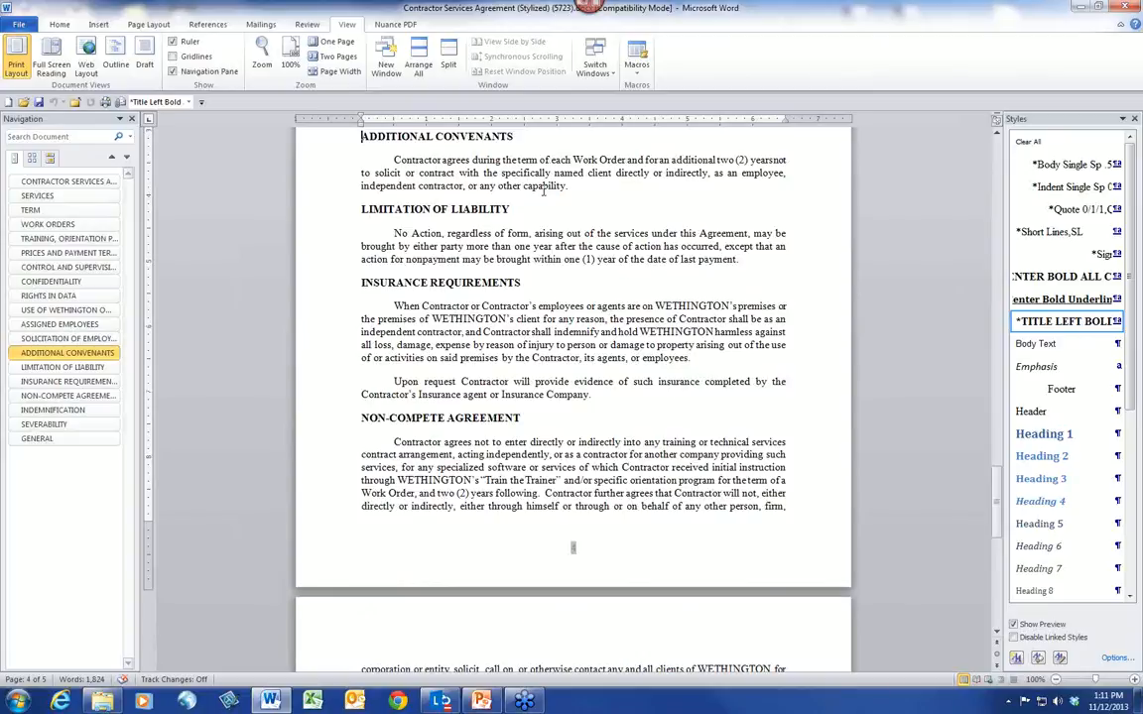
{"action": "left_click", "coordinate": [74, 311]}
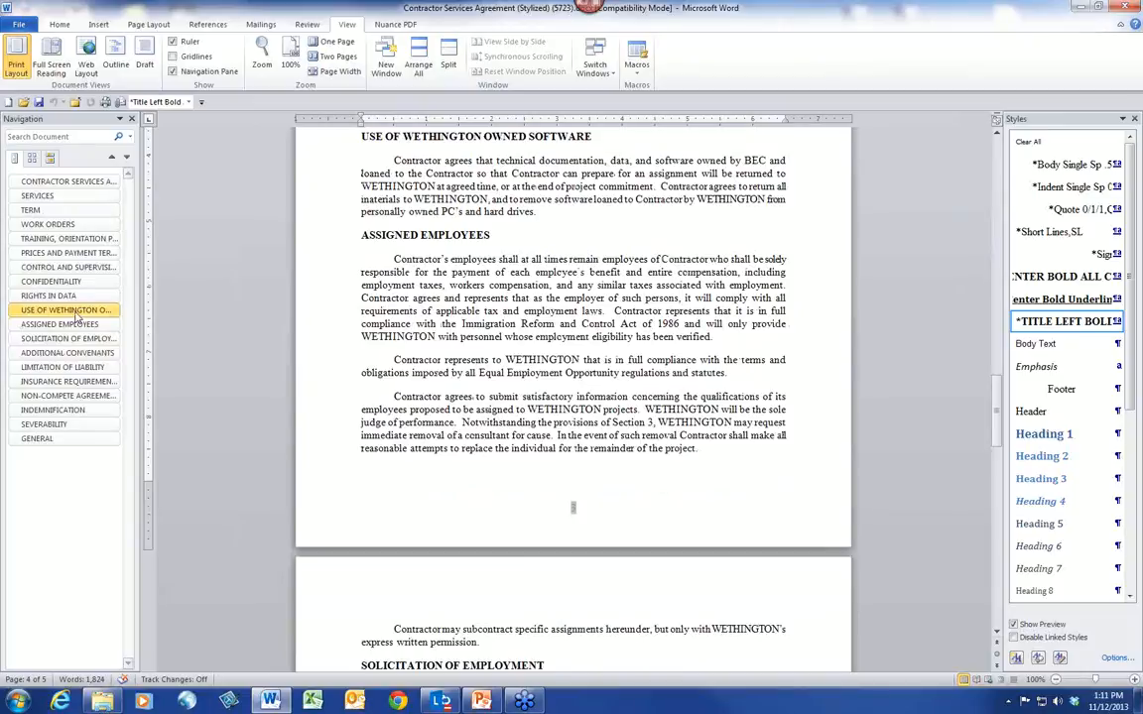
{"action": "left_click", "coordinate": [75, 297]}
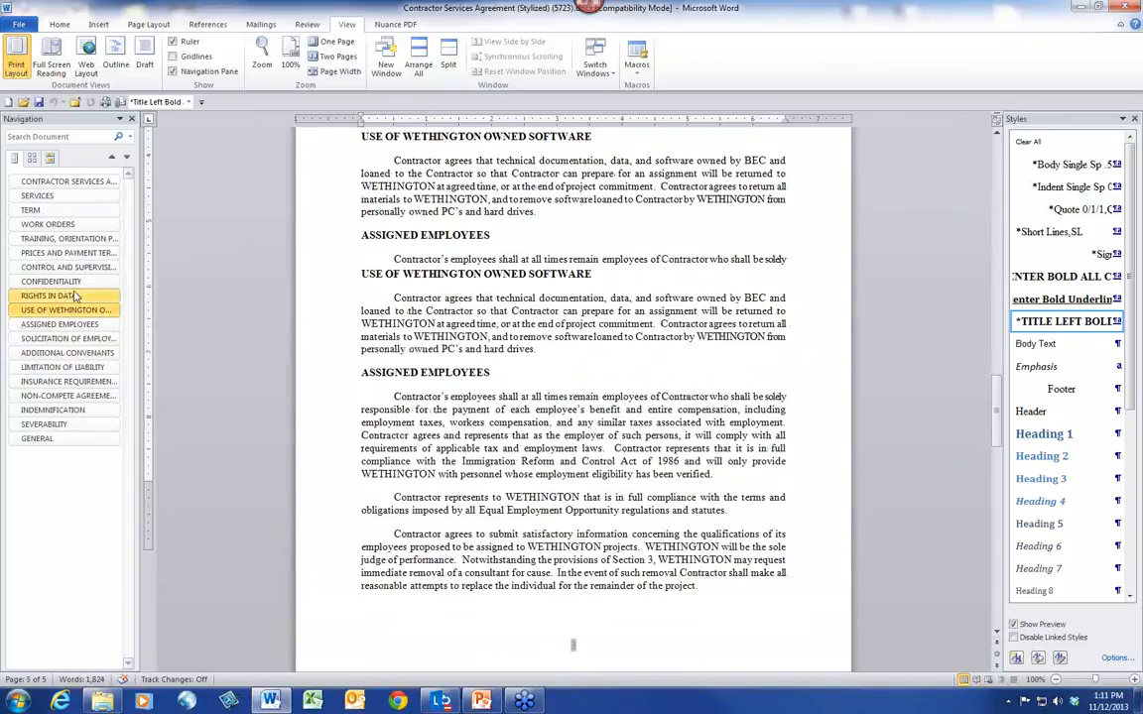
{"action": "left_click", "coordinate": [79, 268]}
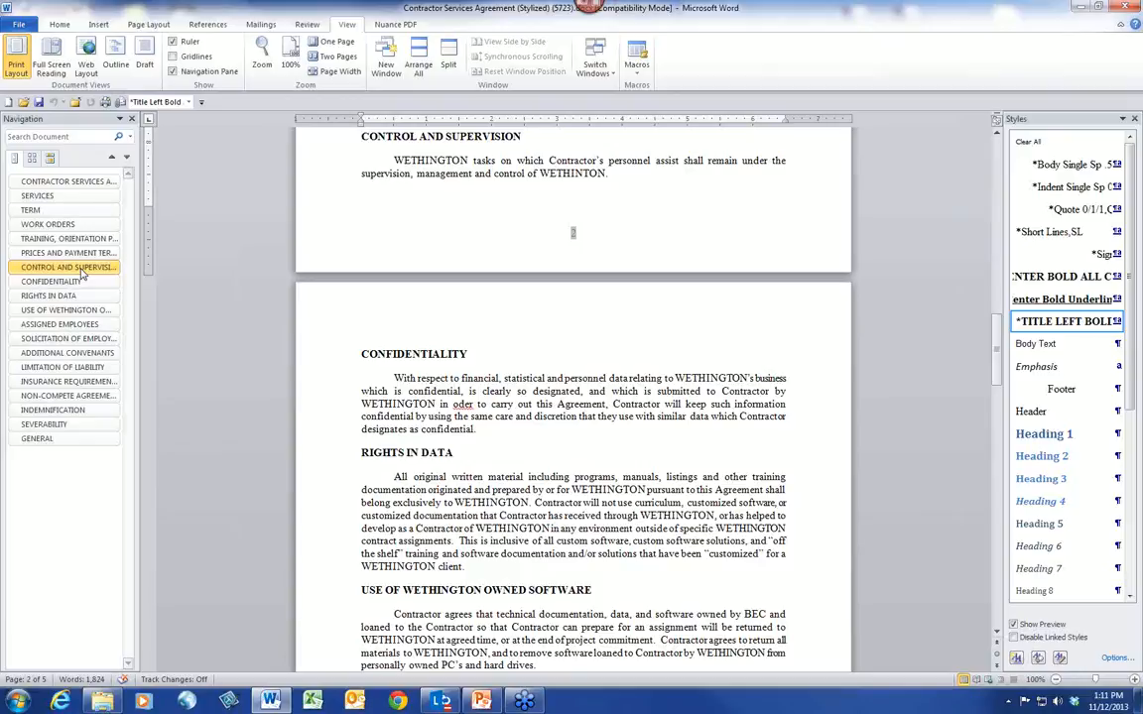
{"action": "left_click", "coordinate": [89, 414]}
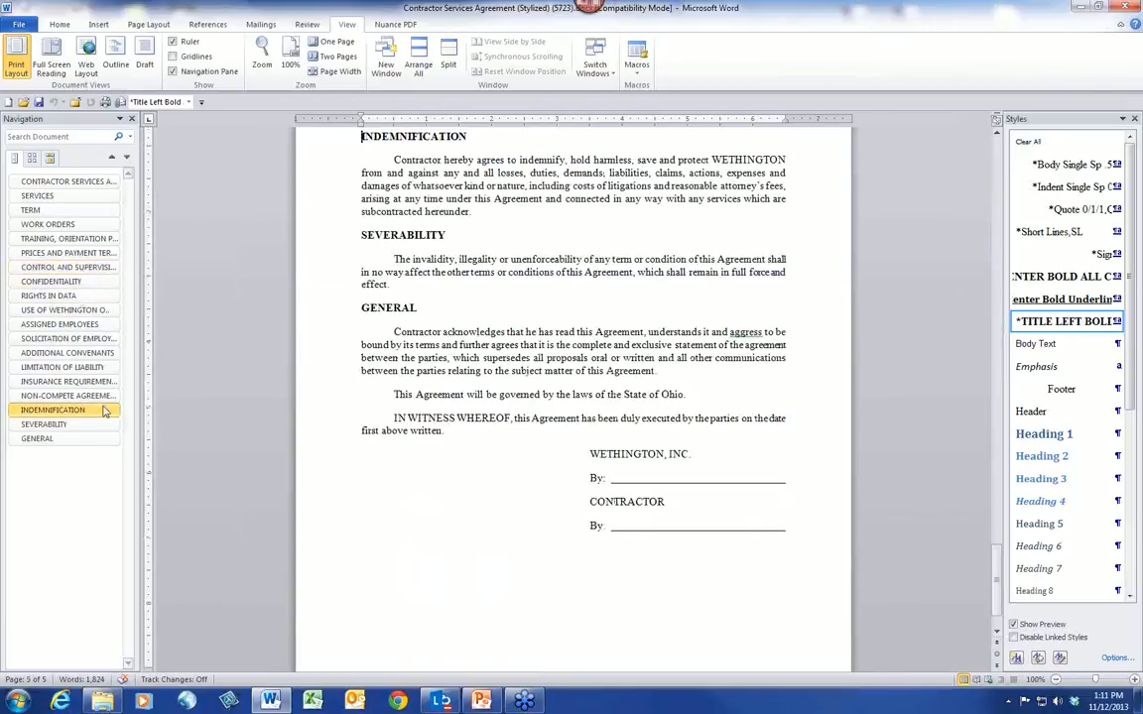
Move the SEVERABILITY section with its paragraph ahead of INDEMNIFICATION by reordering its heading in the document outline.
{"action": "left_click", "coordinate": [55, 427]}
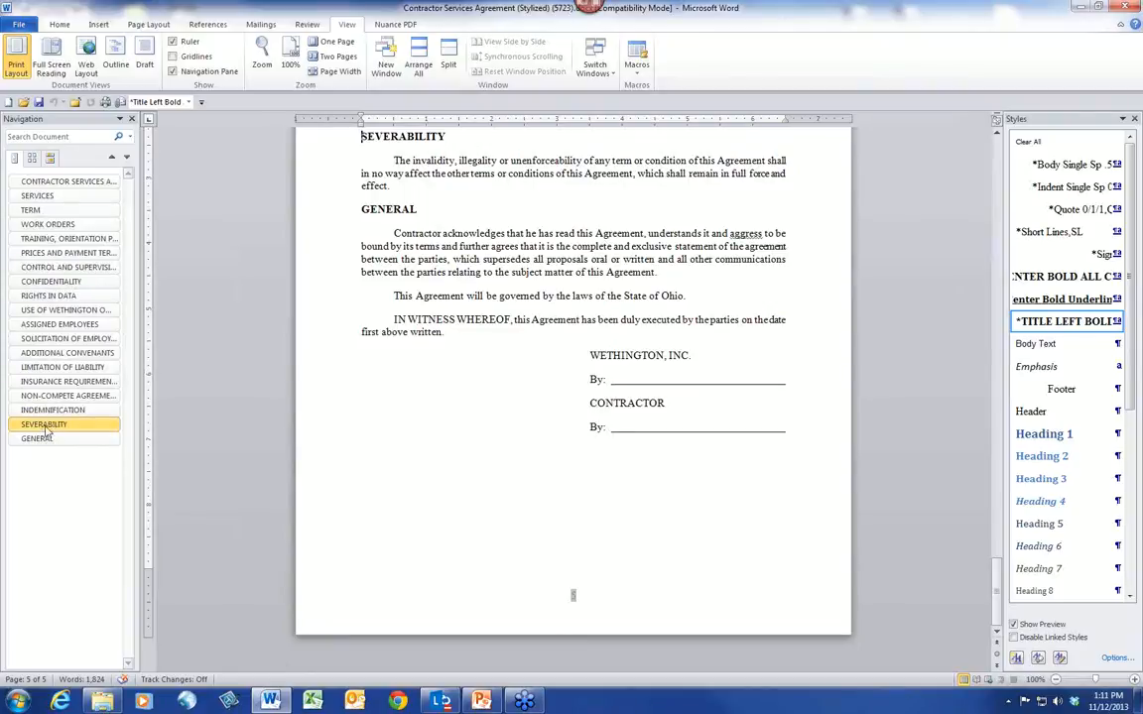
{"action": "left_click_drag", "start_coordinate": [45, 427], "coordinate": [48, 415]}
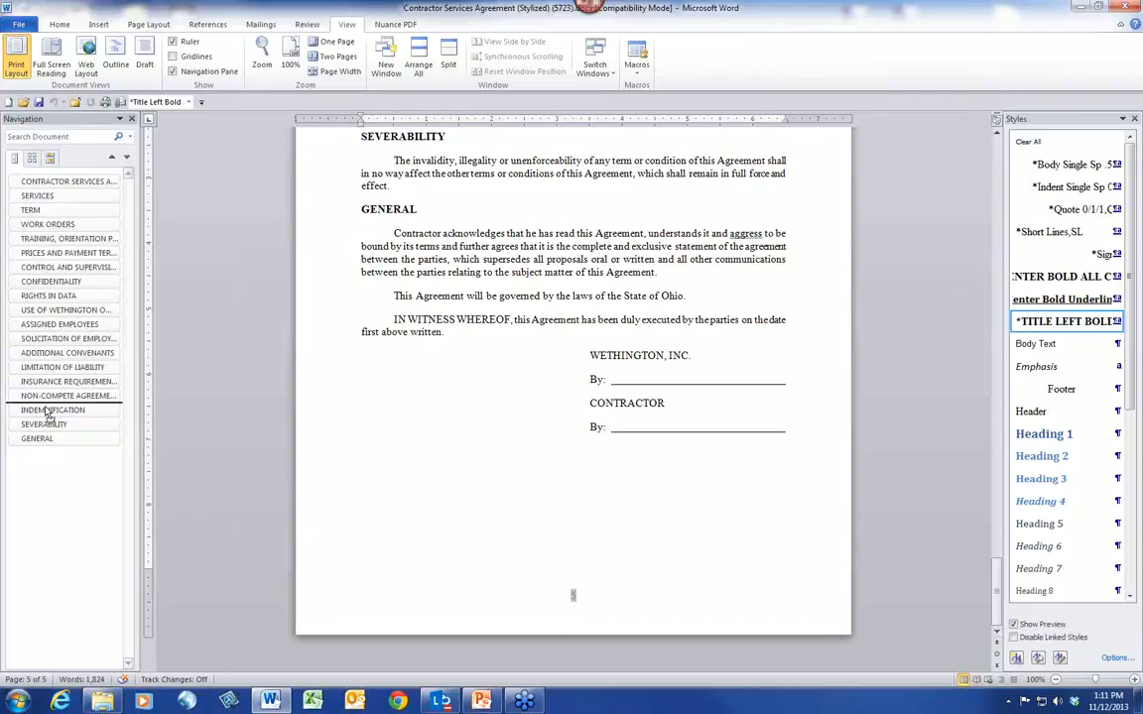
{"action": "left_click_drag", "start_coordinate": [48, 415], "coordinate": [46, 413]}
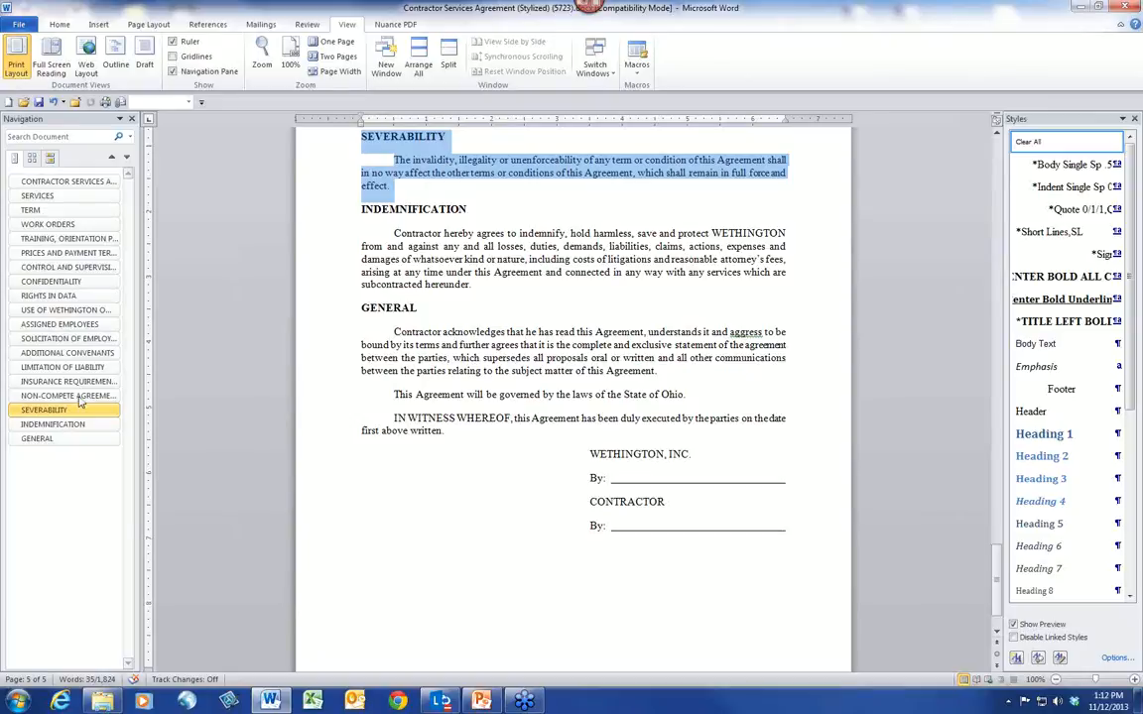
Open the document Asset Purchase Agreement (Stylized) (5825).docx from the LN Word 2010 folder.
{"action": "left_click", "coordinate": [23, 102]}
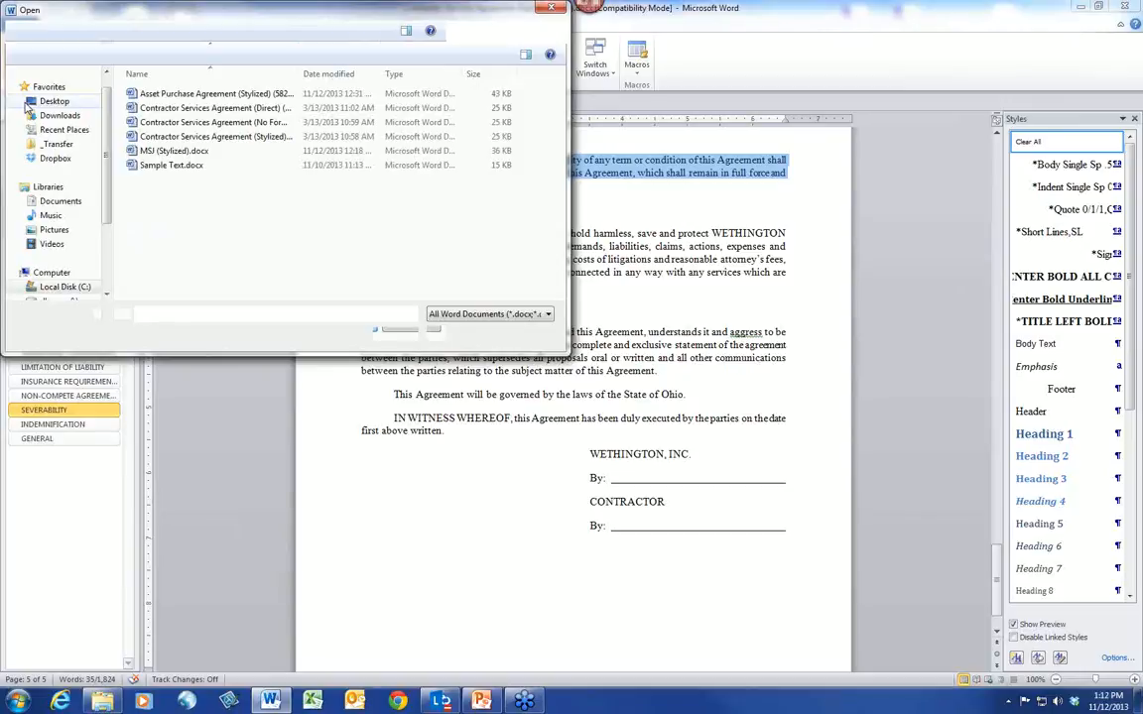
{"action": "left_click", "coordinate": [159, 94]}
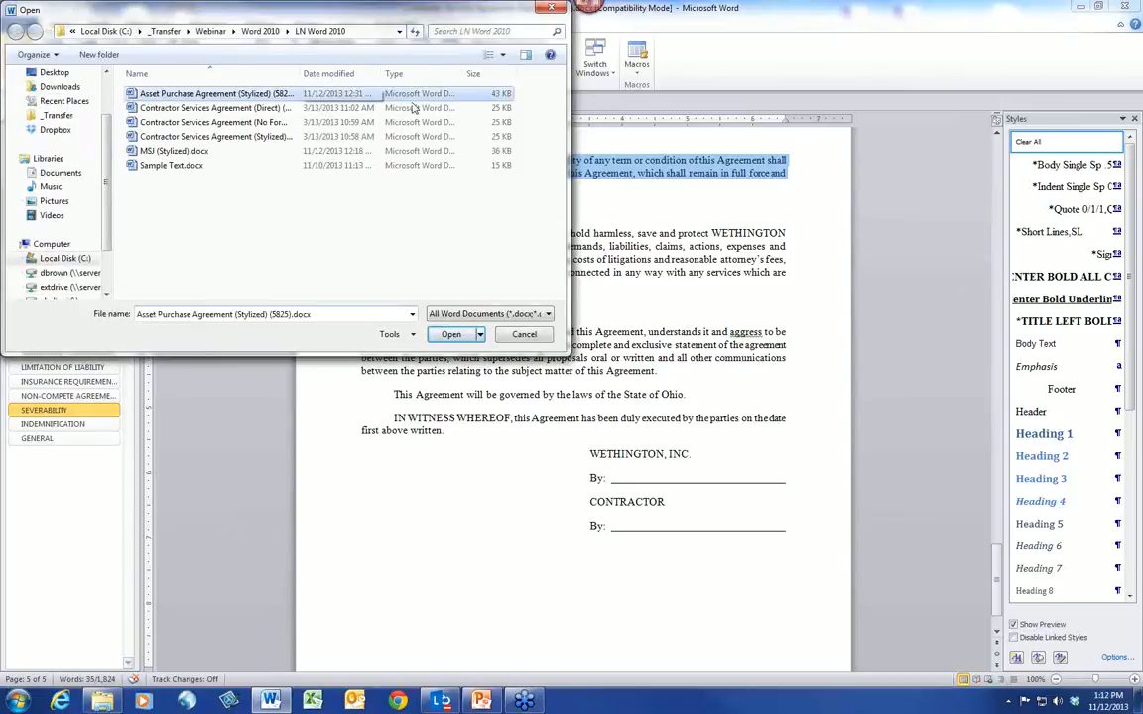
{"action": "left_click", "coordinate": [451, 335]}
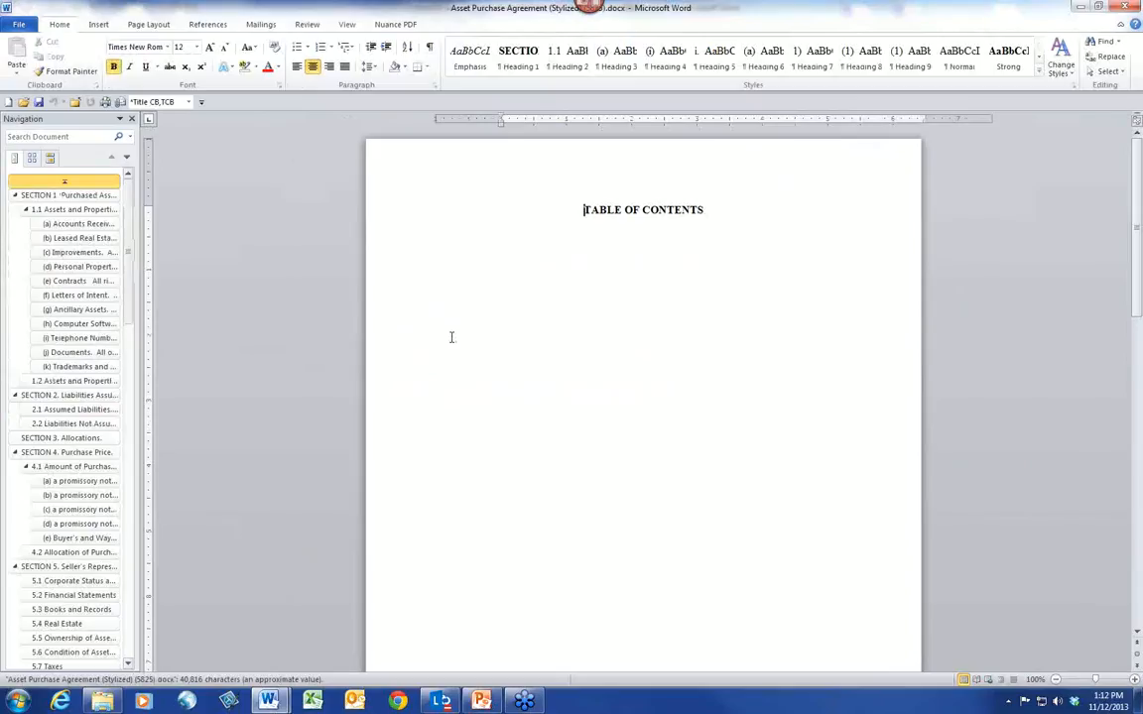
Examine the Asset Purchase Agreement's multilevel numbered headings, jumping from section 1.1 through Section 2 and 5.12 Litigation to the Section 9 deliveries.
{"action": "scroll", "coordinate": [451, 338], "scroll_direction": "down", "scroll_amount": 10}
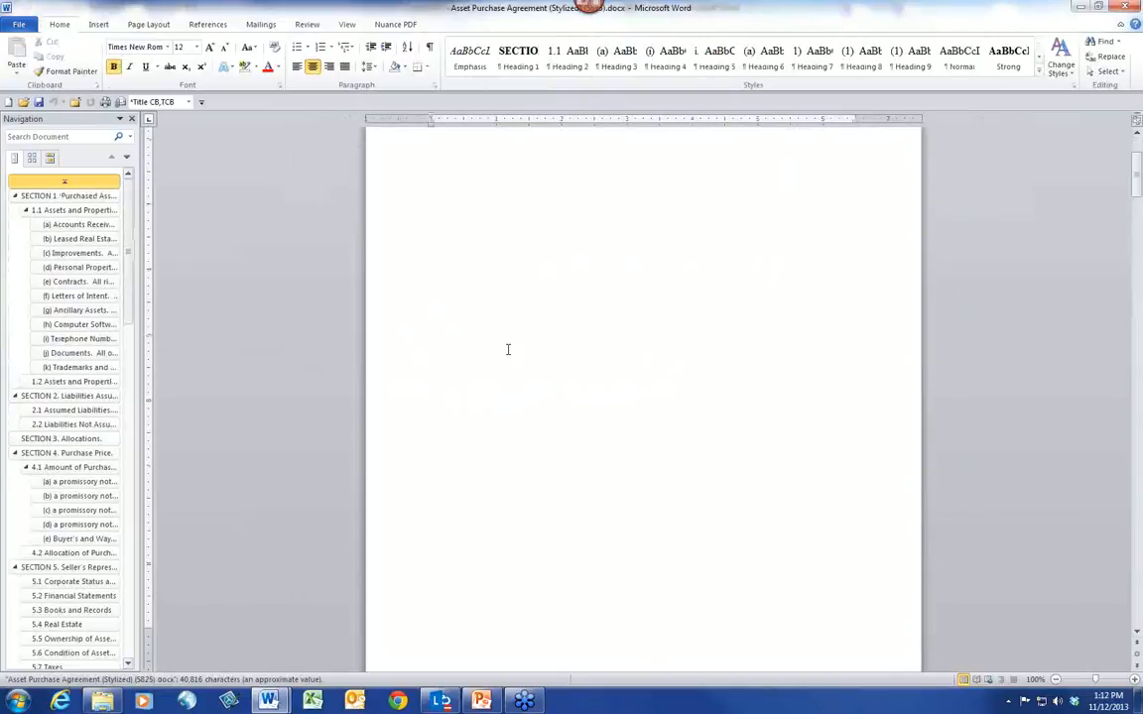
{"action": "scroll", "coordinate": [507, 350], "scroll_direction": "down", "scroll_amount": 5}
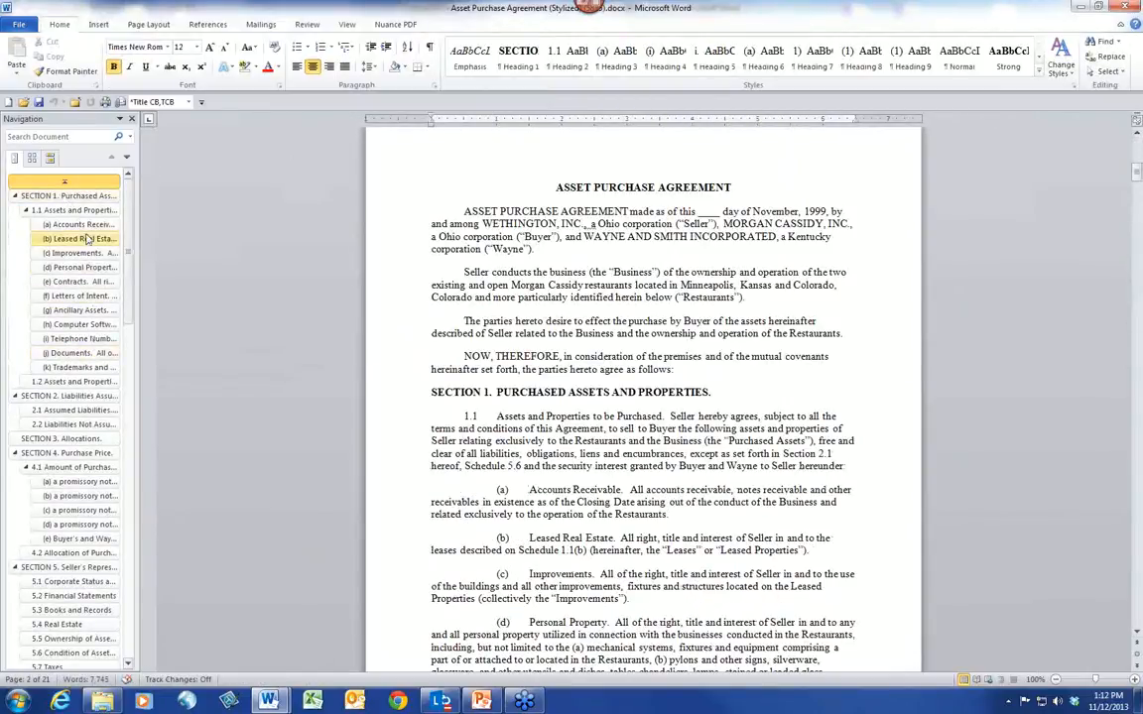
{"action": "left_click", "coordinate": [99, 210]}
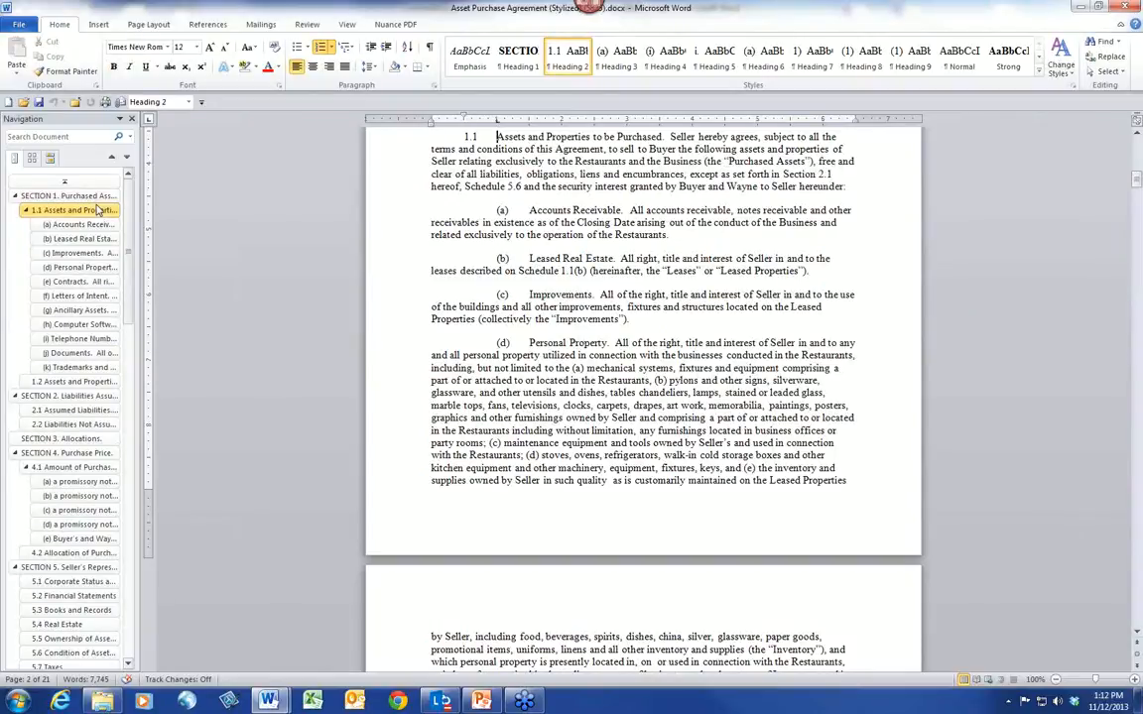
{"action": "left_click", "coordinate": [81, 239]}
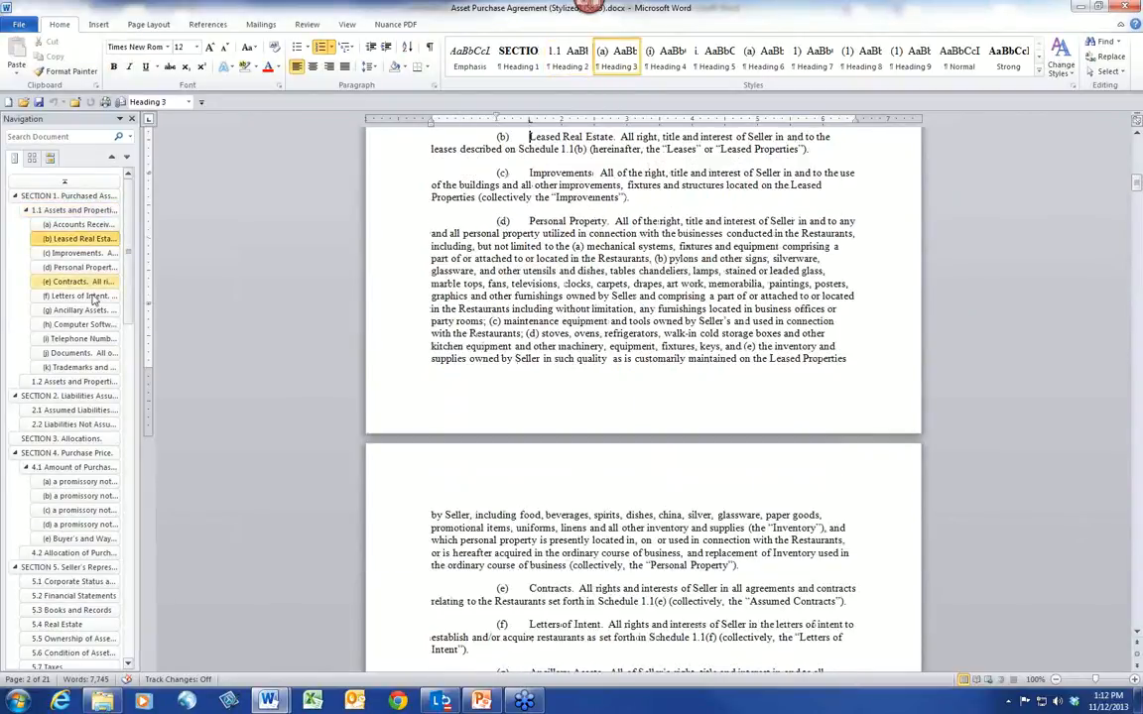
{"action": "left_click", "coordinate": [74, 396]}
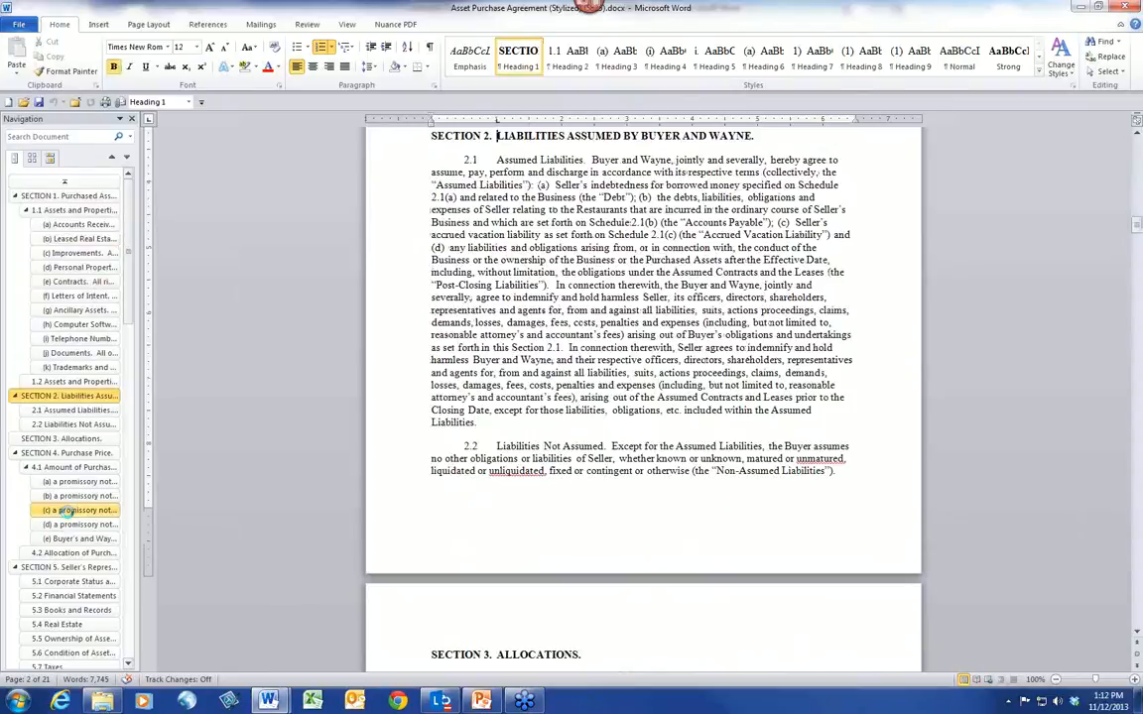
{"action": "scroll", "coordinate": [66, 512], "scroll_direction": "down", "scroll_amount": 5}
{"action": "left_click", "coordinate": [69, 514]}
{"action": "scroll", "coordinate": [81, 518], "scroll_direction": "down", "scroll_amount": 5}
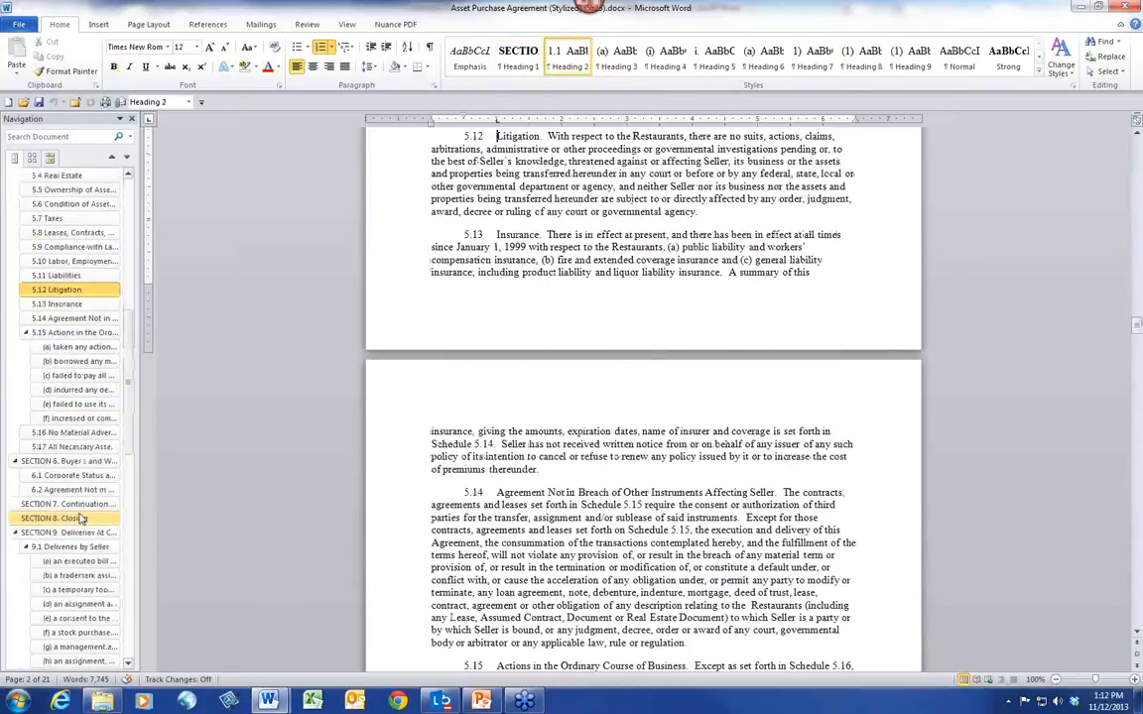
{"action": "scroll", "coordinate": [83, 518], "scroll_direction": "down", "scroll_amount": 5}
{"action": "left_click", "coordinate": [81, 515]}
{"action": "scroll", "coordinate": [82, 514], "scroll_direction": "down", "scroll_amount": 4}
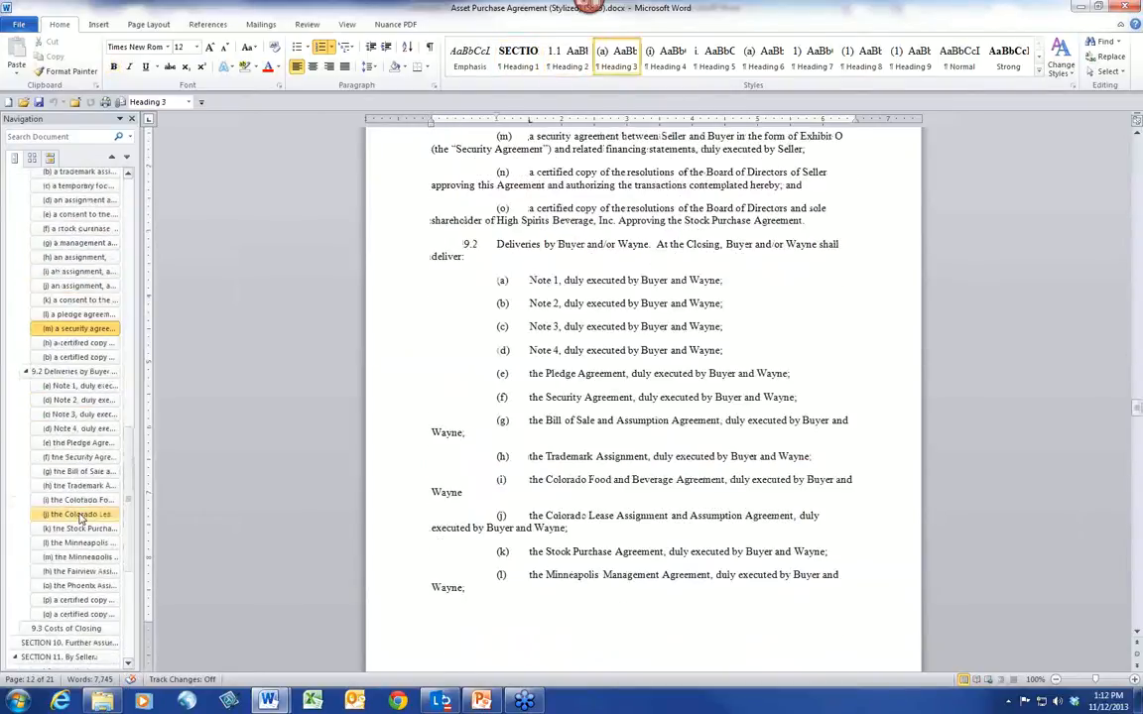
Jump to section 11.3 Indemnification By Seller For Pre-Closing Claims and look through the remaining headings up to Section 15.
{"action": "scroll", "coordinate": [81, 515], "scroll_direction": "down", "scroll_amount": 4}
{"action": "left_click", "coordinate": [81, 517]}
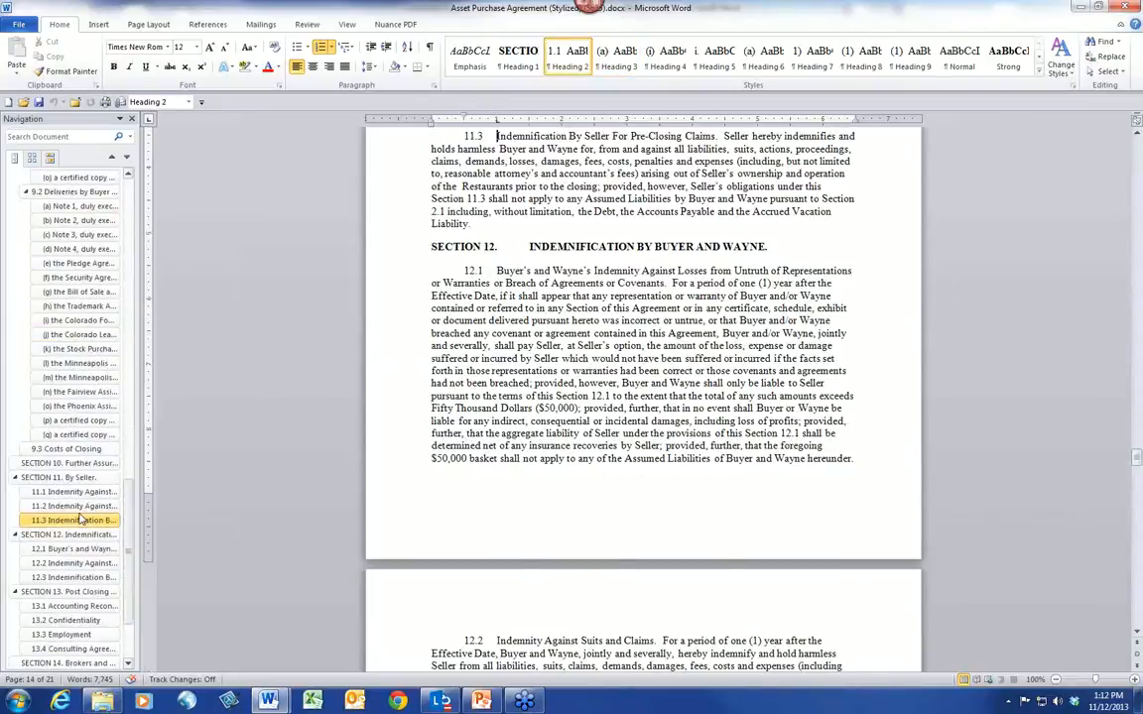
{"action": "scroll", "coordinate": [82, 517], "scroll_direction": "down", "scroll_amount": 3}
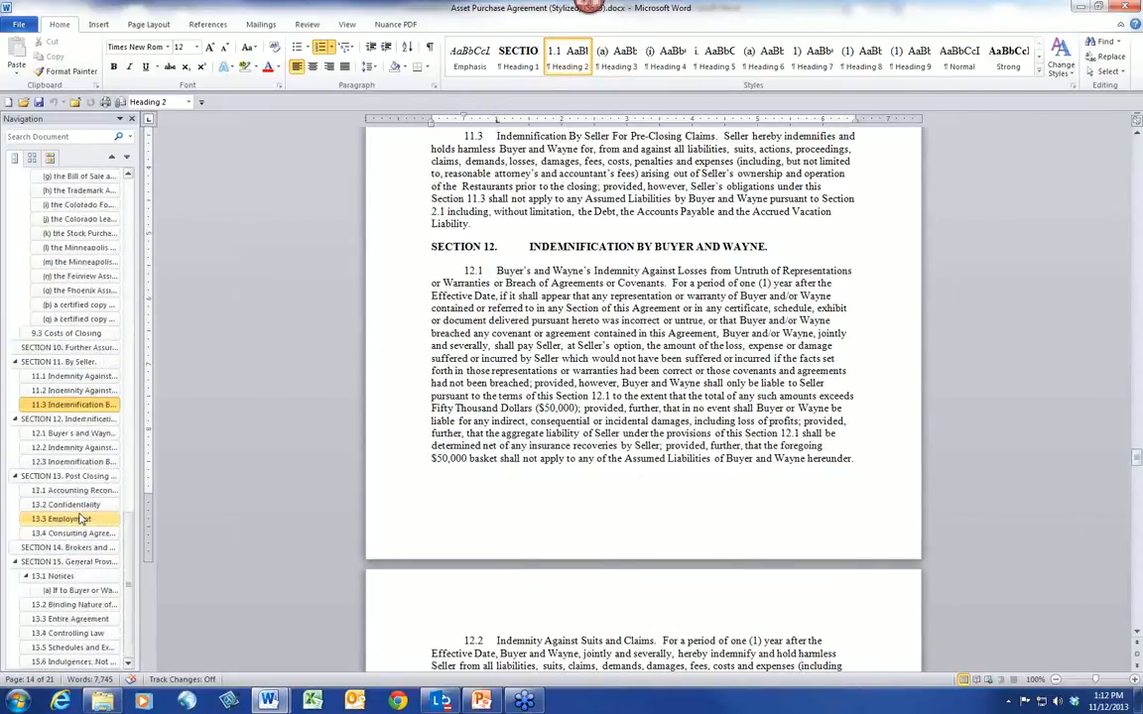
Hide the Asset Purchase Agreement's heading navigation, and toggle its display setting on and off once.
{"action": "left_click", "coordinate": [133, 120]}
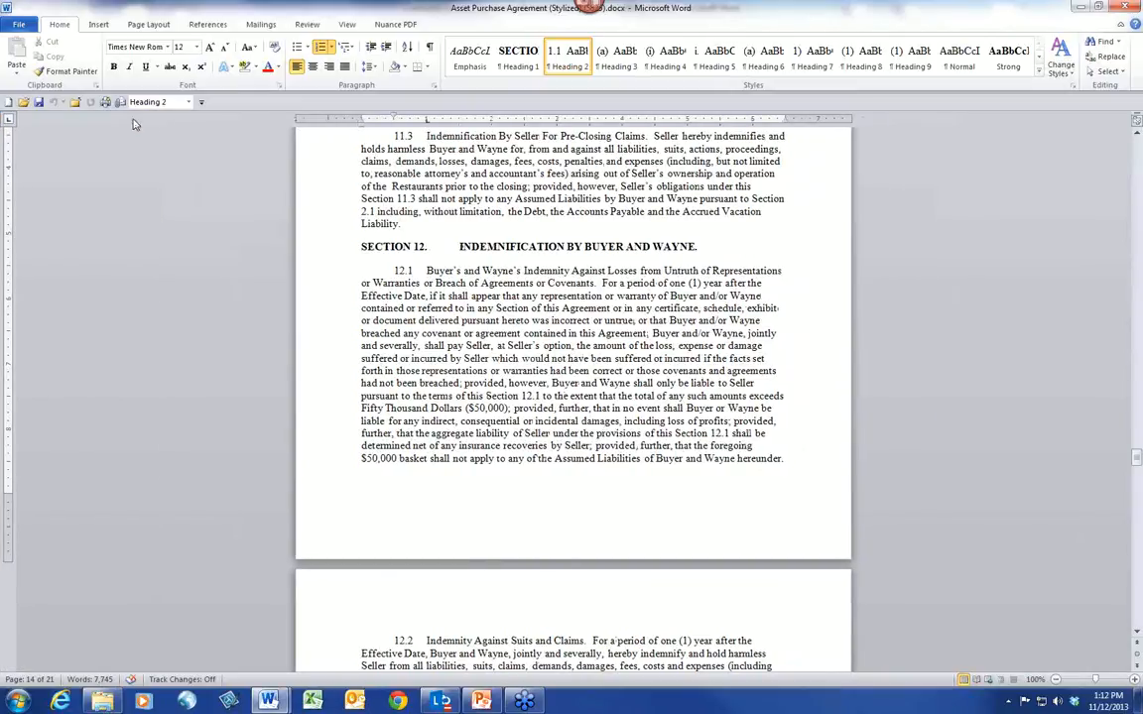
{"action": "left_click", "coordinate": [344, 24]}
{"action": "left_click", "coordinate": [175, 73]}
{"action": "left_click", "coordinate": [174, 73]}
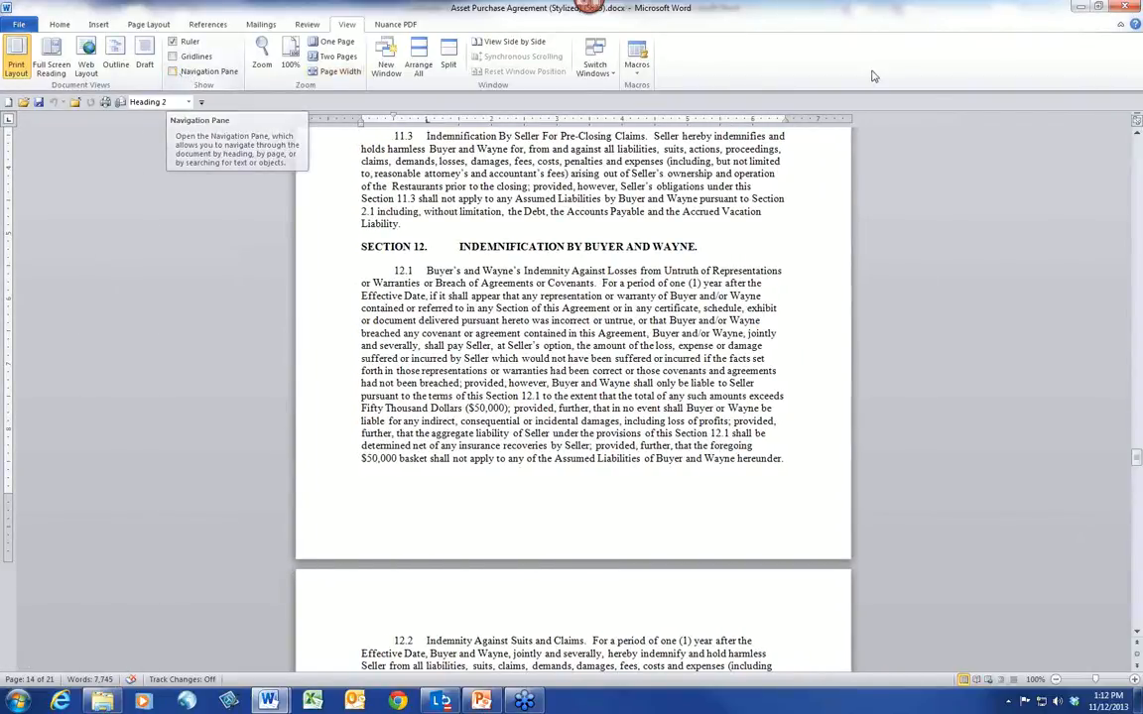
Close the Asset Purchase Agreement and the stylized Contractor Services Agreement, discarding the unsaved changes.
{"action": "left_click", "coordinate": [1120, 7]}
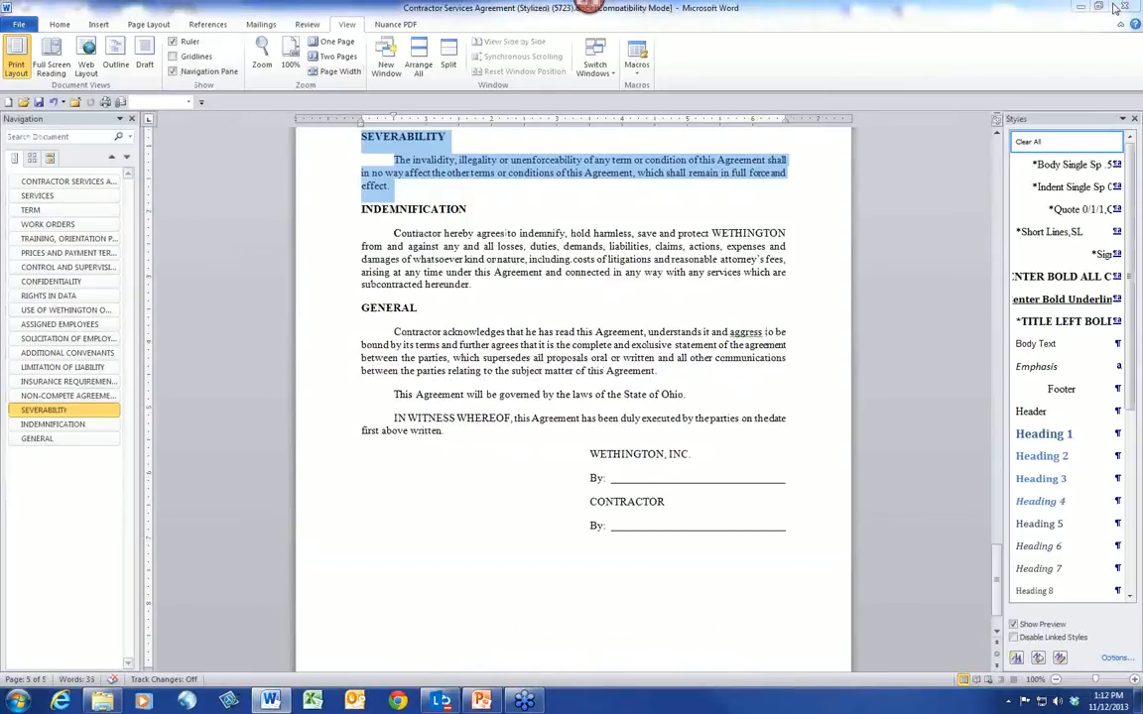
{"action": "left_click", "coordinate": [1115, 7]}
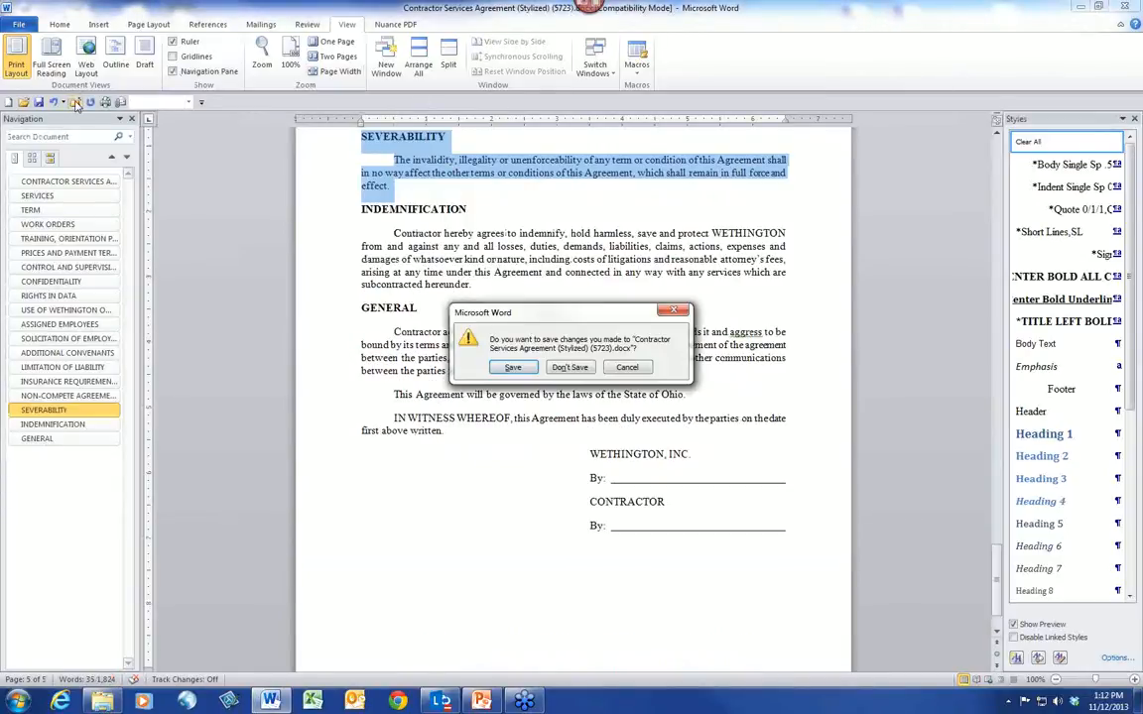
{"action": "left_click", "coordinate": [571, 368]}
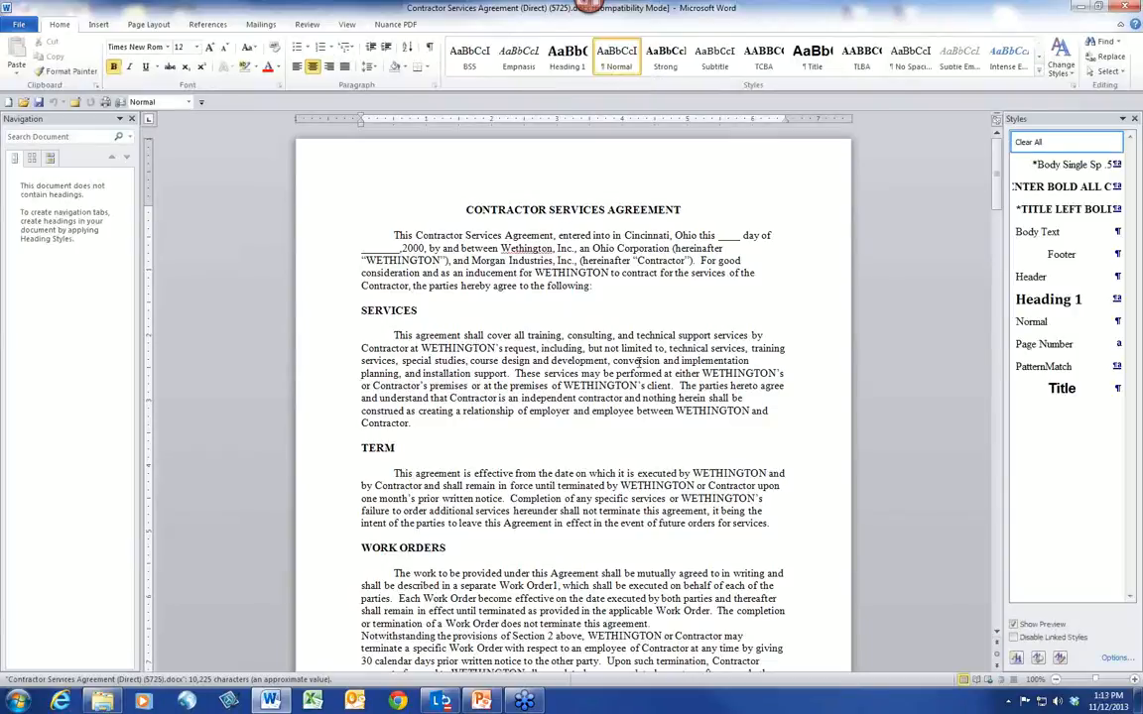
Open Sample Text.docx and hide its heading navigation.
{"action": "left_click", "coordinate": [346, 25]}
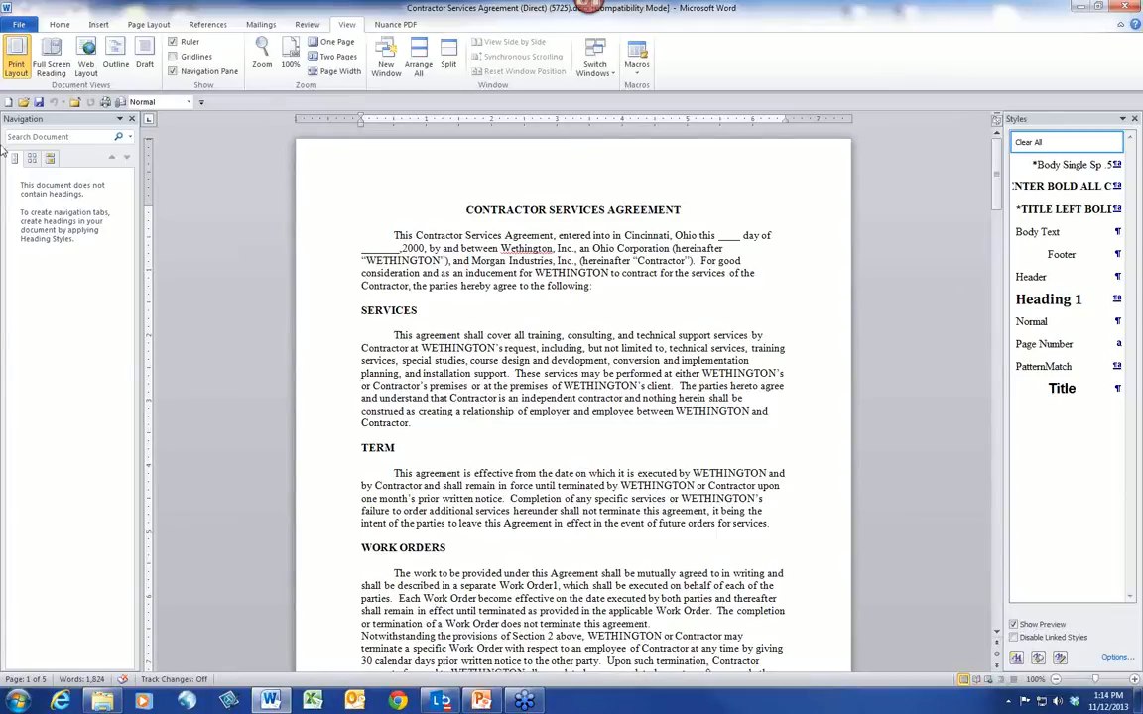
{"action": "left_click", "coordinate": [74, 102]}
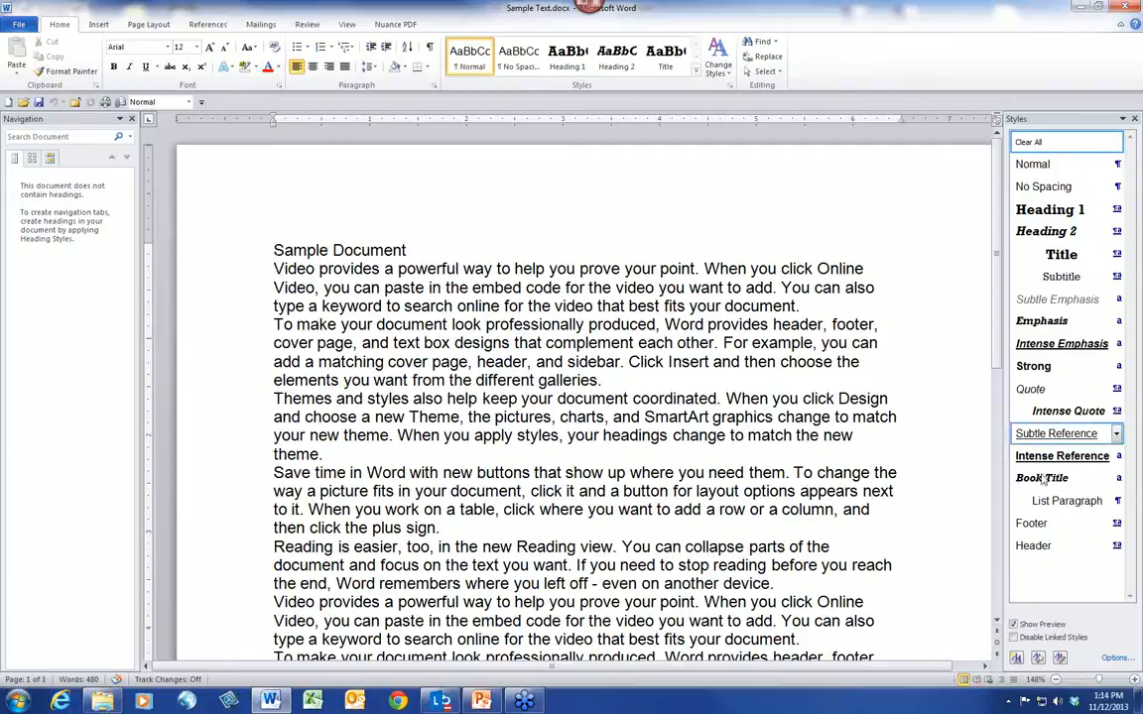
{"action": "left_click", "coordinate": [129, 118]}
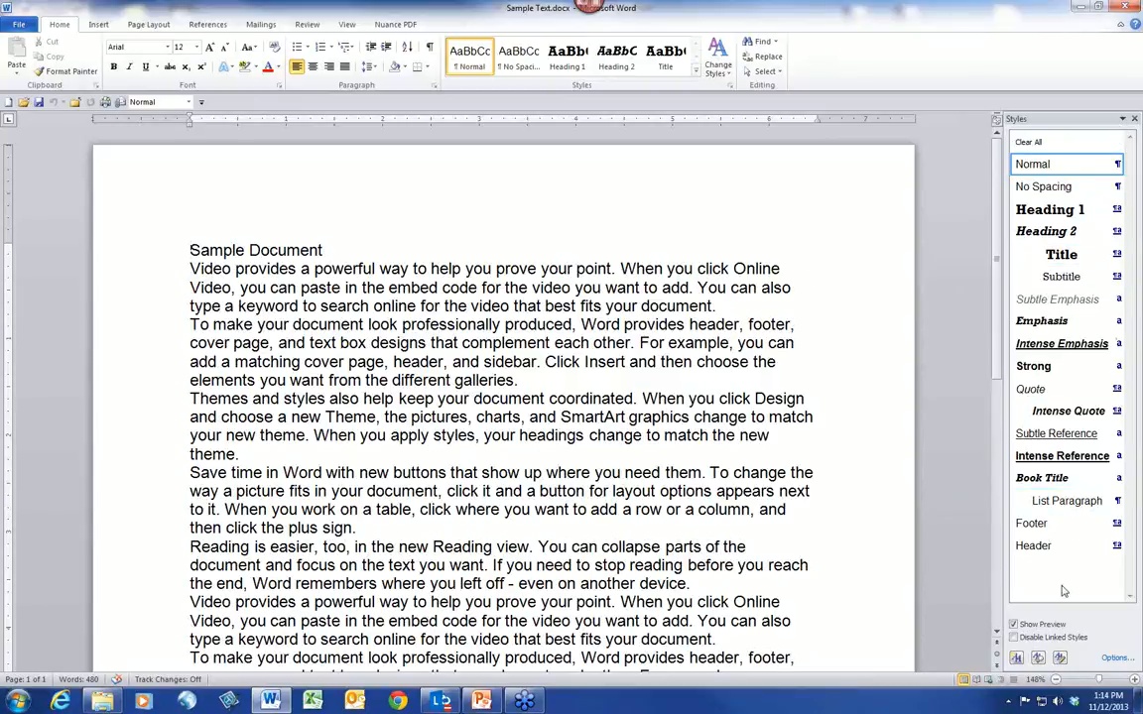
Start a new paragraph style named Title Center Bold All Caps, set to 18 pt, bold and centered.
{"action": "left_click", "coordinate": [1018, 661]}
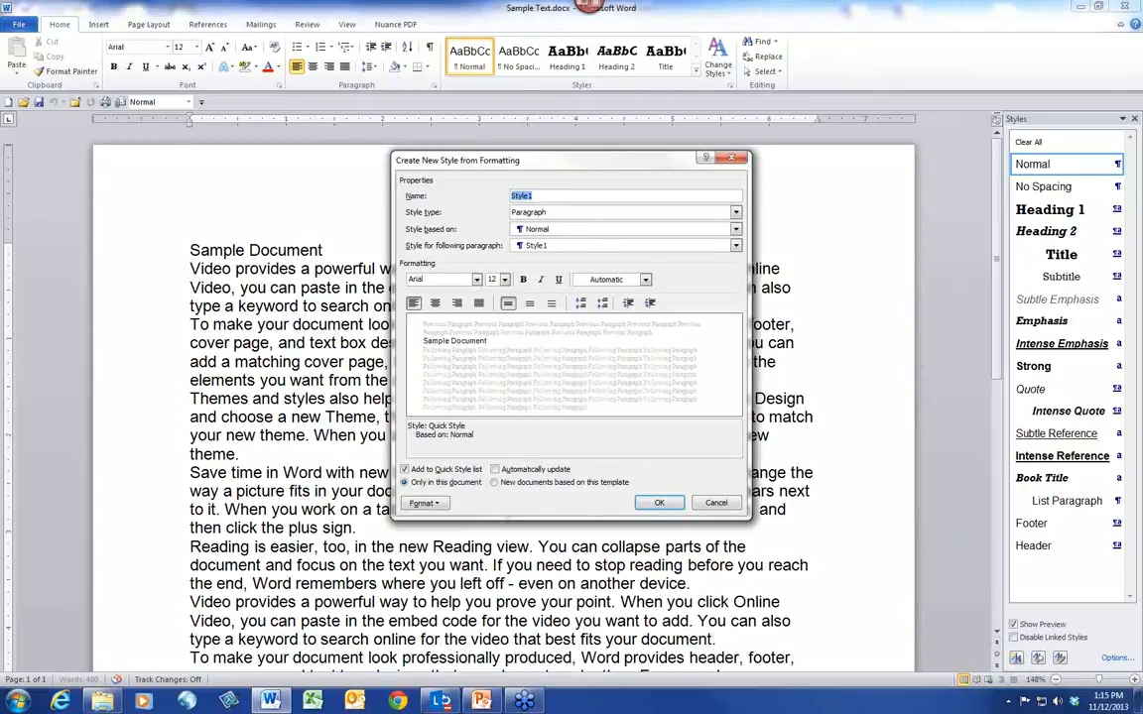
{"action": "type", "text": "Title Center Bold All Caps"}
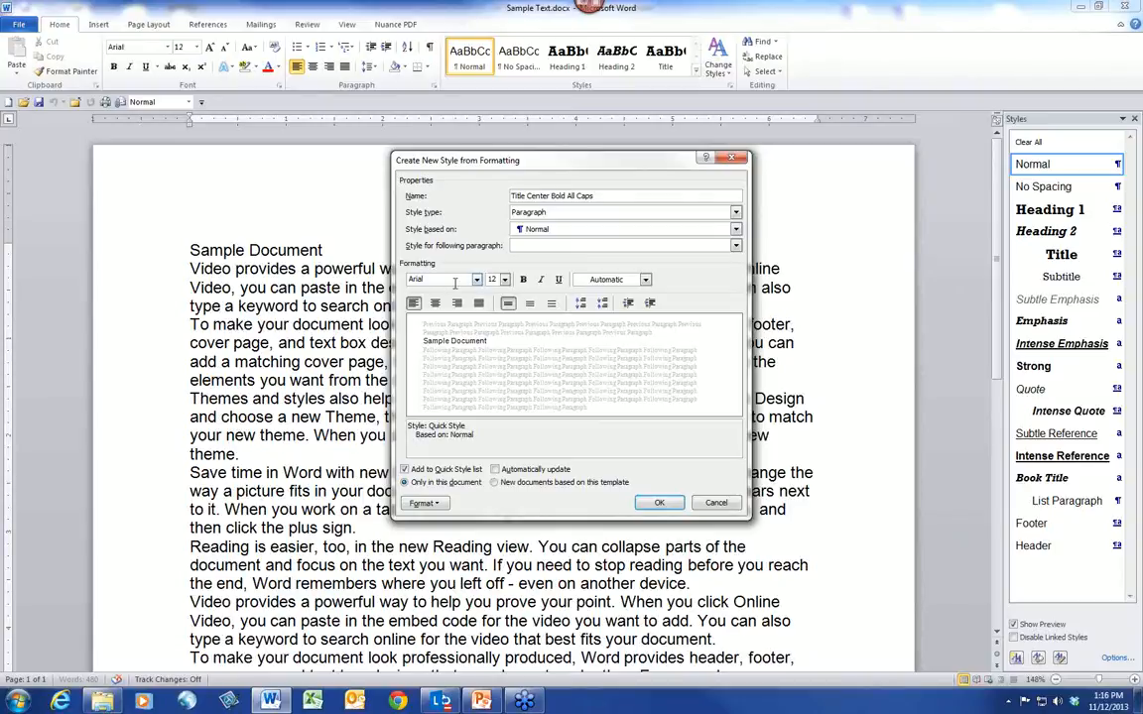
{"action": "left_click", "coordinate": [504, 280]}
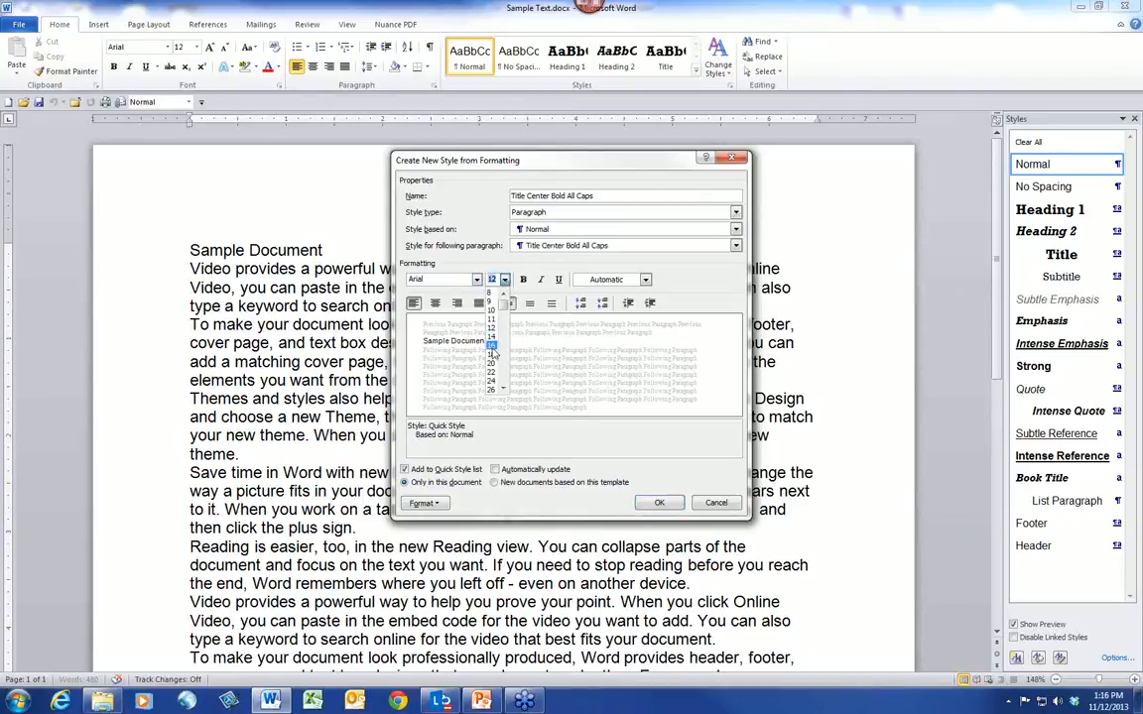
{"action": "left_click", "coordinate": [493, 354]}
{"action": "left_click", "coordinate": [523, 279]}
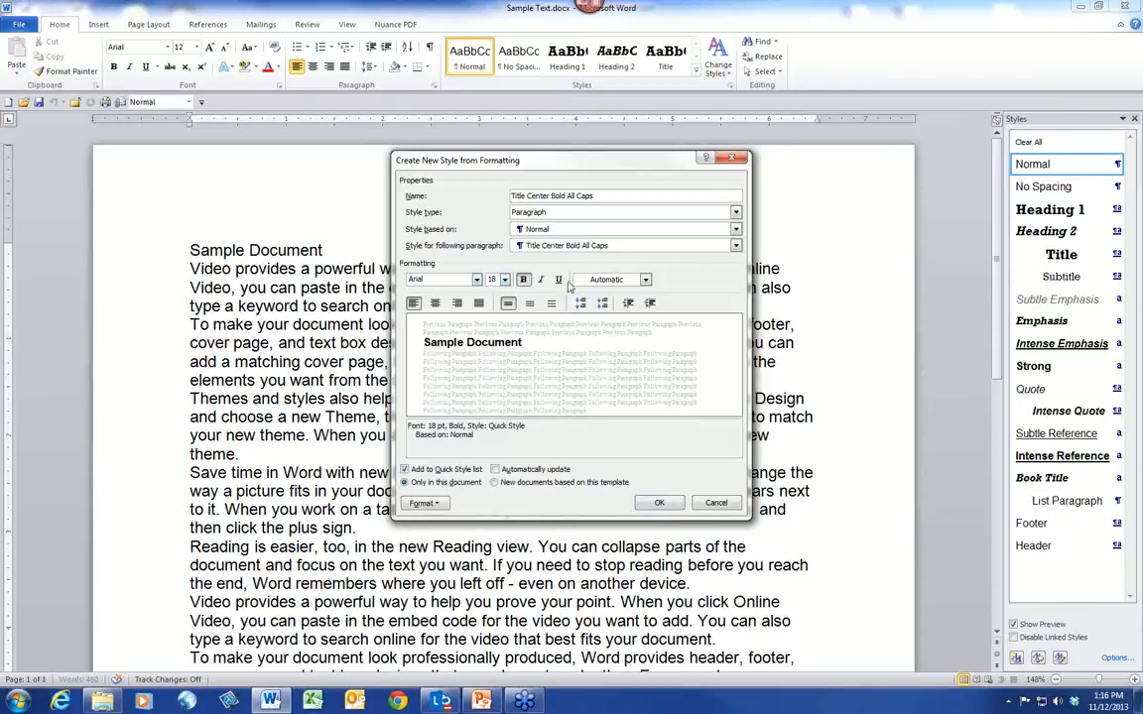
{"action": "left_click", "coordinate": [436, 304]}
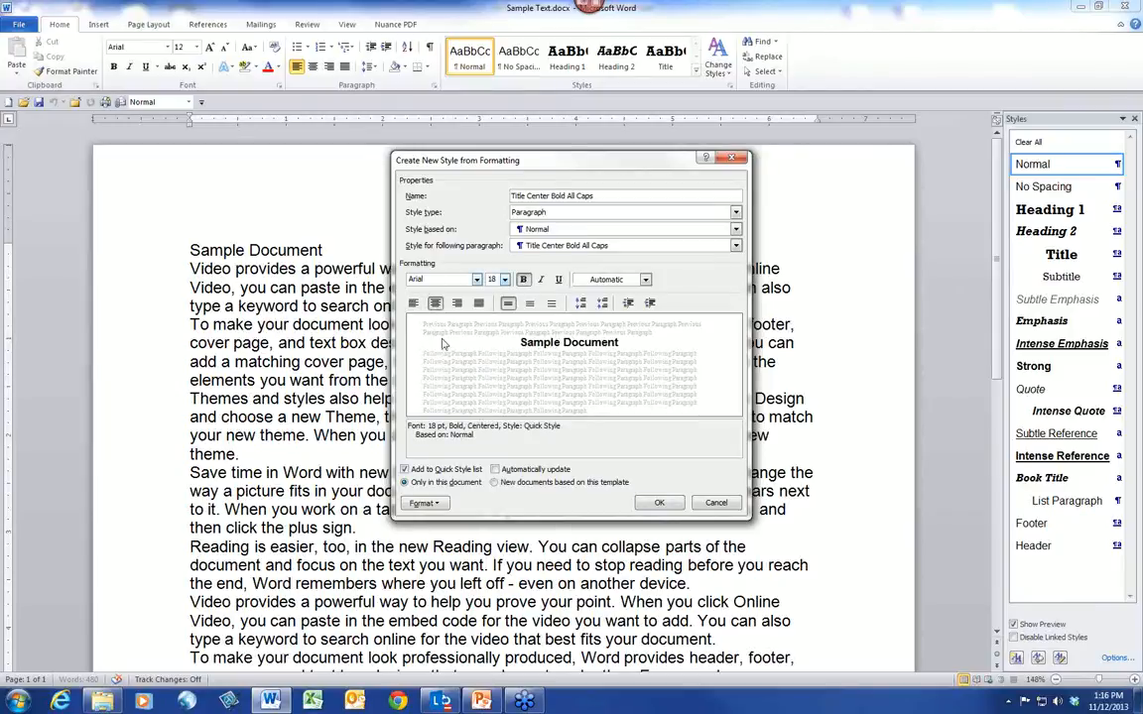
Set the new title style's paragraph format to Keep with next and 12 pt spacing after.
{"action": "left_click", "coordinate": [426, 504]}
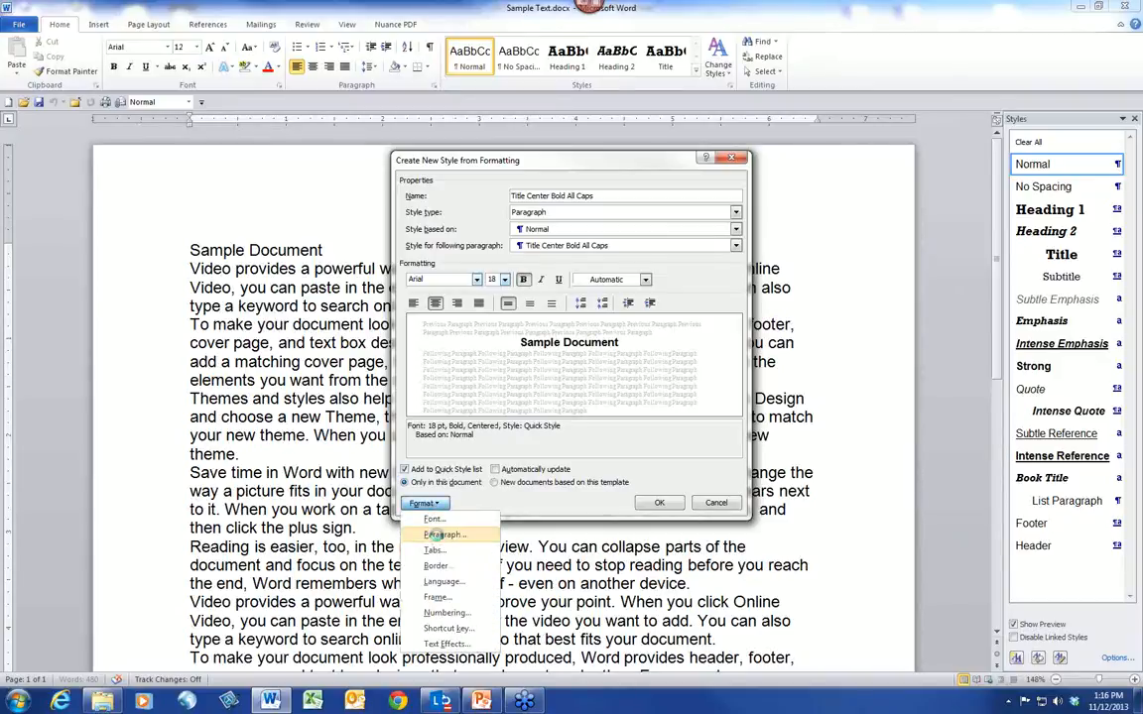
{"action": "left_click", "coordinate": [440, 534]}
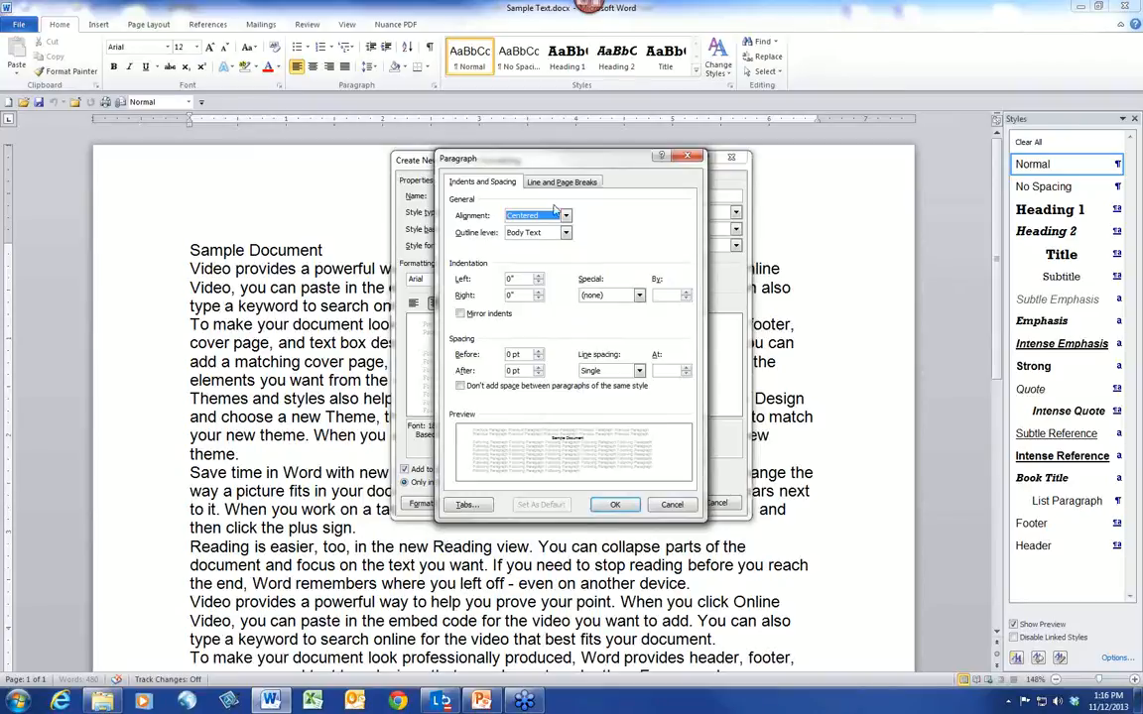
{"action": "left_click", "coordinate": [555, 183]}
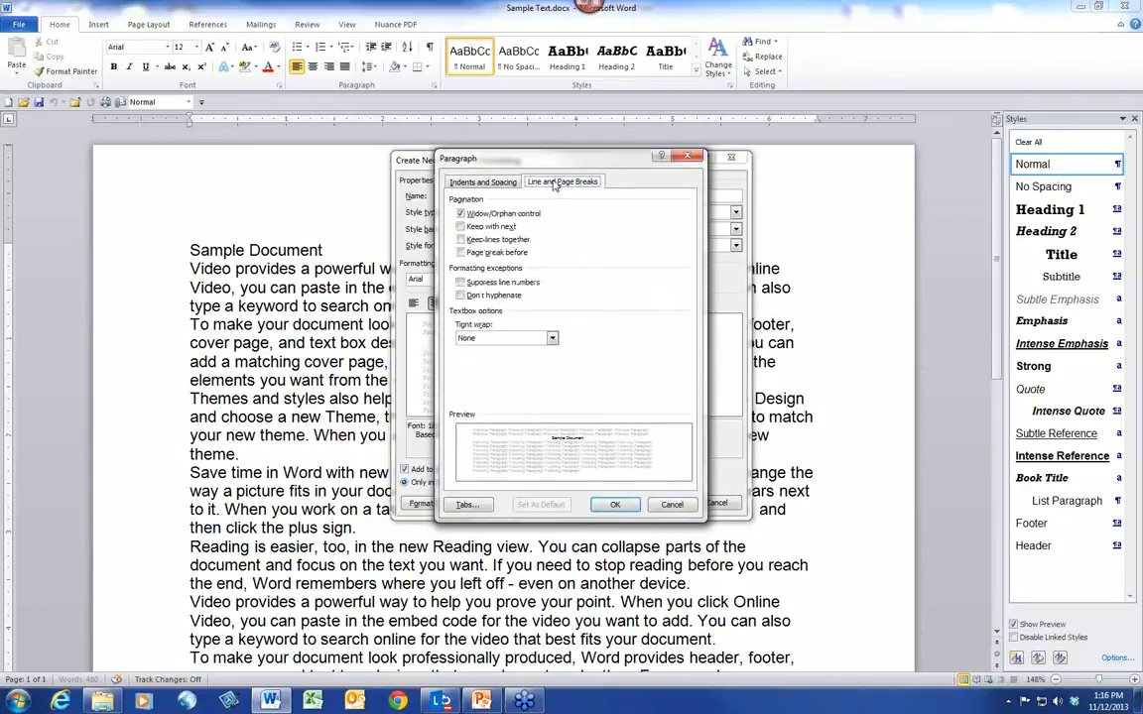
{"action": "left_click", "coordinate": [485, 227]}
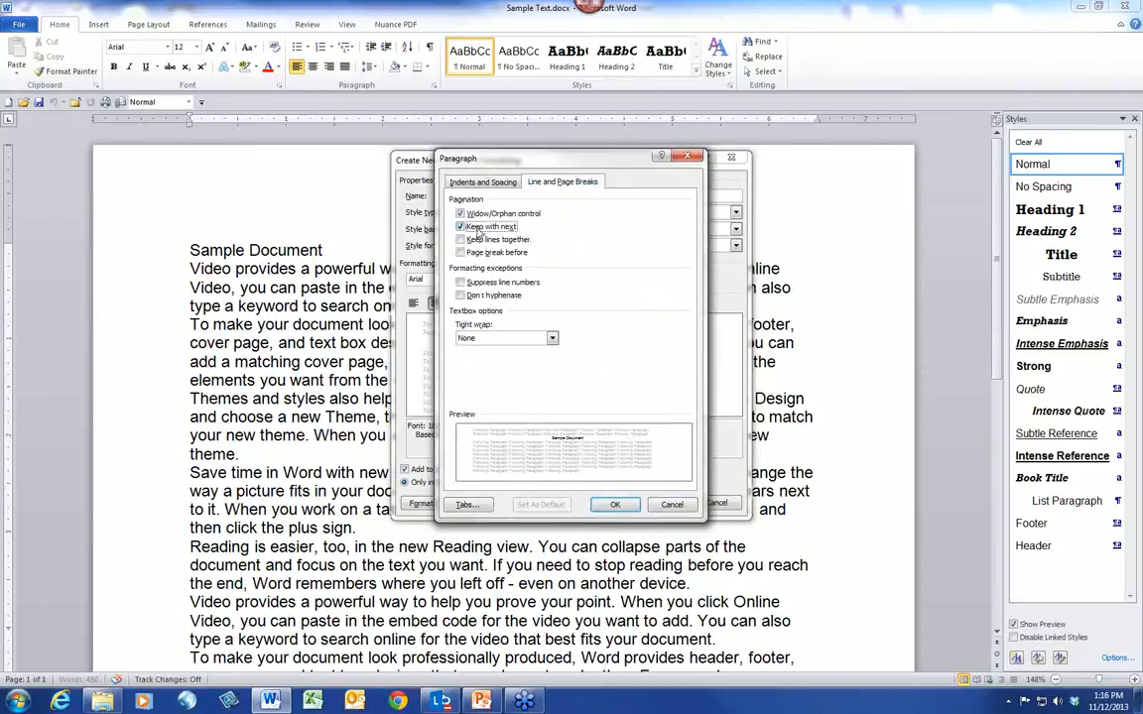
{"action": "left_click", "coordinate": [449, 180]}
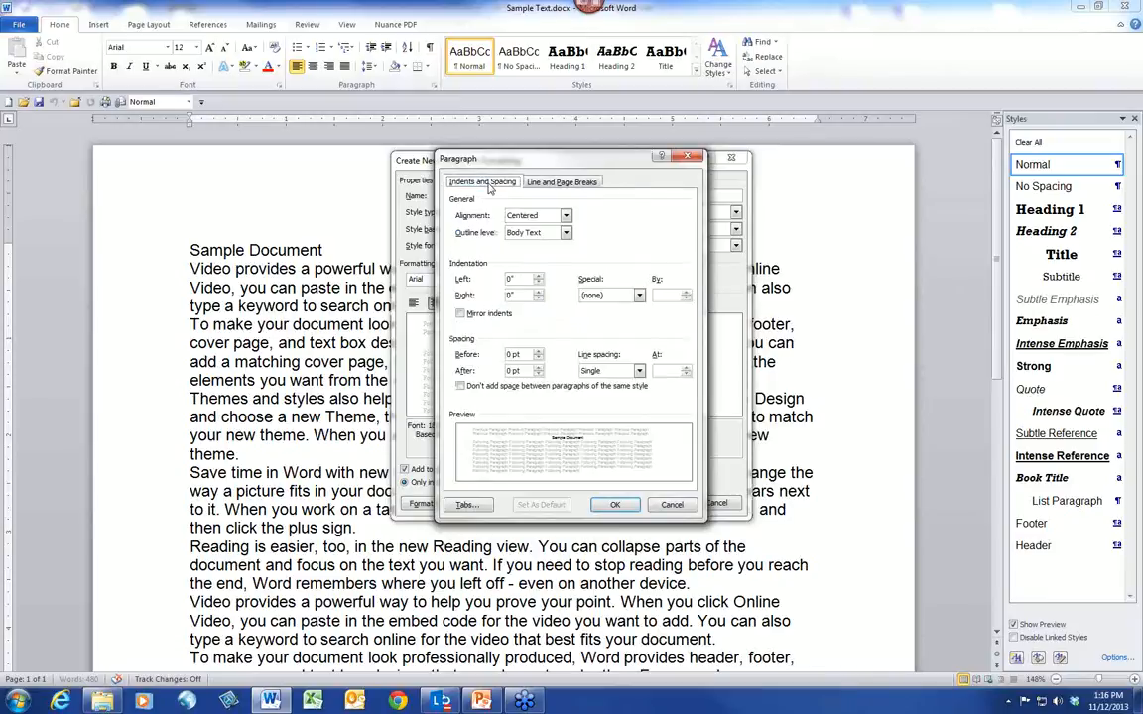
{"action": "left_click", "coordinate": [536, 367]}
{"action": "left_click", "coordinate": [537, 367]}
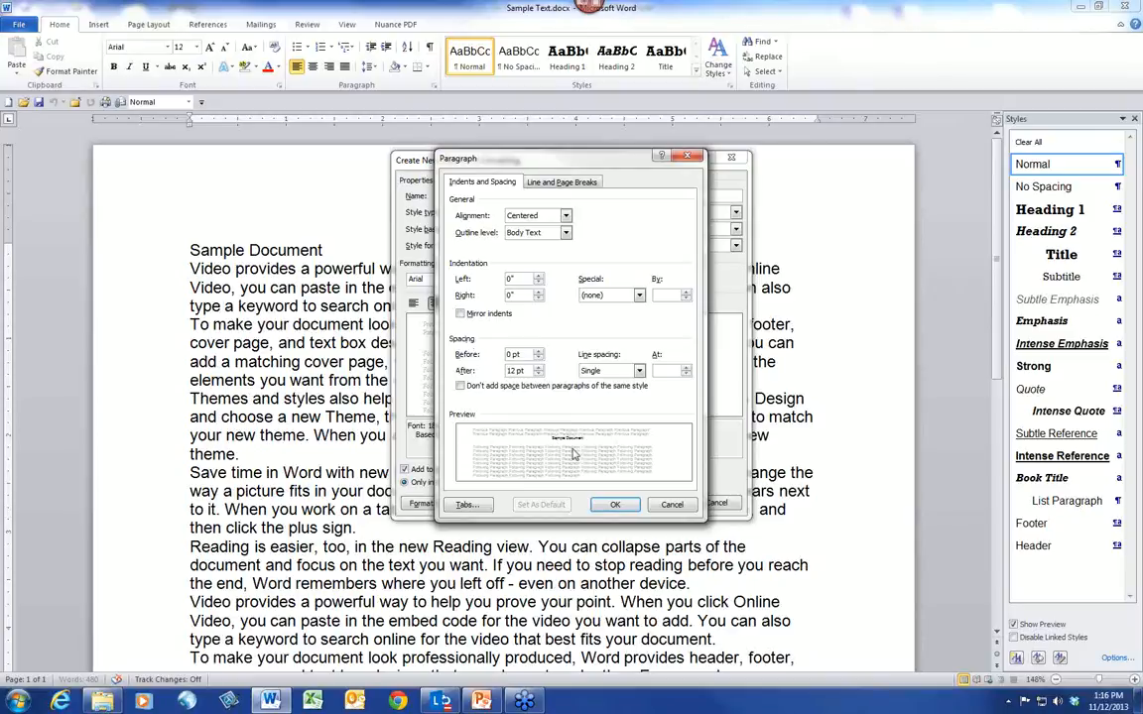
{"action": "left_click", "coordinate": [615, 506]}
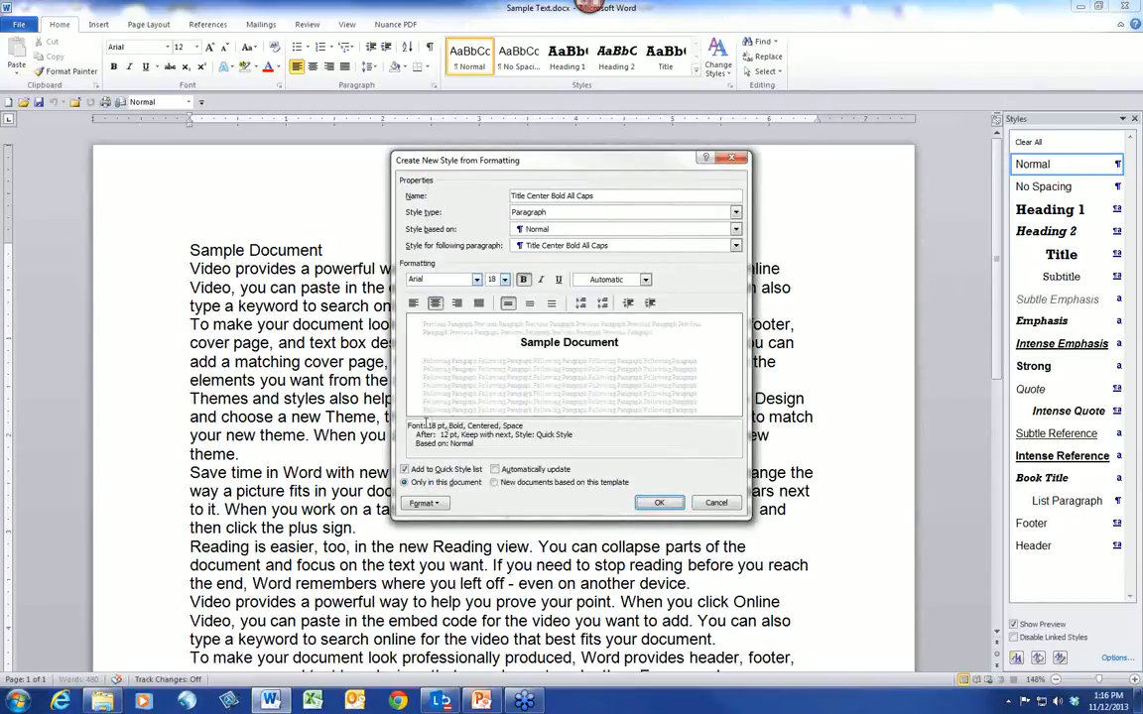
Review the title style's formatting summary, create the style for the Sample Document heading, and check its listed properties.
{"action": "left_click_drag", "start_coordinate": [475, 444], "coordinate": [409, 424]}
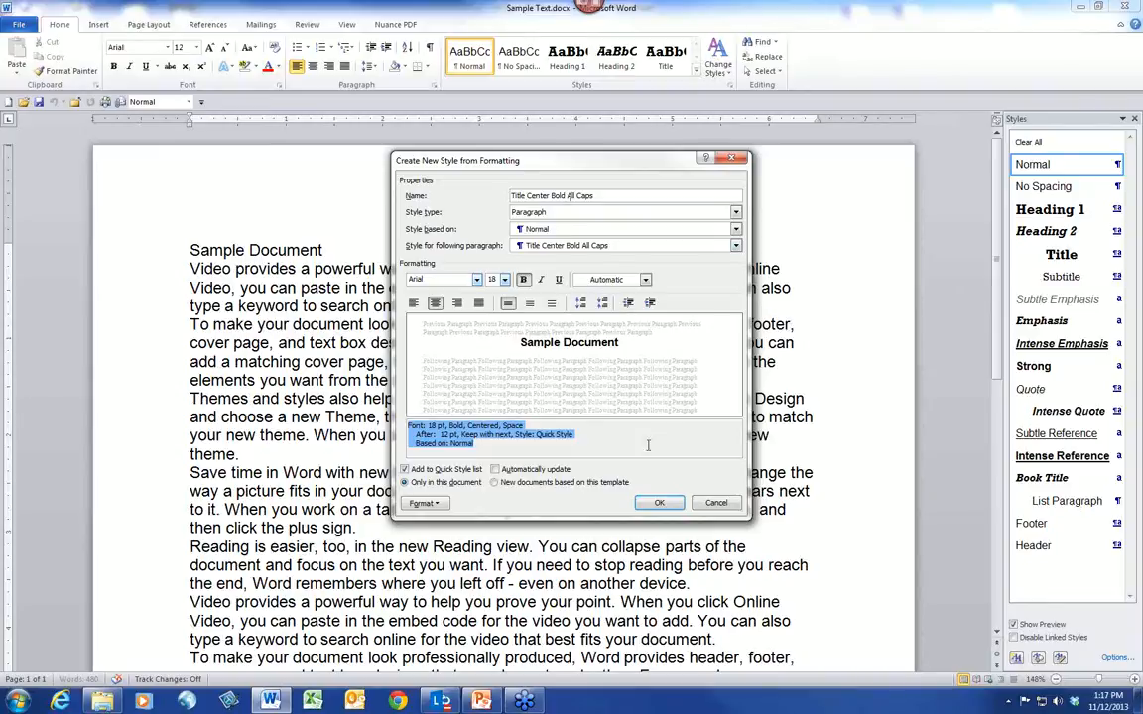
{"action": "left_click", "coordinate": [660, 504]}
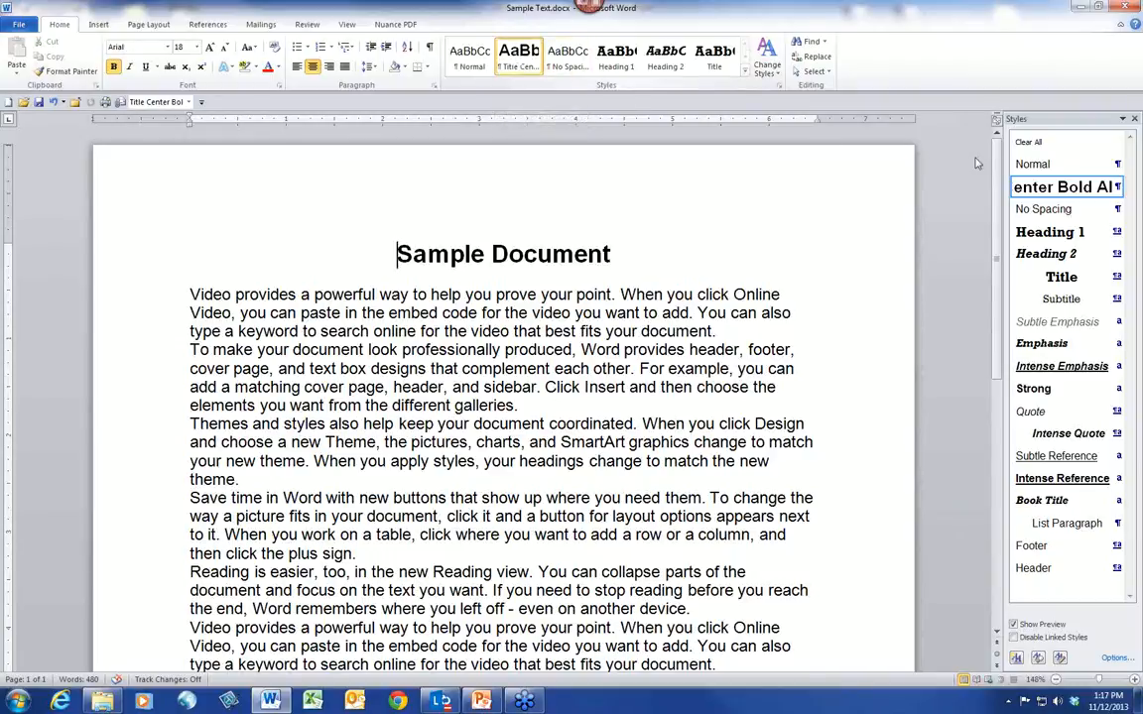
{"action": "mouse_move", "coordinate": [1038, 190]}
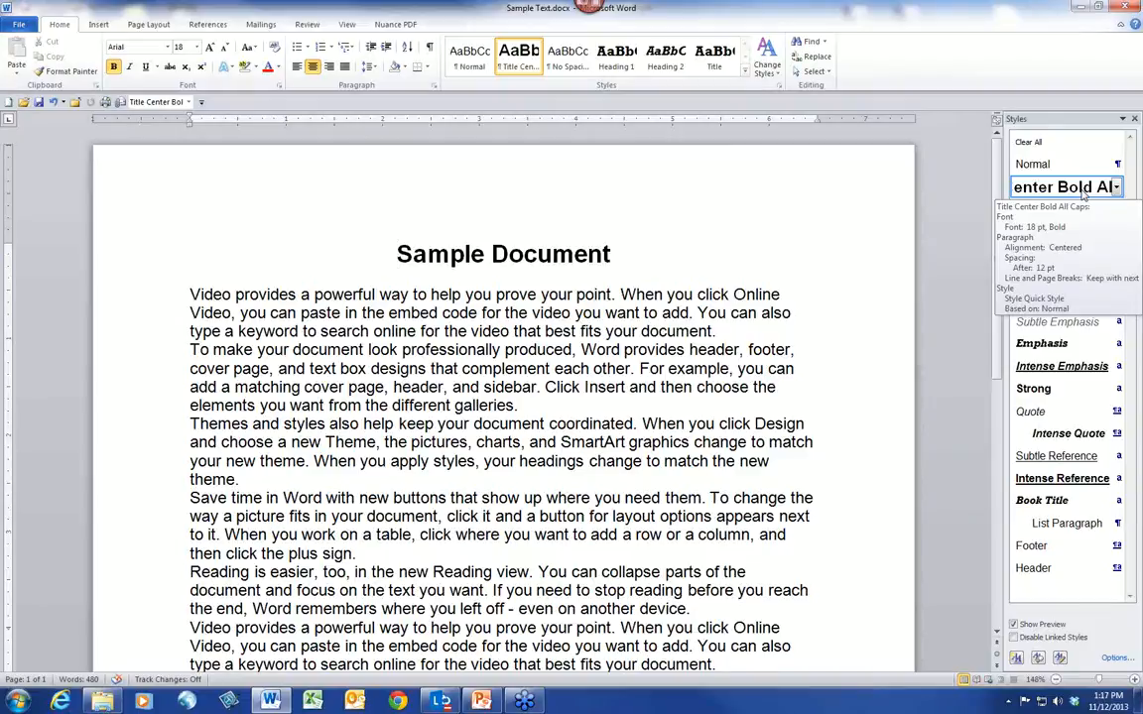
Give the first body paragraph a 0.5" first-line indent and 12 pt spacing after.
{"action": "left_click", "coordinate": [422, 315]}
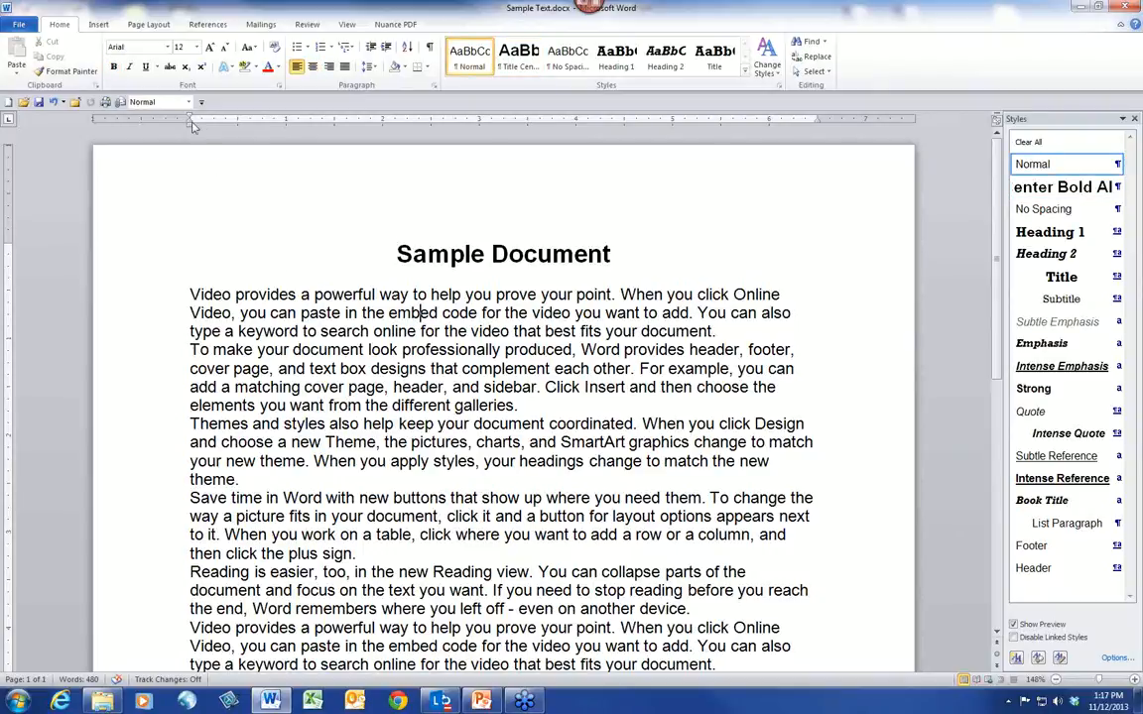
{"action": "left_click_drag", "start_coordinate": [192, 118], "coordinate": [238, 120]}
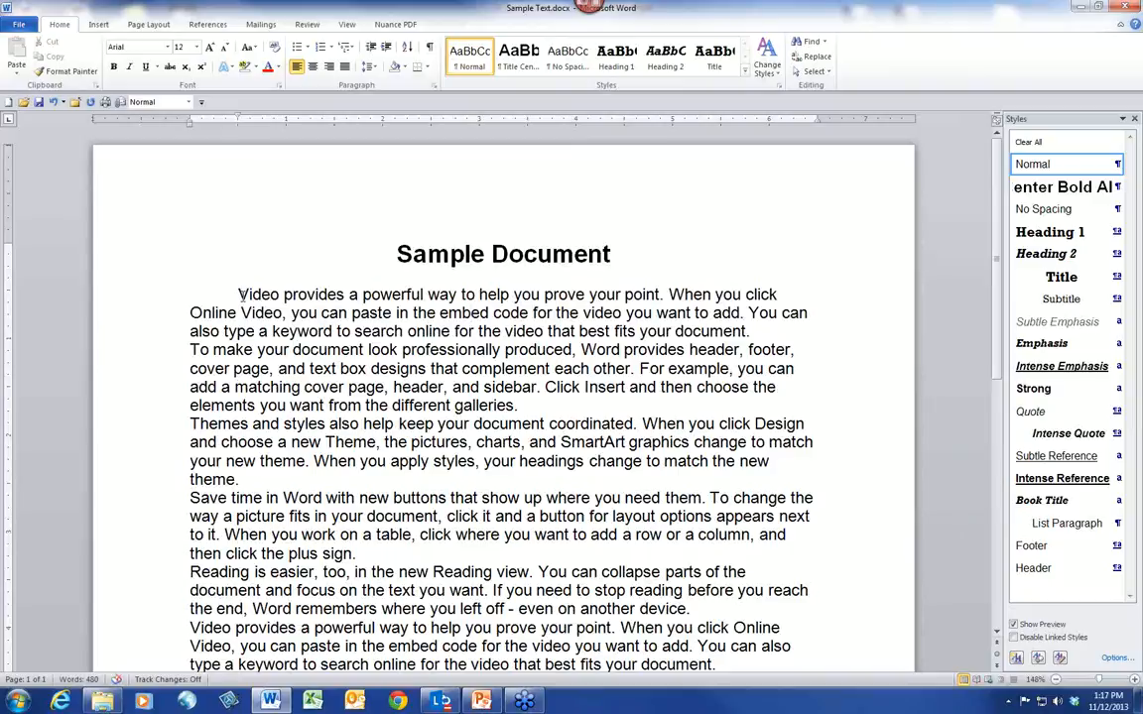
{"action": "left_click", "coordinate": [102, 27]}
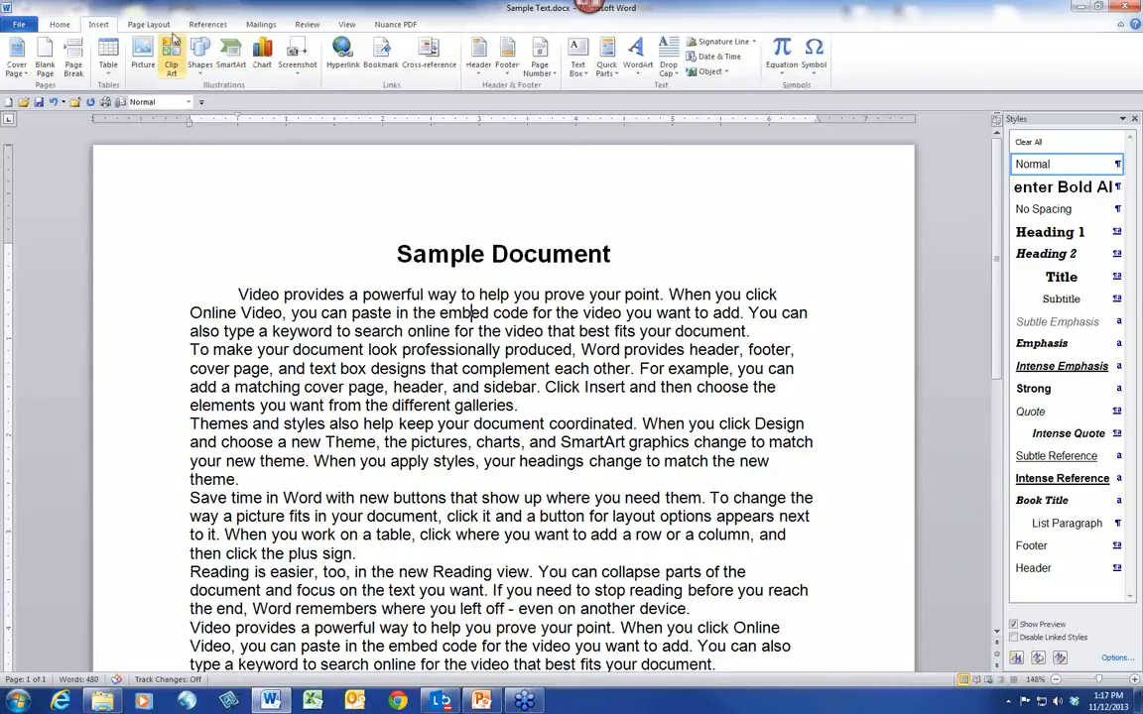
{"action": "left_click", "coordinate": [147, 24]}
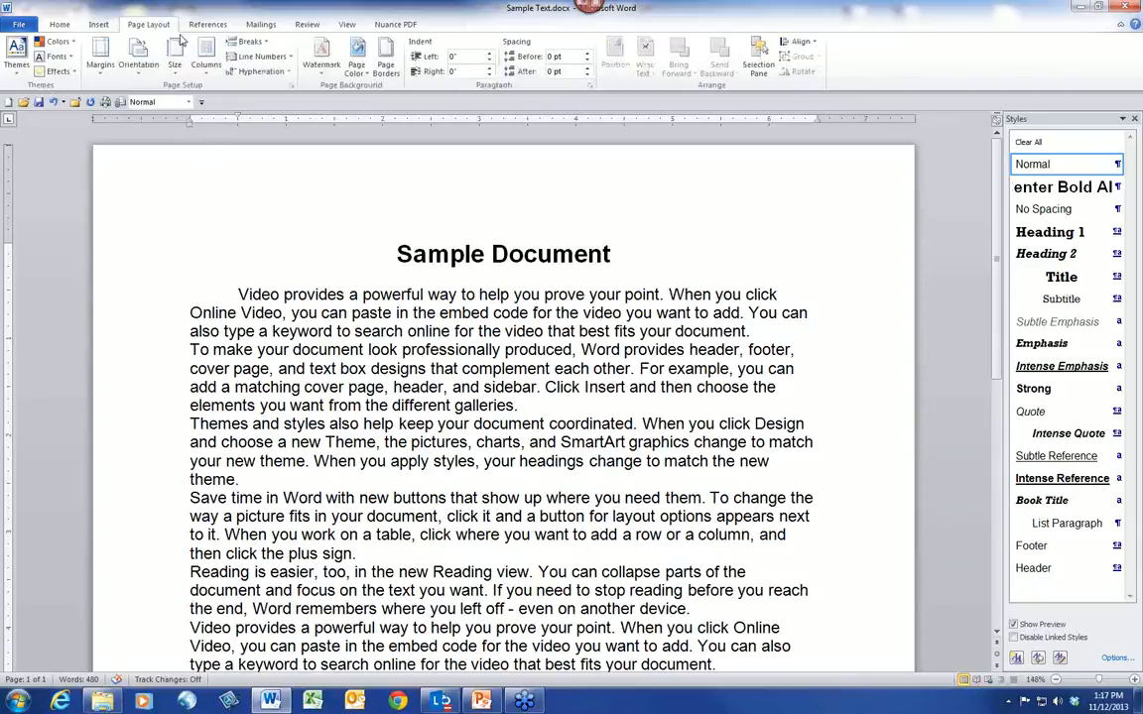
{"action": "left_click", "coordinate": [587, 68]}
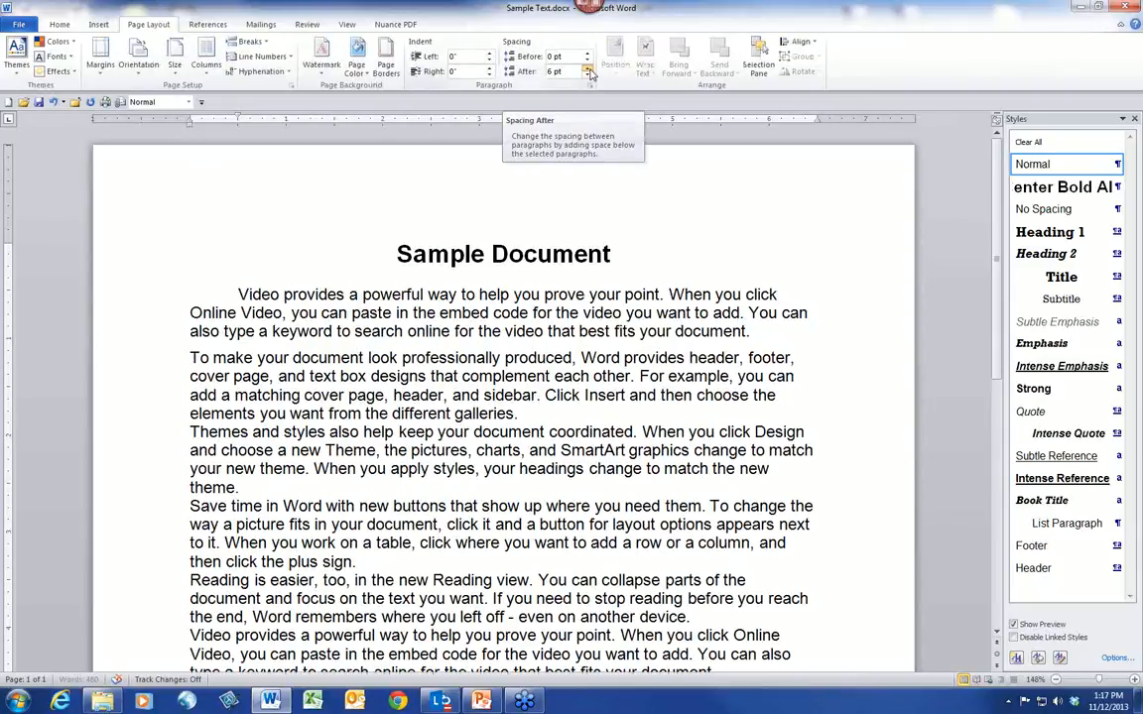
{"action": "left_click", "coordinate": [587, 75]}
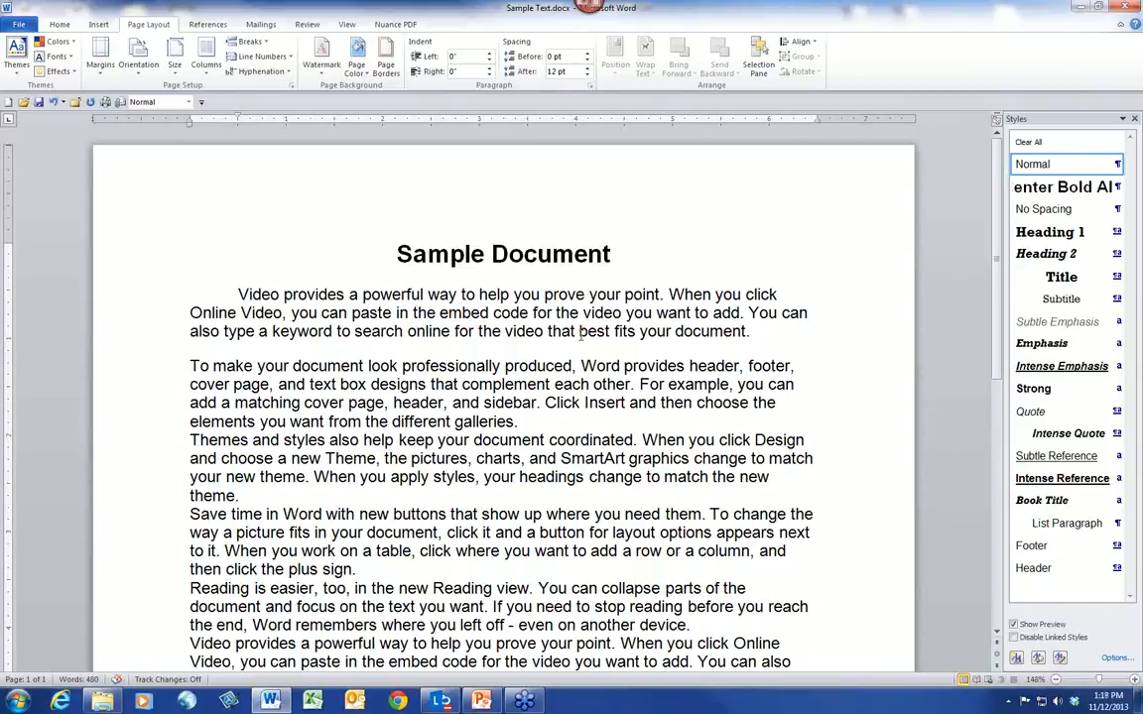
Create a paragraph style named BodySS.5 from the first body paragraph's formatting and look at it in the style gallery.
{"action": "left_click", "coordinate": [1018, 658]}
{"action": "type", "text": "B"}
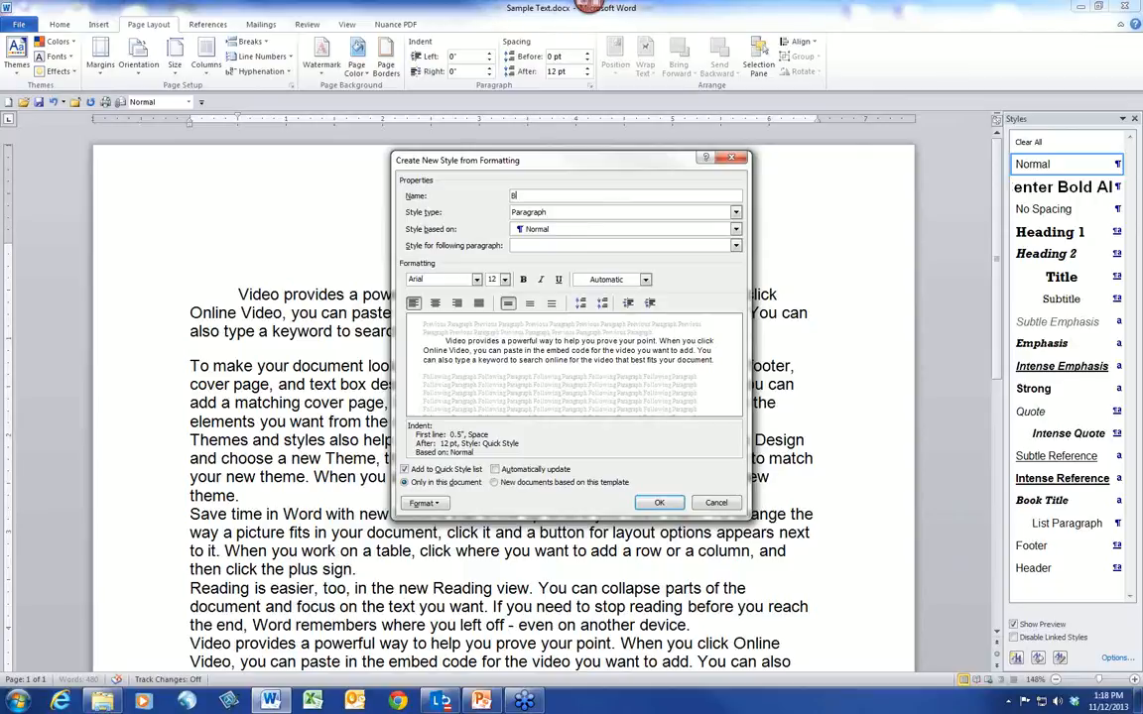
{"action": "type", "text": "bo"}
{"action": "type", "text": "B"}
{"action": "type", "text": "S"}
{"action": "type", "text": ".S"}
{"action": "left_click_drag", "start_coordinate": [408, 428], "coordinate": [474, 452]}
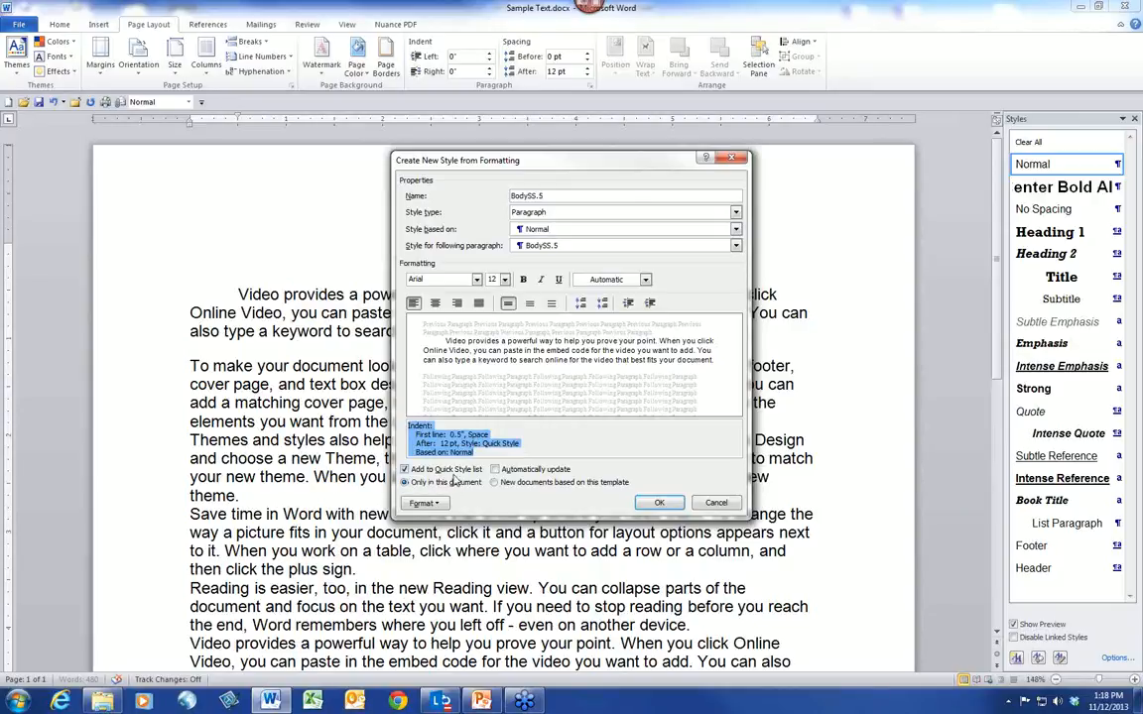
{"action": "left_click", "coordinate": [672, 507]}
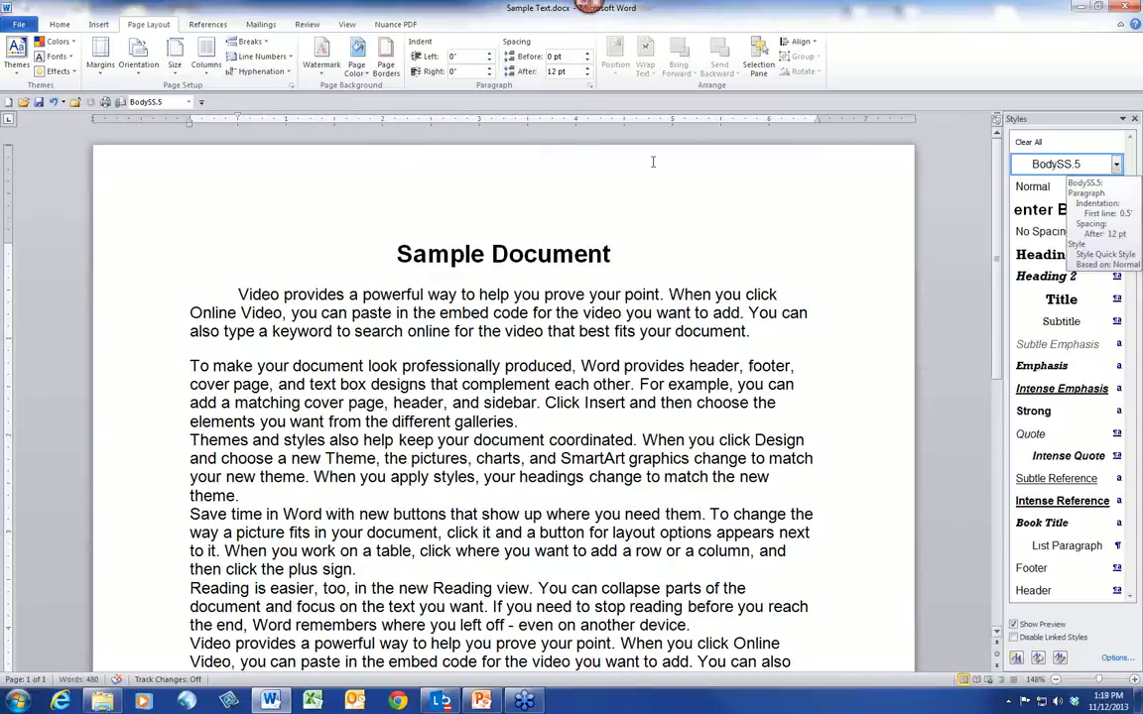
{"action": "left_click", "coordinate": [61, 25]}
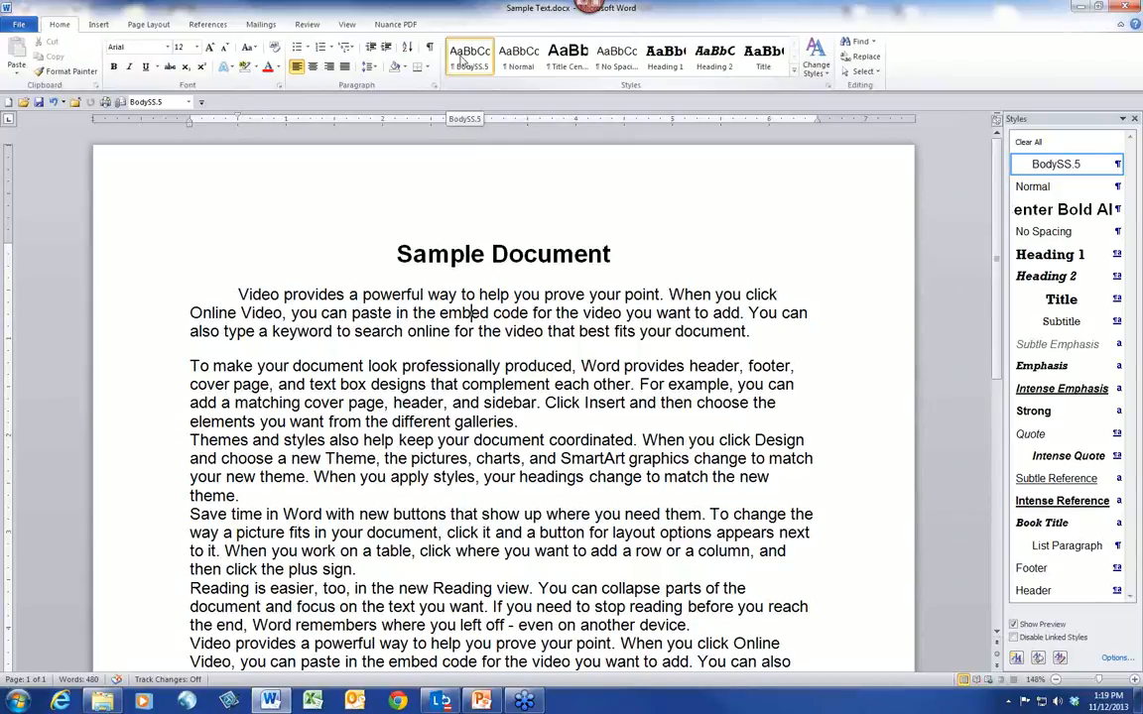
Indent the second body paragraph 1" from both the left and right margins.
{"action": "left_click", "coordinate": [349, 384]}
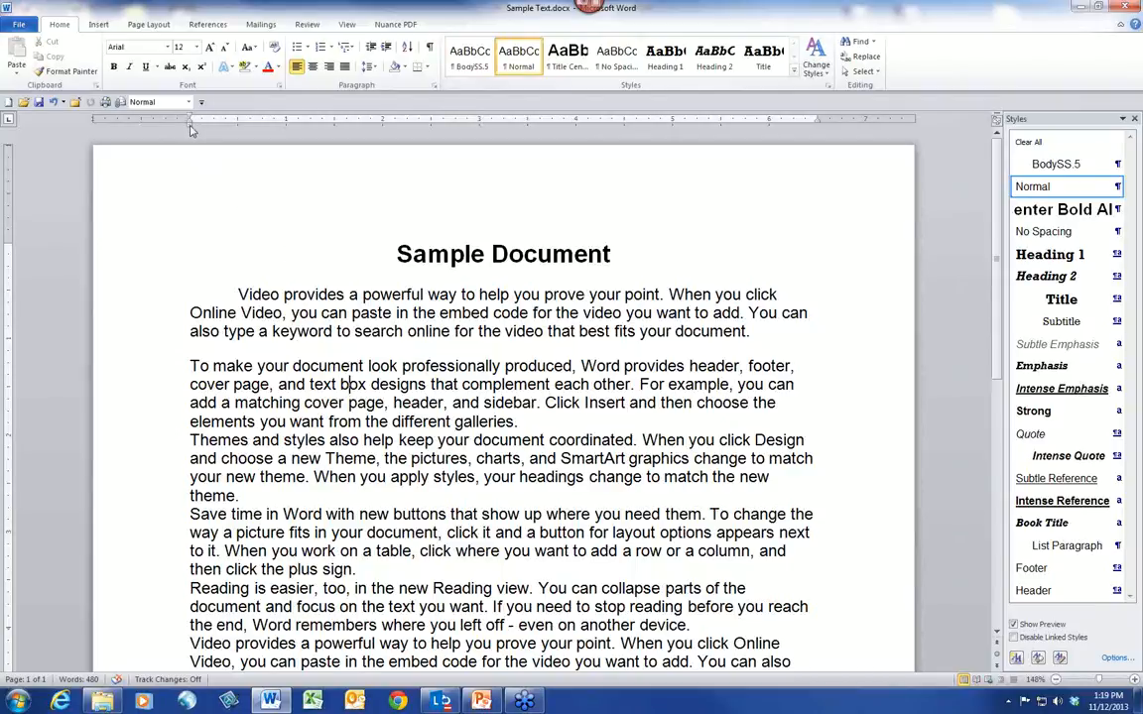
{"action": "left_click_drag", "start_coordinate": [192, 127], "coordinate": [286, 128]}
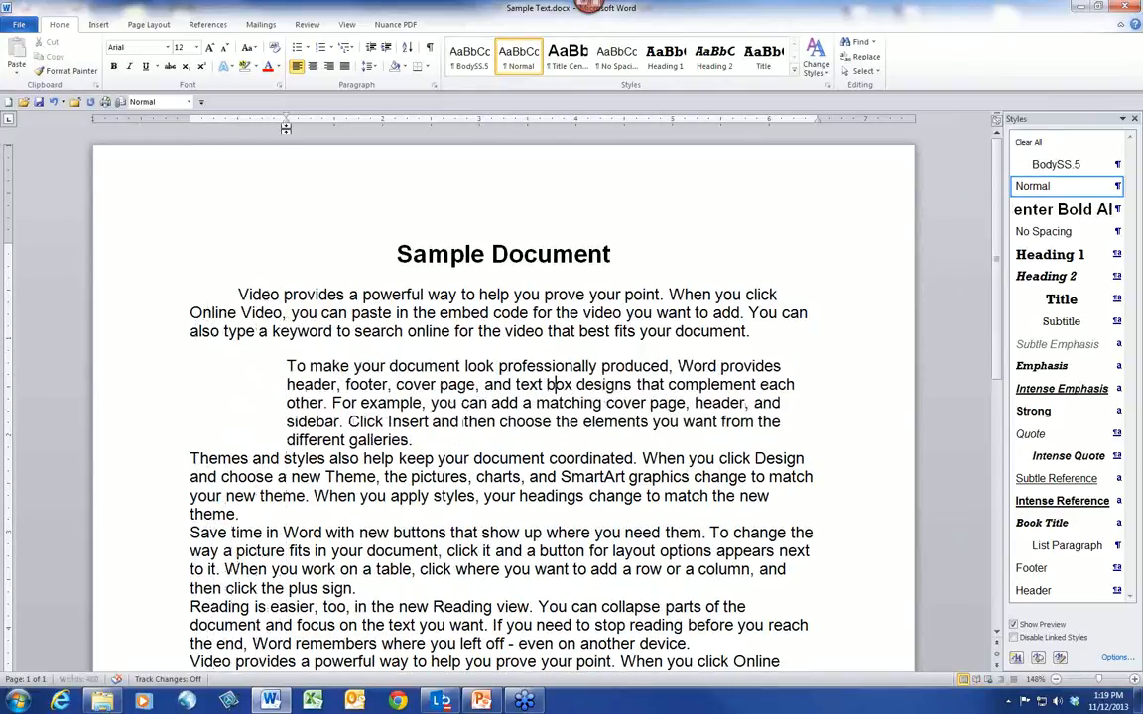
{"action": "left_click_drag", "start_coordinate": [817, 127], "coordinate": [721, 129]}
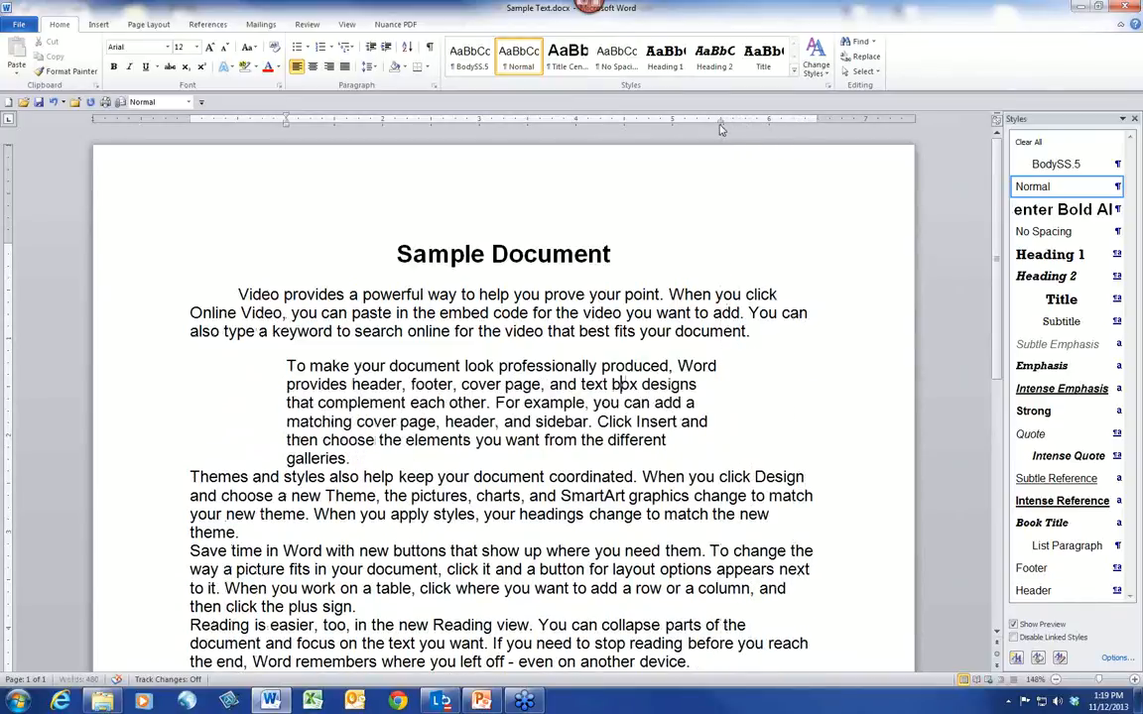
Set the indented second paragraph's spacing after to 12 pt and justify its text.
{"action": "left_click", "coordinate": [149, 24]}
{"action": "left_click", "coordinate": [587, 67]}
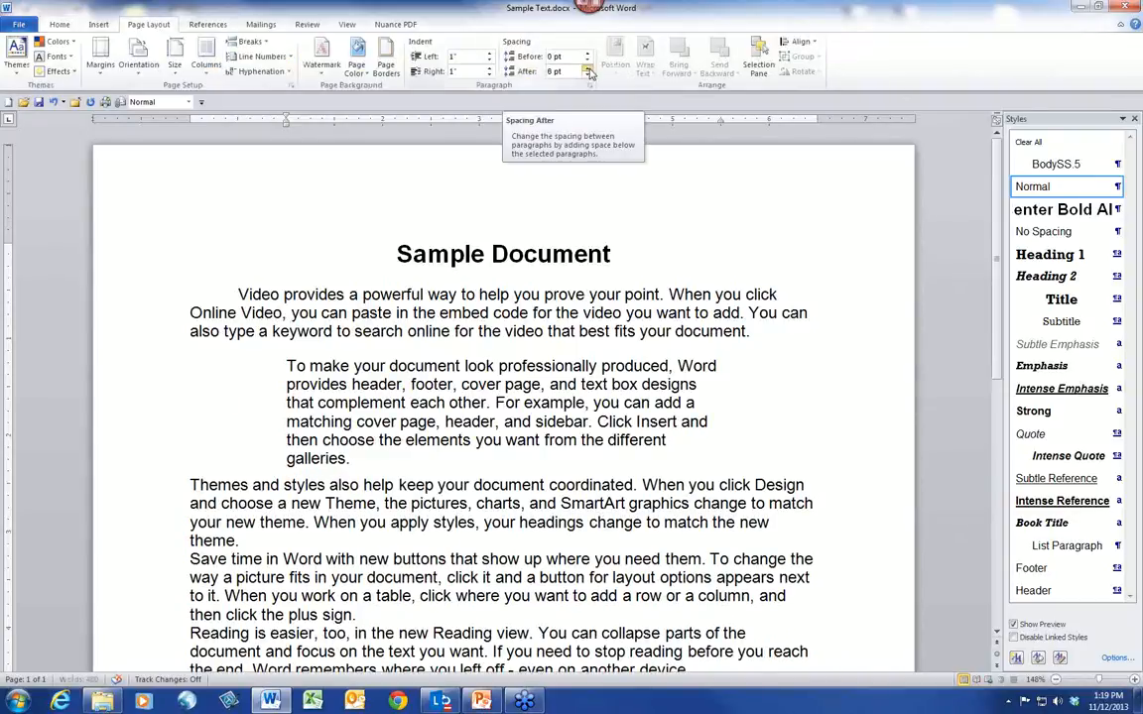
{"action": "left_click", "coordinate": [588, 68]}
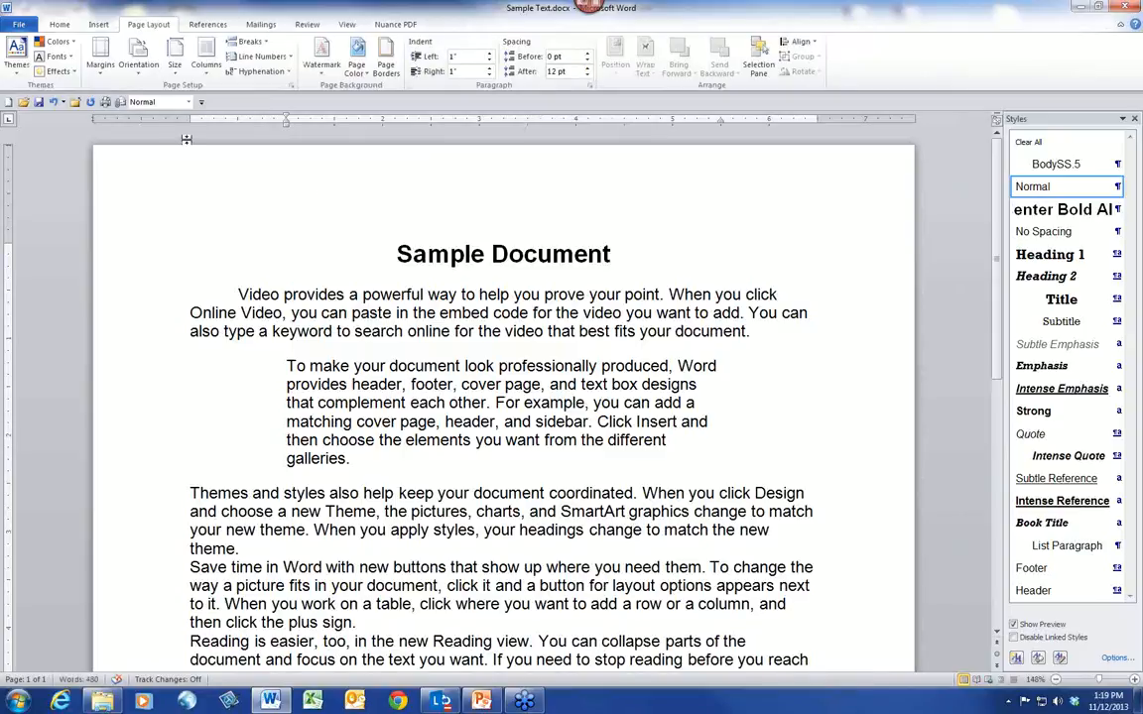
{"action": "left_click", "coordinate": [59, 23]}
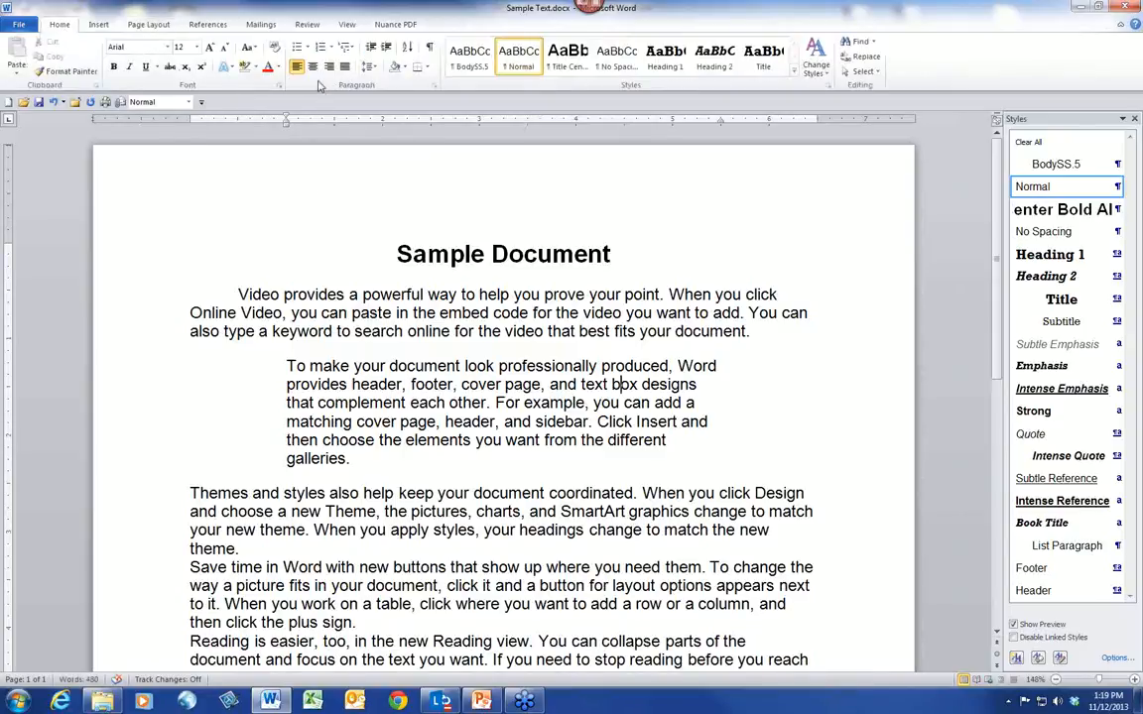
{"action": "left_click", "coordinate": [344, 67]}
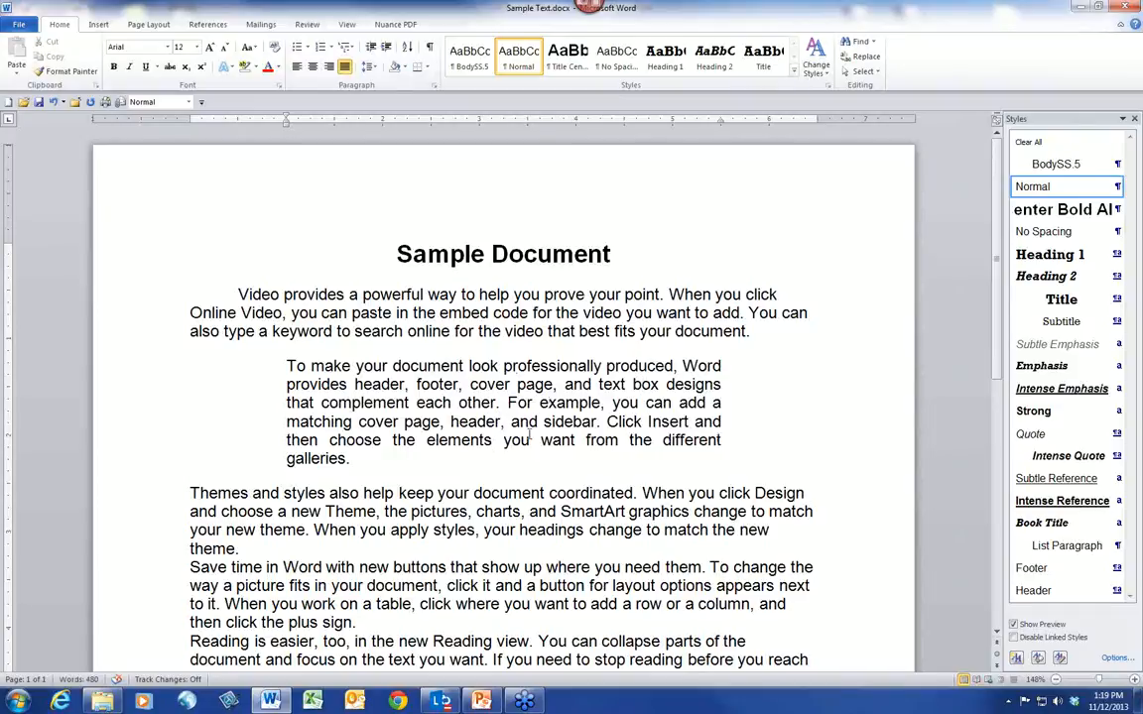
Create a paragraph style named Quoted from the indented, justified paragraph's formatting.
{"action": "left_click", "coordinate": [1017, 658]}
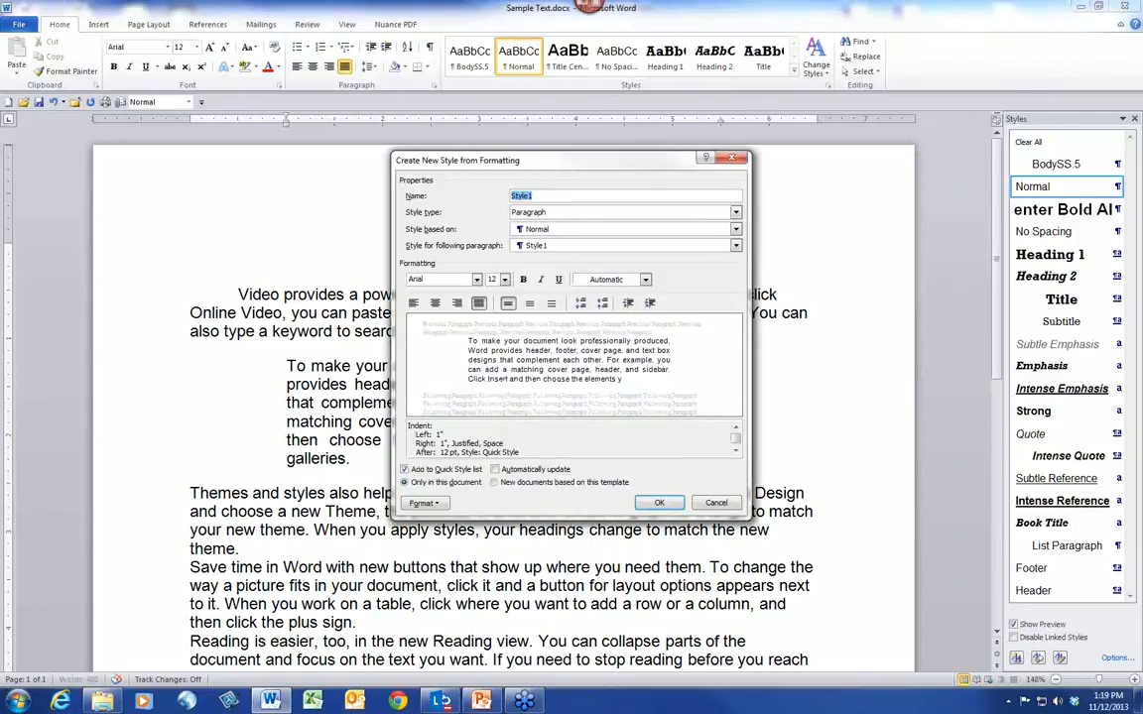
{"action": "type", "text": "Quote"}
{"action": "type", "text": "tio"}
{"action": "left_click", "coordinate": [661, 504]}
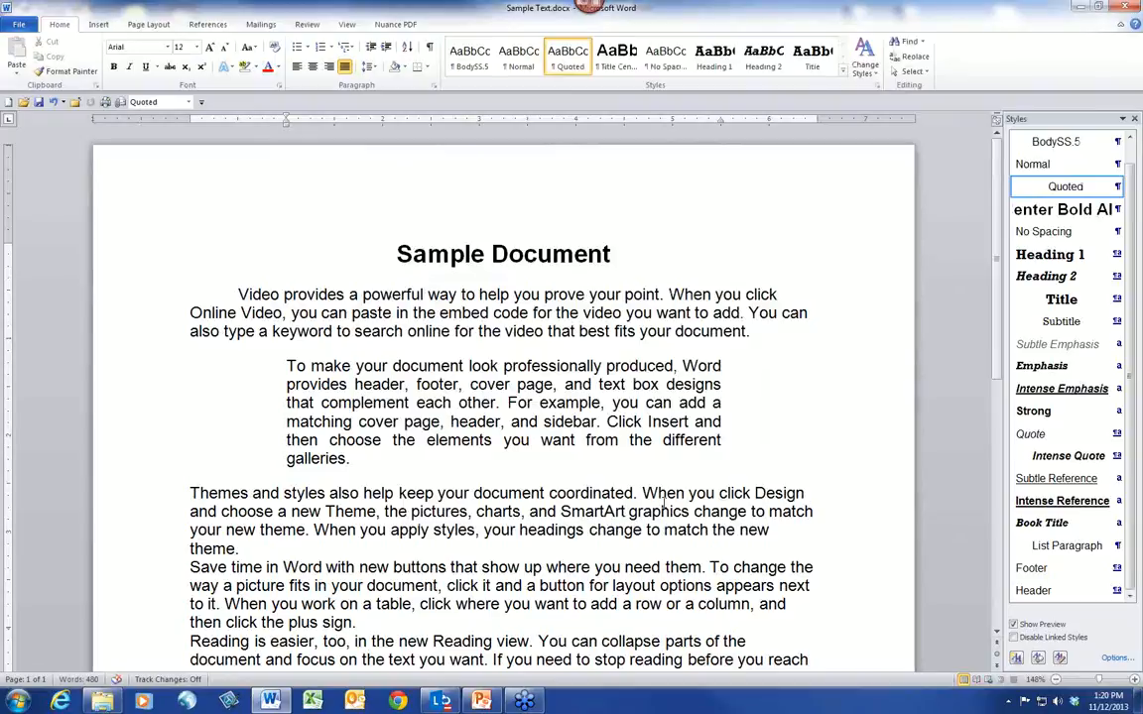
Apply the Quoted style to the third and fourth body paragraphs, "Themes and styles" and "Save time in Word".
{"action": "scroll", "coordinate": [615, 412], "scroll_direction": "down", "scroll_amount": 1}
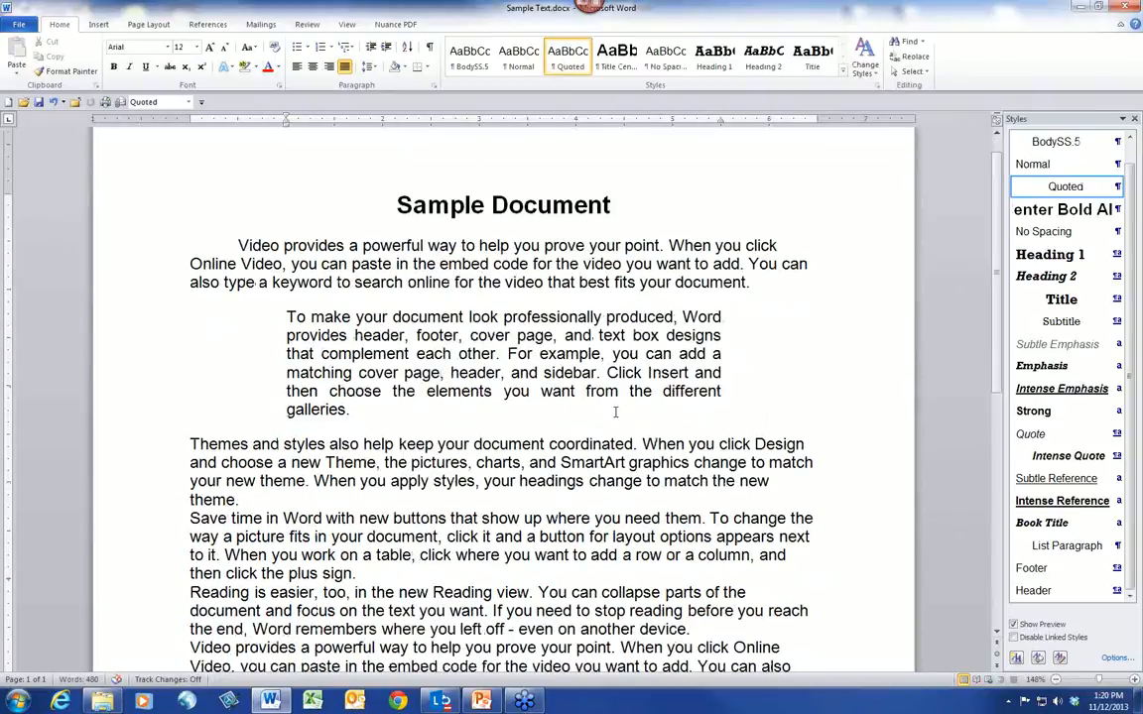
{"action": "scroll", "coordinate": [615, 411], "scroll_direction": "down", "scroll_amount": 1}
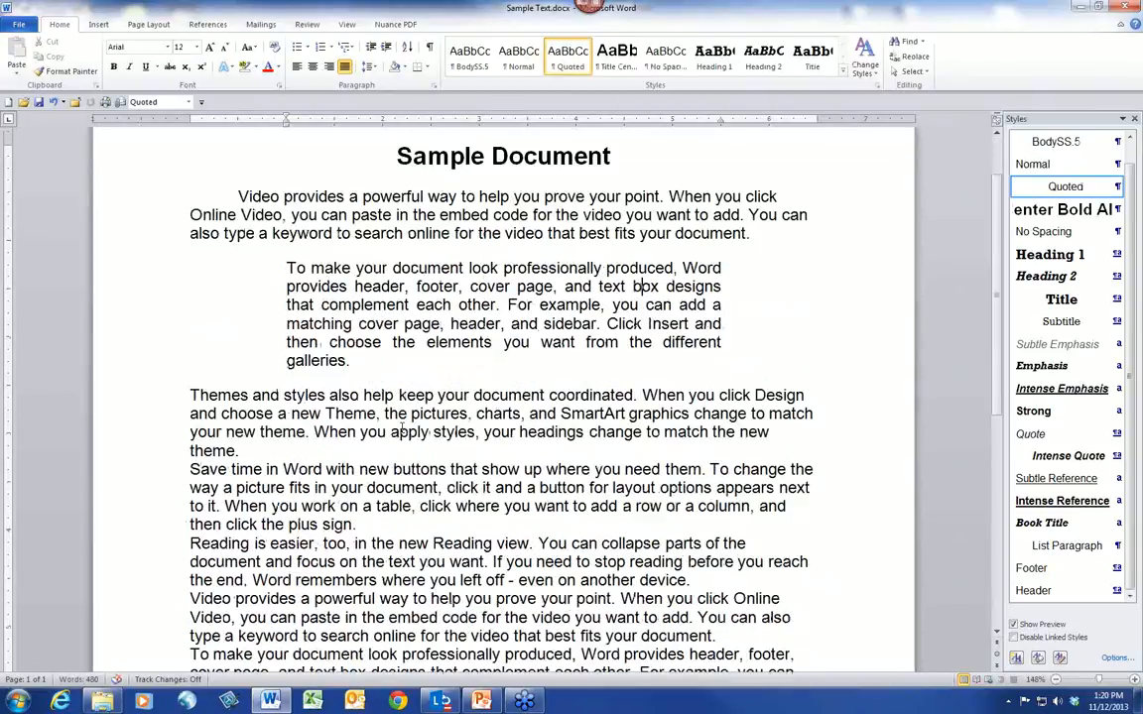
{"action": "left_click_drag", "start_coordinate": [411, 413], "coordinate": [454, 499]}
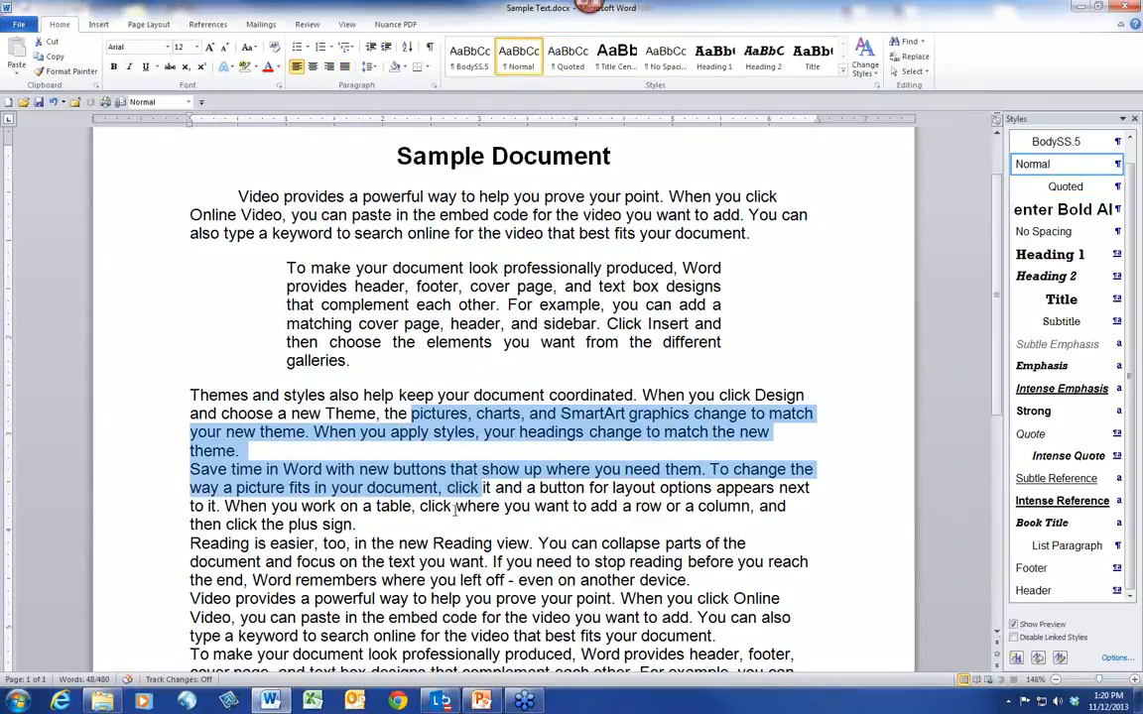
{"action": "left_click", "coordinate": [1047, 191]}
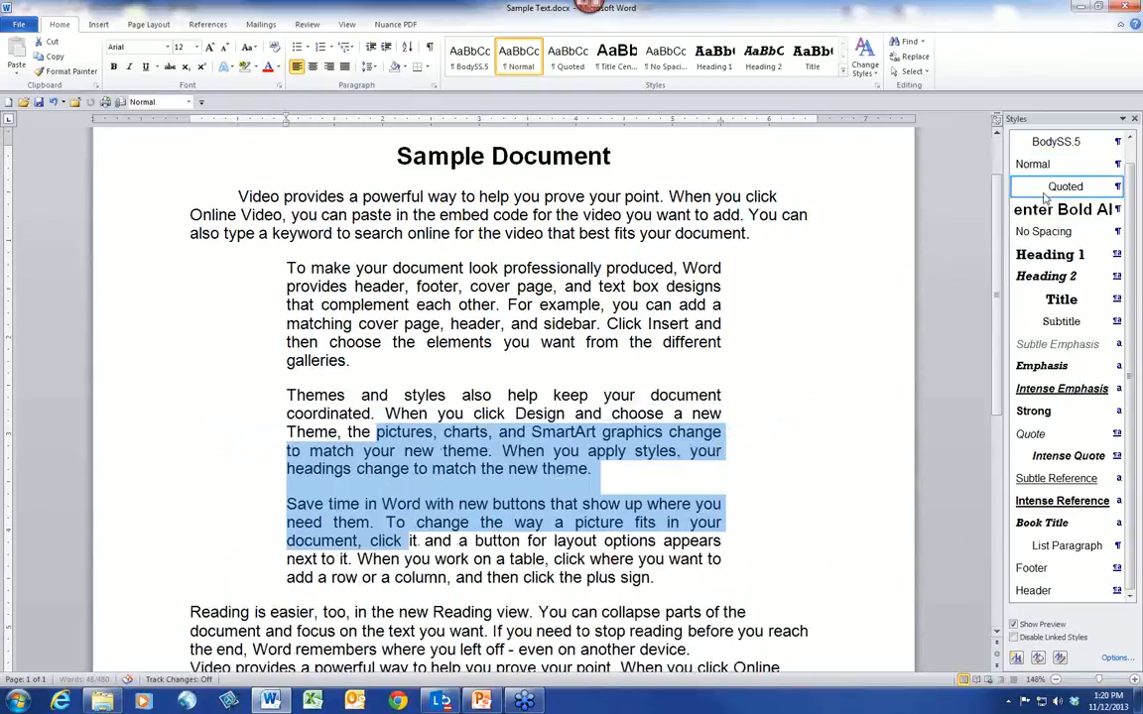
Apply the BodySS.5 style to all remaining paragraphs, from "Reading is easier" through the end of the document.
{"action": "scroll", "coordinate": [392, 364], "scroll_direction": "down", "scroll_amount": 1}
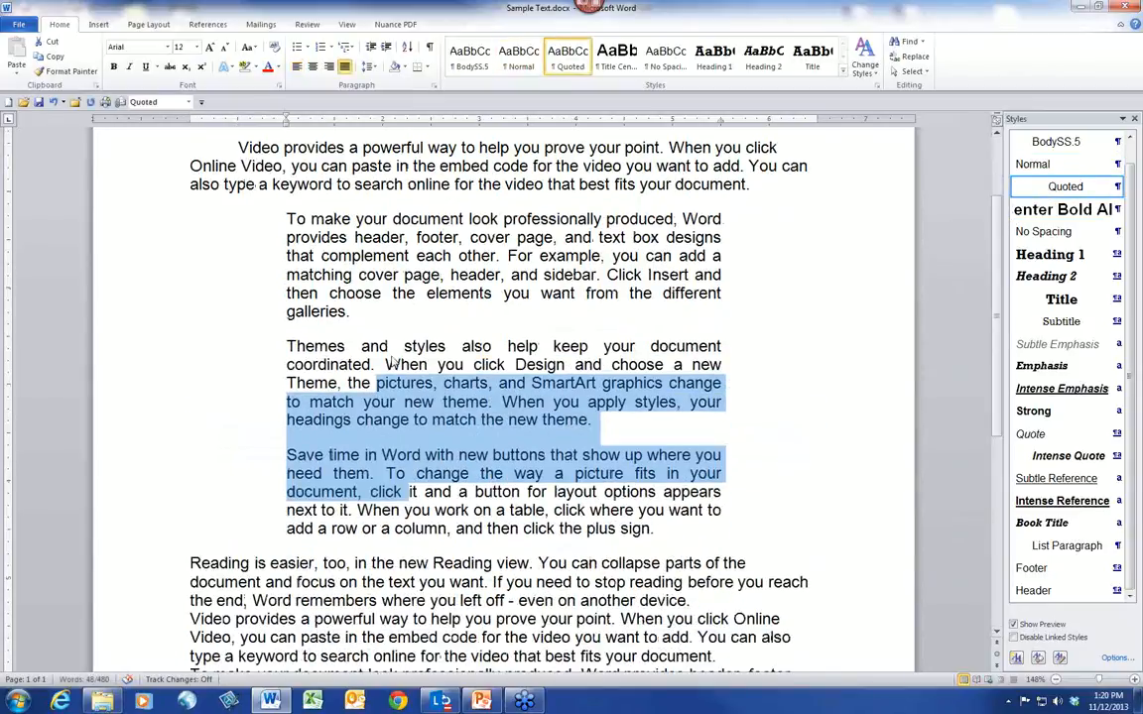
{"action": "scroll", "coordinate": [392, 364], "scroll_direction": "down", "scroll_amount": 4}
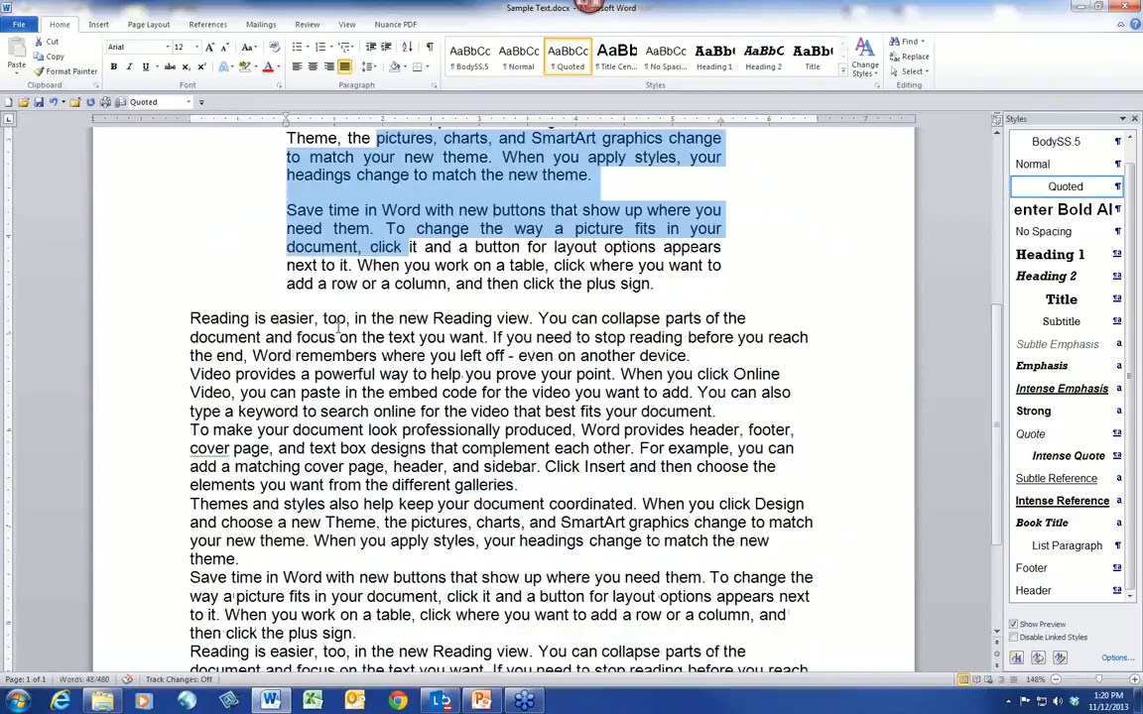
{"action": "left_click_drag", "start_coordinate": [450, 336], "coordinate": [694, 555]}
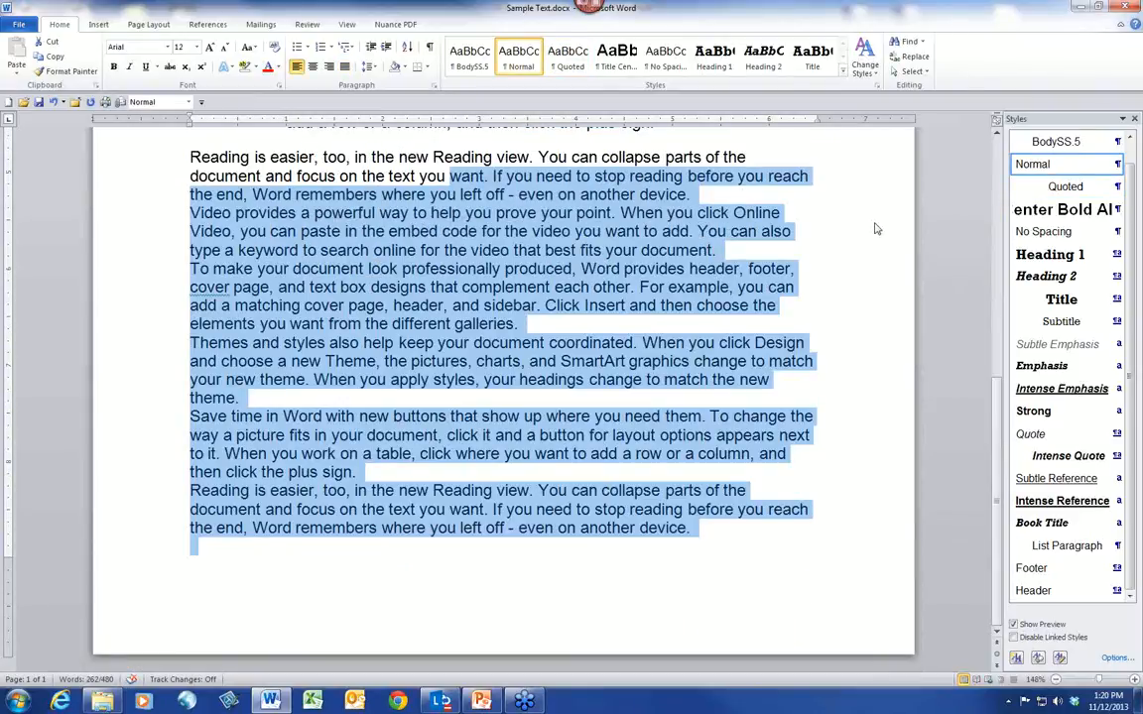
{"action": "left_click", "coordinate": [1056, 142]}
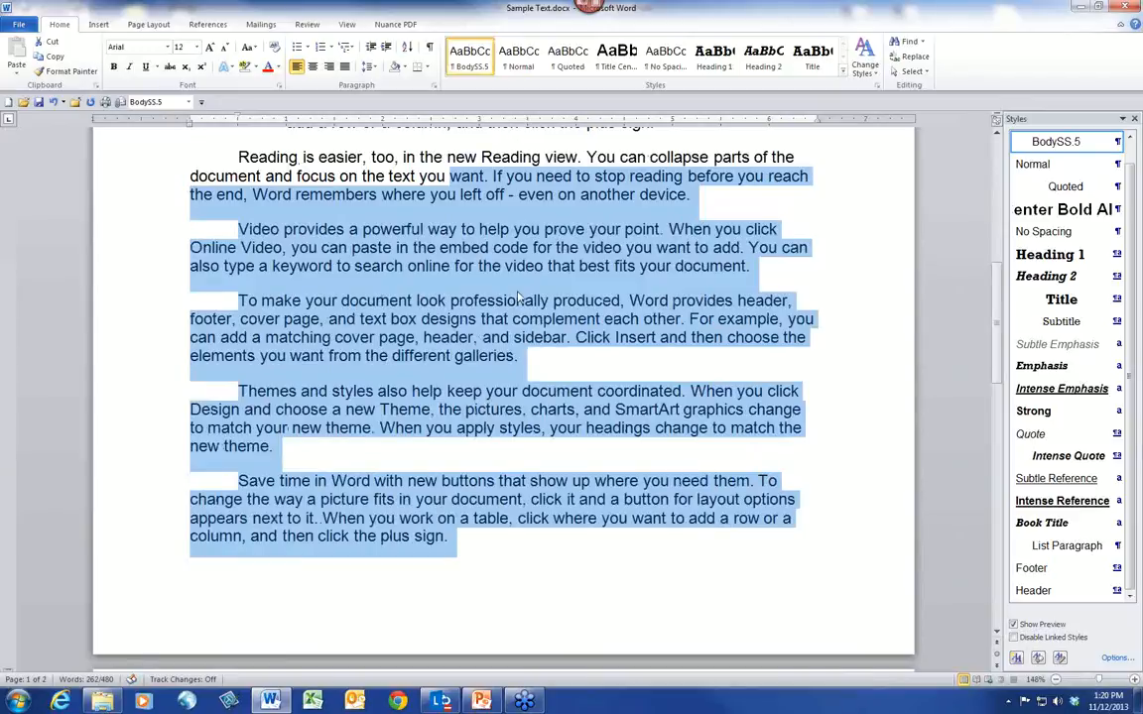
Examine how the Quoted and BodySS.5 paragraphs look below the Sample Document title.
{"action": "scroll", "coordinate": [517, 295], "scroll_direction": "up", "scroll_amount": 6}
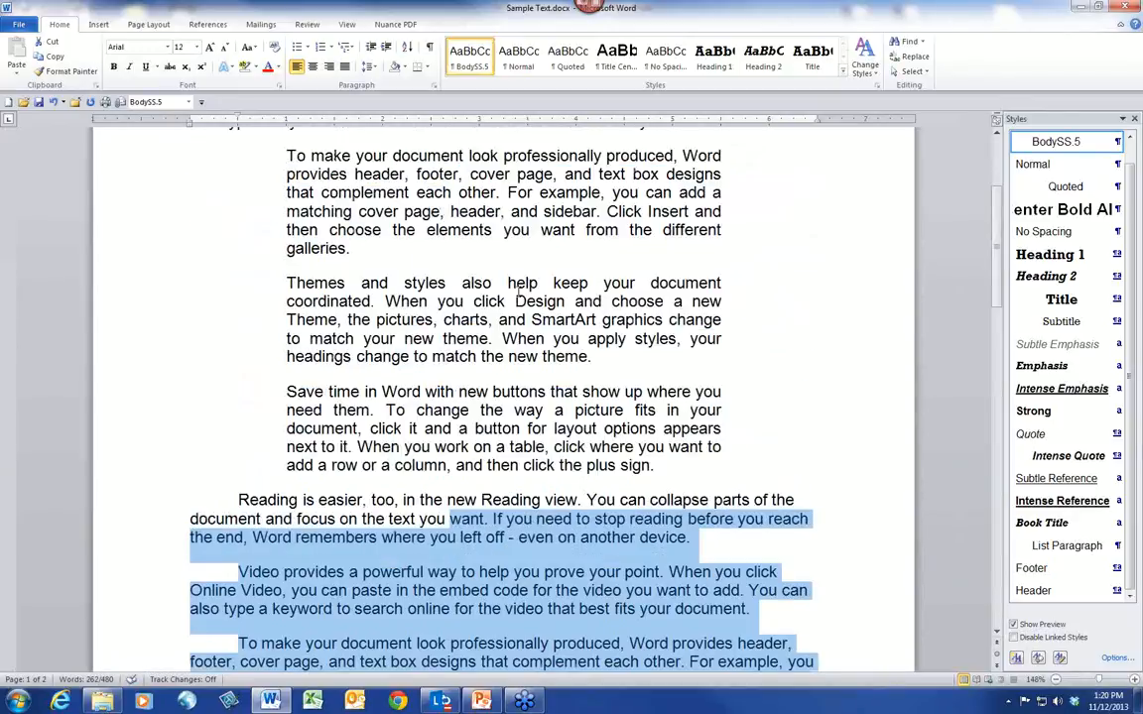
{"action": "scroll", "coordinate": [517, 296], "scroll_direction": "up", "scroll_amount": 3}
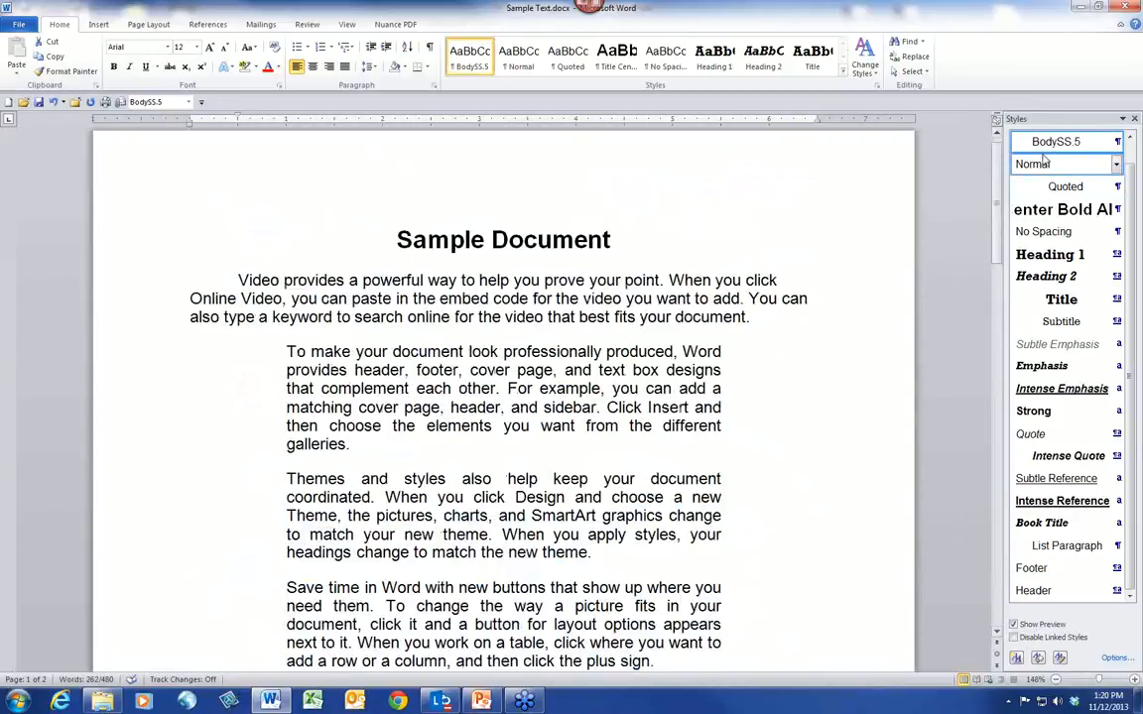
{"action": "scroll", "coordinate": [683, 318], "scroll_direction": "down", "scroll_amount": 1}
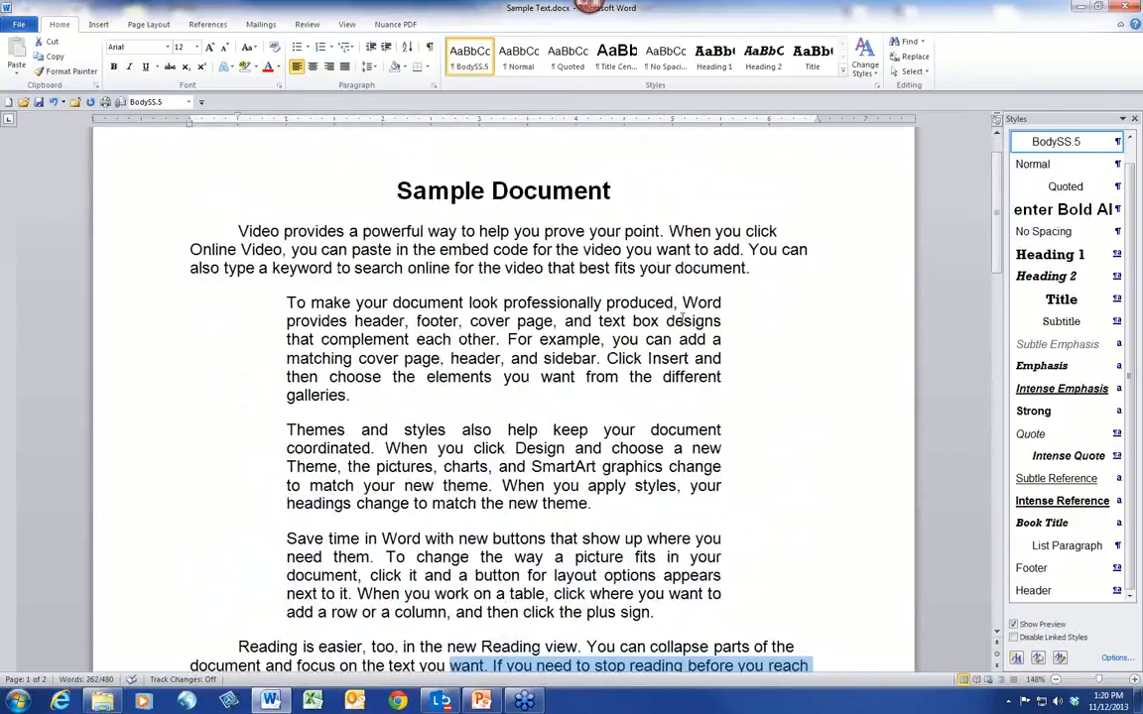
{"action": "scroll", "coordinate": [682, 317], "scroll_direction": "down", "scroll_amount": 3}
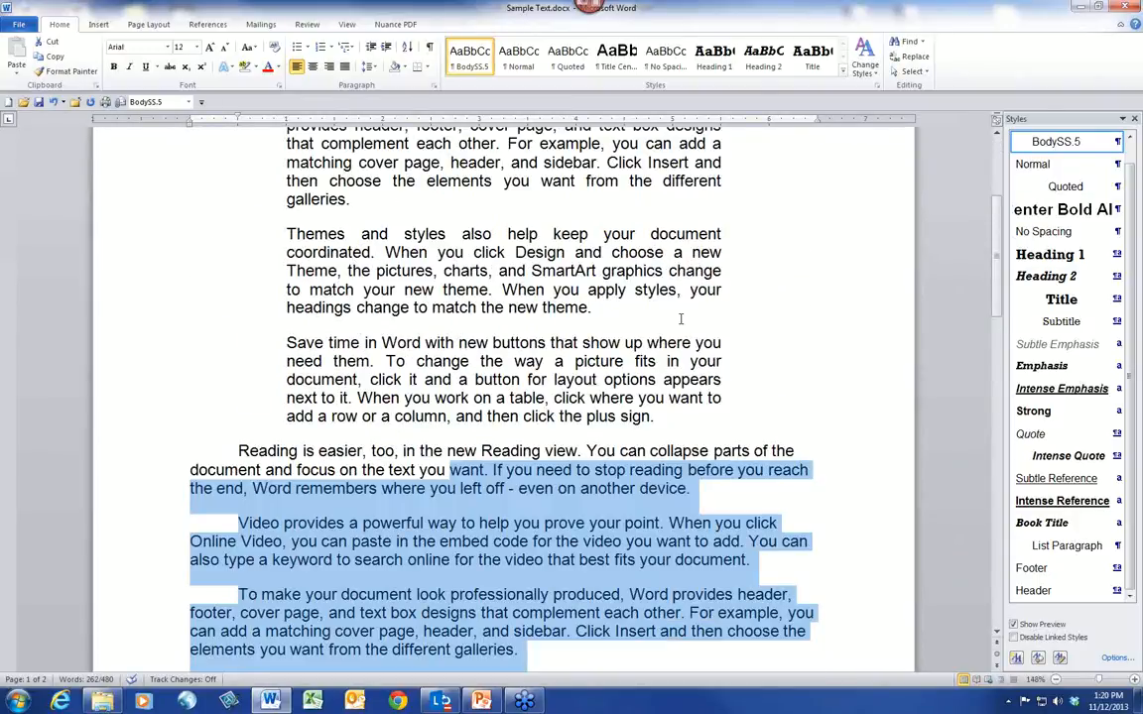
{"action": "scroll", "coordinate": [680, 319], "scroll_direction": "down", "scroll_amount": 1}
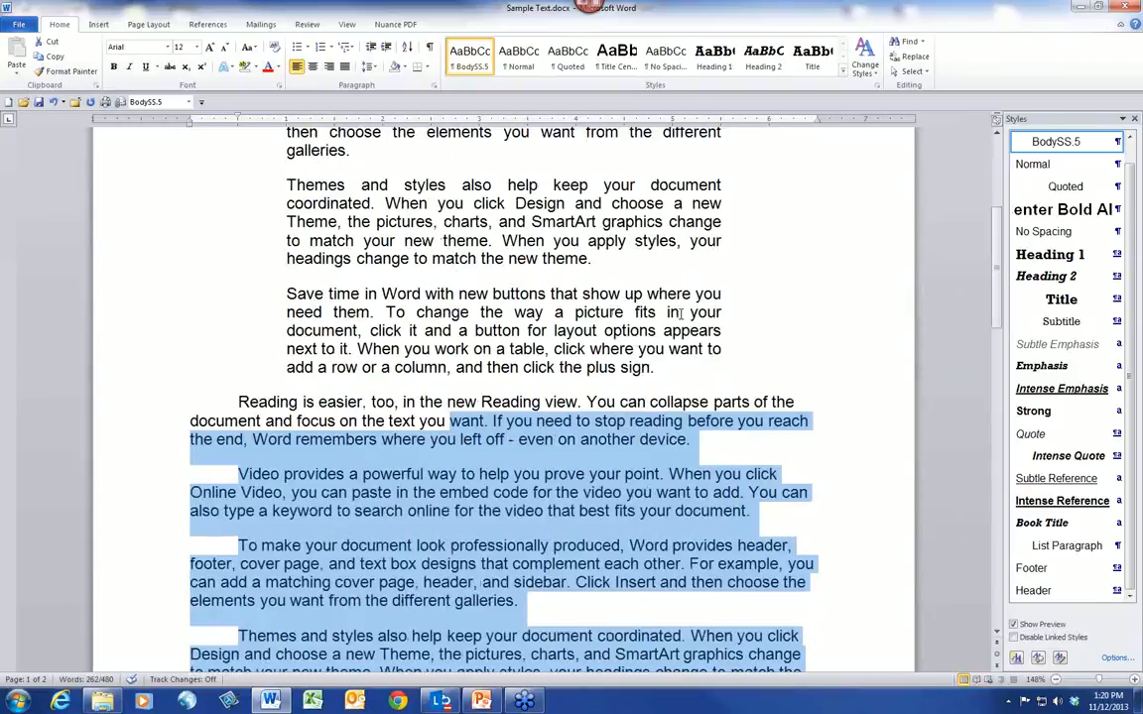
{"action": "left_click", "coordinate": [565, 438]}
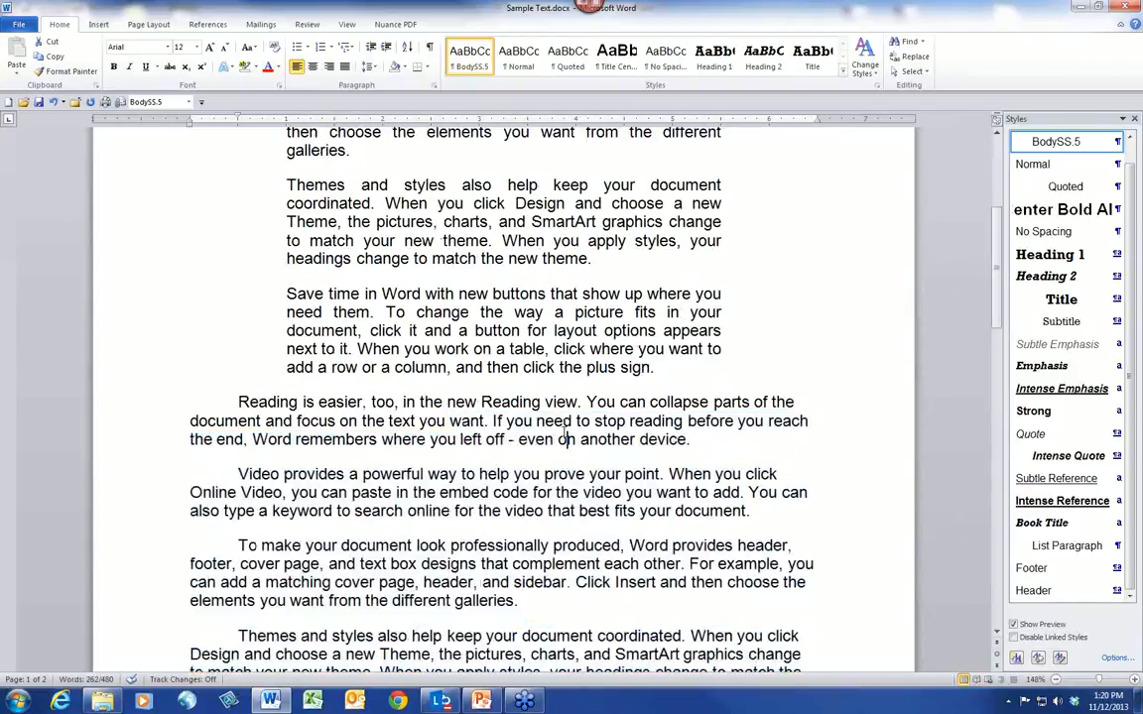
{"action": "scroll", "coordinate": [729, 401], "scroll_direction": "up", "scroll_amount": 1}
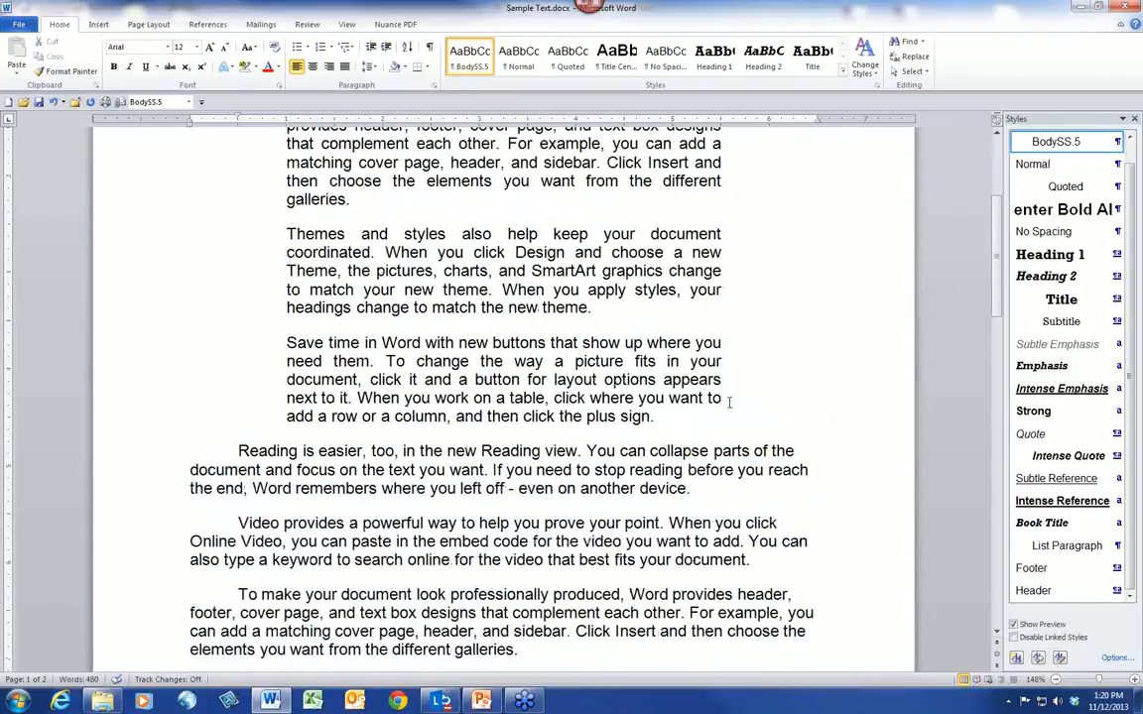
{"action": "scroll", "coordinate": [729, 402], "scroll_direction": "up", "scroll_amount": 4}
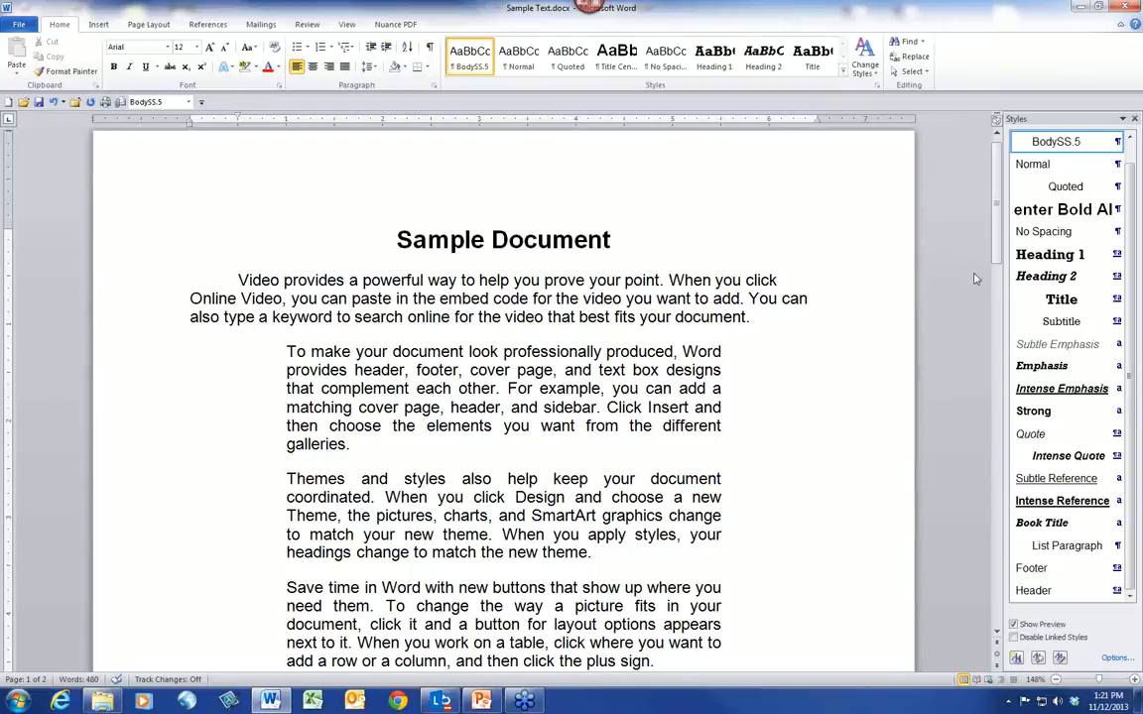
{"action": "right_click", "coordinate": [1073, 149]}
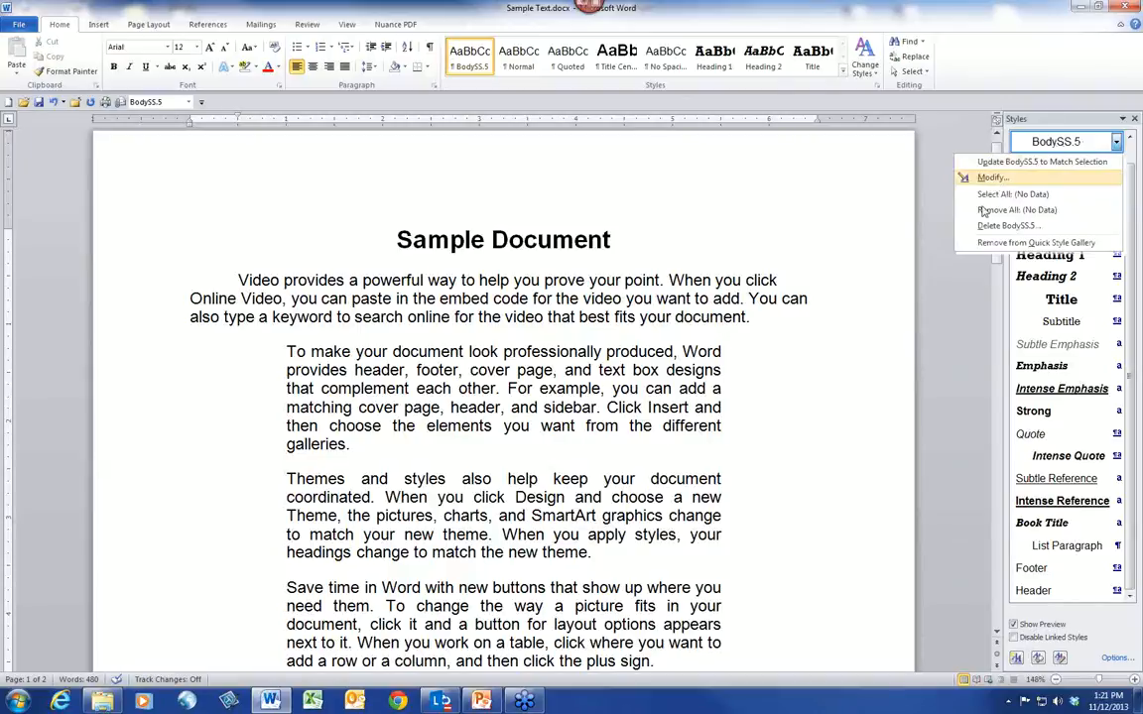
{"action": "left_click", "coordinate": [955, 308]}
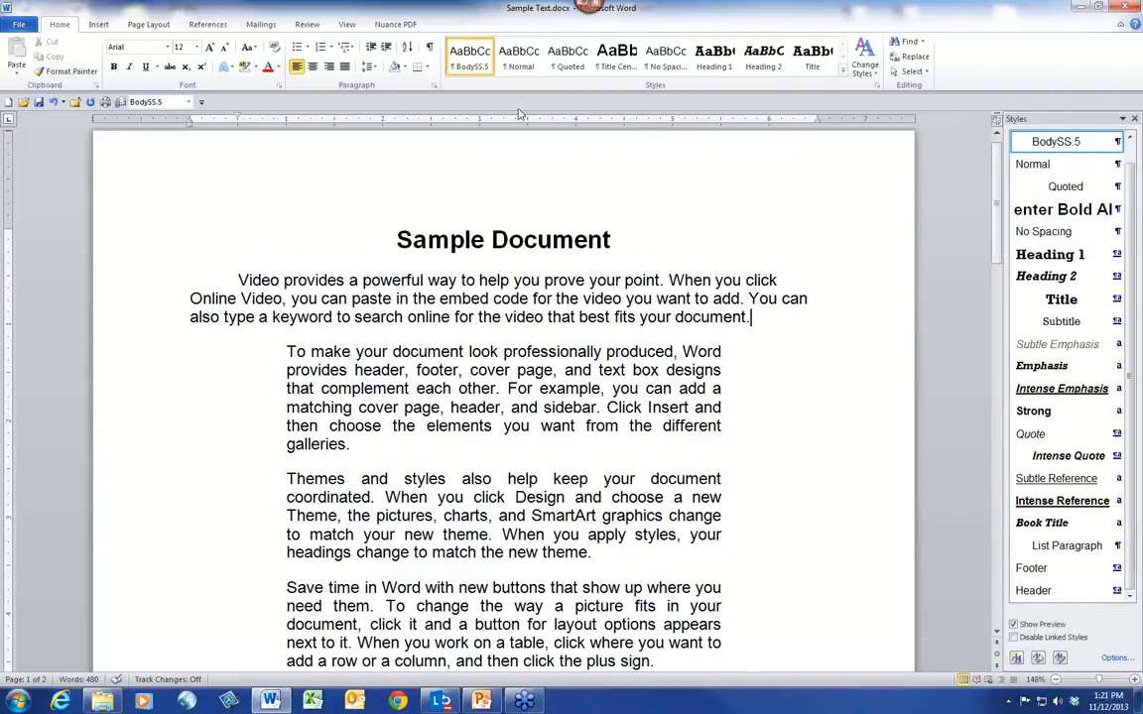
{"action": "right_click", "coordinate": [472, 62]}
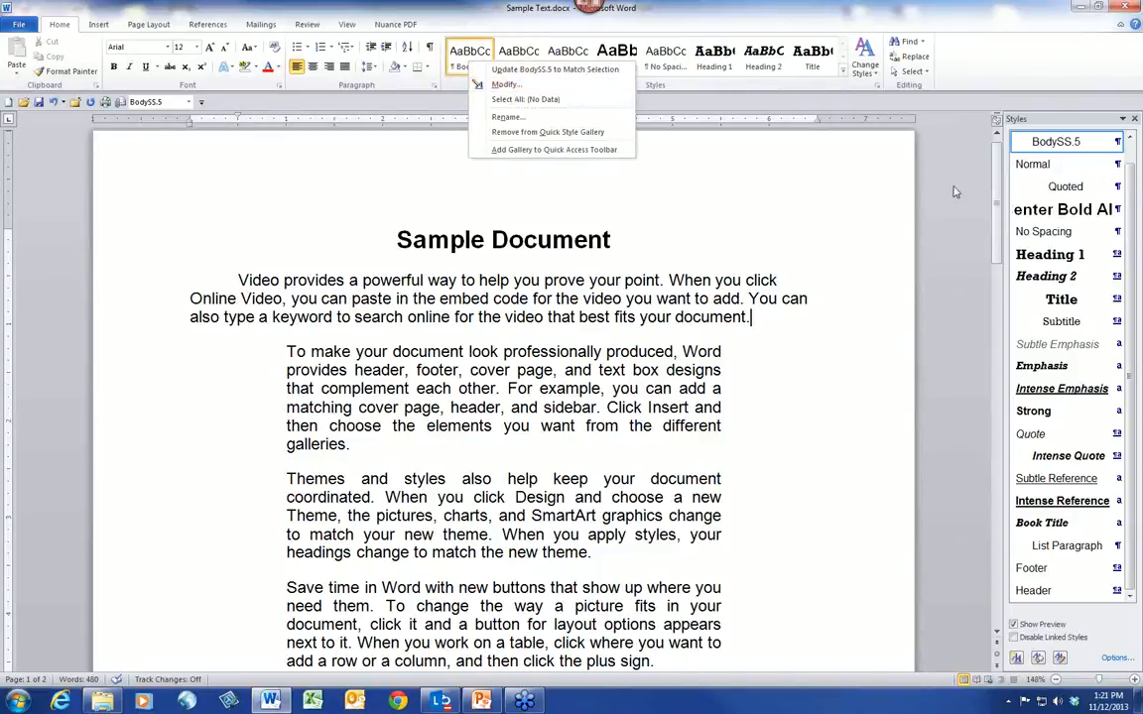
{"action": "left_click", "coordinate": [997, 189]}
Modify the BodySS.5 style to use justified alignment and check the body paragraphs throughout the document.
{"action": "left_click", "coordinate": [1115, 143]}
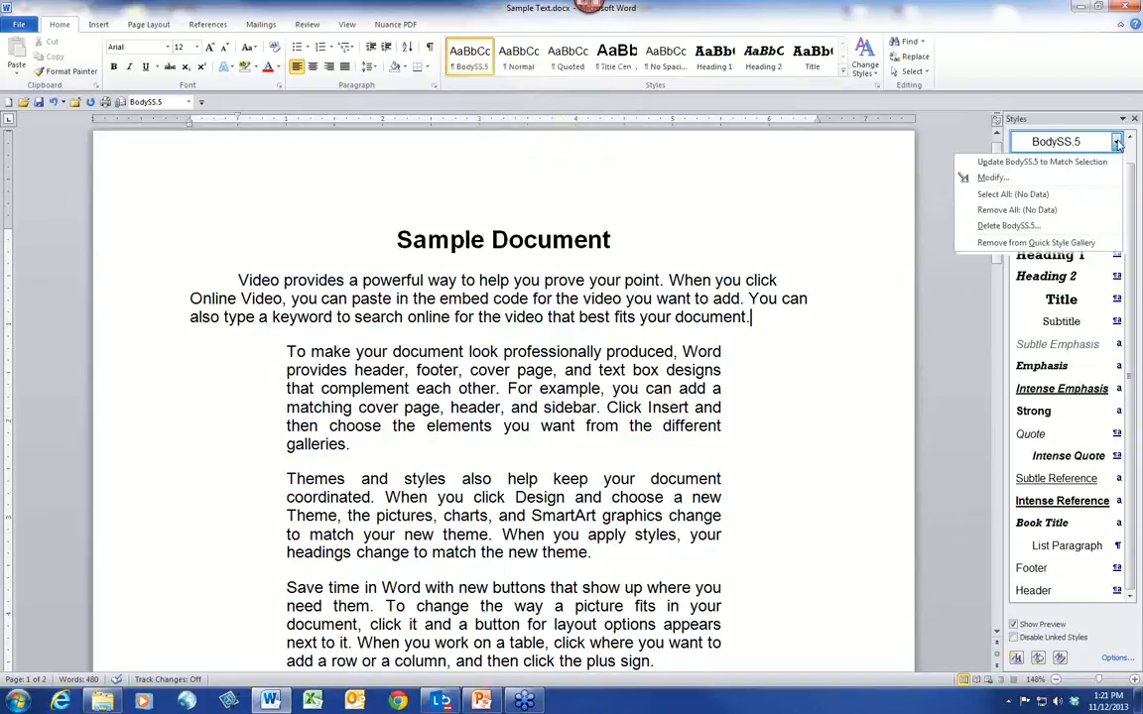
{"action": "left_click", "coordinate": [992, 179]}
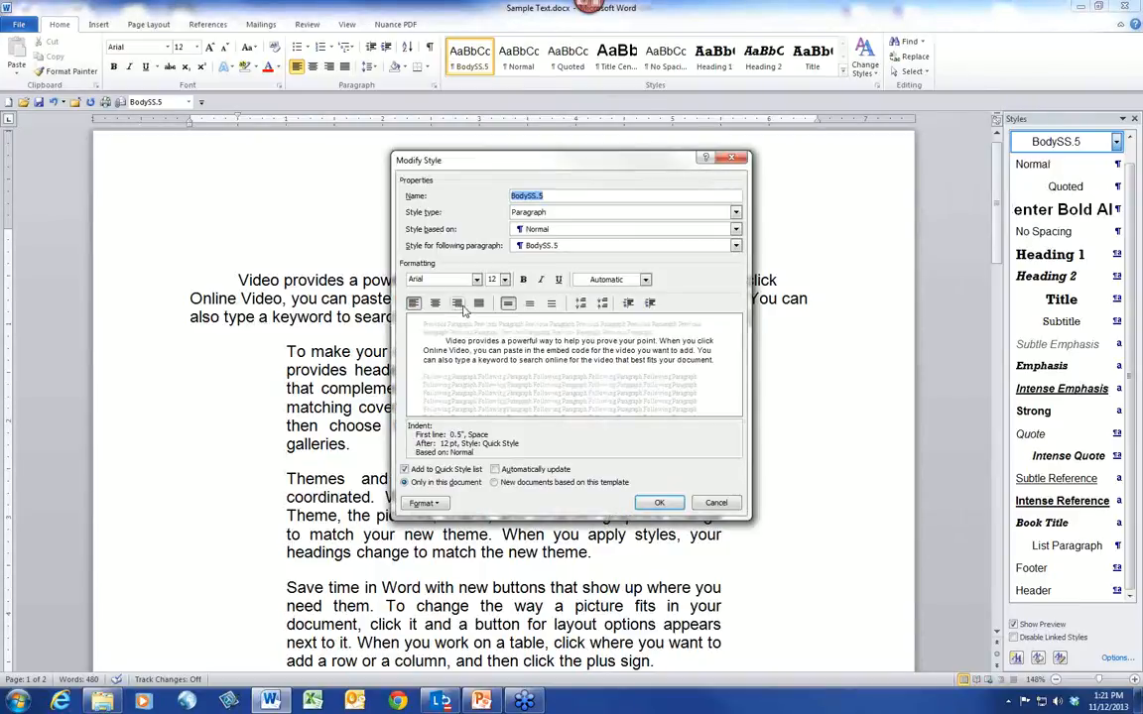
{"action": "left_click", "coordinate": [480, 305]}
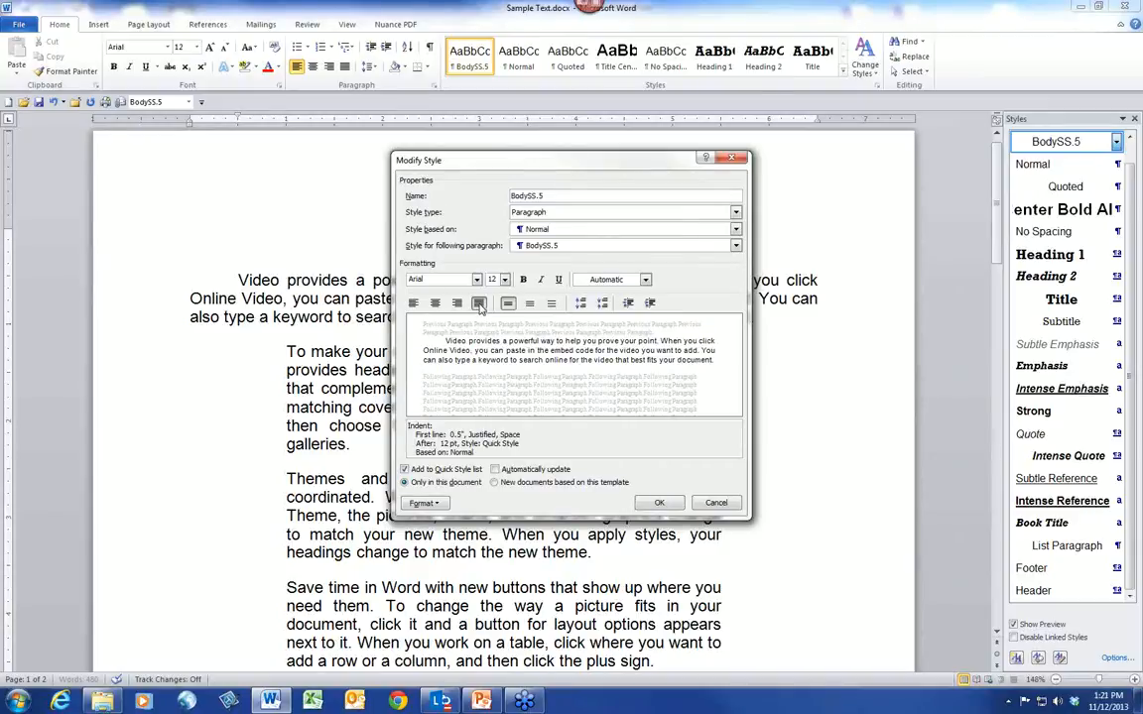
{"action": "left_click", "coordinate": [659, 503]}
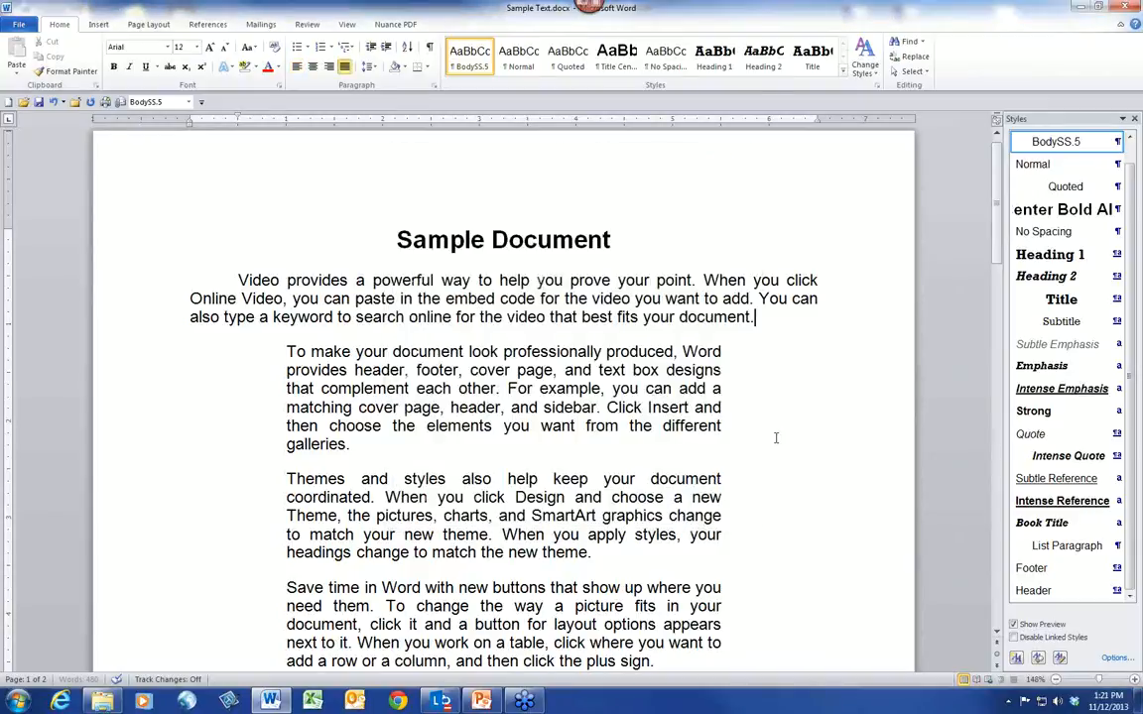
{"action": "left_click", "coordinate": [787, 426]}
{"action": "scroll", "coordinate": [786, 425], "scroll_direction": "down", "scroll_amount": 1}
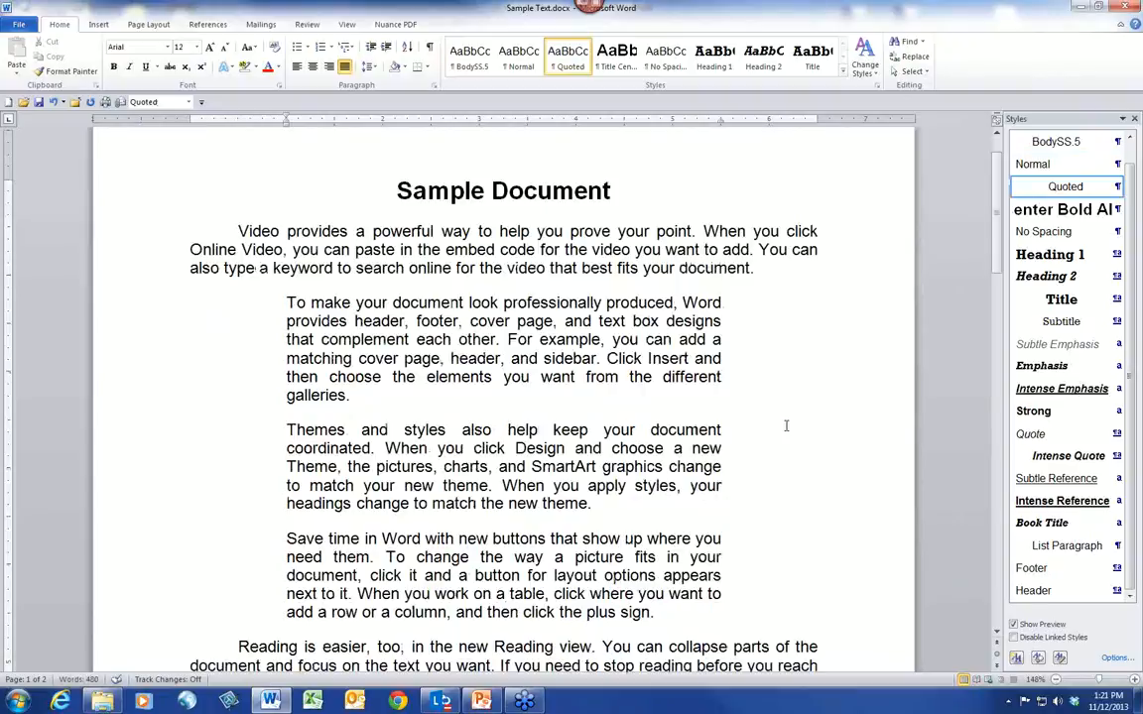
{"action": "scroll", "coordinate": [785, 426], "scroll_direction": "down", "scroll_amount": 2}
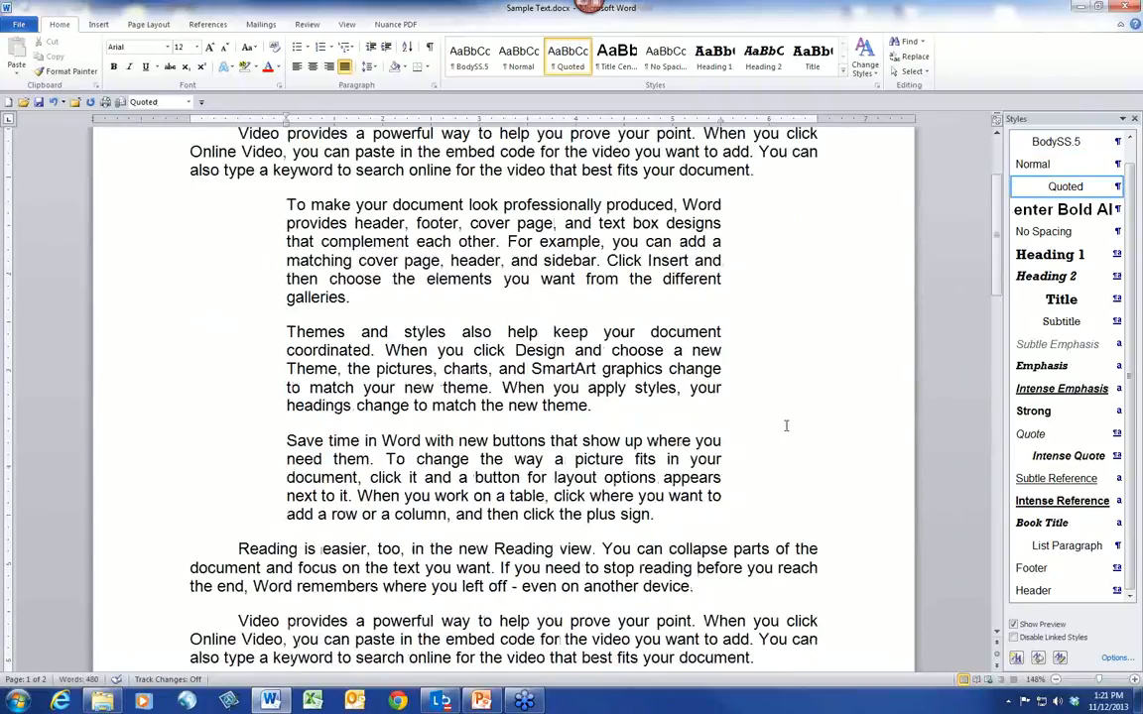
{"action": "scroll", "coordinate": [787, 425], "scroll_direction": "down", "scroll_amount": 13}
{"action": "scroll", "coordinate": [786, 426], "scroll_direction": "down", "scroll_amount": 1}
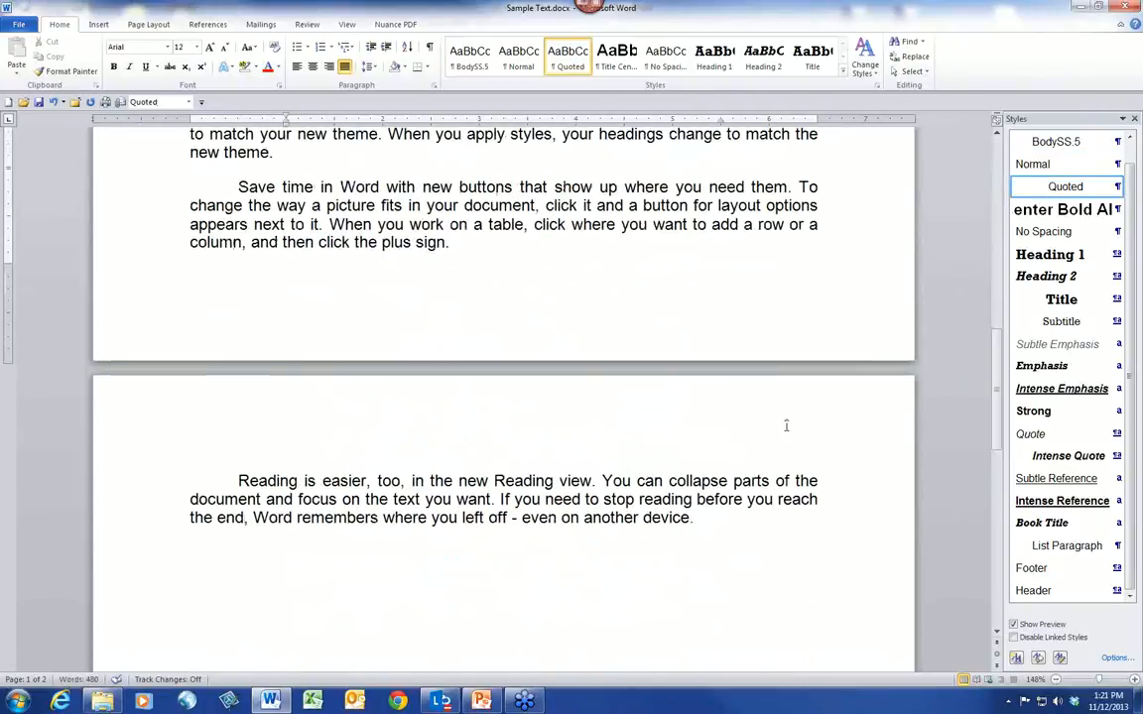
Modify the Title Center Bold All Caps style so that its font uses the All caps effect.
{"action": "scroll", "coordinate": [786, 426], "scroll_direction": "up", "scroll_amount": 8}
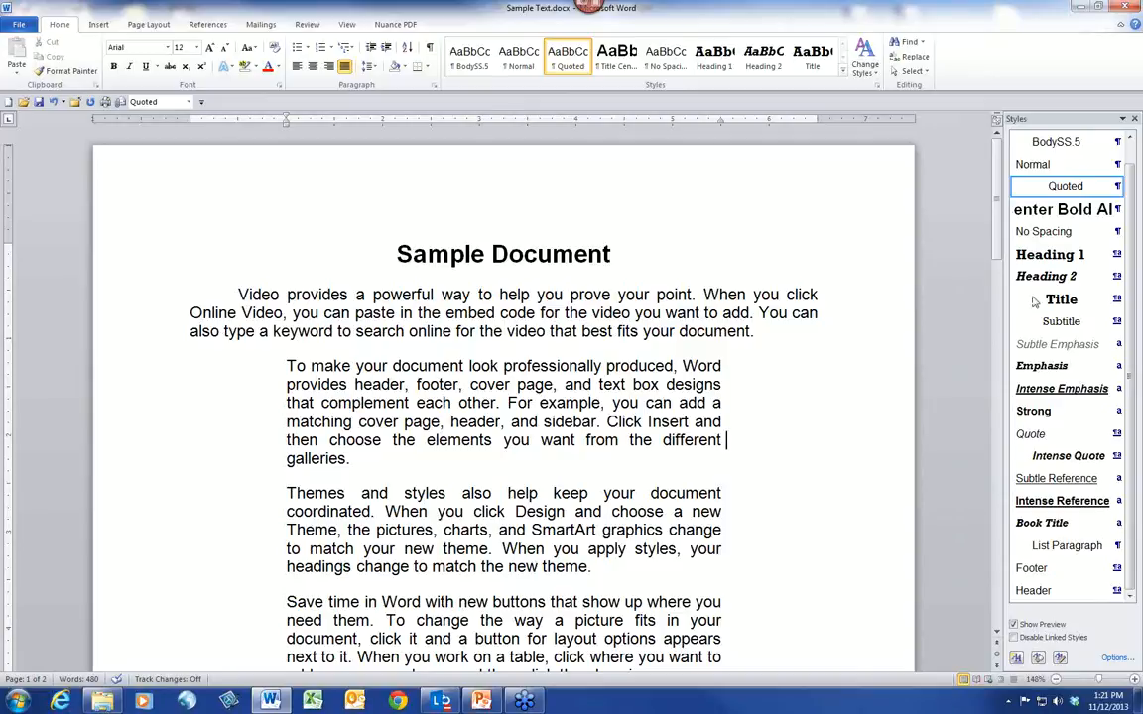
{"action": "right_click", "coordinate": [1041, 216]}
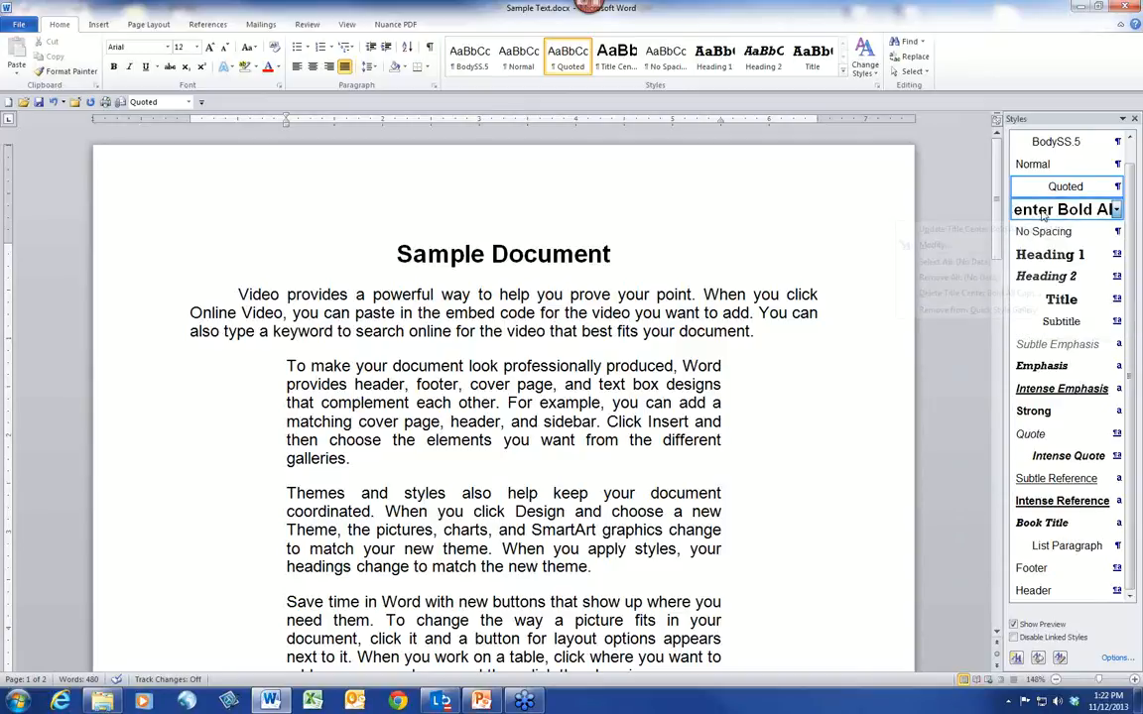
{"action": "left_click", "coordinate": [853, 244]}
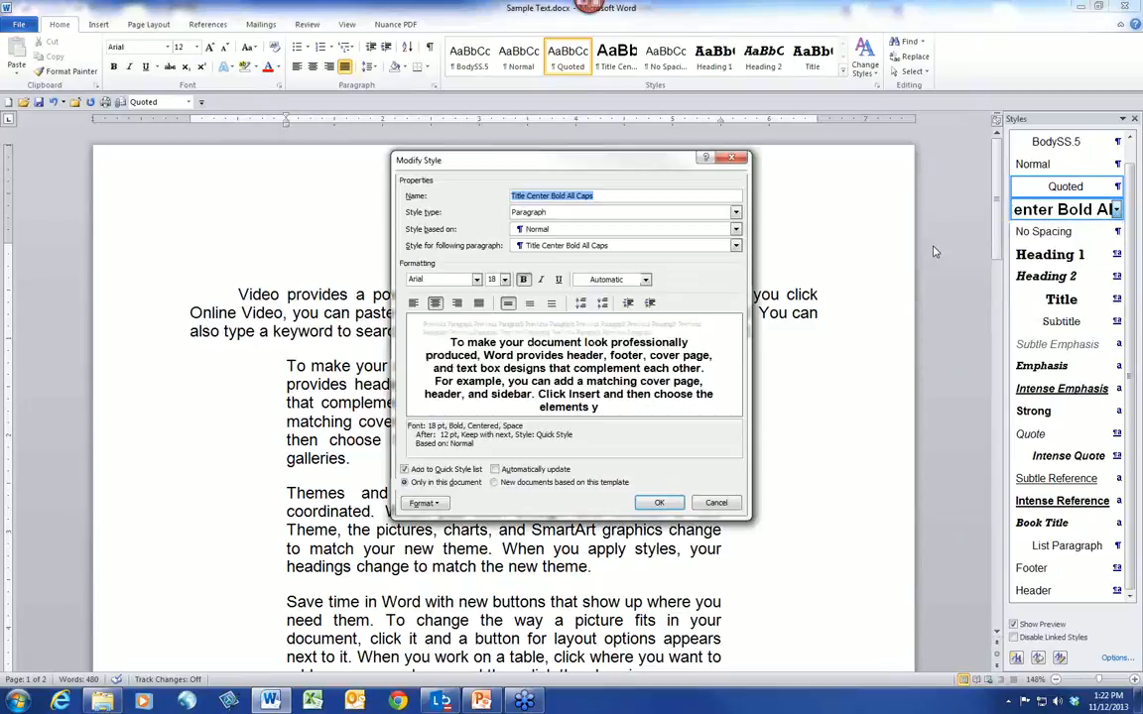
{"action": "left_click", "coordinate": [437, 507]}
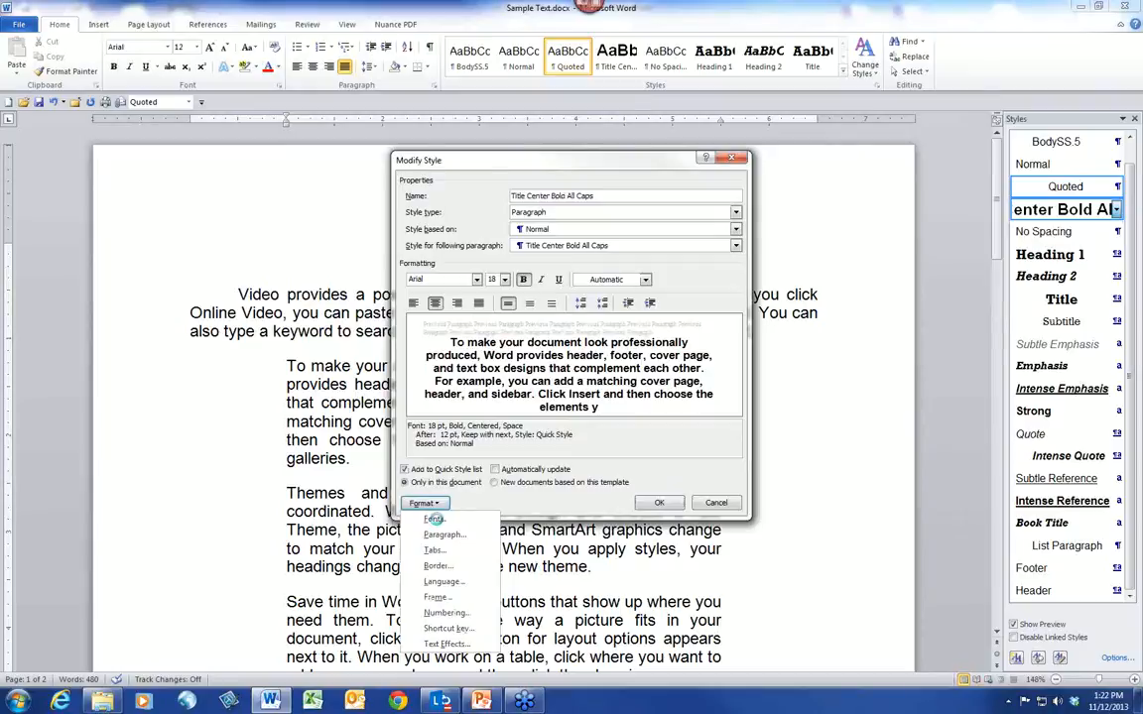
{"action": "left_click", "coordinate": [434, 518]}
{"action": "left_click", "coordinate": [621, 362]}
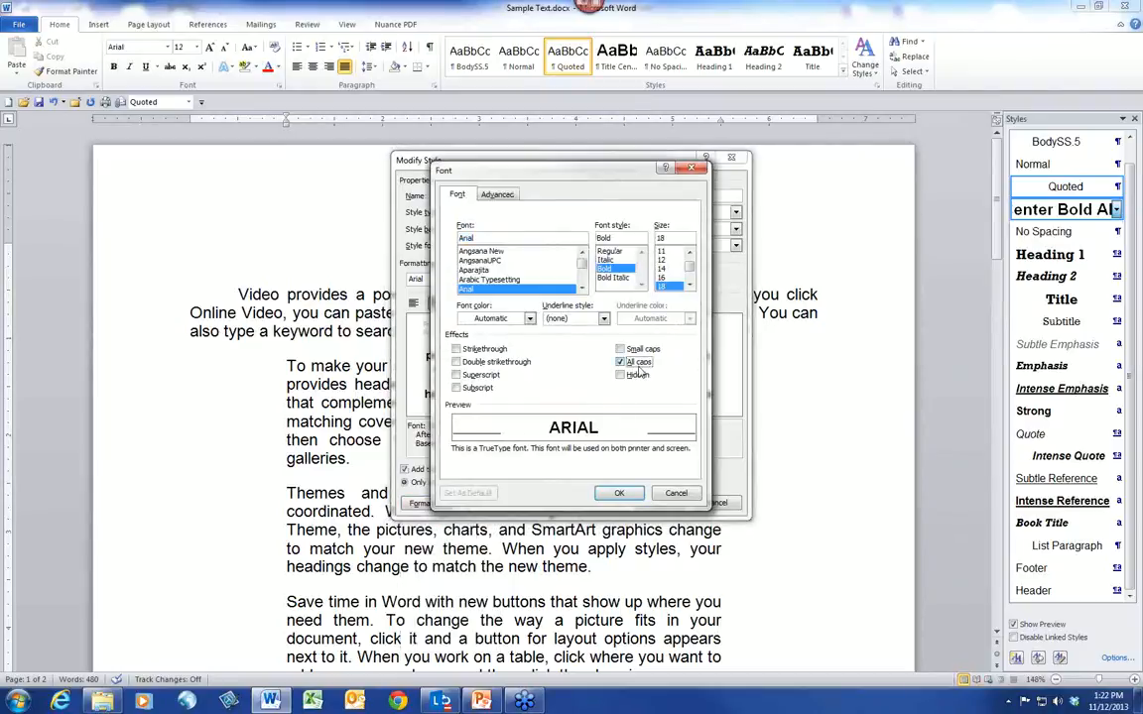
{"action": "left_click", "coordinate": [619, 493]}
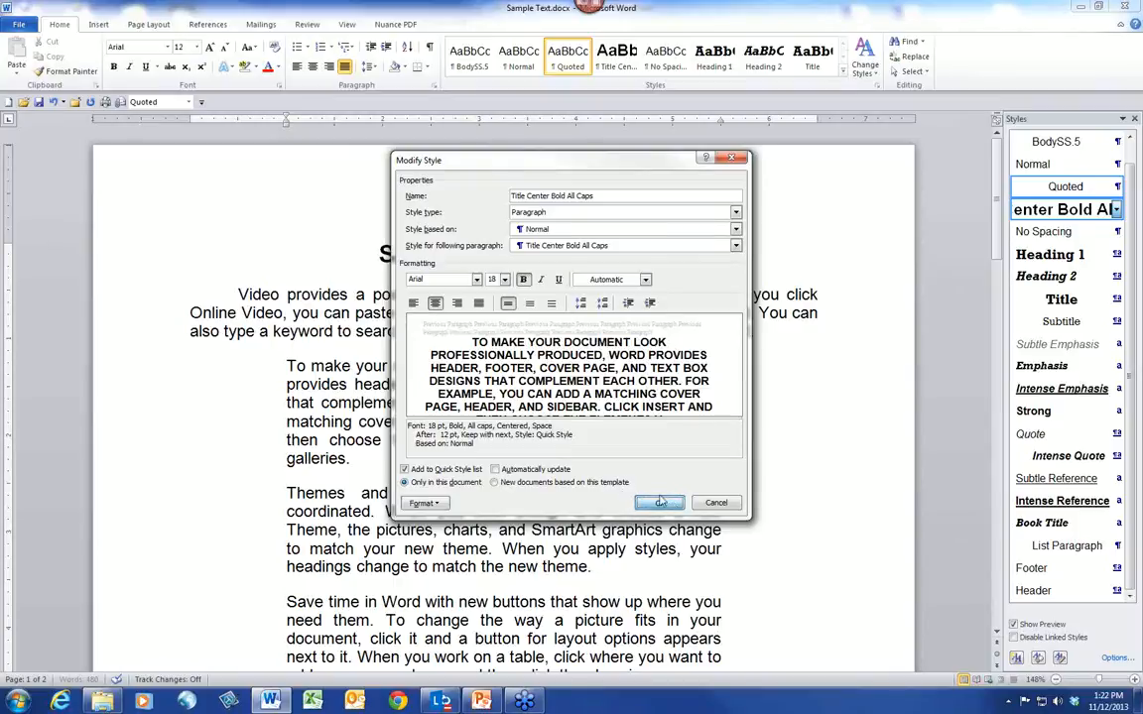
{"action": "left_click", "coordinate": [659, 502]}
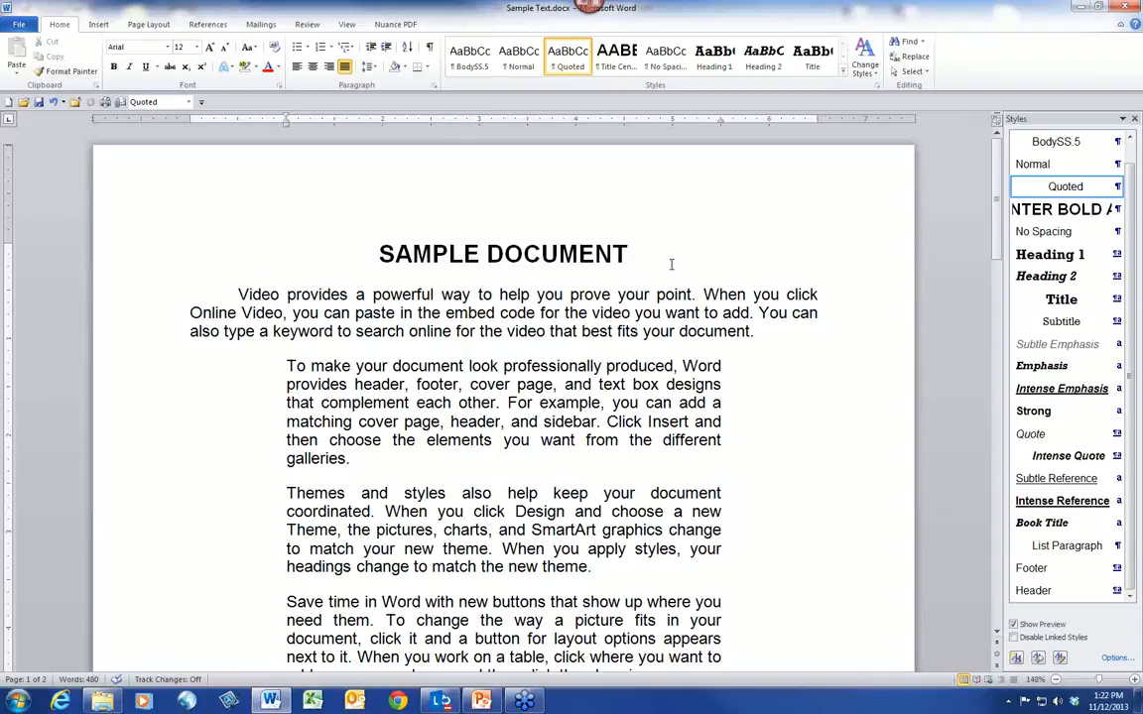
{"action": "scroll", "coordinate": [468, 631], "scroll_direction": "down", "scroll_amount": 1}
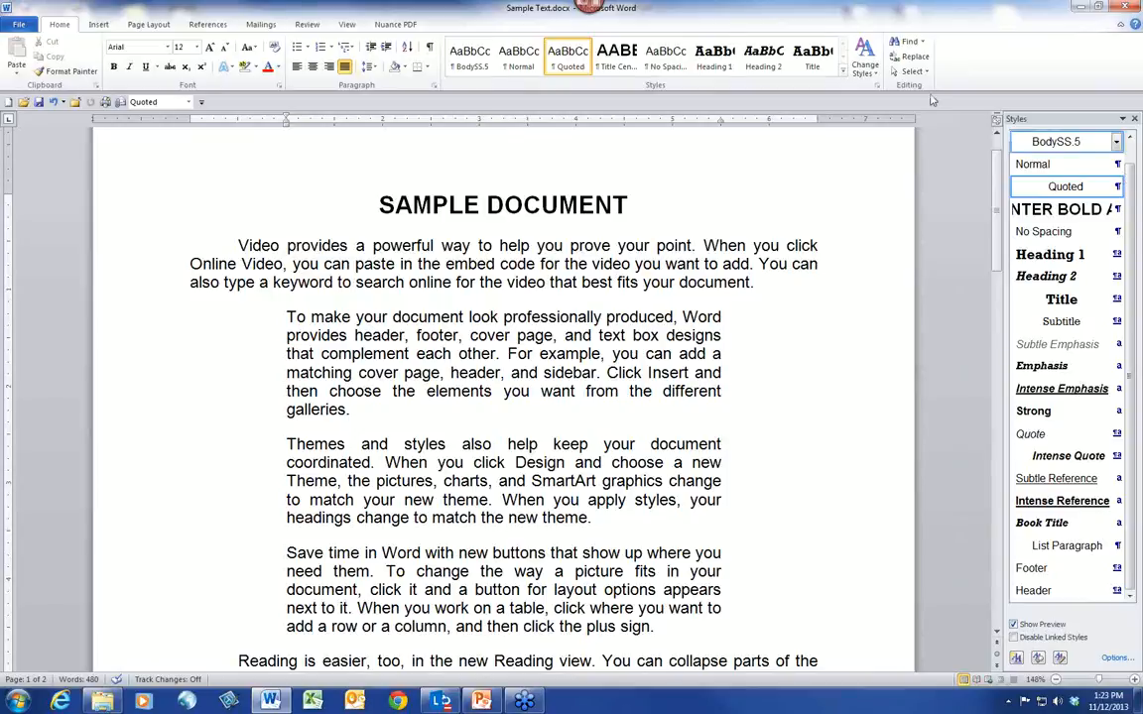
Save the formatted document under the new file name Sample Text-Final.docx.
{"action": "left_click", "coordinate": [27, 30]}
{"action": "key", "text": "Escape"}
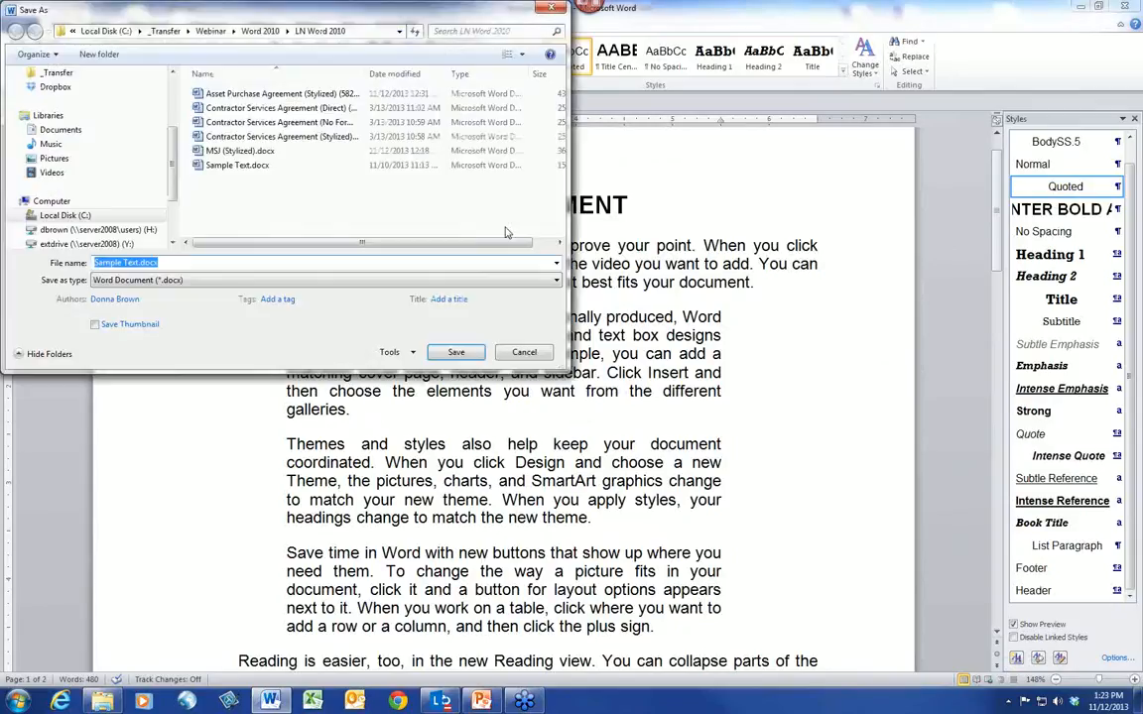
{"action": "left_click", "coordinate": [138, 262]}
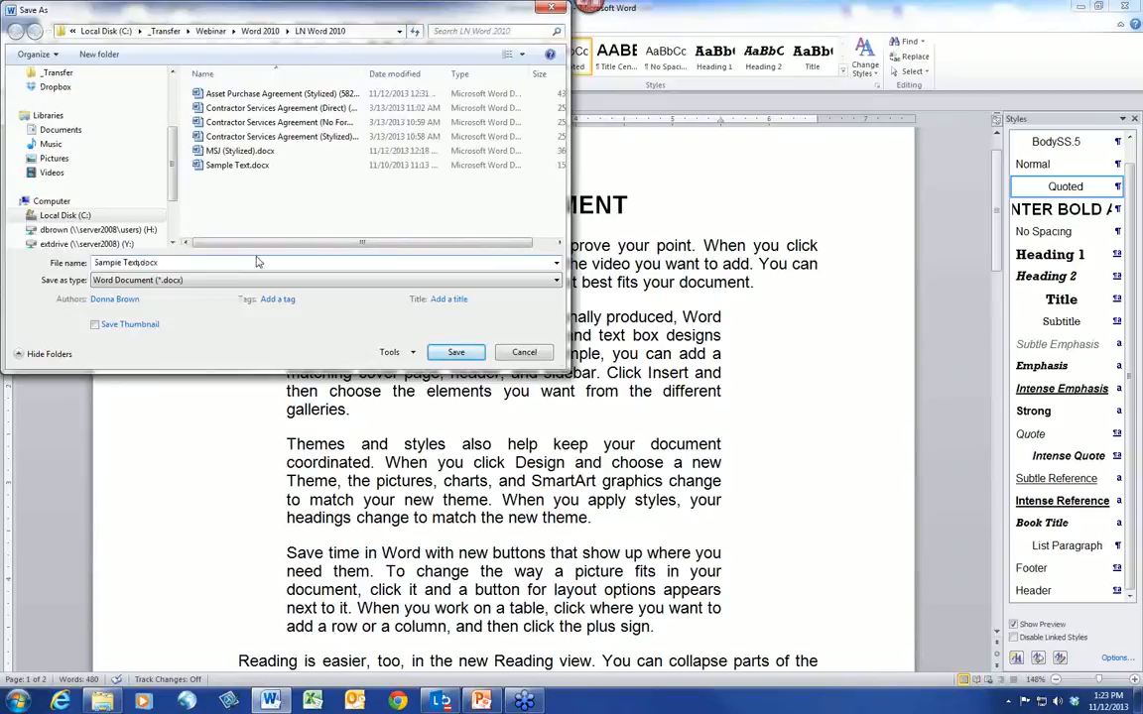
{"action": "type", "text": "-Final"}
{"action": "key", "text": "Return"}
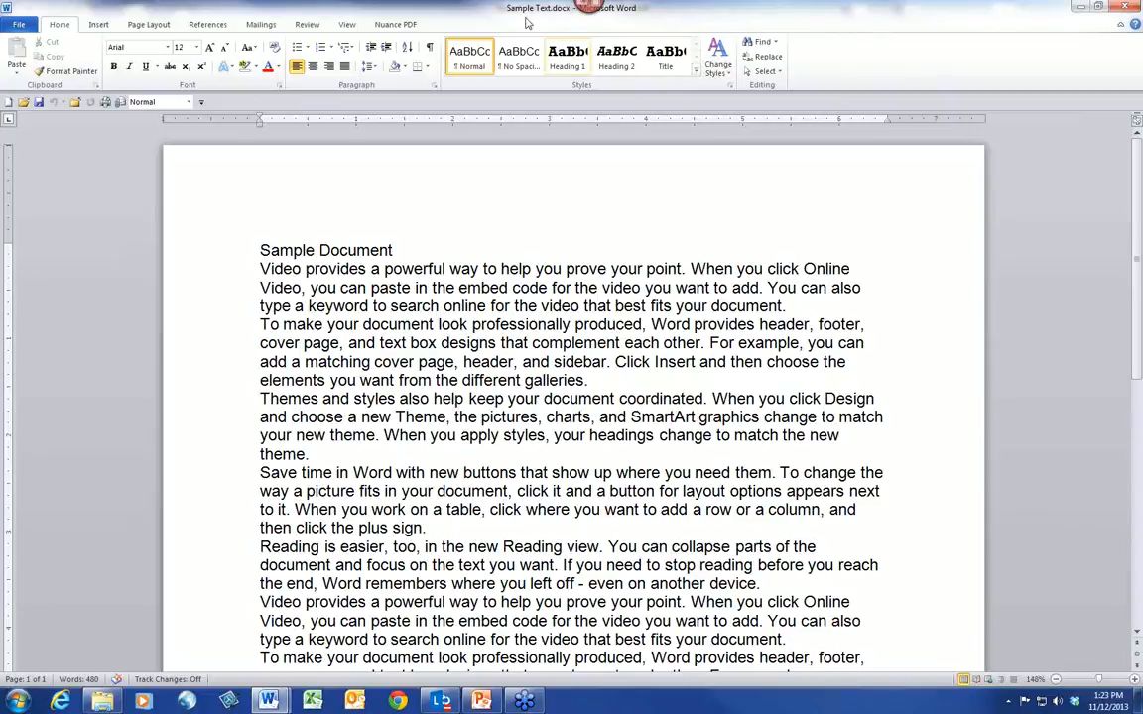
Show the unformatted Sample Text document in Draft view and set the style area pane width to 1 inch.
{"action": "left_click", "coordinate": [347, 25]}
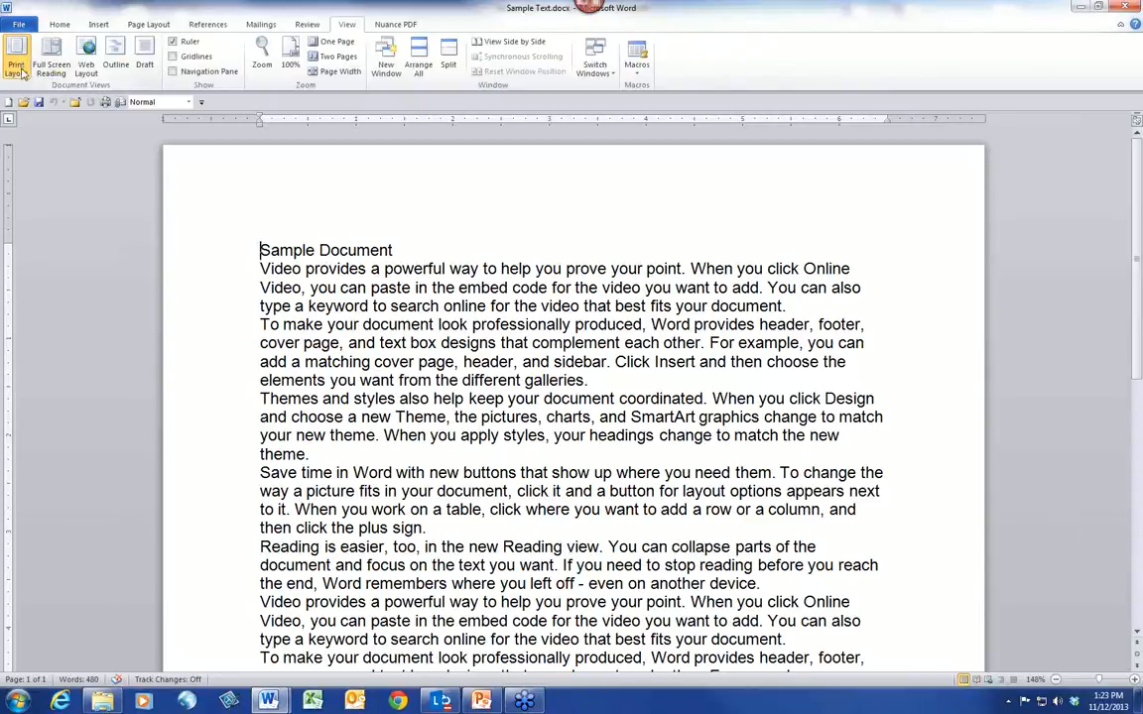
{"action": "left_click", "coordinate": [147, 58]}
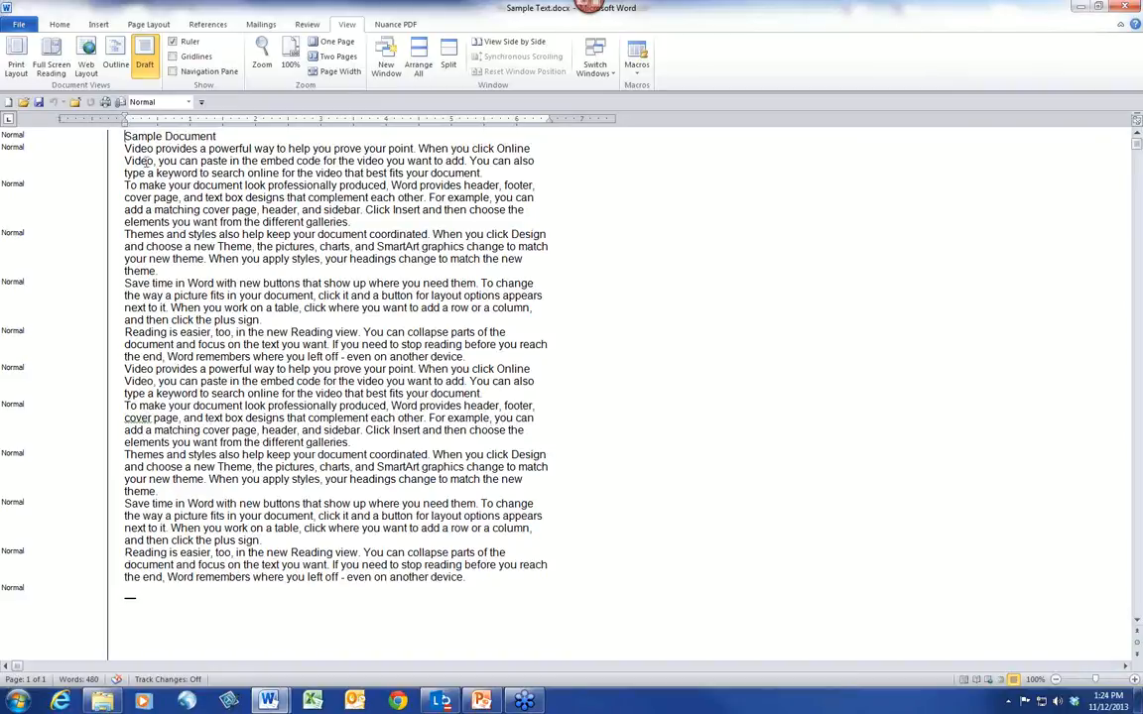
{"action": "left_click", "coordinate": [23, 28]}
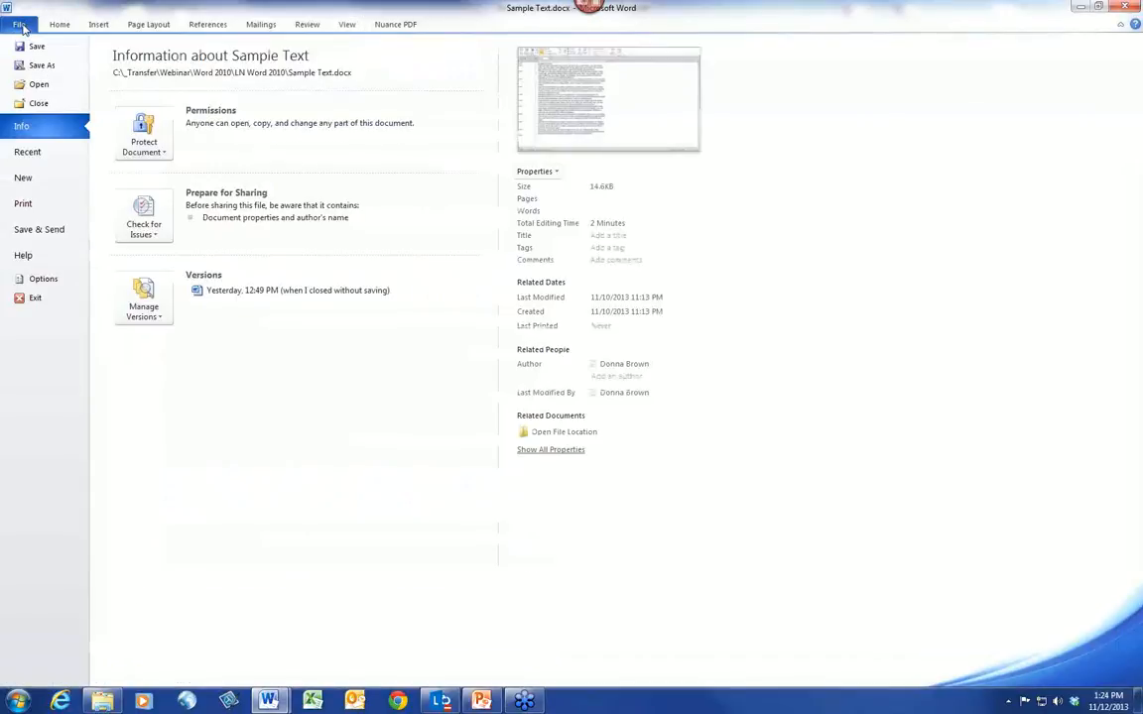
{"action": "left_click", "coordinate": [35, 281]}
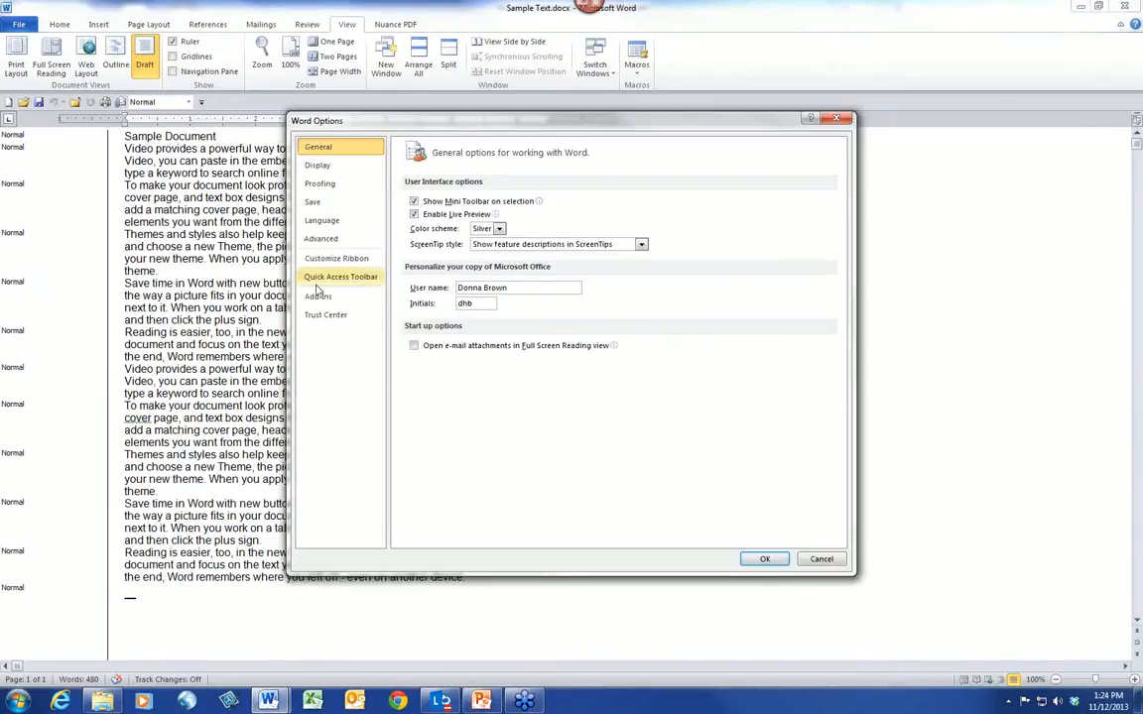
{"action": "left_click", "coordinate": [321, 239]}
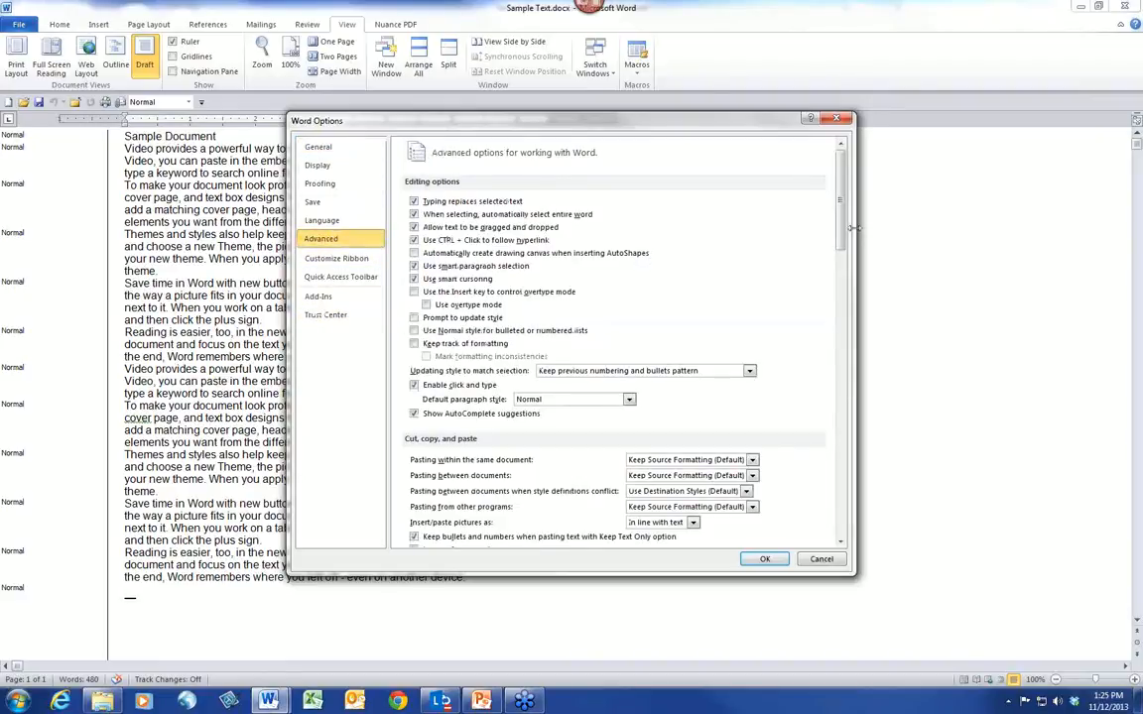
{"action": "left_click_drag", "start_coordinate": [839, 223], "coordinate": [851, 371]}
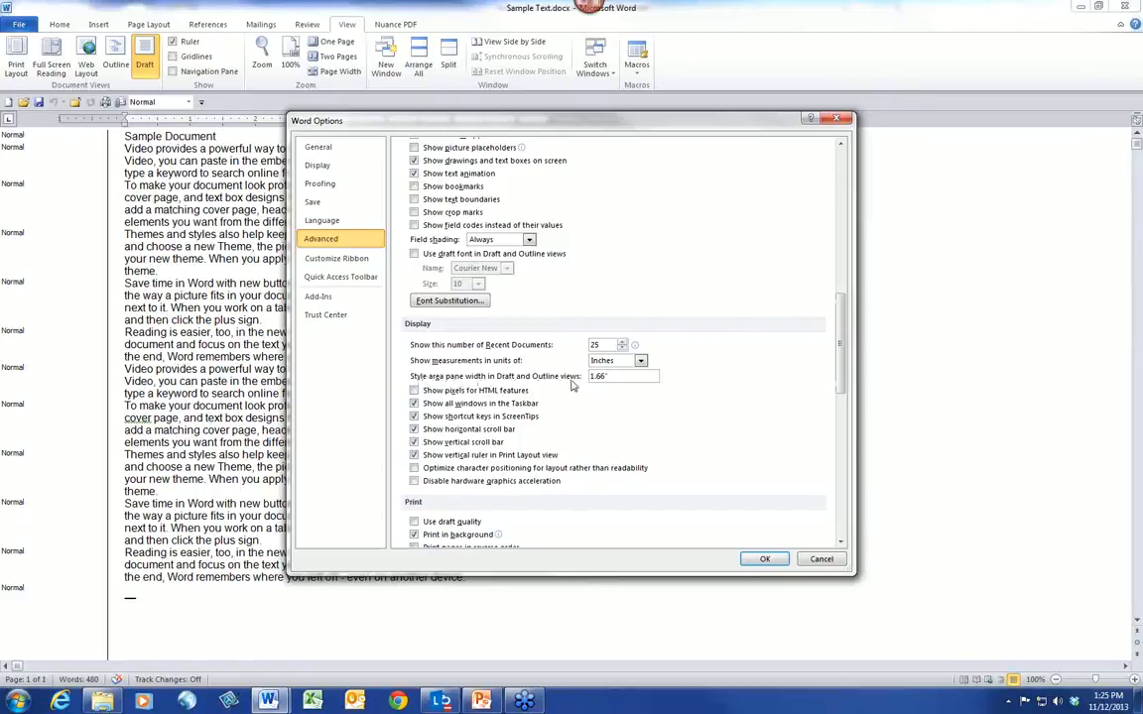
{"action": "left_click_drag", "start_coordinate": [610, 377], "coordinate": [572, 375]}
{"action": "left_click_drag", "start_coordinate": [572, 375], "coordinate": [518, 370]}
{"action": "type", "text": "1"}
{"action": "left_click", "coordinate": [765, 558]}
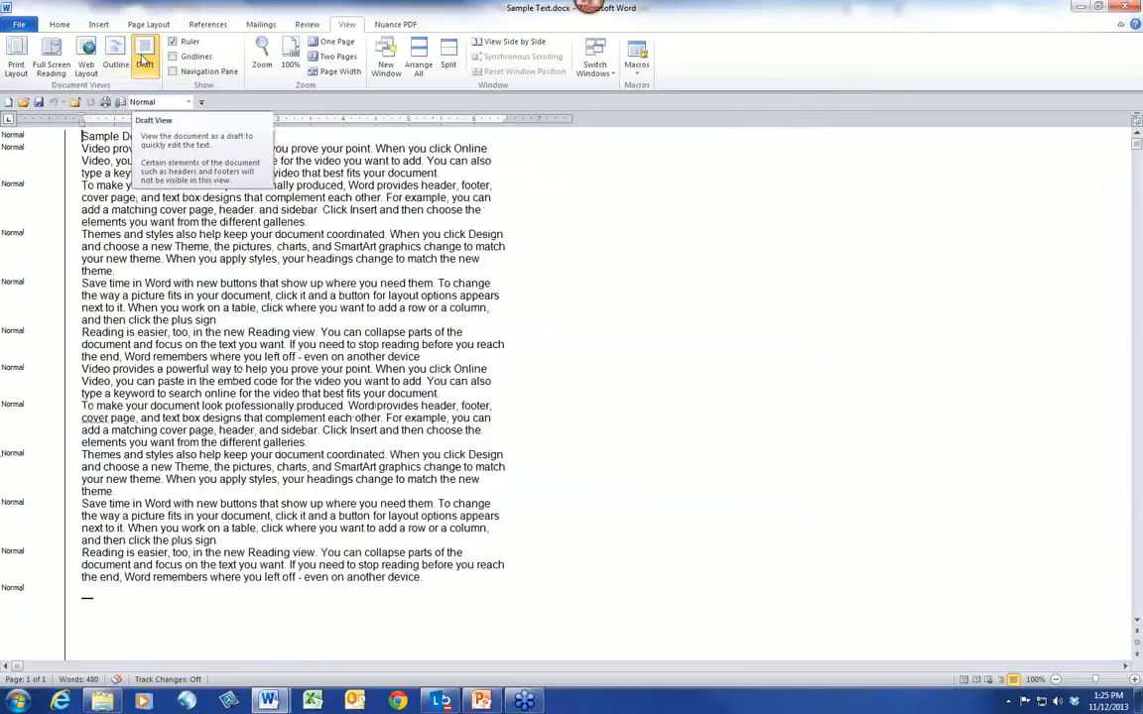
Widen the style area pane slightly, compare Print Layout with Draft view, and return to Print Layout.
{"action": "left_click_drag", "start_coordinate": [66, 185], "coordinate": [82, 205]}
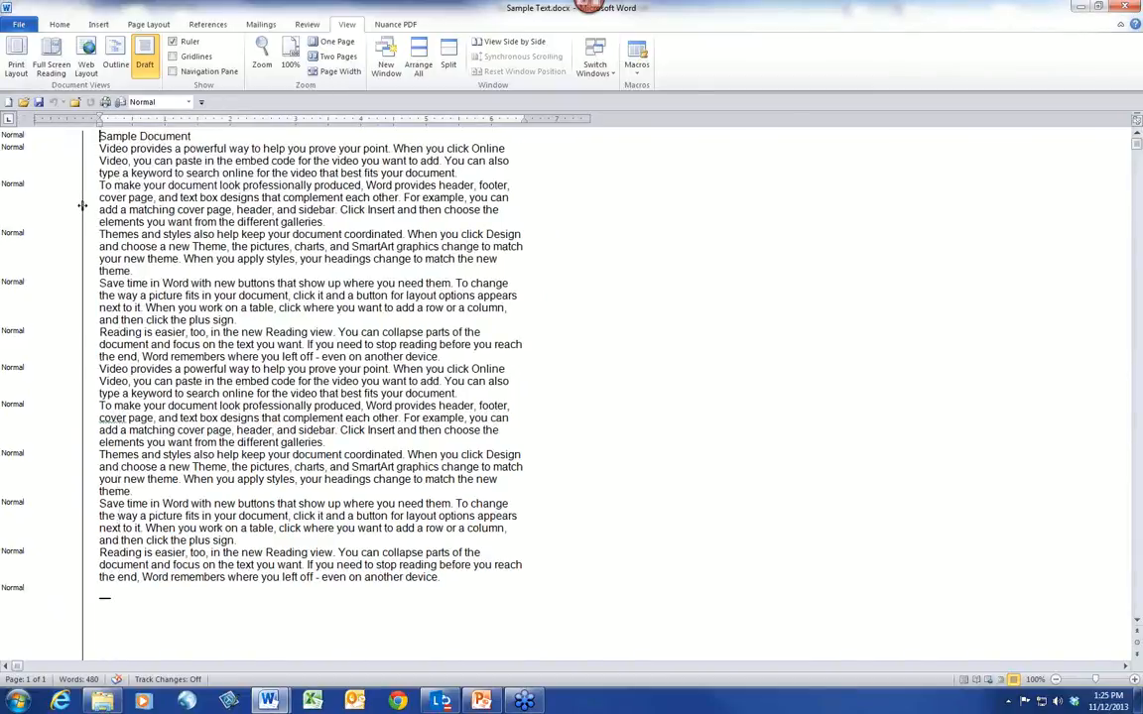
{"action": "left_click", "coordinate": [17, 62]}
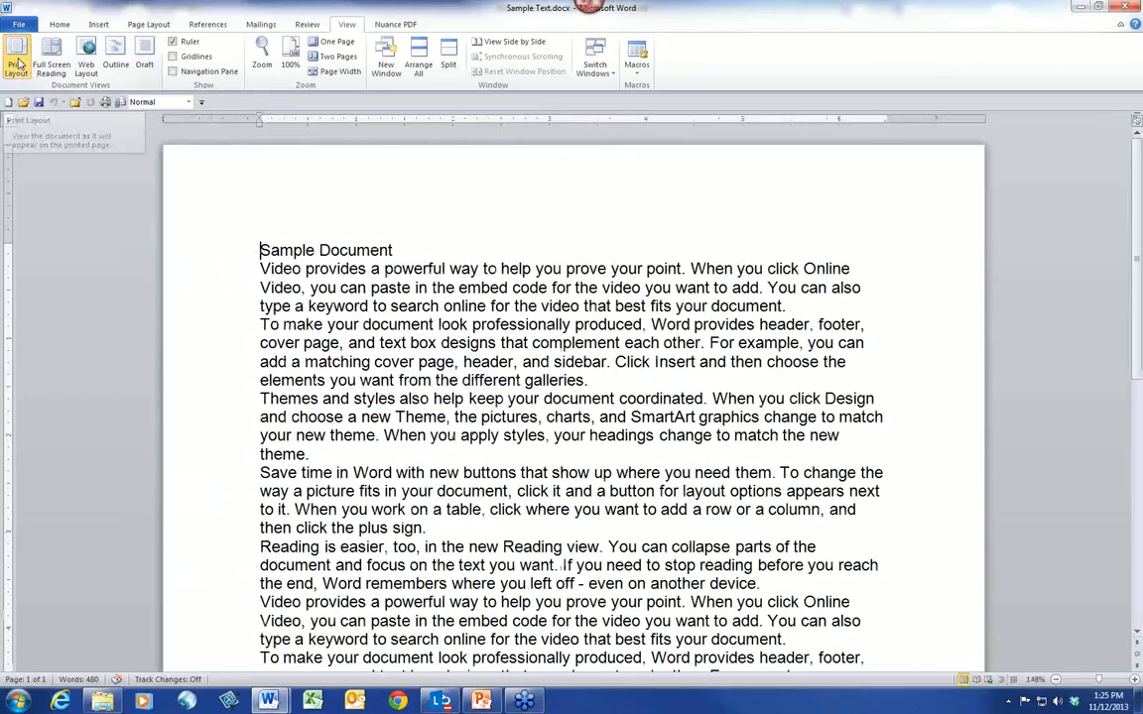
{"action": "key", "text": "ctrl+alt+n"}
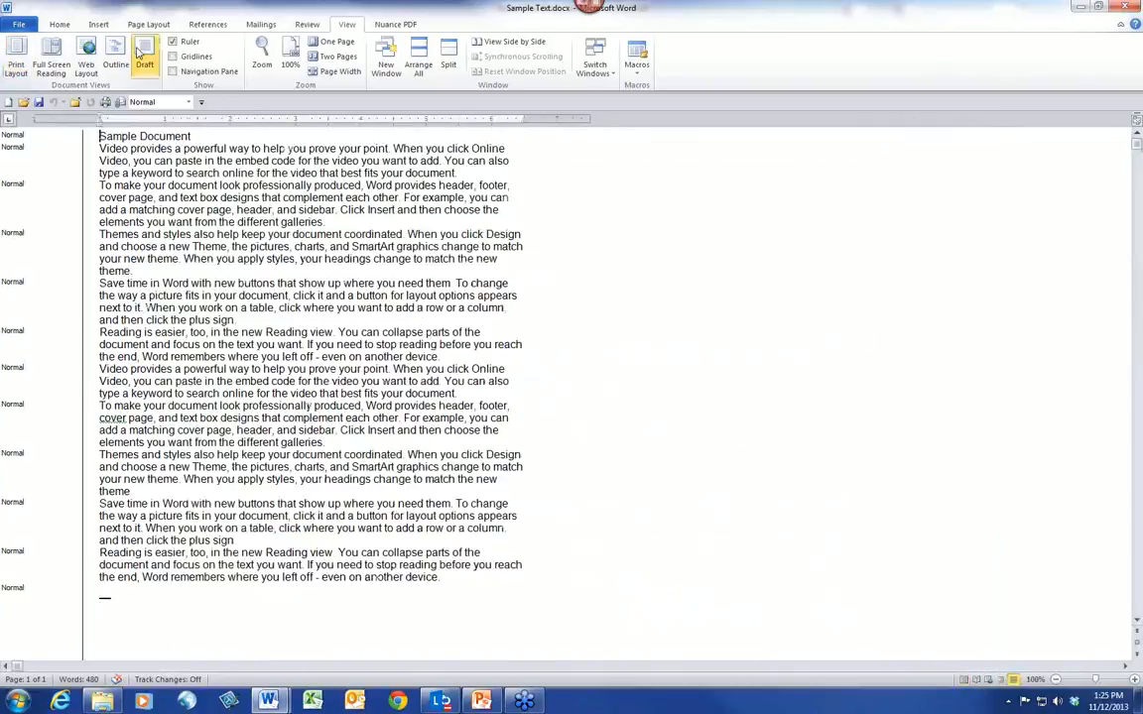
{"action": "left_click", "coordinate": [17, 61]}
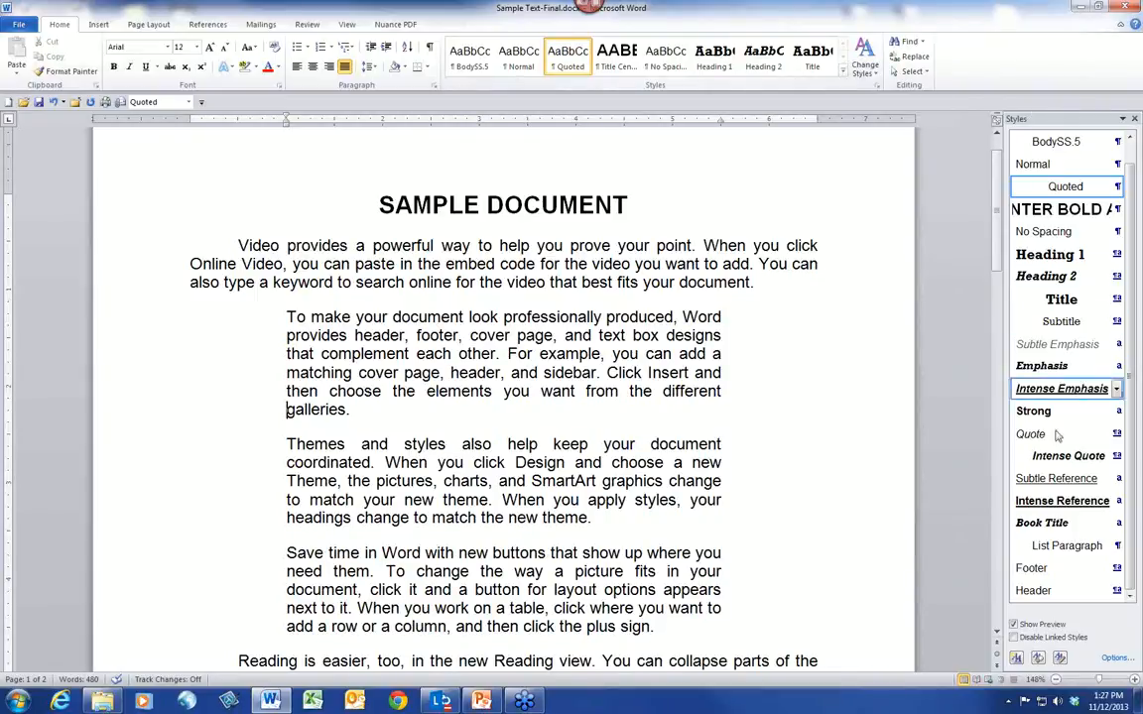
Close the list of styles in Sample Text-Final and remove No Spacing and Title from the Quick Style gallery.
{"action": "left_click", "coordinate": [1135, 119]}
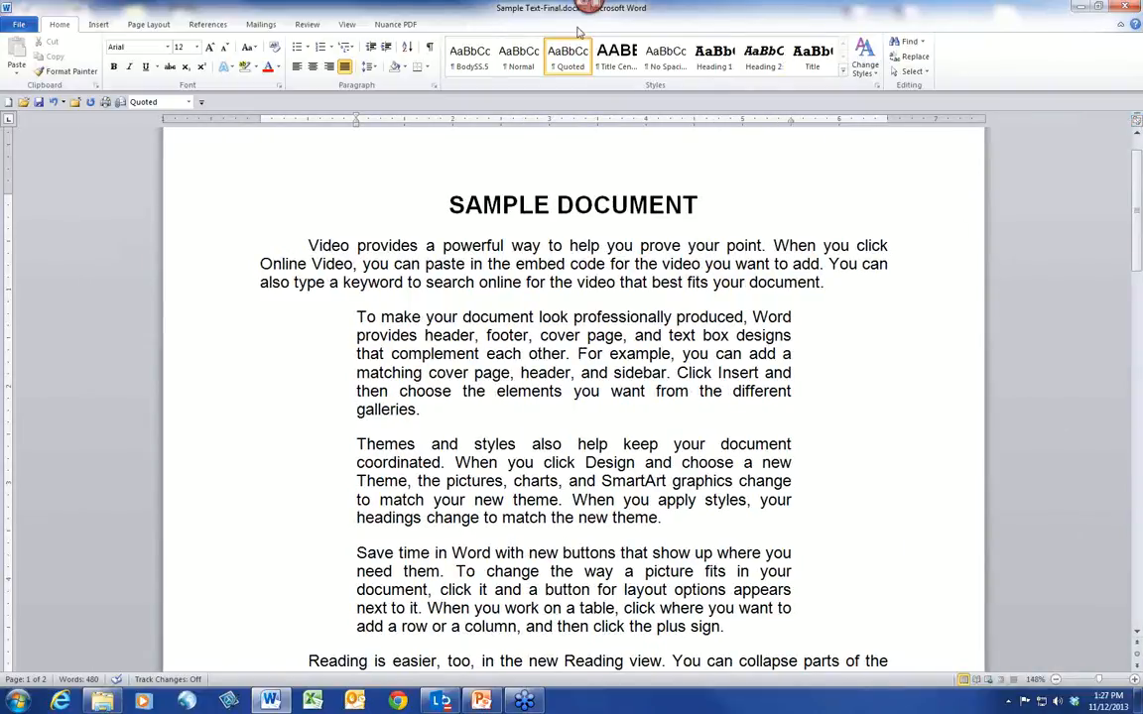
{"action": "left_click", "coordinate": [843, 72]}
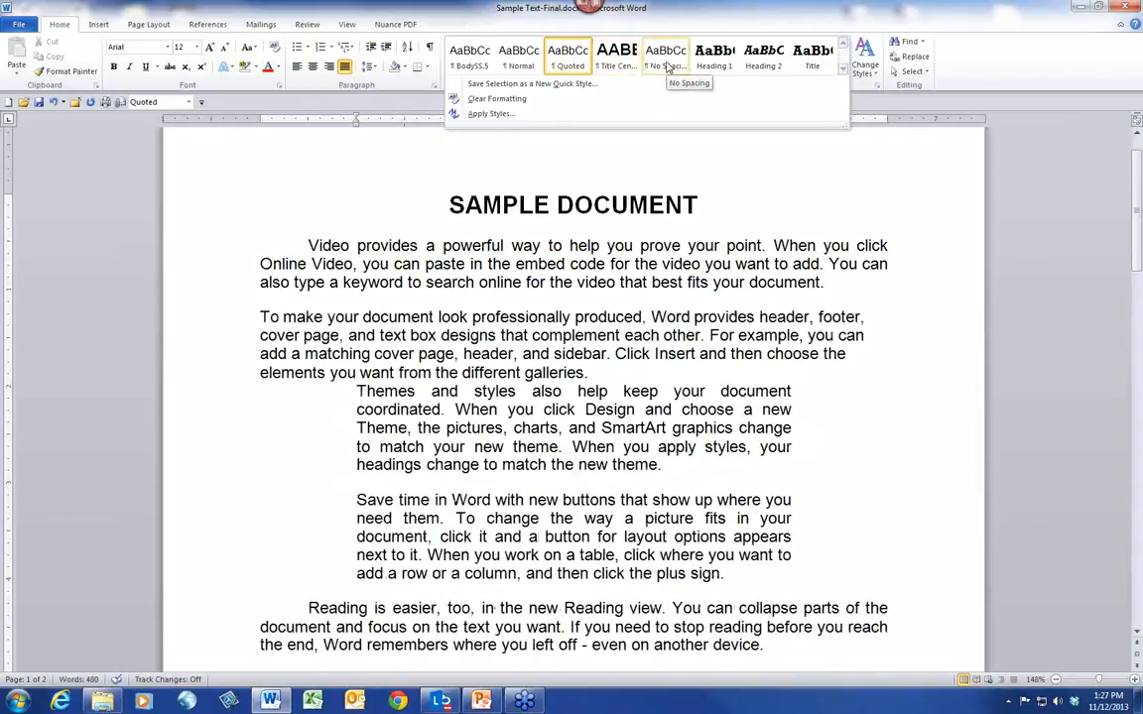
{"action": "right_click", "coordinate": [668, 65]}
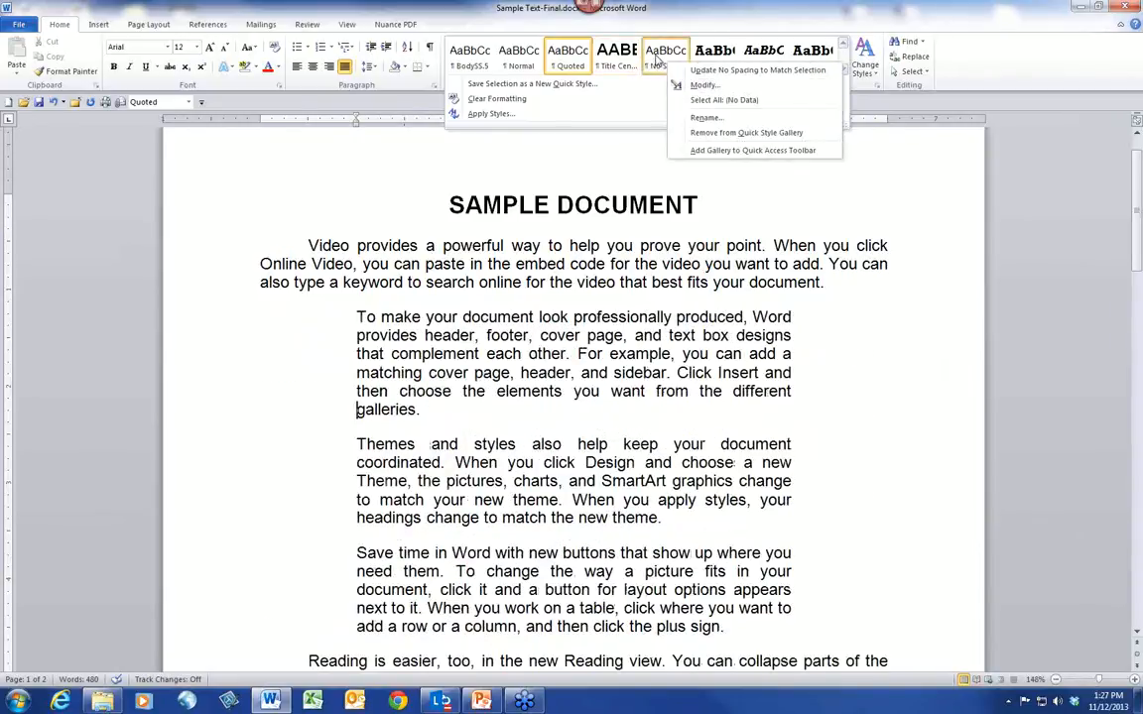
{"action": "left_click", "coordinate": [764, 133]}
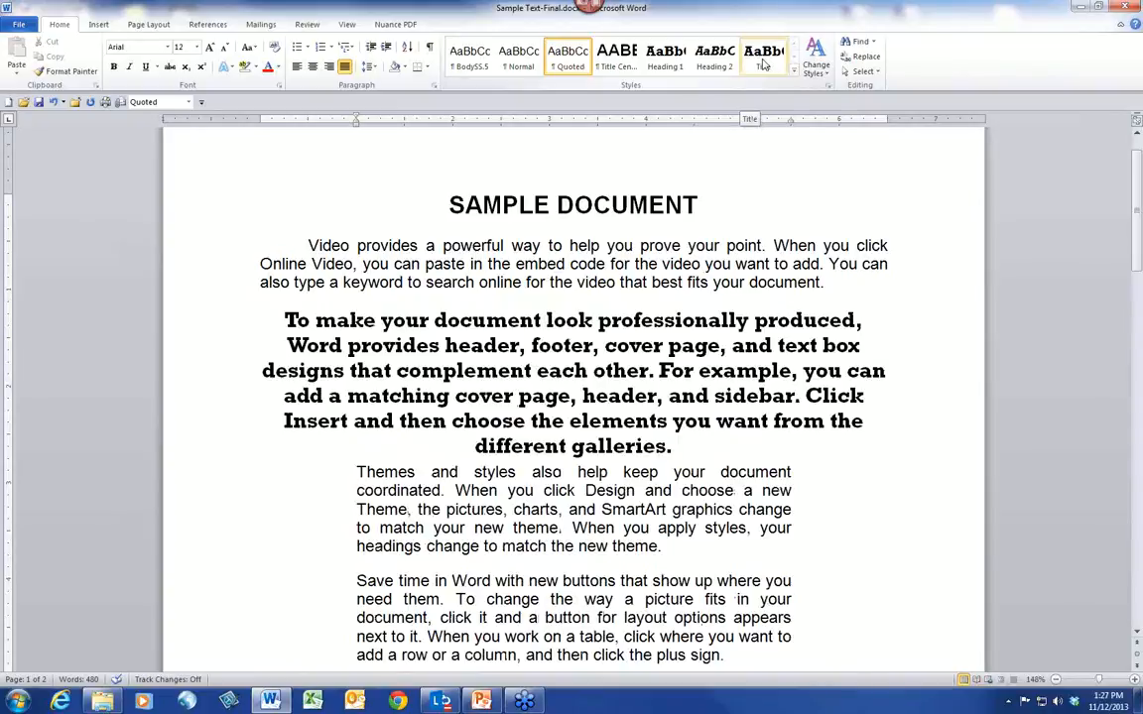
{"action": "right_click", "coordinate": [763, 64]}
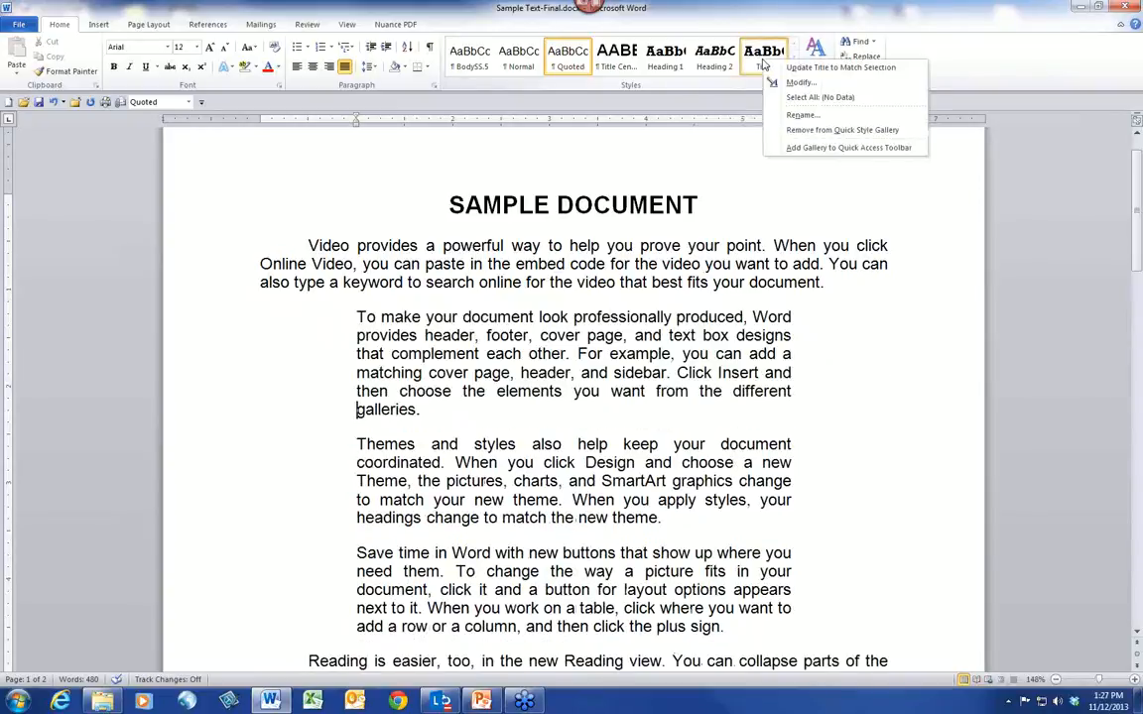
{"action": "left_click", "coordinate": [789, 130]}
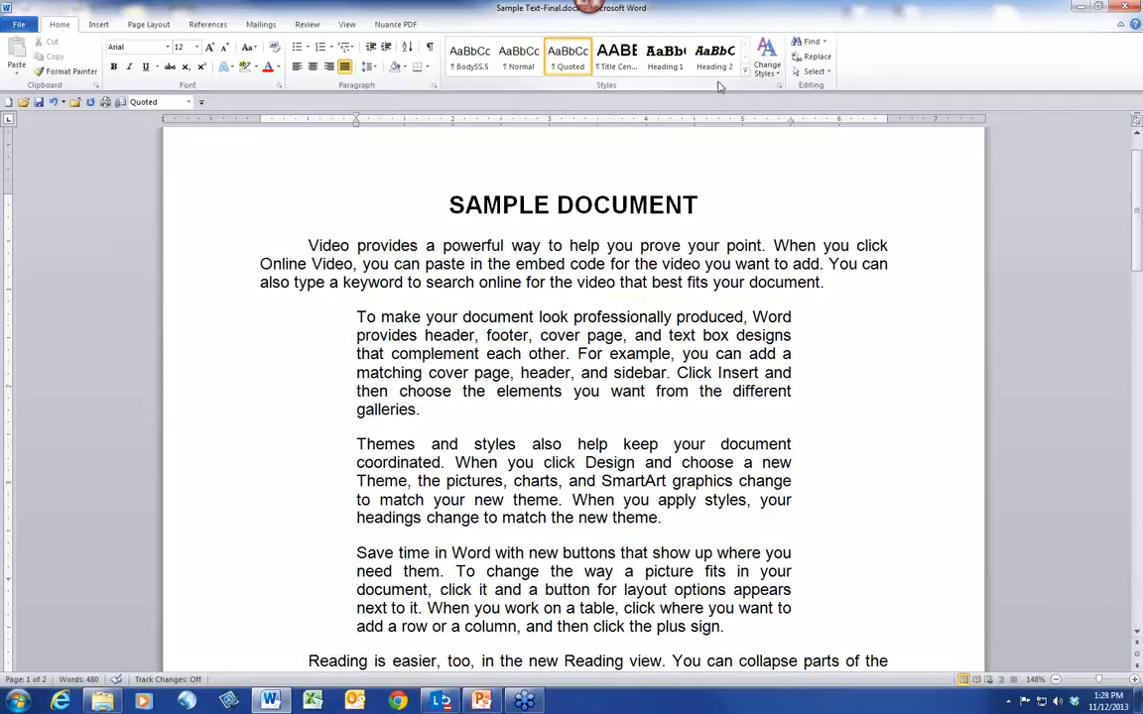
Save the document's current styles as a Quick Style set named Agreement.
{"action": "left_click", "coordinate": [770, 68]}
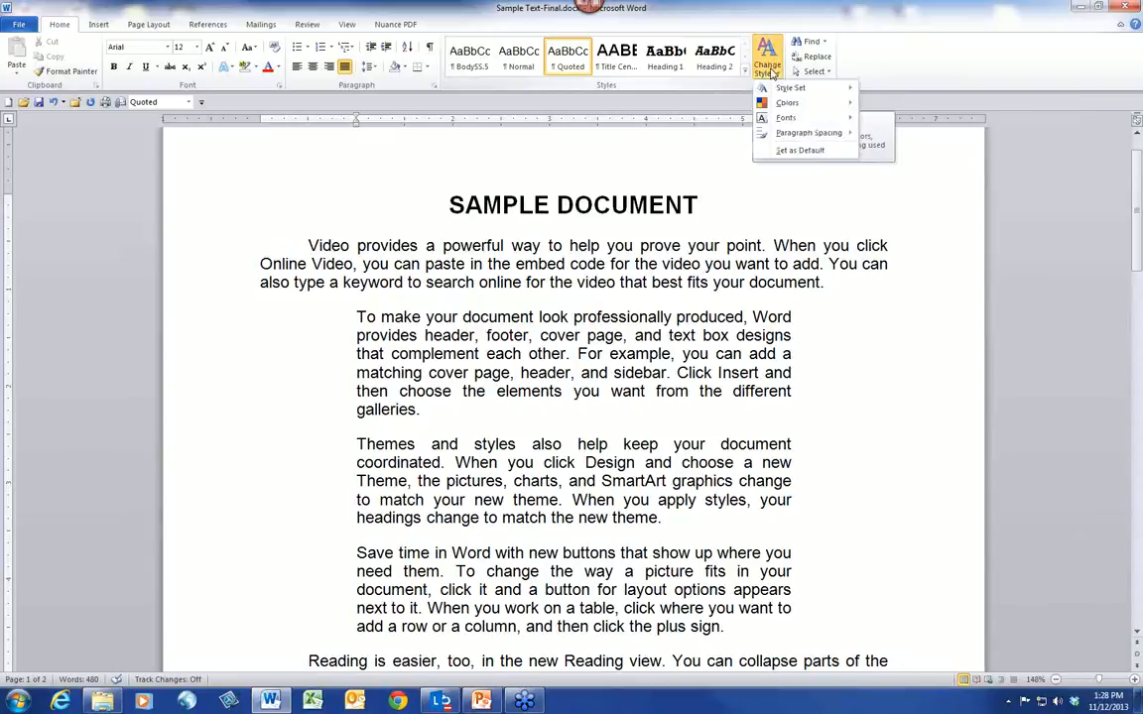
{"action": "mouse_move", "coordinate": [831, 89]}
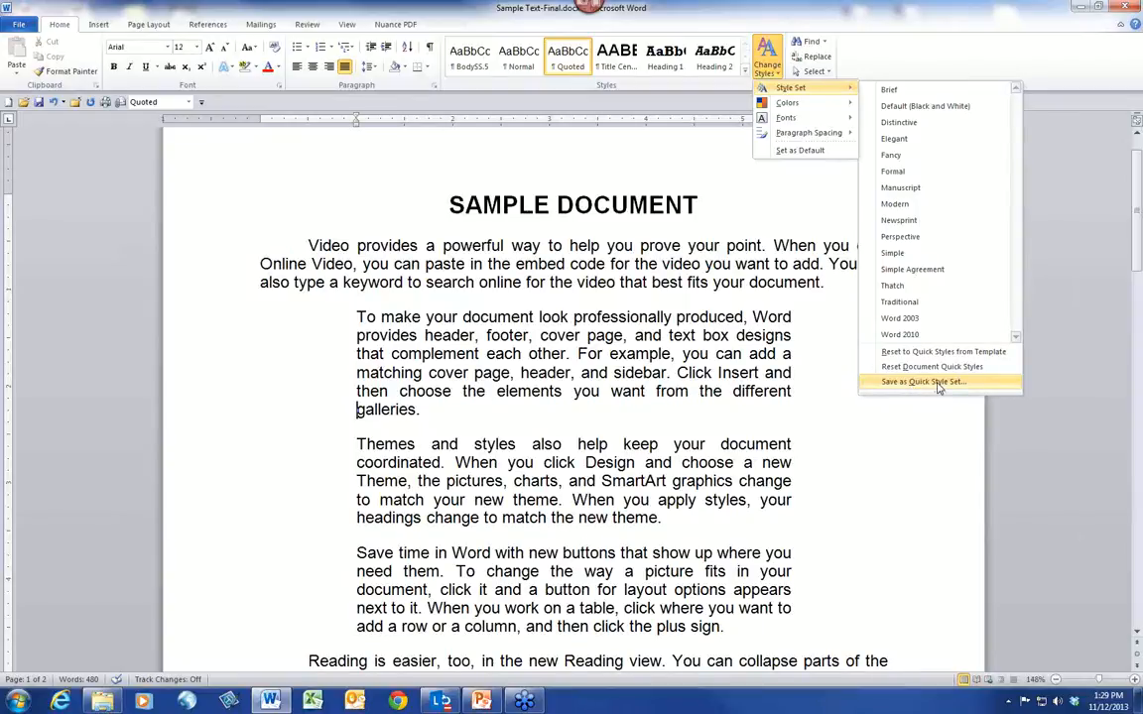
{"action": "left_click", "coordinate": [938, 384]}
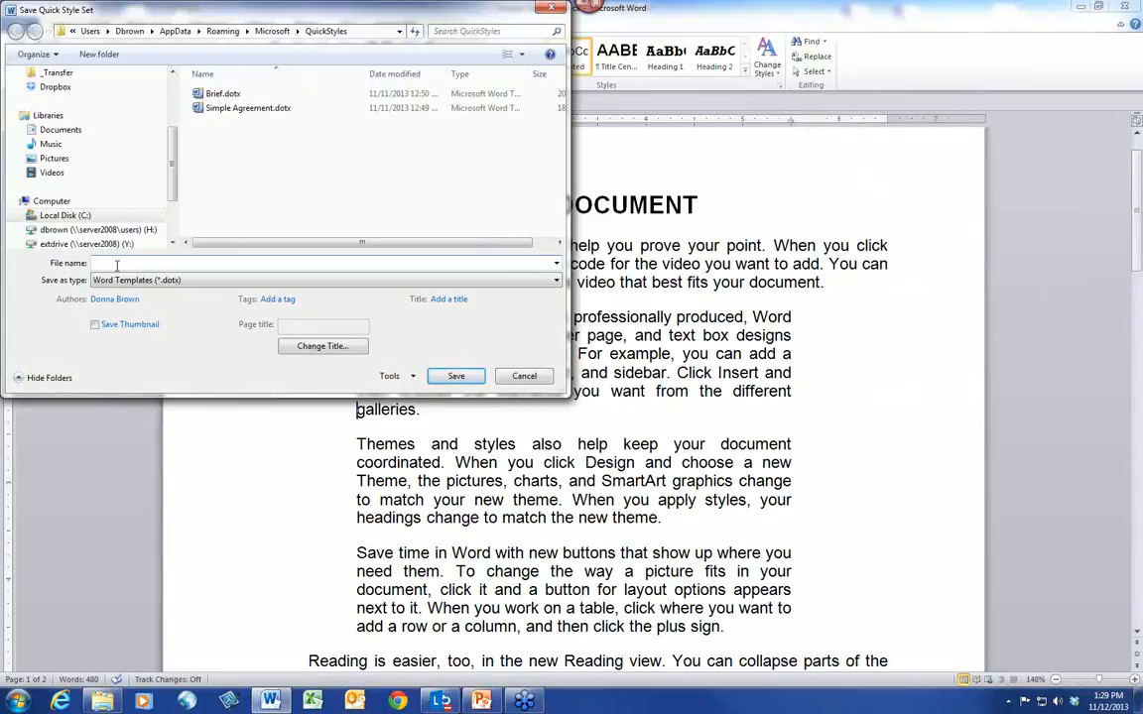
{"action": "type", "text": "Agreement"}
{"action": "left_click", "coordinate": [454, 379]}
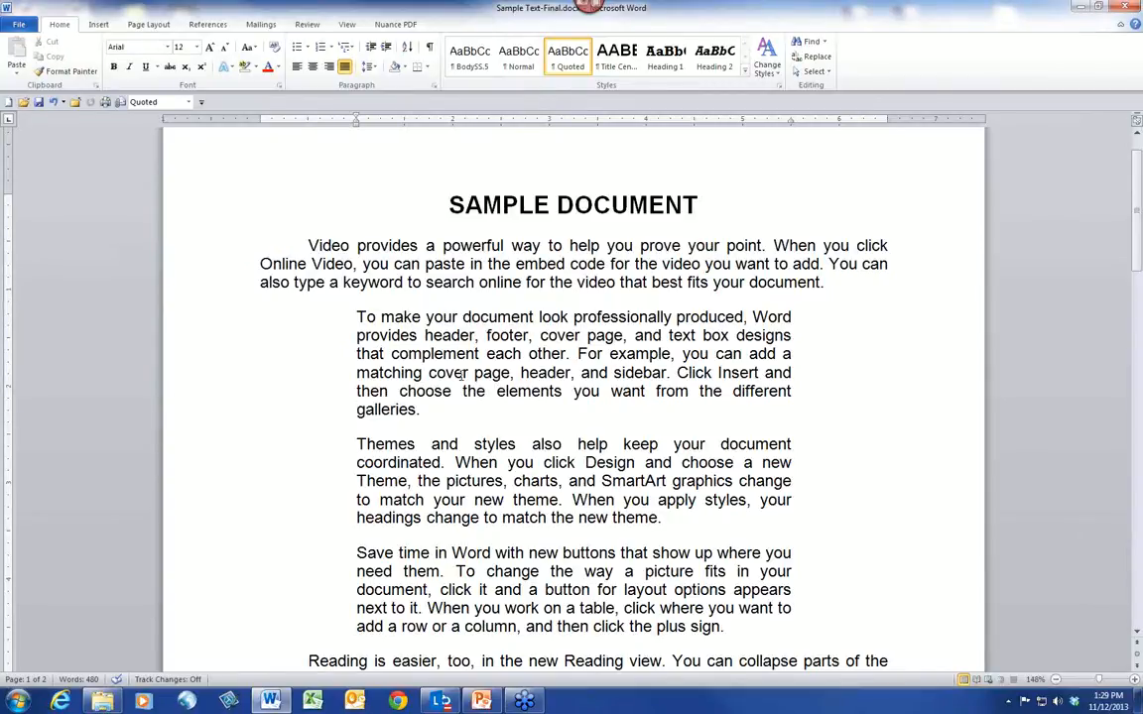
Create a new blank document and apply the Agreement style set to it.
{"action": "left_click", "coordinate": [9, 102]}
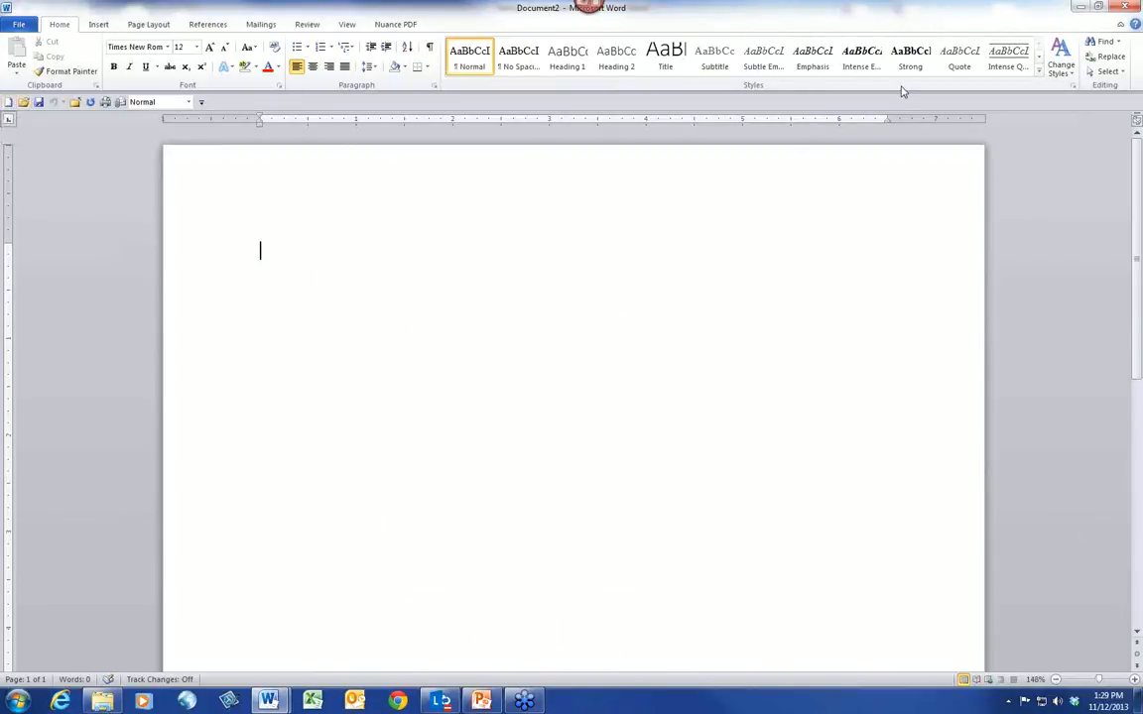
{"action": "left_click", "coordinate": [1063, 61]}
{"action": "mouse_move", "coordinate": [1072, 90]}
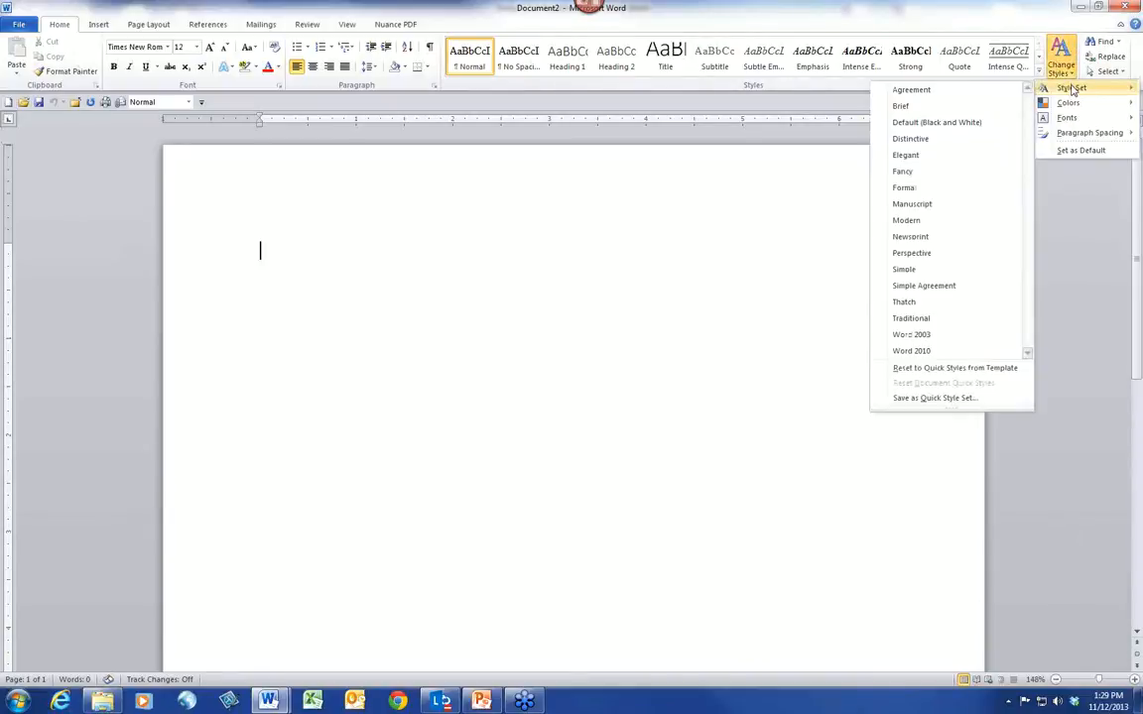
{"action": "left_click", "coordinate": [903, 91]}
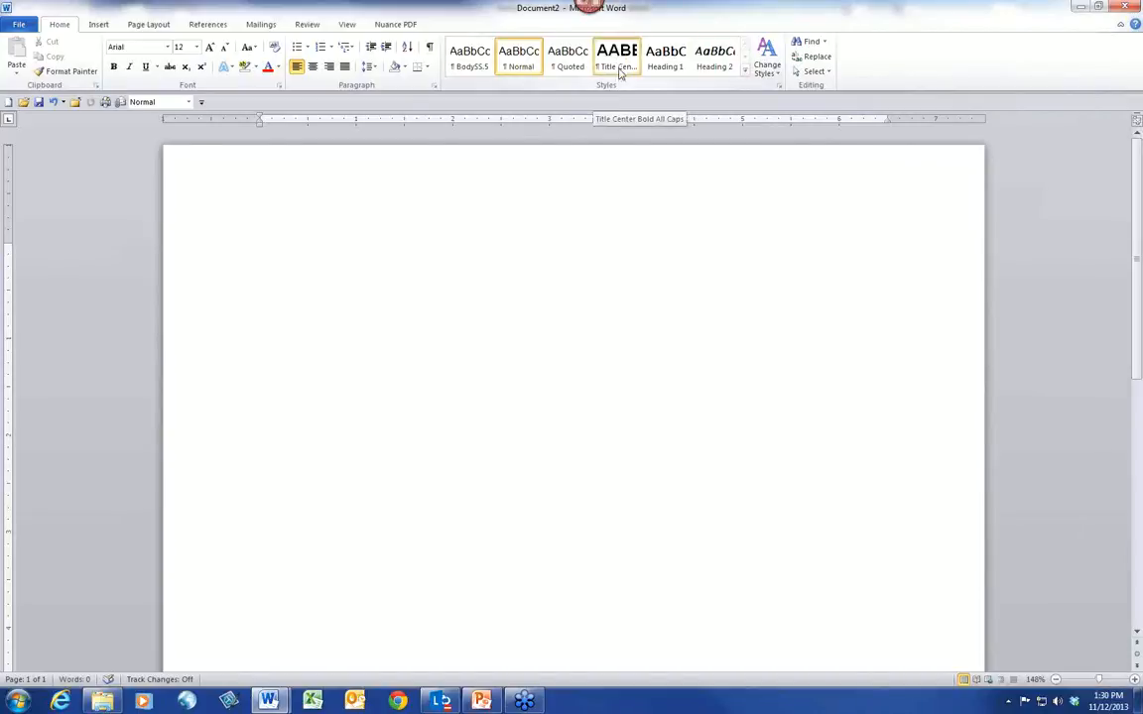
Add the heading AGREEMENT in the Title Center Bold All Caps style and start a new paragraph below it.
{"action": "left_click", "coordinate": [617, 60]}
{"action": "type", "text": "AG"}
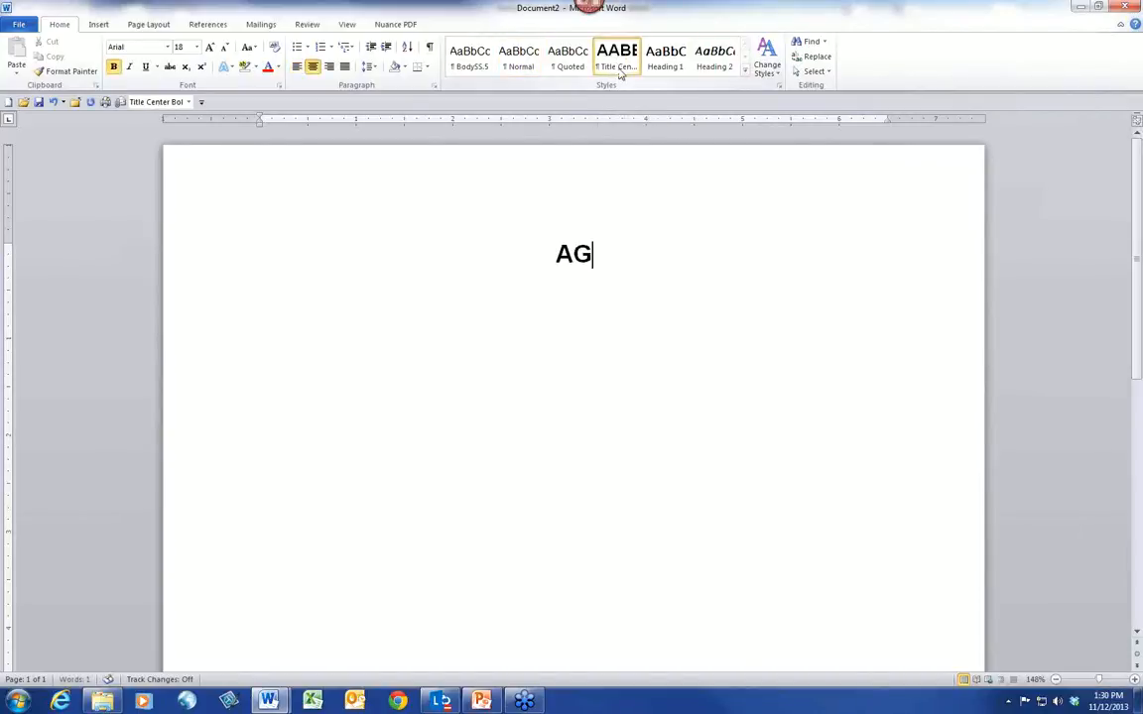
{"action": "type", "text": "REEMENT"}
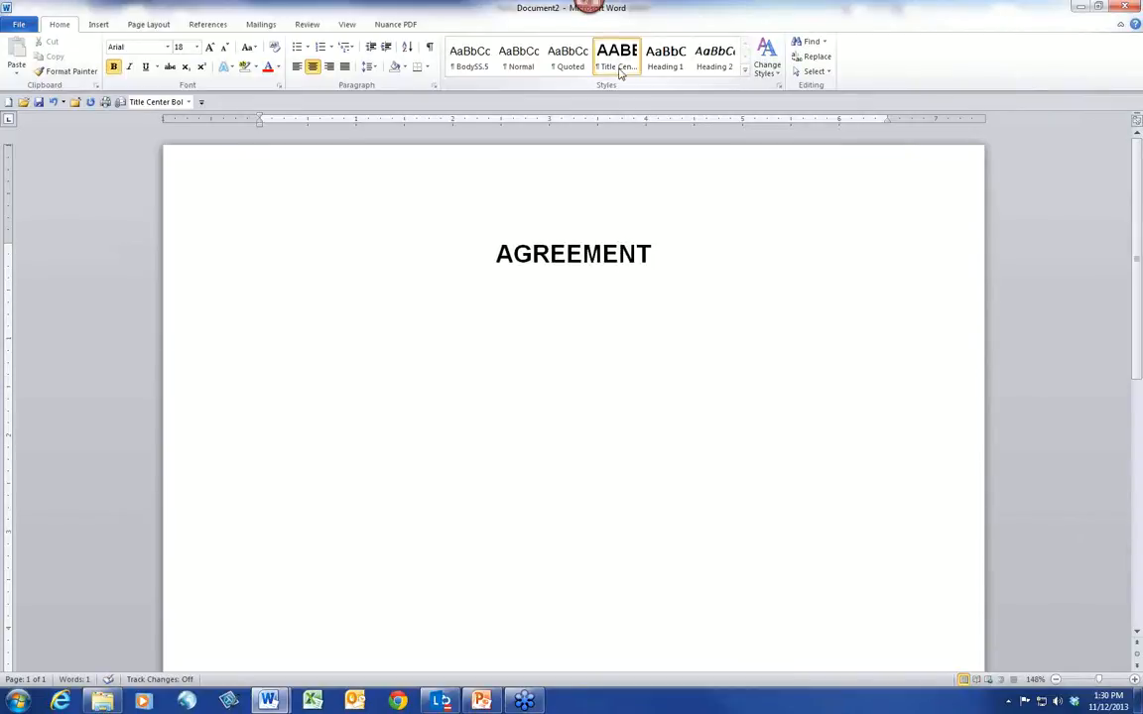
{"action": "key", "text": "Return"}
Fill the body below the heading with sample text in the BodySS.5 style using =rand(10,3), and review it from the top.
{"action": "left_click", "coordinate": [467, 56]}
{"action": "type", "text": "="}
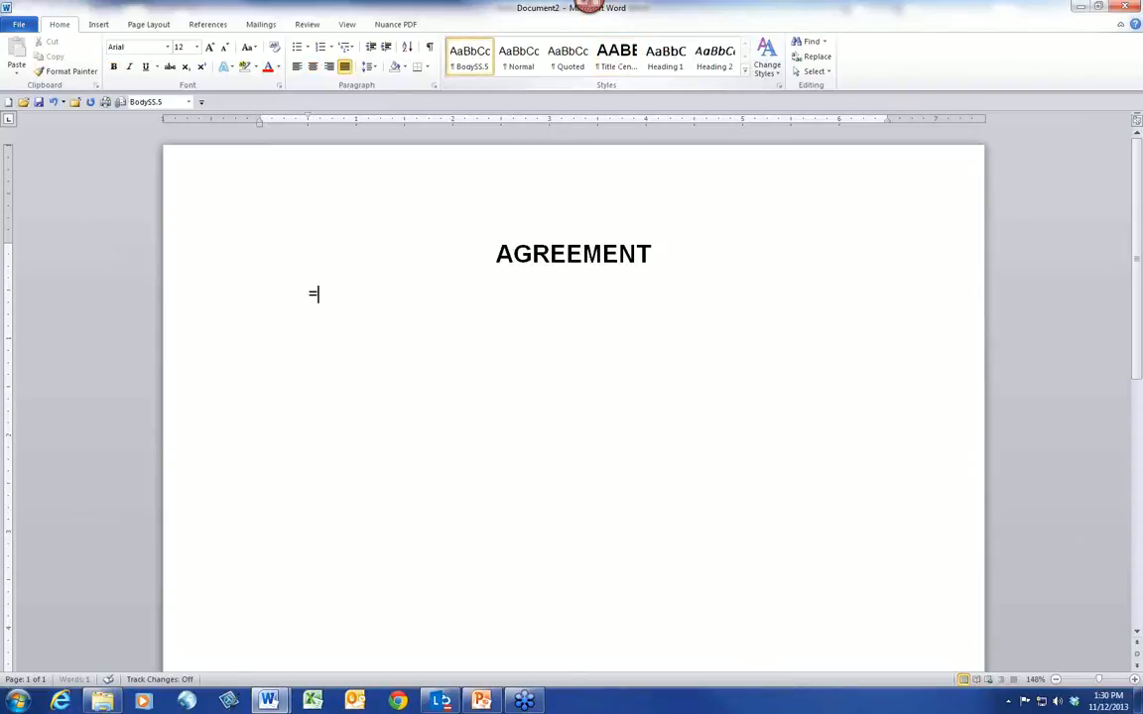
{"action": "type", "text": "rand(10,3)"}
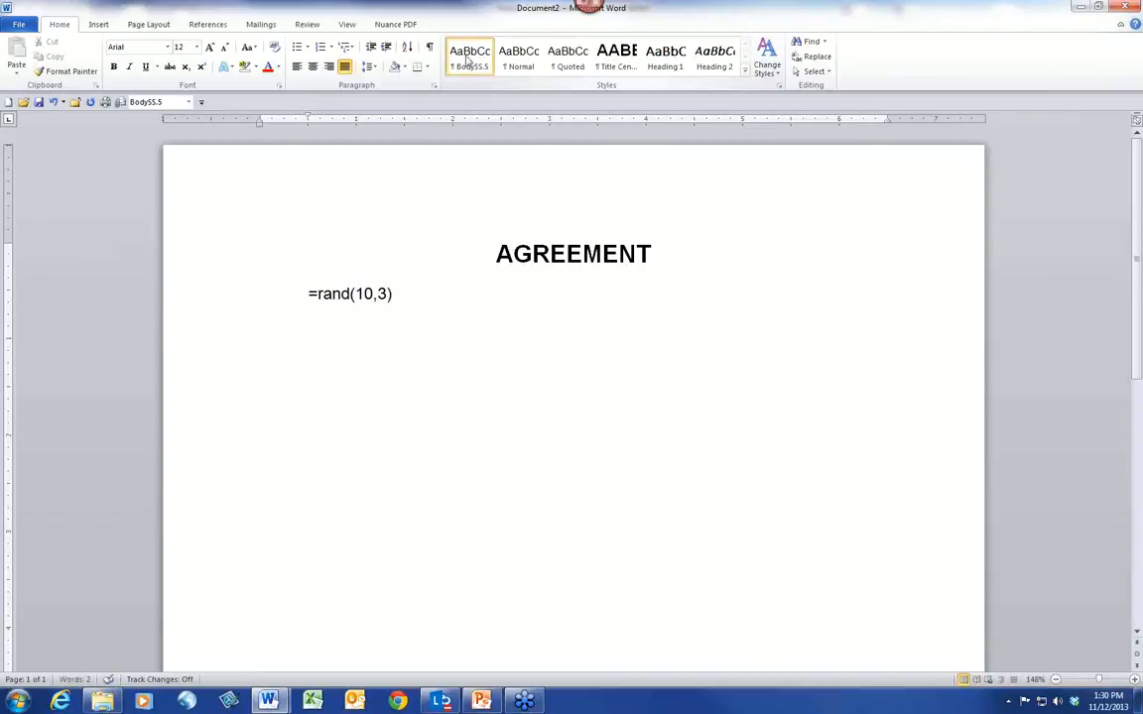
{"action": "key", "text": "Return"}
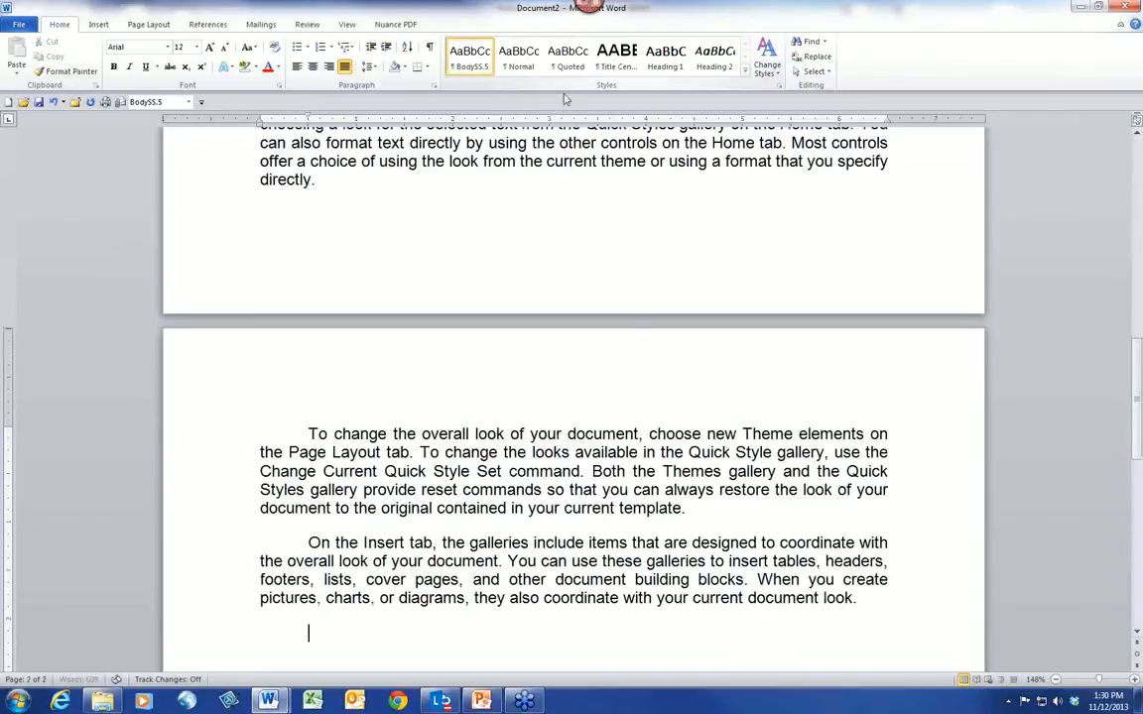
{"action": "scroll", "coordinate": [536, 654], "scroll_direction": "up", "scroll_amount": 2}
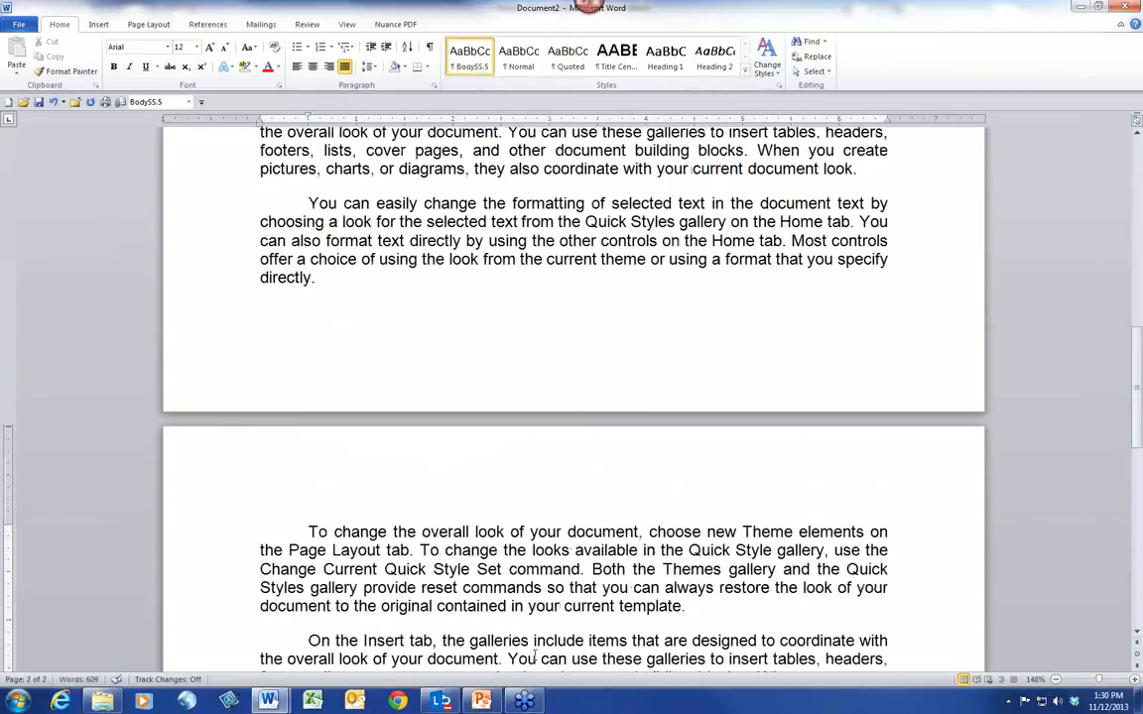
{"action": "scroll", "coordinate": [535, 655], "scroll_direction": "up", "scroll_amount": 10}
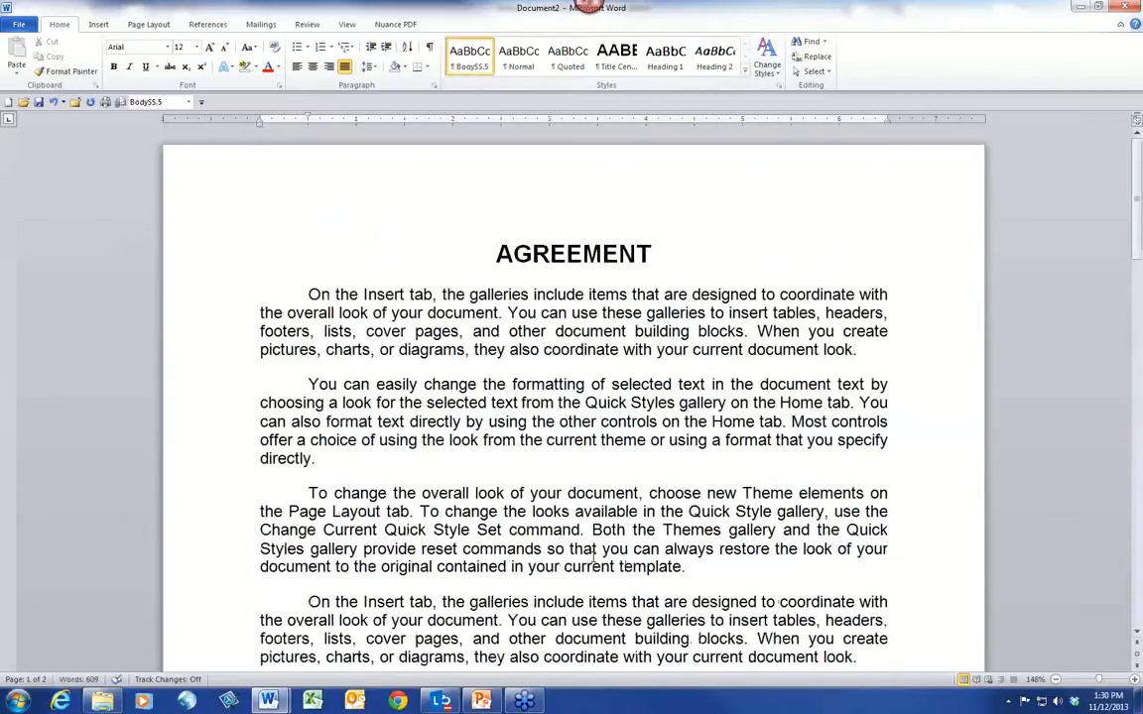
Apply the Quoted style to the empty last paragraph and write "This is a quote. Now is the time for a" in it.
{"action": "scroll", "coordinate": [704, 424], "scroll_direction": "down", "scroll_amount": 8}
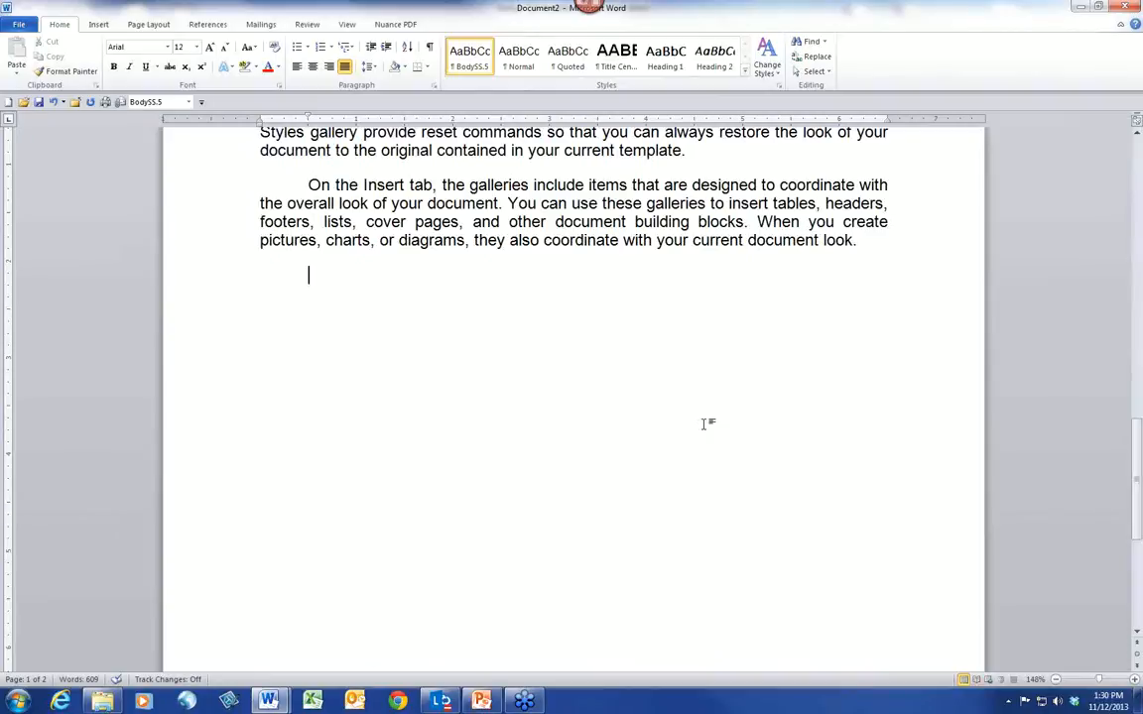
{"action": "left_click", "coordinate": [565, 57]}
{"action": "type", "text": "This is a "}
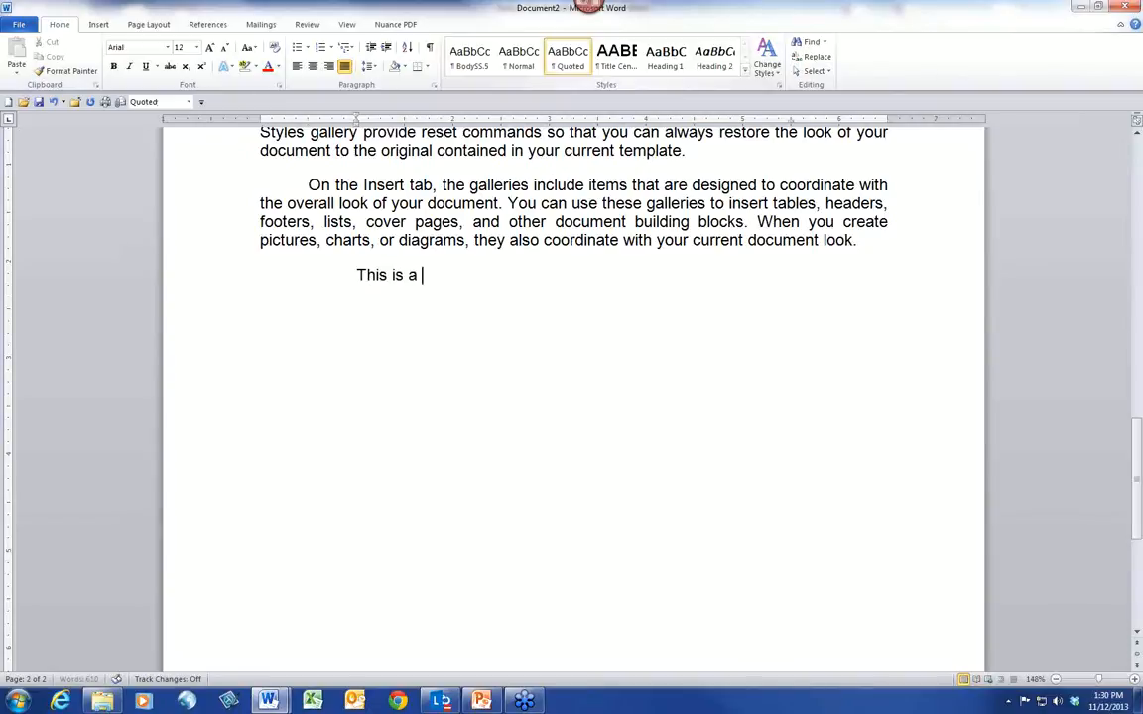
{"action": "type", "text": "quote.  Now is the time for a"}
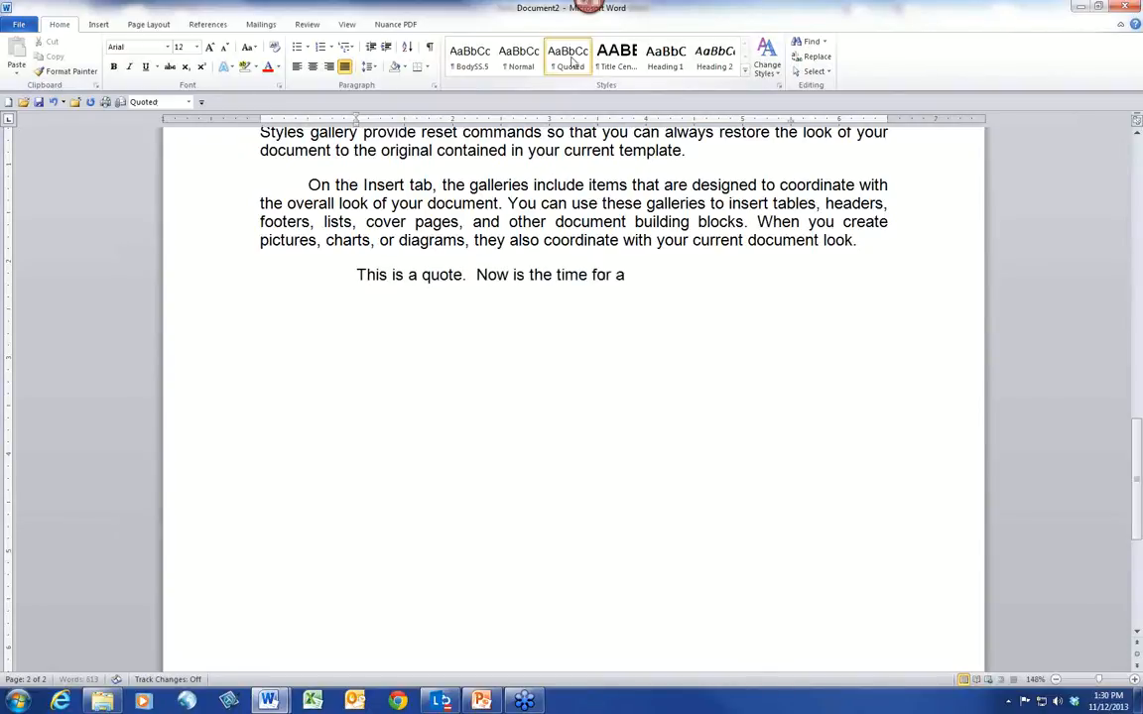
Finish the quote with "all good men to come to the aid of their country." and start a new paragraph in BodySS.5 style.
{"action": "type", "text": "ll good men to come"}
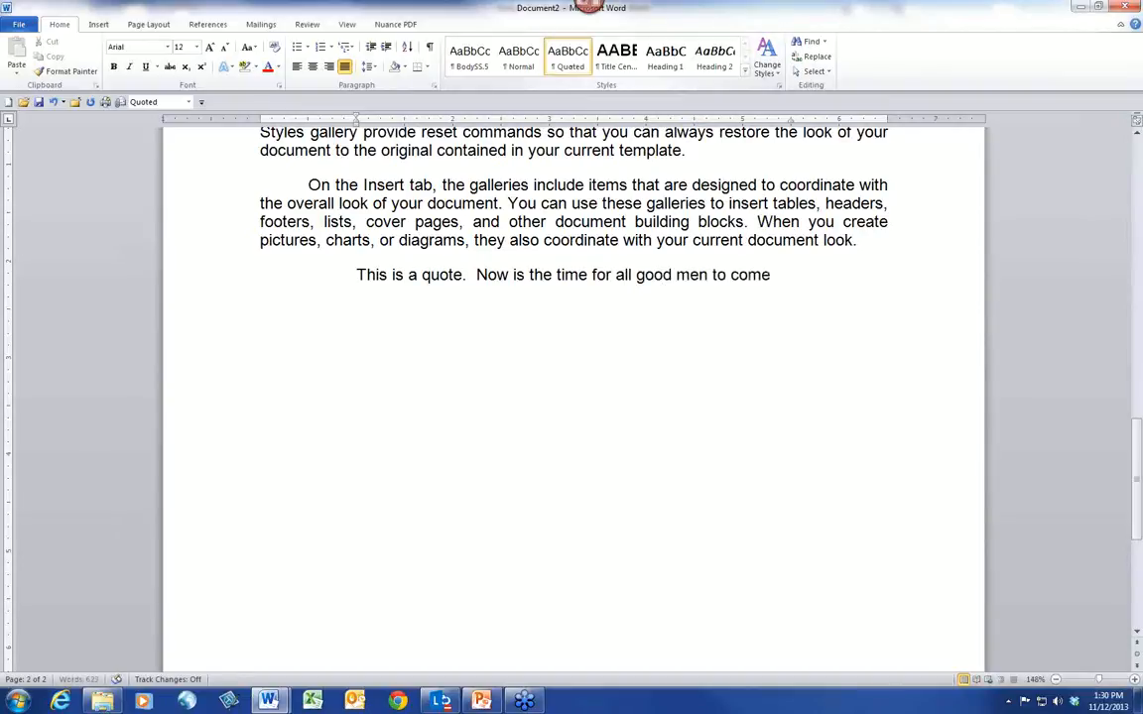
{"action": "type", "text": " to the aid of their country."}
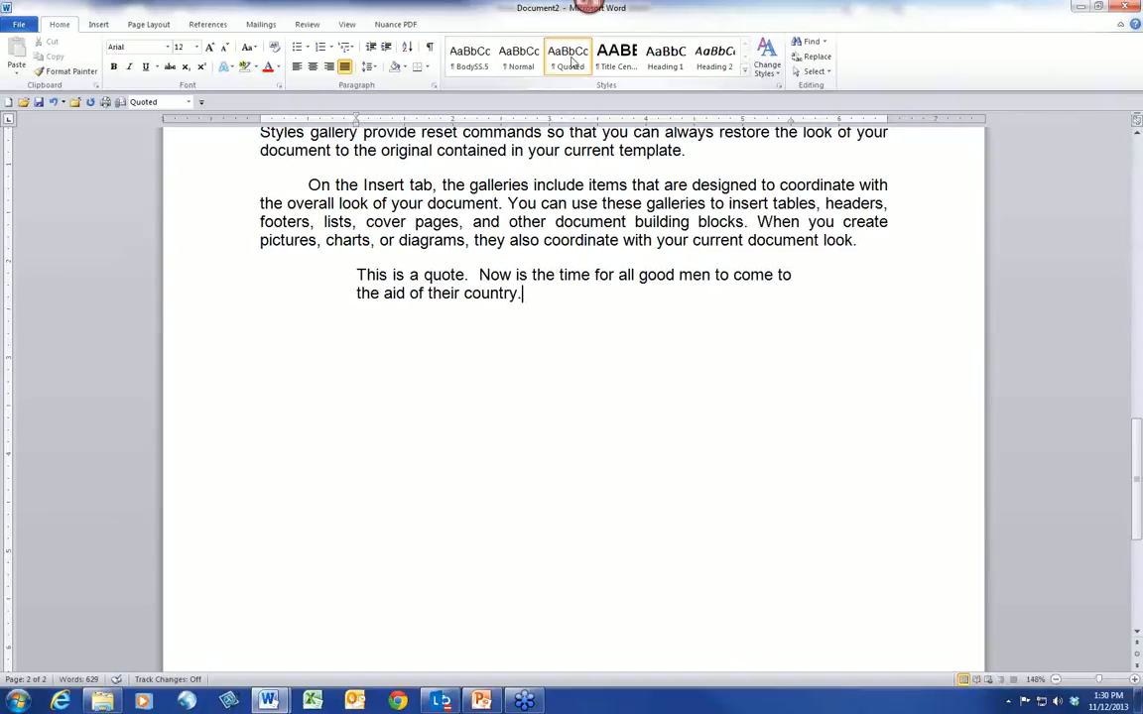
{"action": "key", "text": "Return"}
{"action": "left_click", "coordinate": [468, 59]}
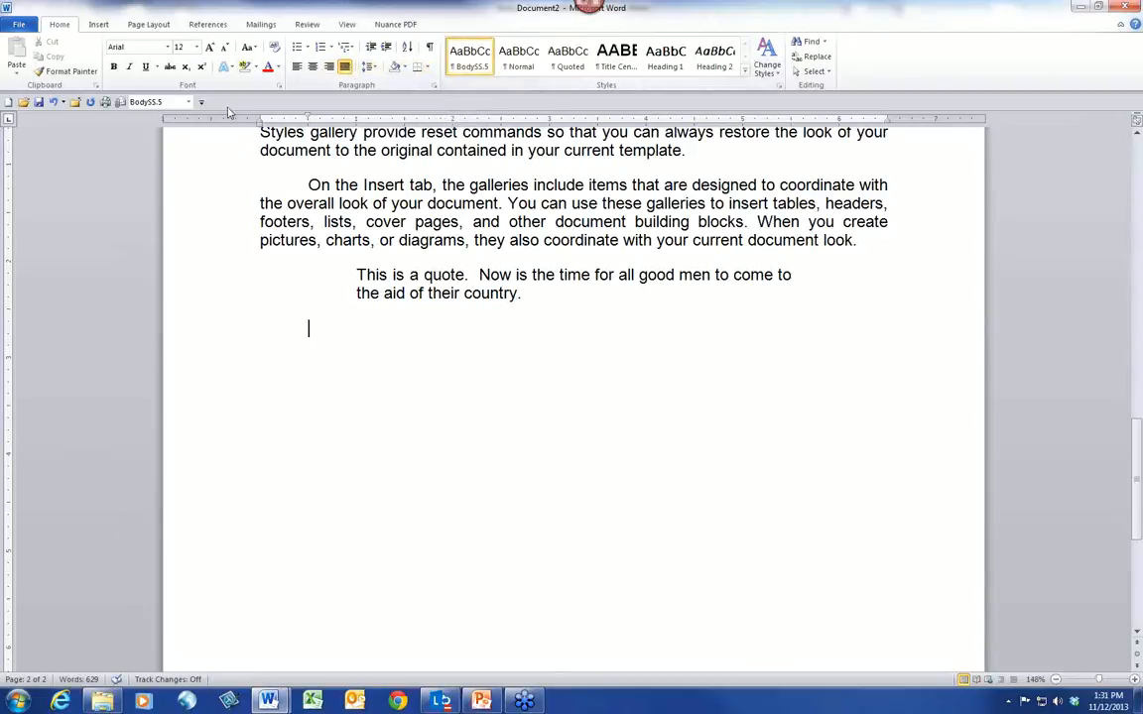
Switch the document to Draft view and examine the style names beside the paragraphs, back up to the AGREEMENT title.
{"action": "left_click", "coordinate": [346, 23]}
{"action": "left_click", "coordinate": [145, 60]}
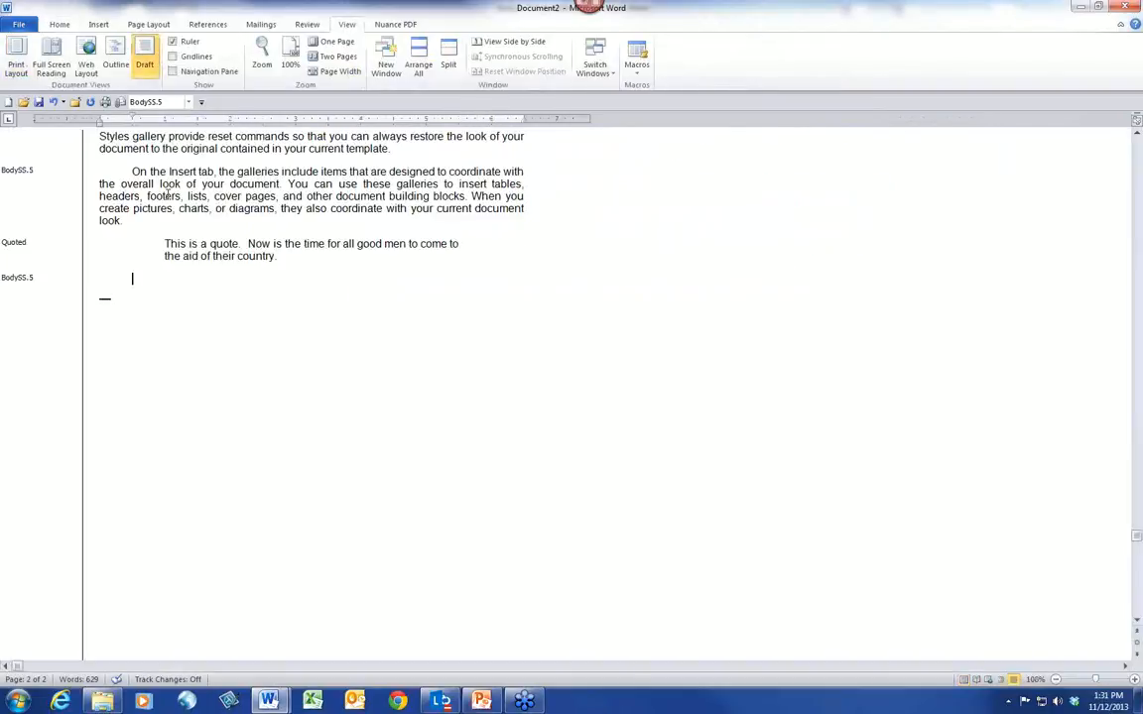
{"action": "scroll", "coordinate": [167, 195], "scroll_direction": "up", "scroll_amount": 5}
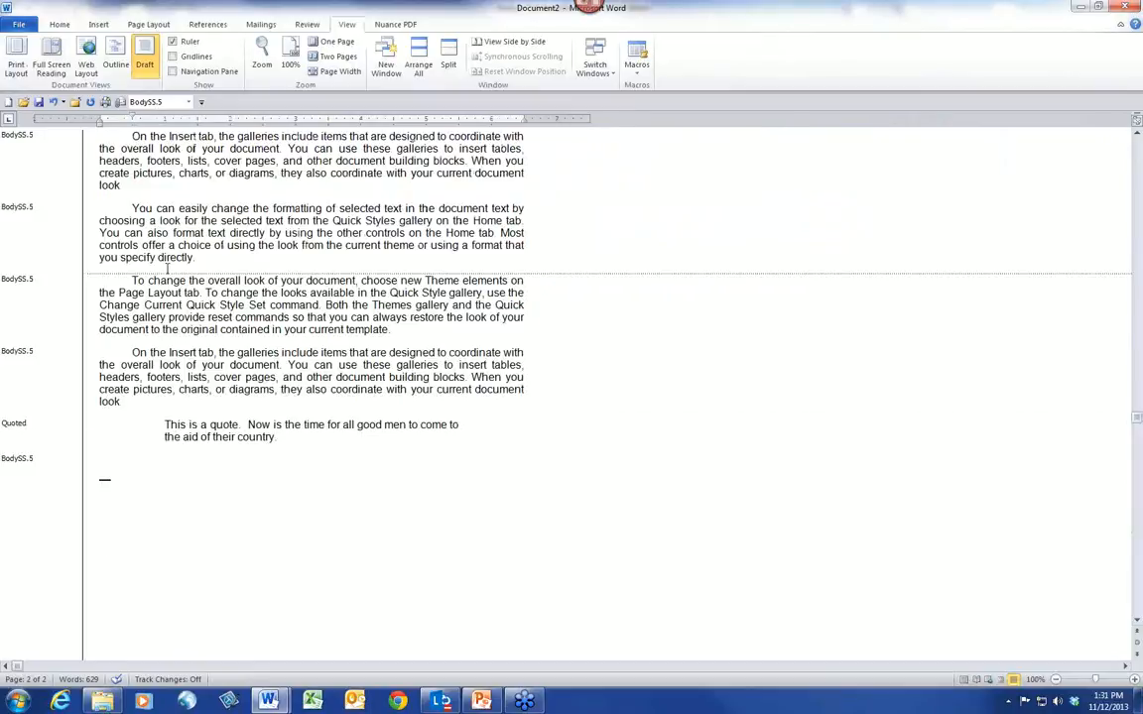
{"action": "scroll", "coordinate": [166, 268], "scroll_direction": "up", "scroll_amount": 4}
{"action": "scroll", "coordinate": [28, 541], "scroll_direction": "up", "scroll_amount": 3}
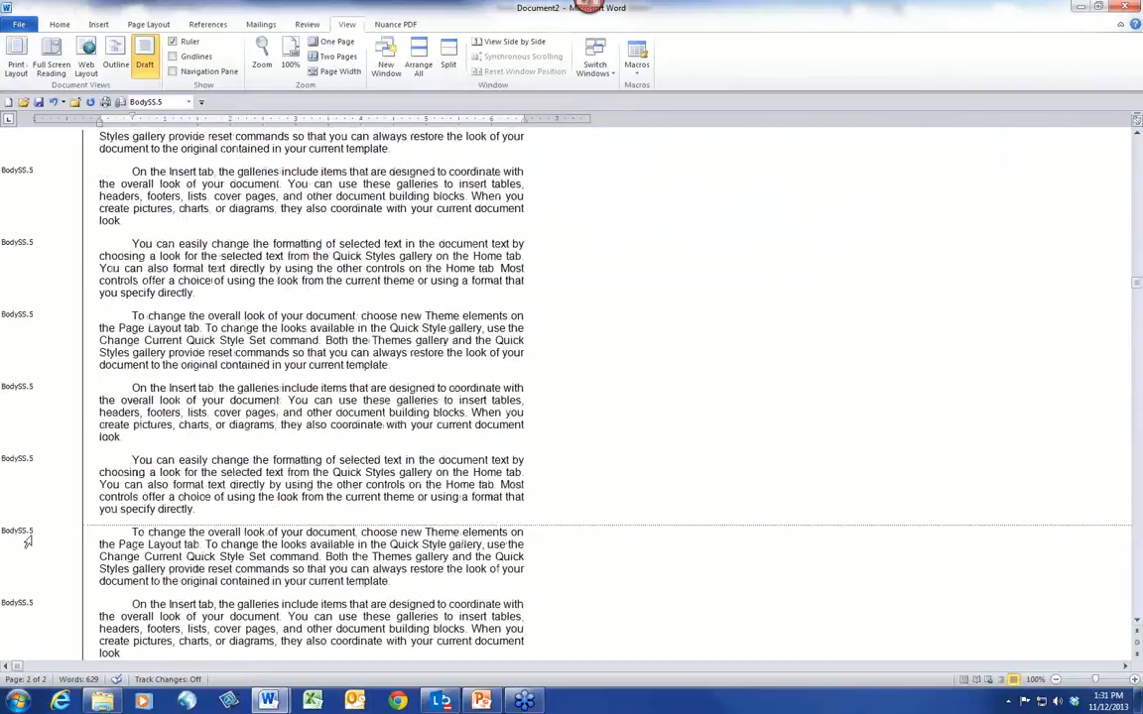
{"action": "scroll", "coordinate": [28, 541], "scroll_direction": "up", "scroll_amount": 6}
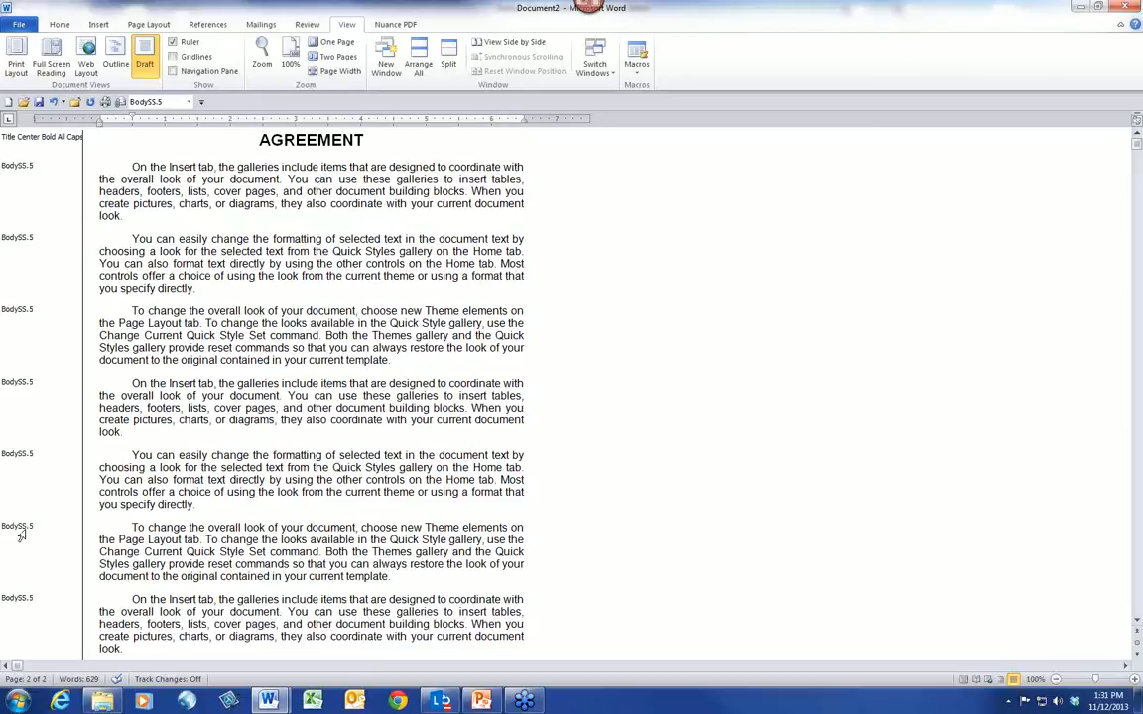
Close Document2 and Sample Text-Final.docx without saving their changes.
{"action": "left_click", "coordinate": [76, 102]}
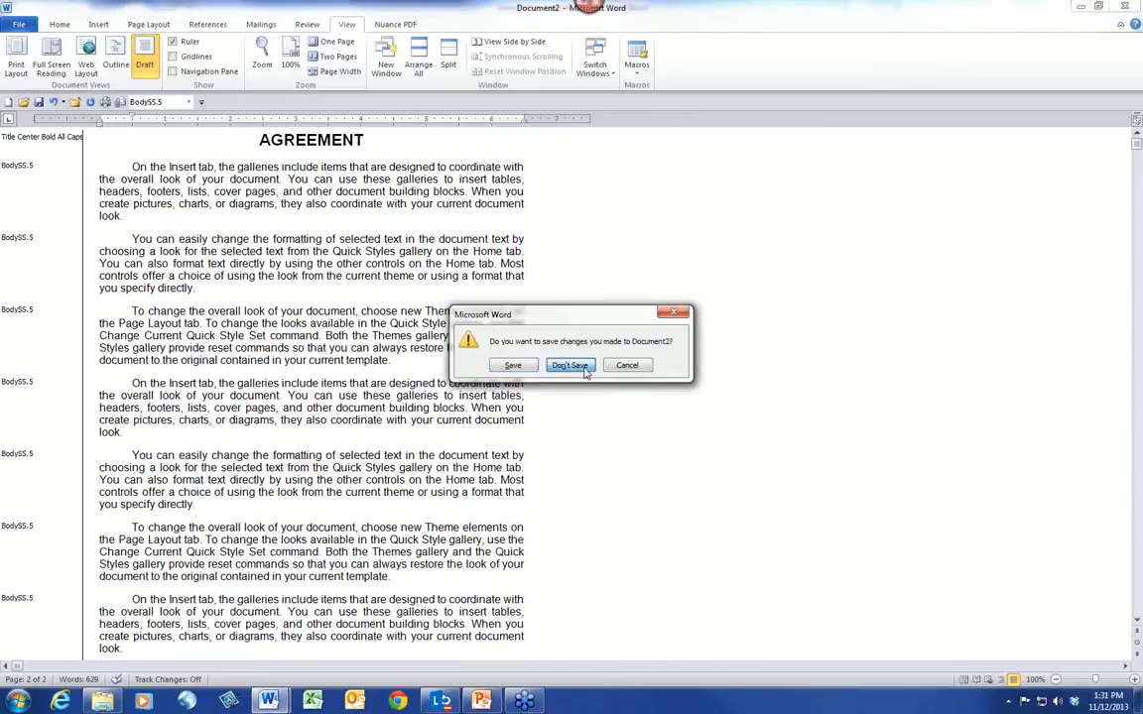
{"action": "left_click", "coordinate": [570, 365]}
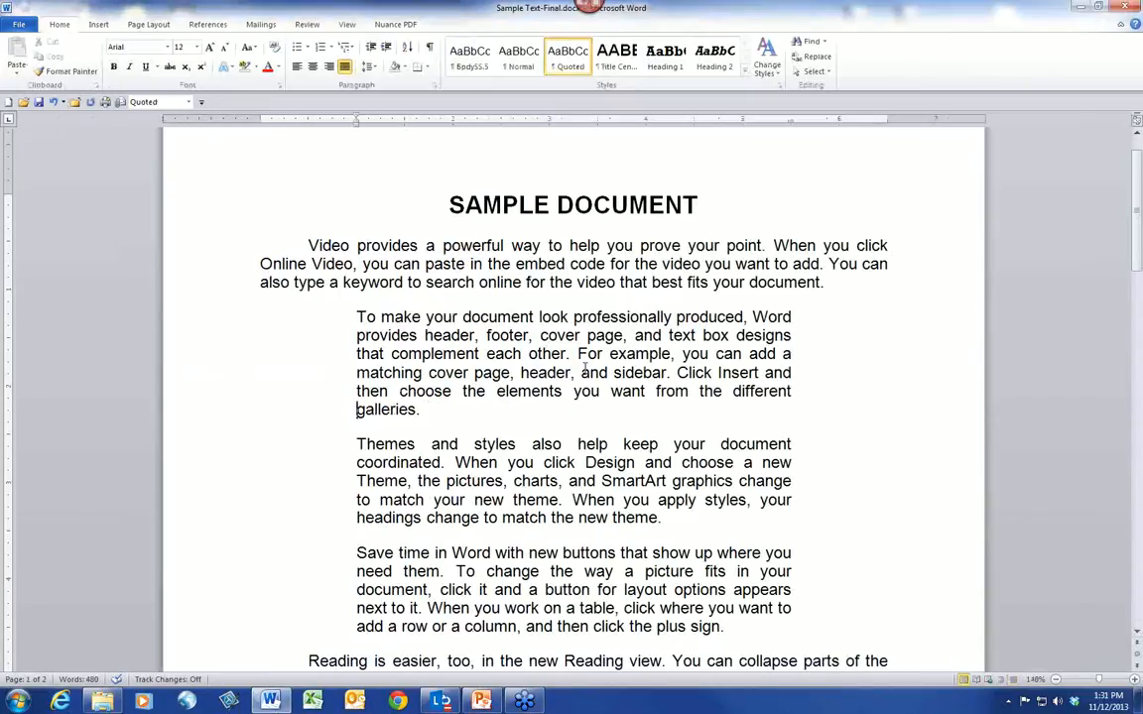
{"action": "left_click", "coordinate": [77, 103]}
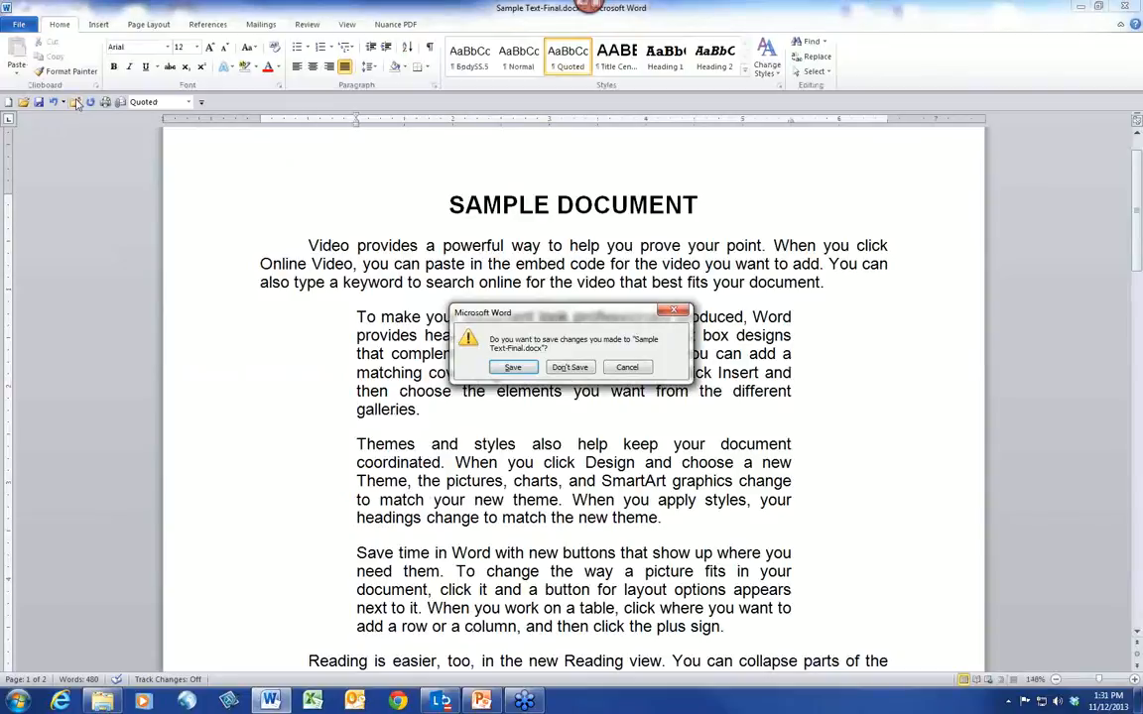
{"action": "left_click", "coordinate": [571, 367]}
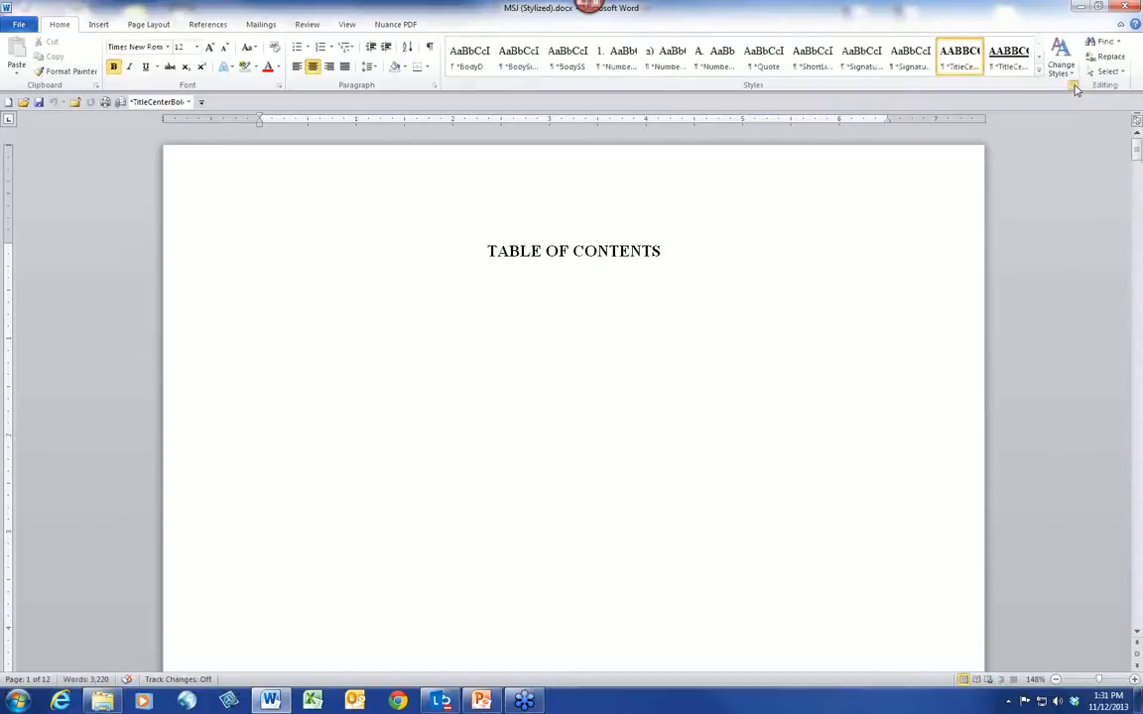
Show the list of styles for MSJ (Stylized).docx and switch the document to Draft view at the motion's caption page.
{"action": "left_click", "coordinate": [1073, 87]}
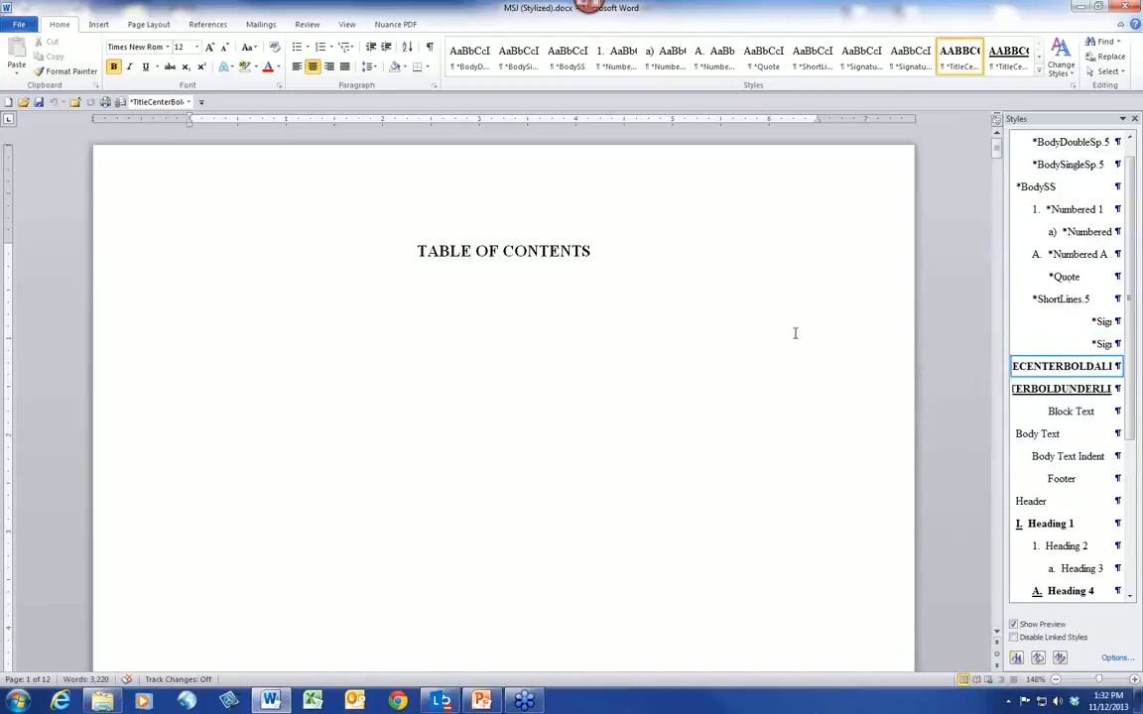
{"action": "scroll", "coordinate": [635, 360], "scroll_direction": "down", "scroll_amount": 1}
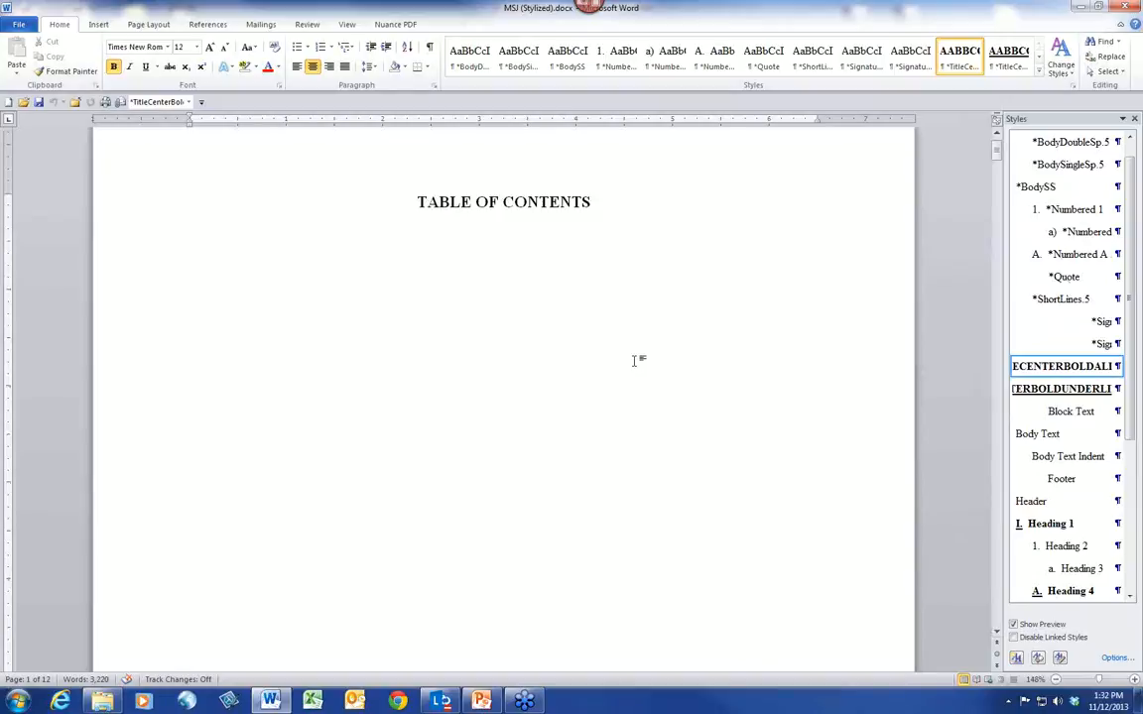
{"action": "scroll", "coordinate": [635, 360], "scroll_direction": "down", "scroll_amount": 3}
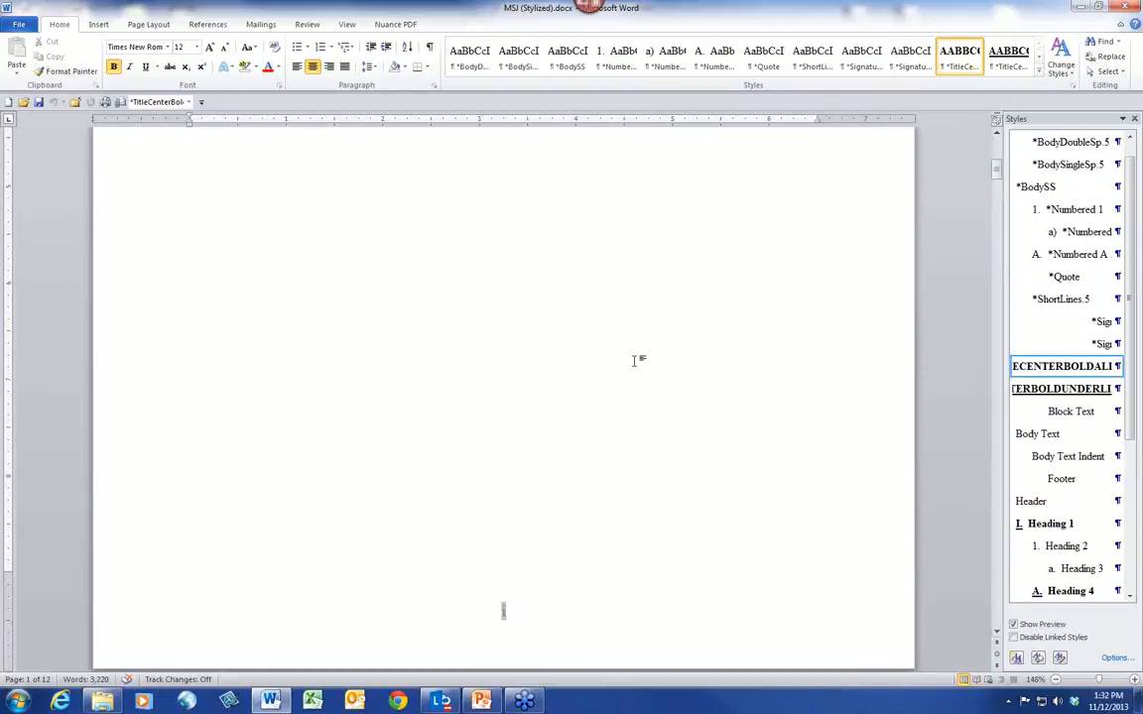
{"action": "scroll", "coordinate": [635, 360], "scroll_direction": "down", "scroll_amount": 5}
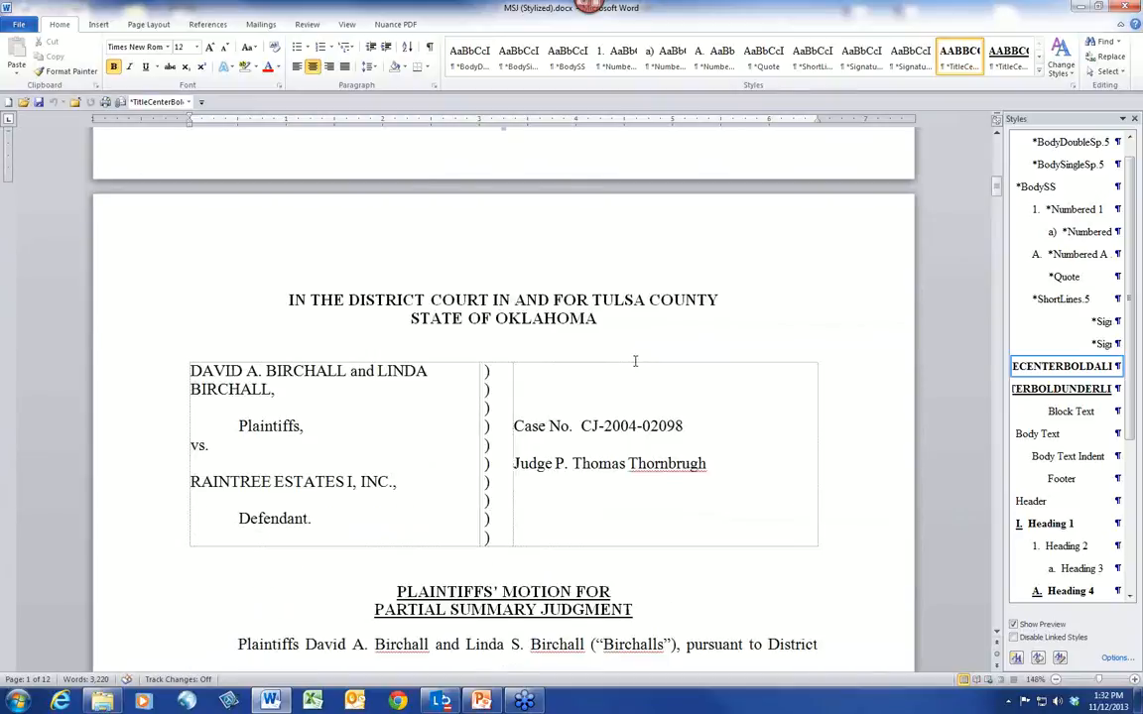
{"action": "scroll", "coordinate": [635, 360], "scroll_direction": "down", "scroll_amount": 2}
{"action": "left_click", "coordinate": [346, 24]}
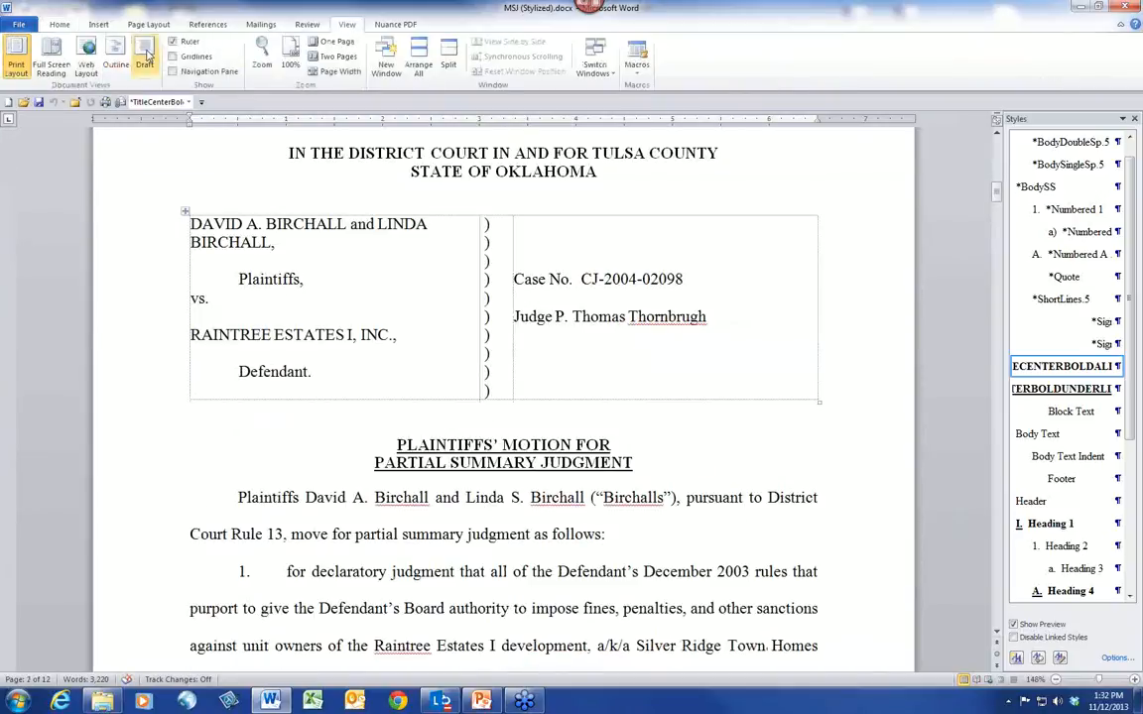
{"action": "left_click", "coordinate": [144, 62]}
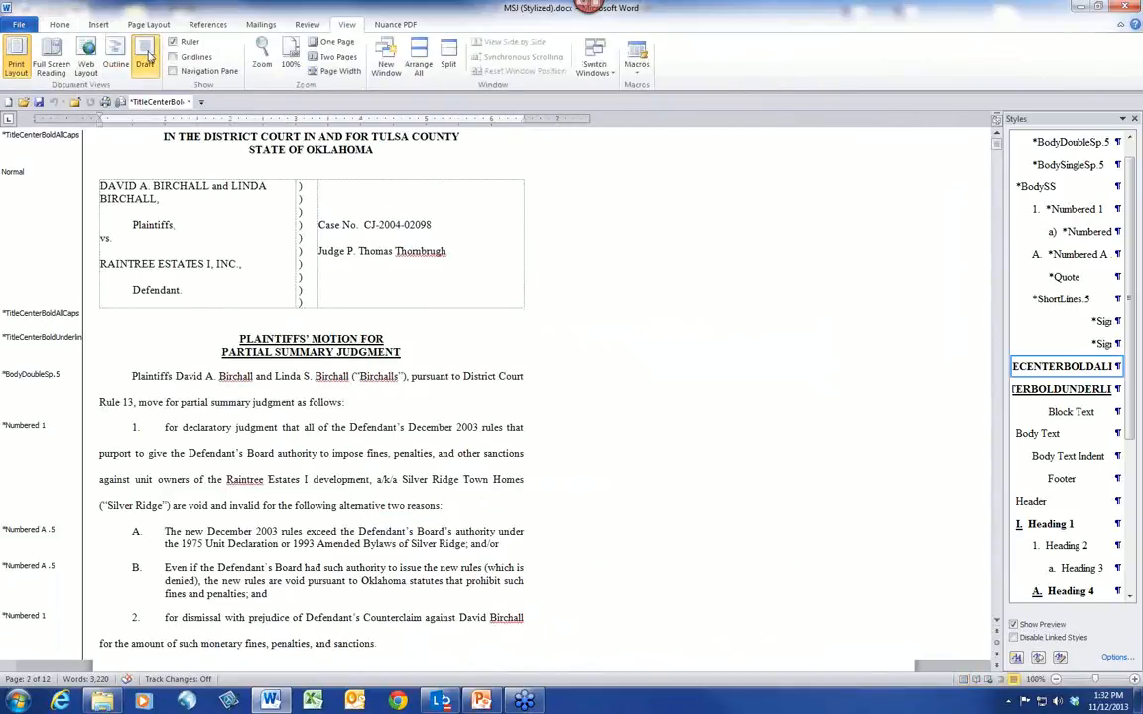
Enlarge the Draft view of the motion to 140% zoom.
{"action": "scroll", "coordinate": [40, 419], "scroll_direction": "down", "scroll_amount": 1}
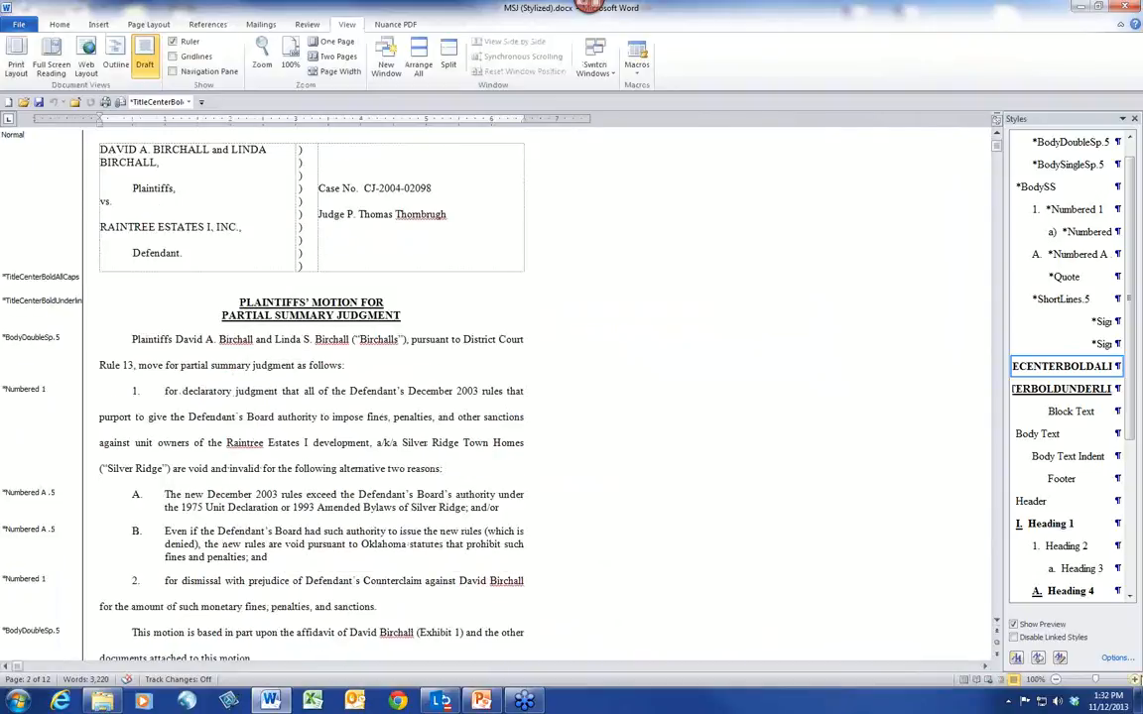
{"action": "left_click", "coordinate": [1135, 680]}
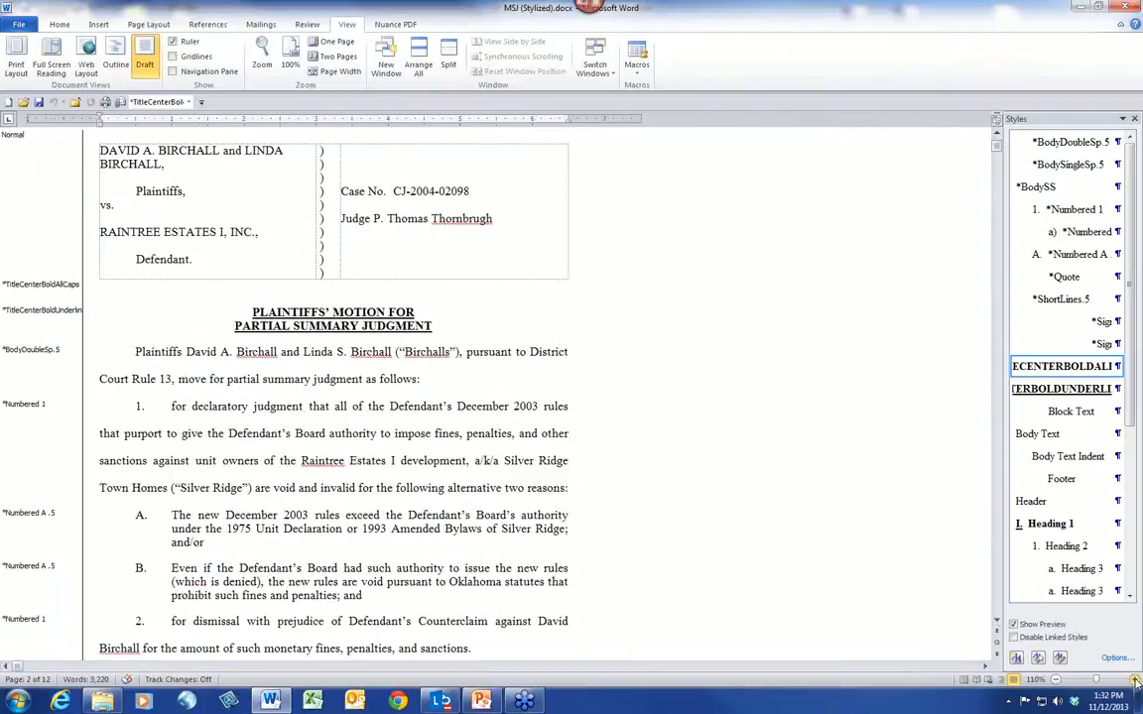
{"action": "left_click", "coordinate": [1134, 680]}
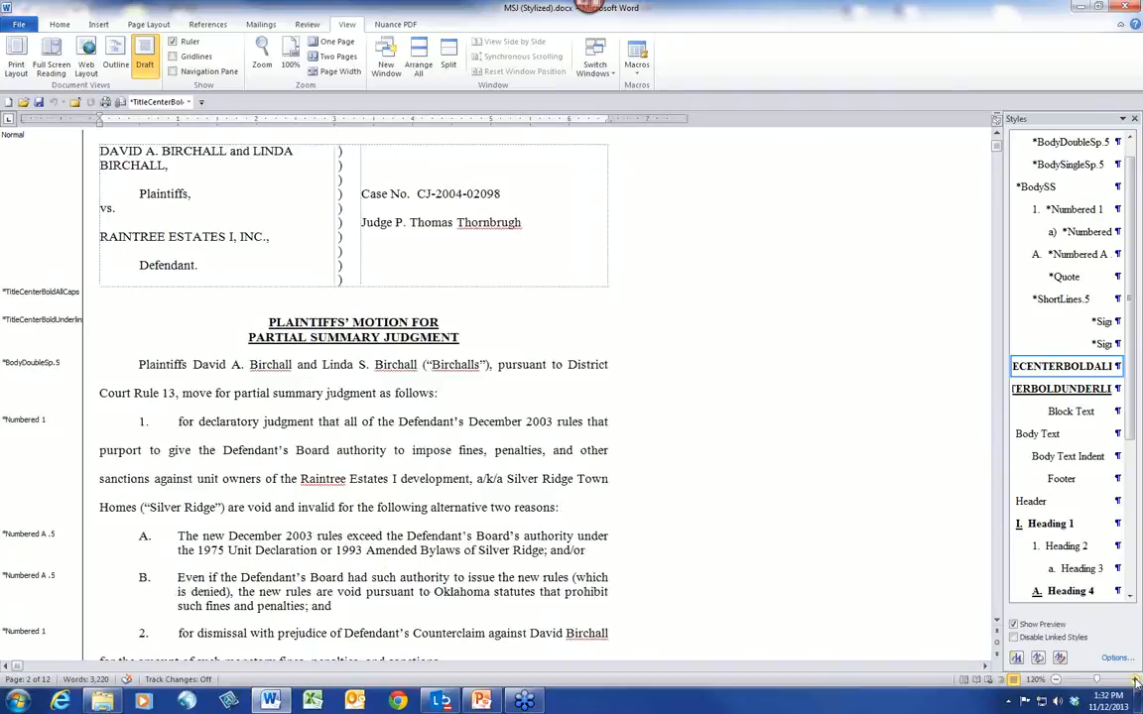
{"action": "left_click", "coordinate": [1134, 681]}
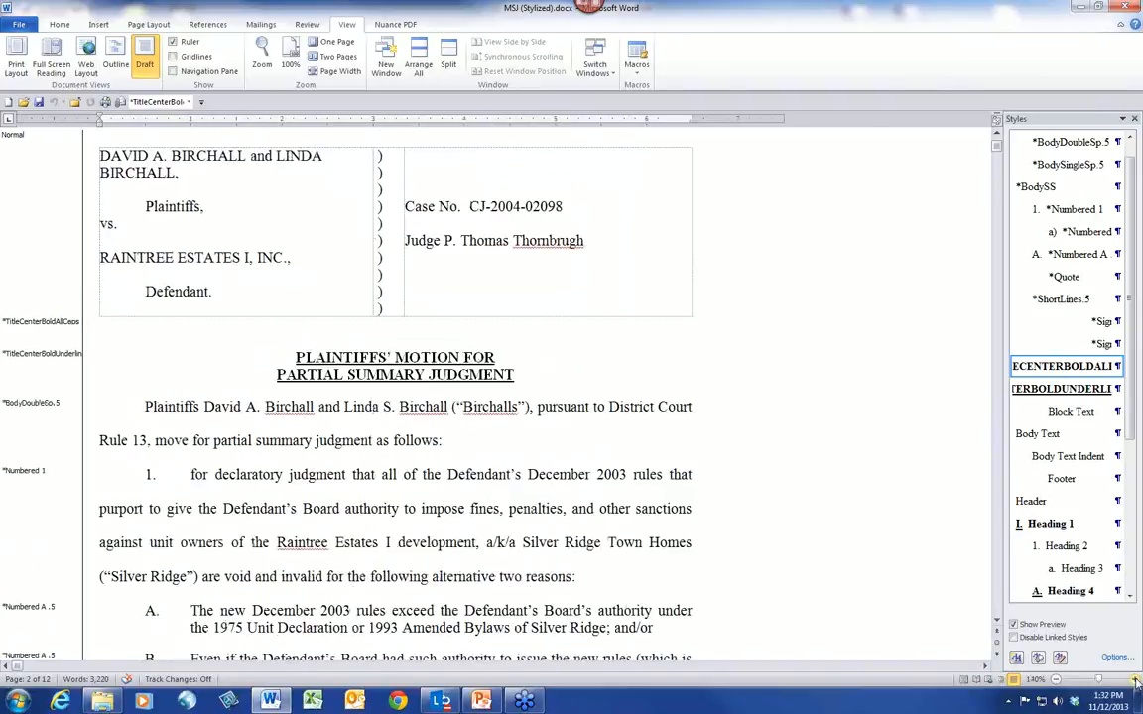
Examine which styles are applied to the motion's numbered paragraphs, body text and headings, as far as the Undisputed Material Facts section.
{"action": "scroll", "coordinate": [166, 395], "scroll_direction": "down", "scroll_amount": 2}
{"action": "scroll", "coordinate": [166, 395], "scroll_direction": "down", "scroll_amount": 2}
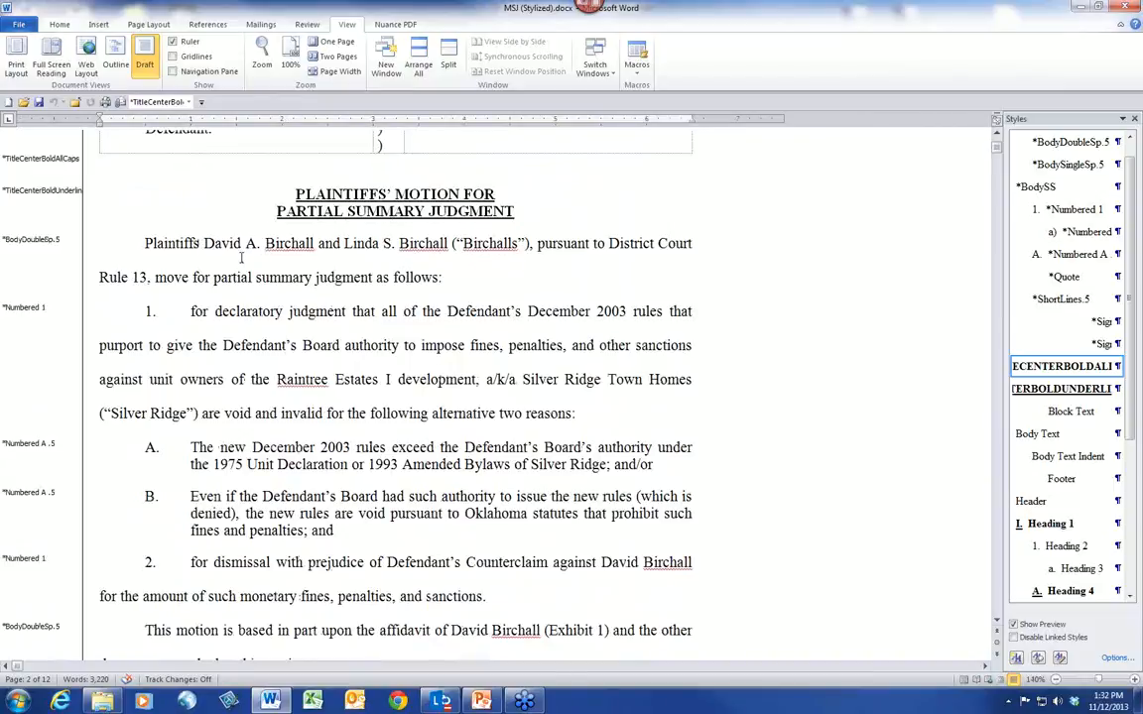
{"action": "left_click", "coordinate": [266, 448]}
{"action": "scroll", "coordinate": [274, 443], "scroll_direction": "down", "scroll_amount": 1}
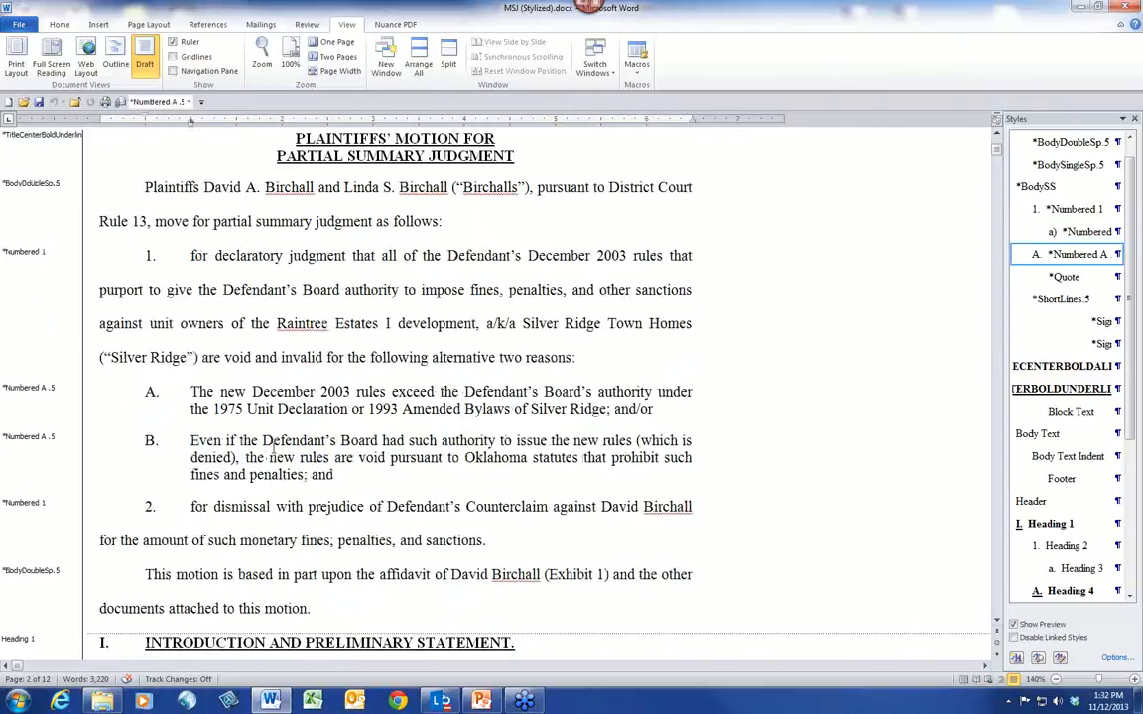
{"action": "scroll", "coordinate": [271, 447], "scroll_direction": "down", "scroll_amount": 2}
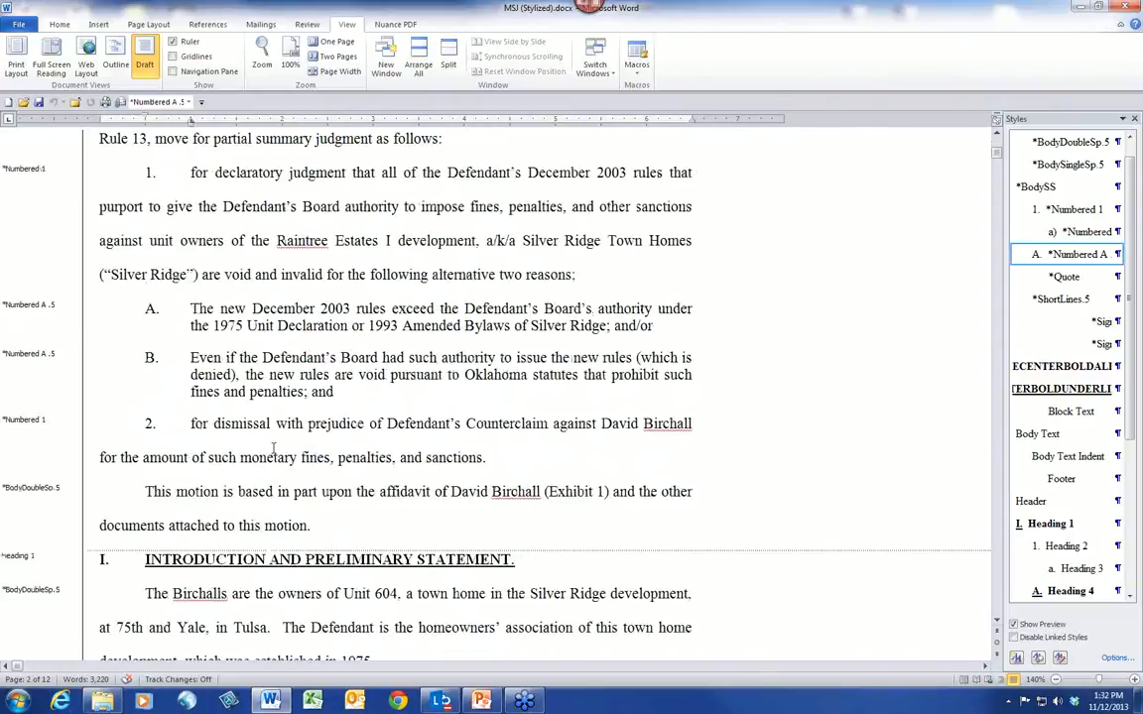
{"action": "scroll", "coordinate": [273, 449], "scroll_direction": "down", "scroll_amount": 1}
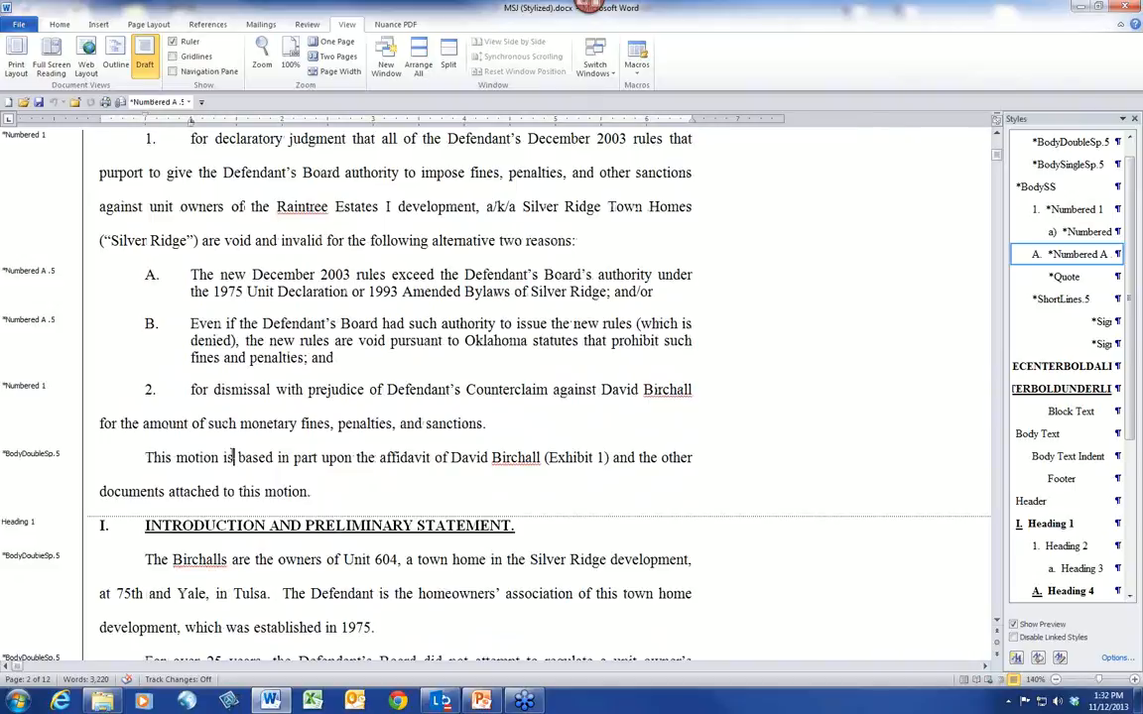
{"action": "left_click", "coordinate": [234, 457]}
{"action": "scroll", "coordinate": [234, 457], "scroll_direction": "down", "scroll_amount": 3}
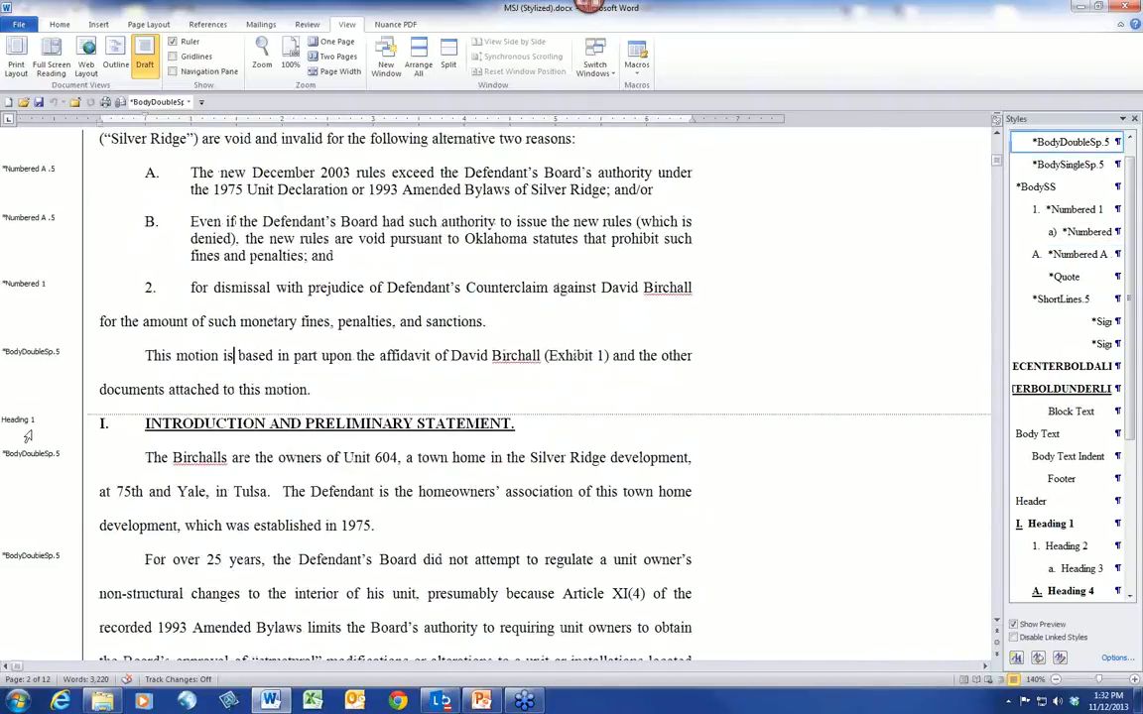
{"action": "left_click", "coordinate": [290, 424]}
{"action": "scroll", "coordinate": [316, 373], "scroll_direction": "down", "scroll_amount": 2}
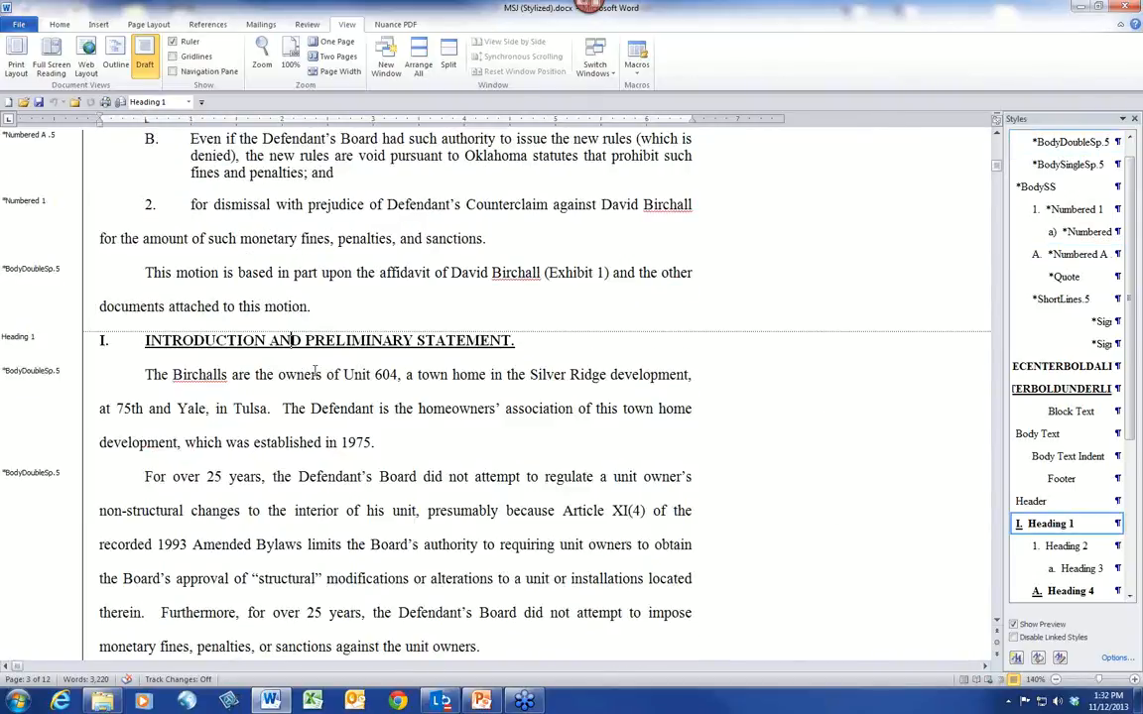
{"action": "scroll", "coordinate": [328, 466], "scroll_direction": "down", "scroll_amount": 1}
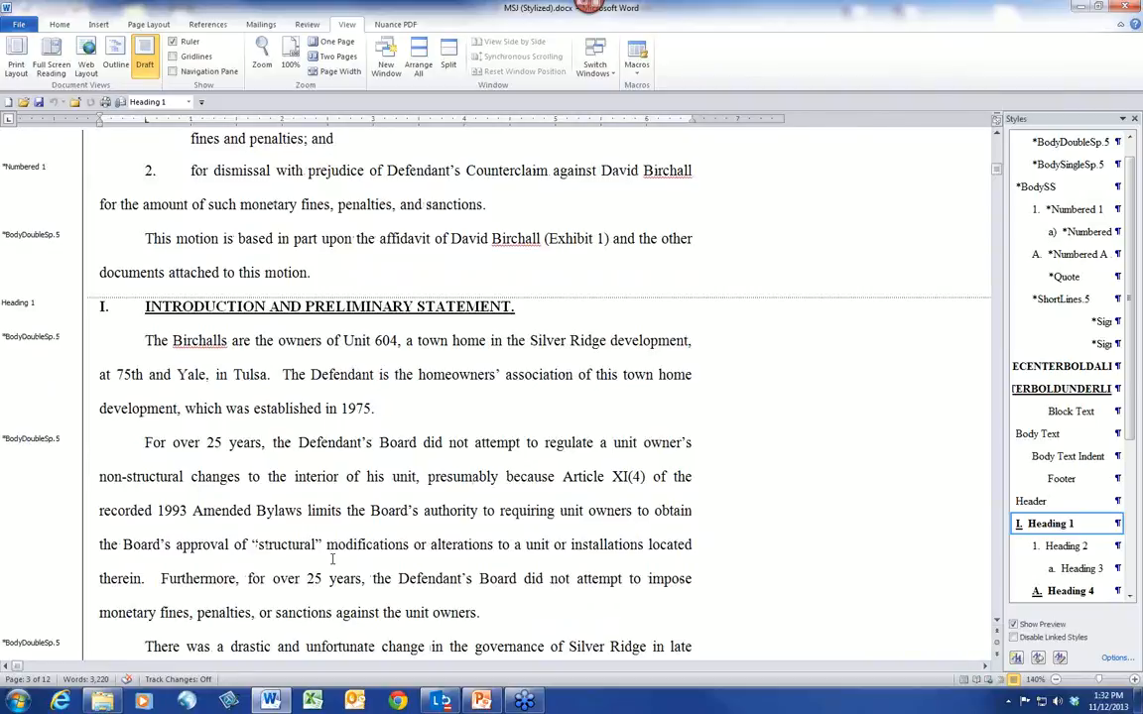
{"action": "scroll", "coordinate": [332, 559], "scroll_direction": "down", "scroll_amount": 13}
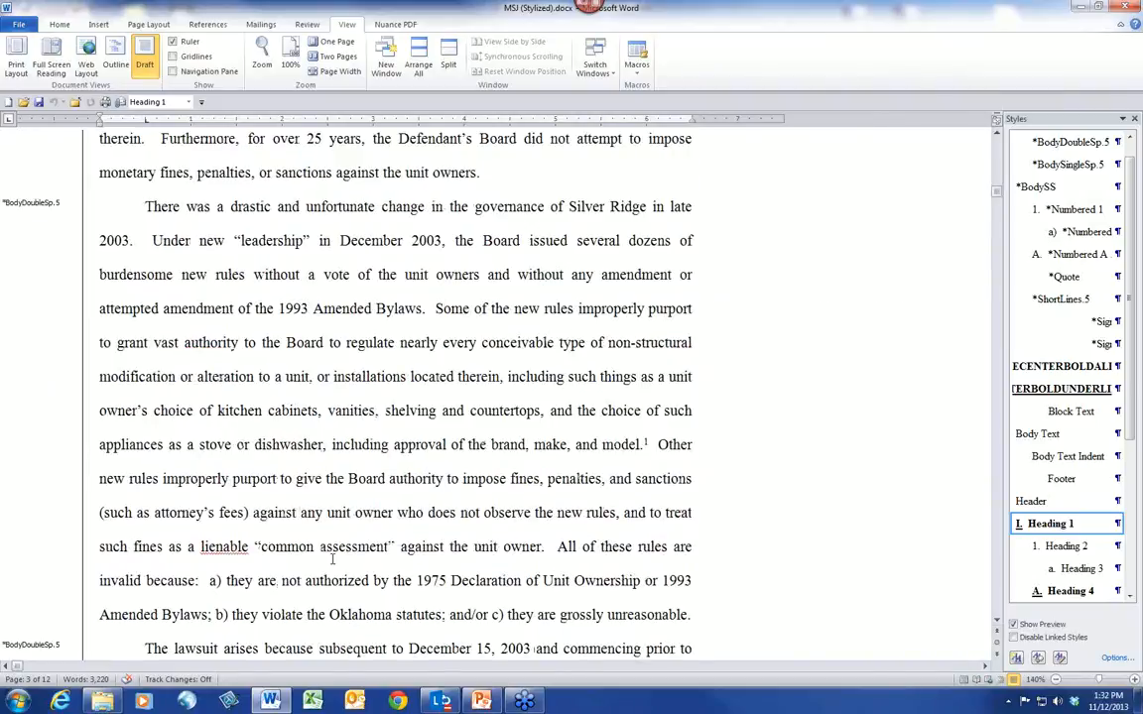
{"action": "scroll", "coordinate": [333, 559], "scroll_direction": "down", "scroll_amount": 14}
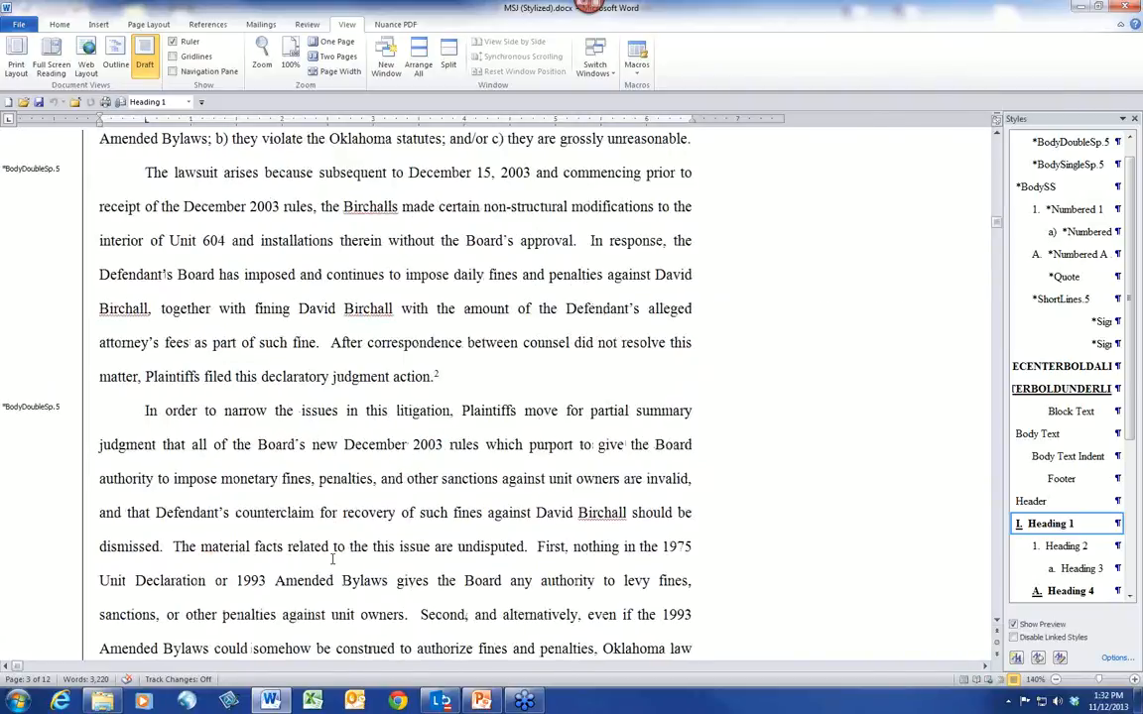
{"action": "scroll", "coordinate": [332, 558], "scroll_direction": "down", "scroll_amount": 13}
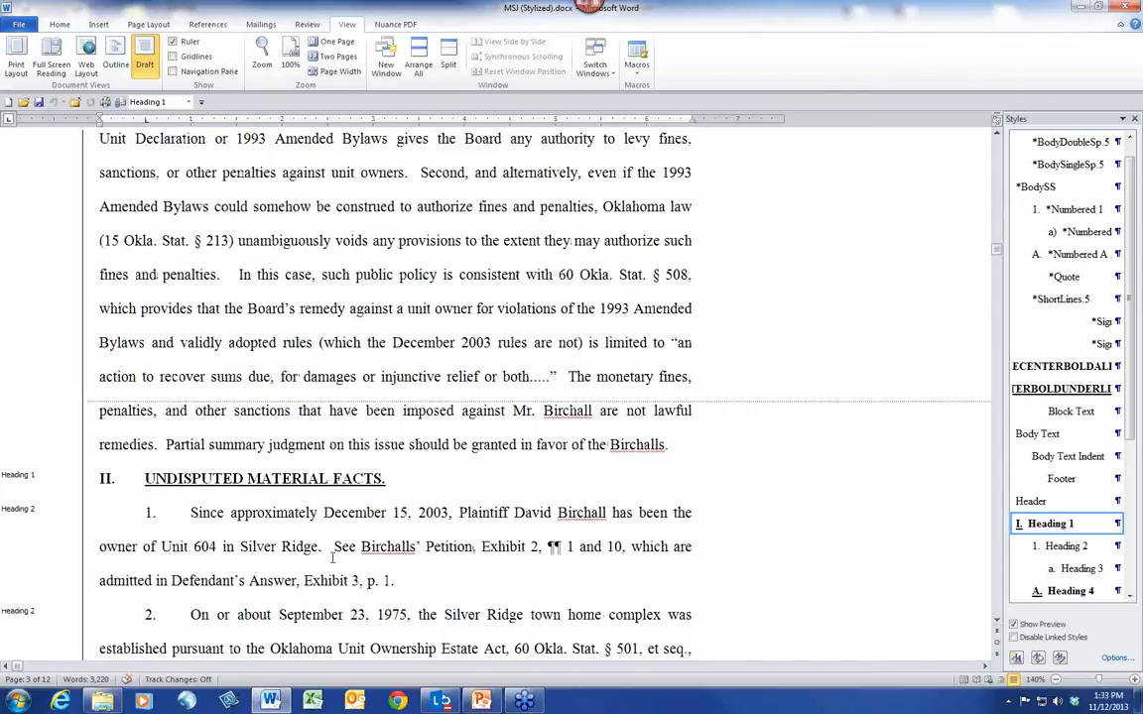
{"action": "scroll", "coordinate": [332, 559], "scroll_direction": "down", "scroll_amount": 3}
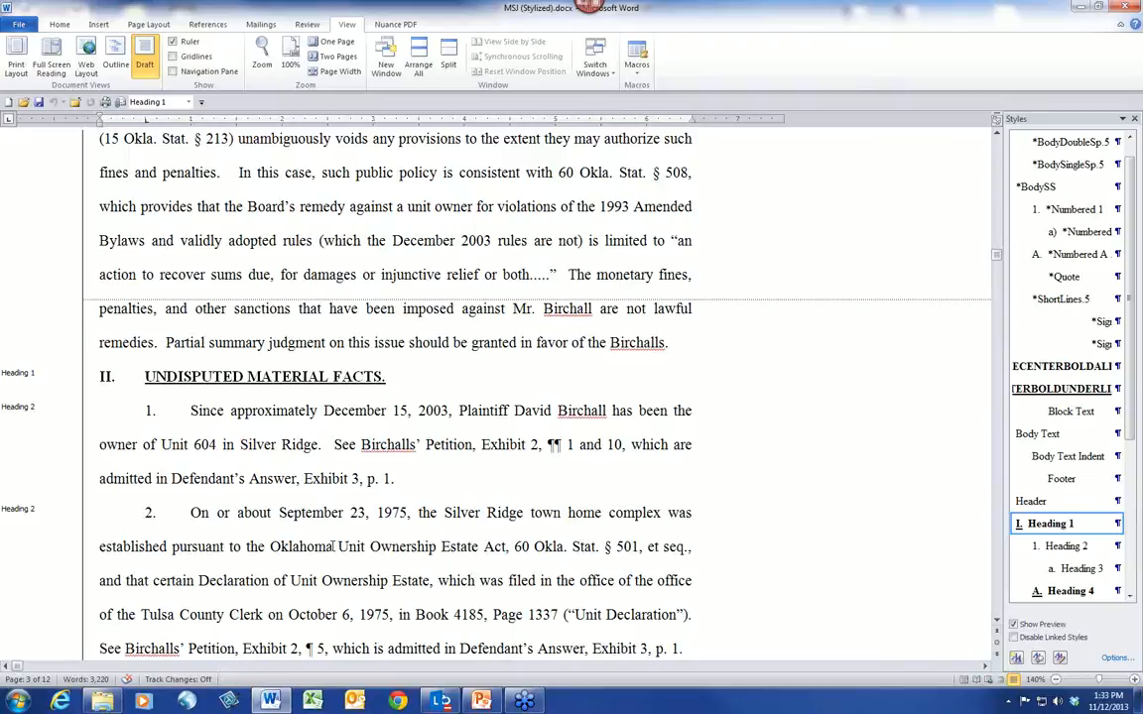
Remove the *BodyDoubleSp.5 style from the Quick Style Gallery.
{"action": "left_click", "coordinate": [62, 25]}
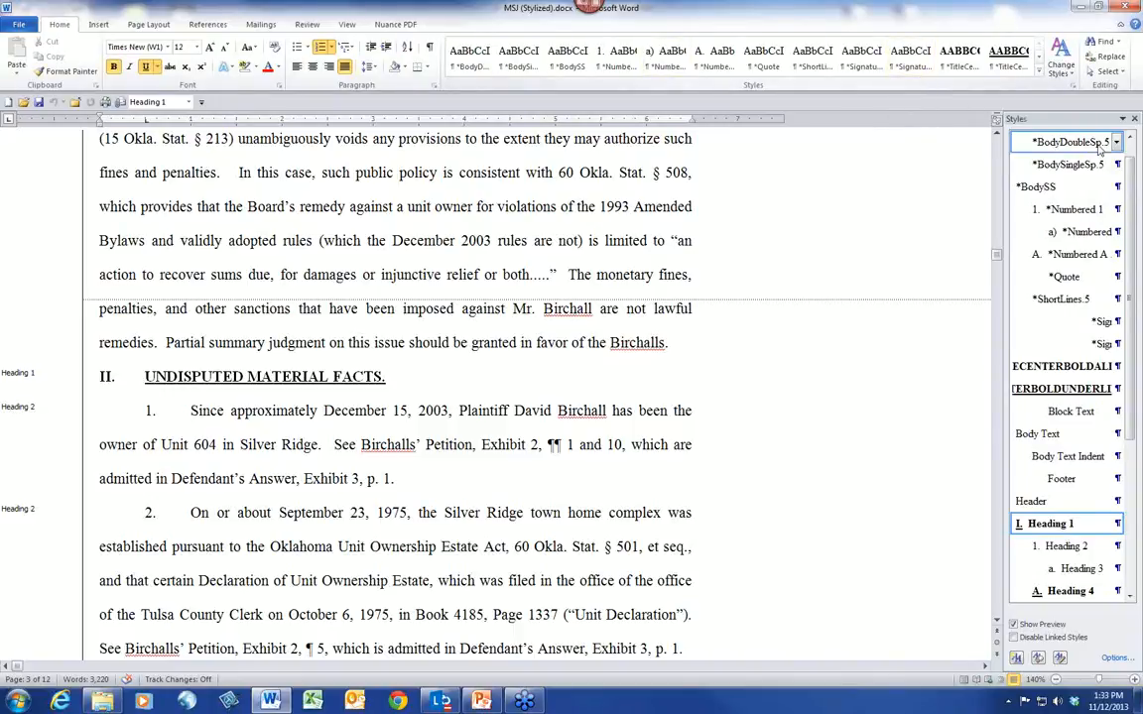
{"action": "left_click", "coordinate": [1115, 143]}
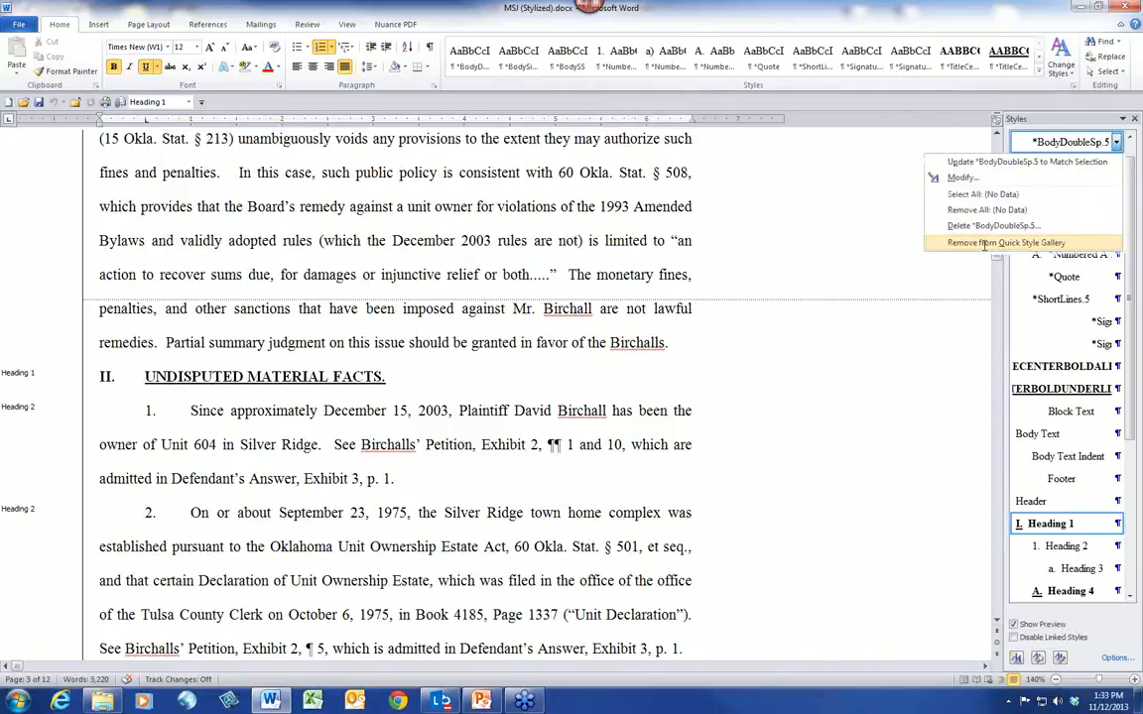
{"action": "left_click", "coordinate": [984, 243]}
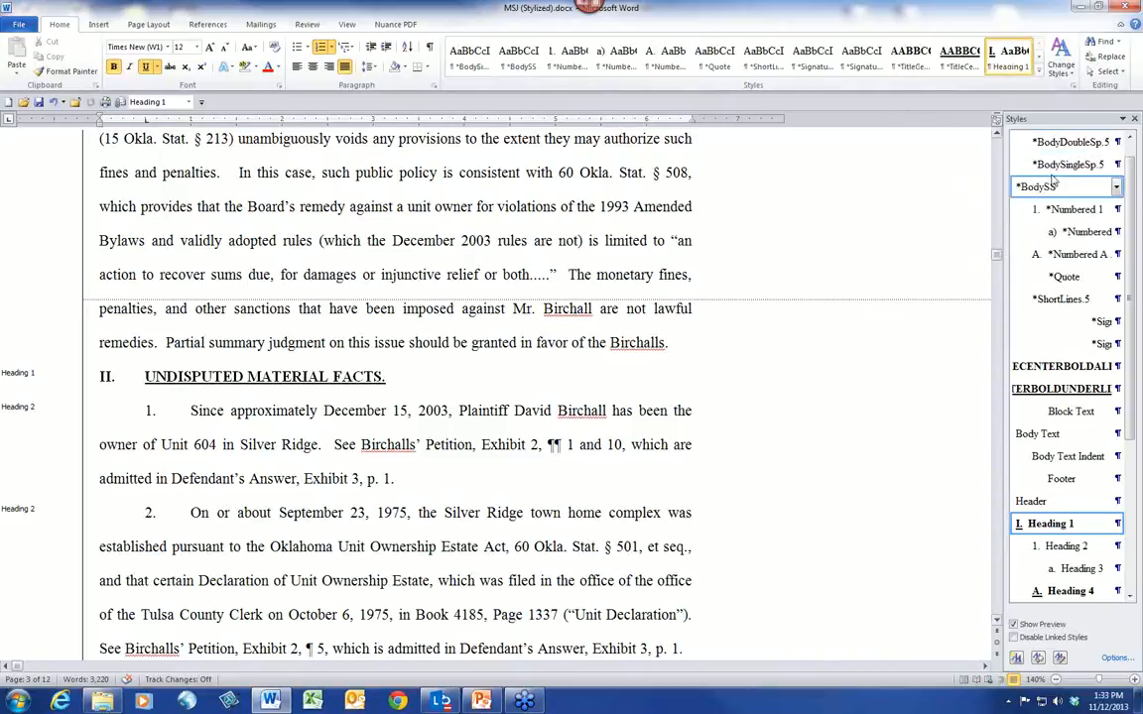
Add the *BodyDoubleSp.5 style back to the Quick Style Gallery and view the full gallery.
{"action": "left_click", "coordinate": [1115, 144]}
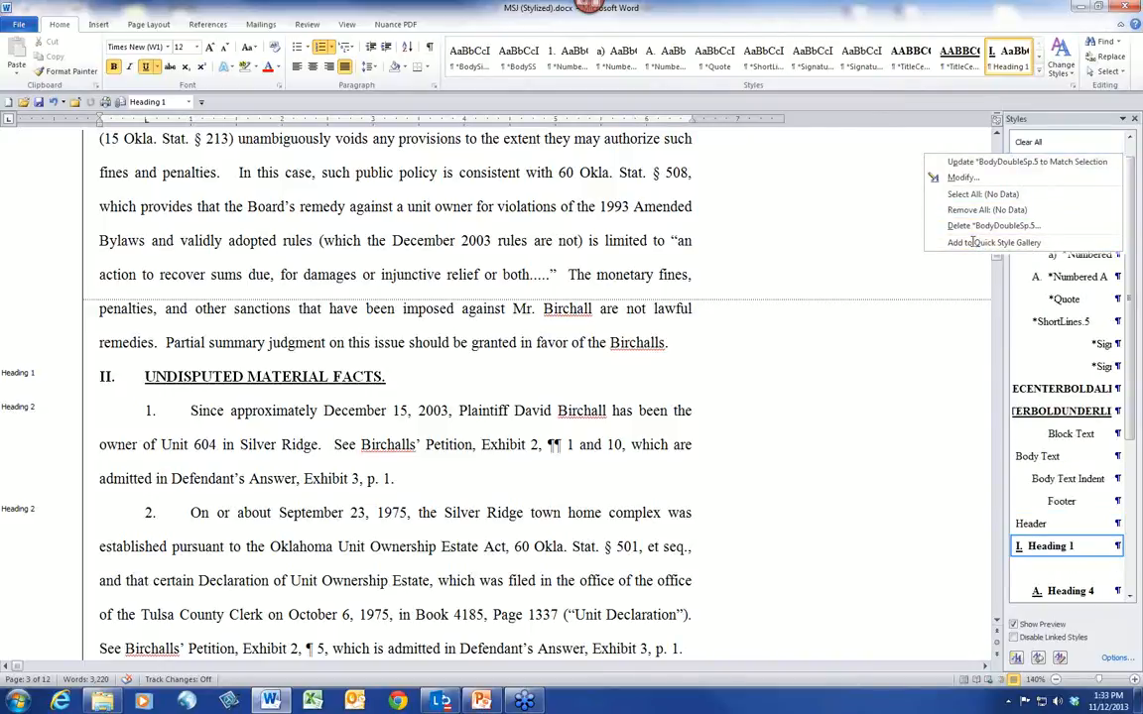
{"action": "left_click", "coordinate": [974, 242]}
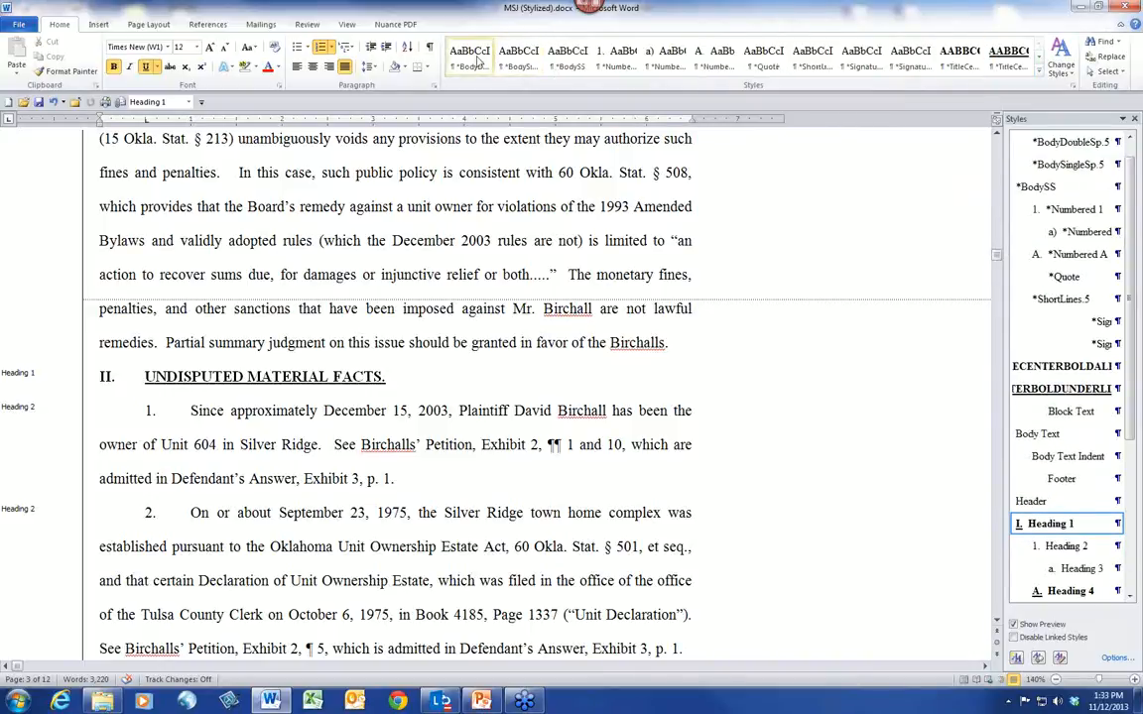
{"action": "left_click", "coordinate": [1039, 73]}
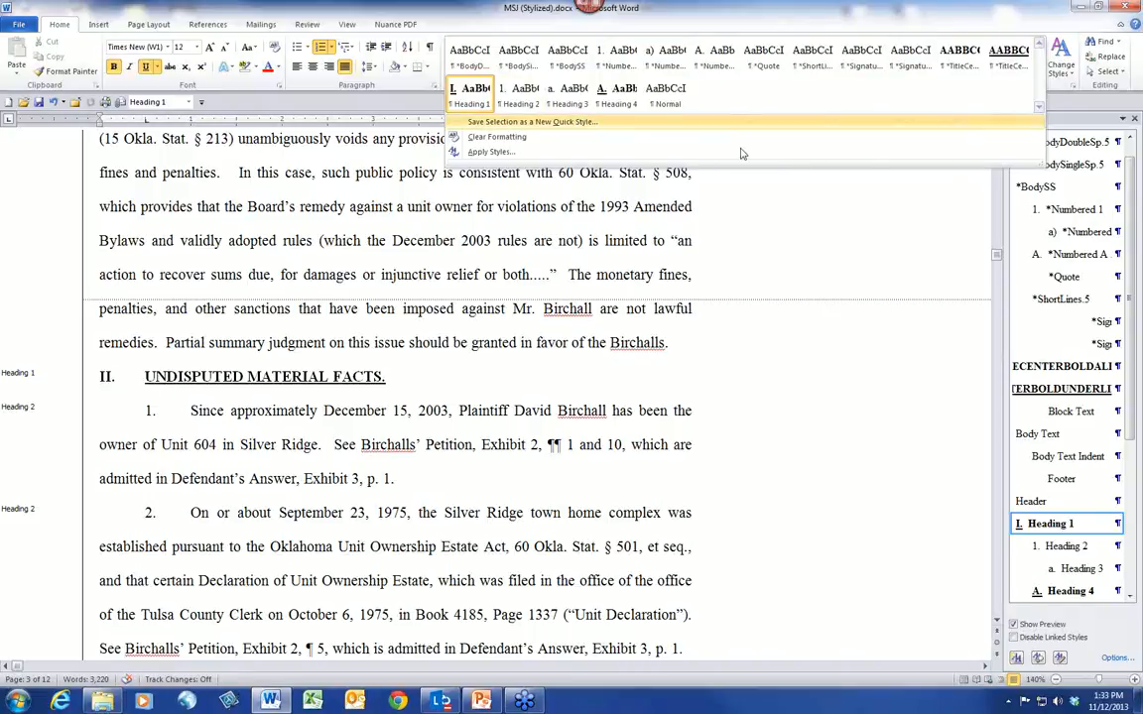
{"action": "left_click", "coordinate": [769, 234]}
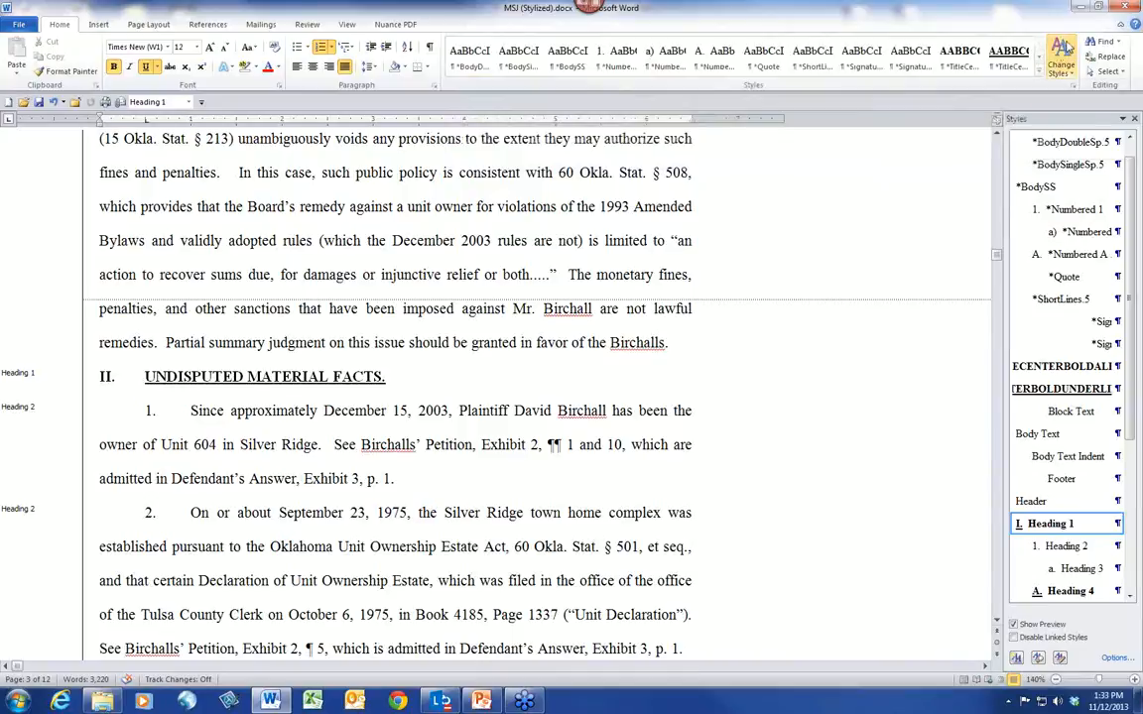
Save the motion's styles as a Quick Style Set named MSJ.
{"action": "left_click", "coordinate": [1063, 56]}
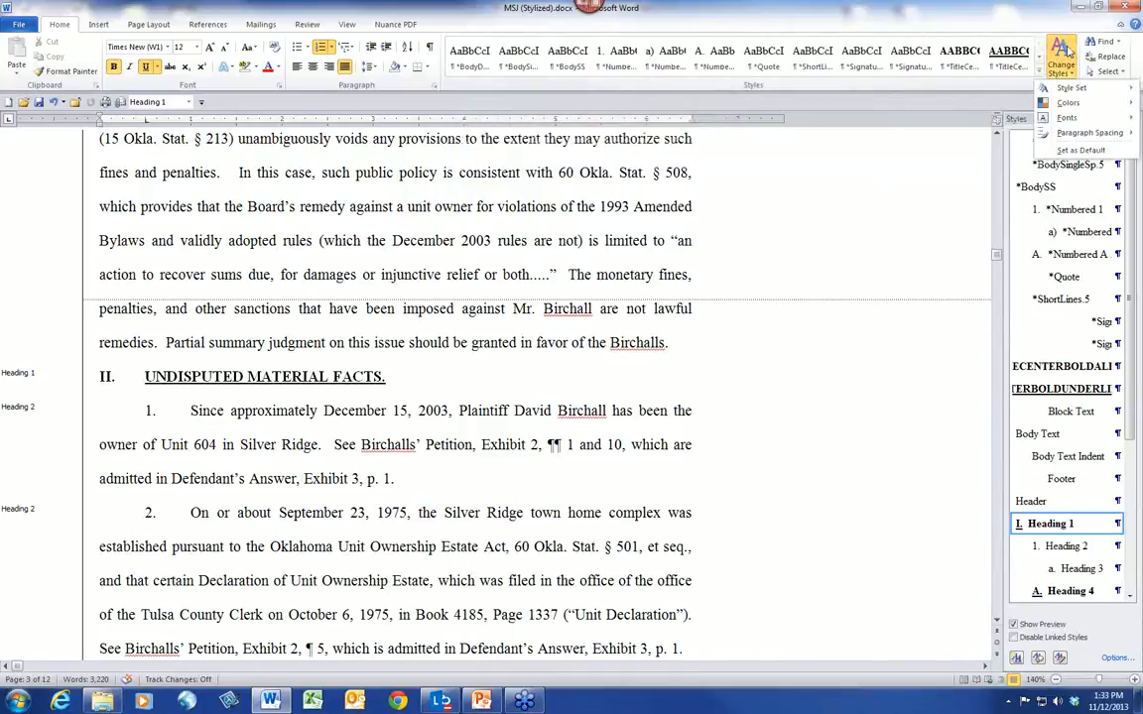
{"action": "mouse_move", "coordinate": [1056, 92]}
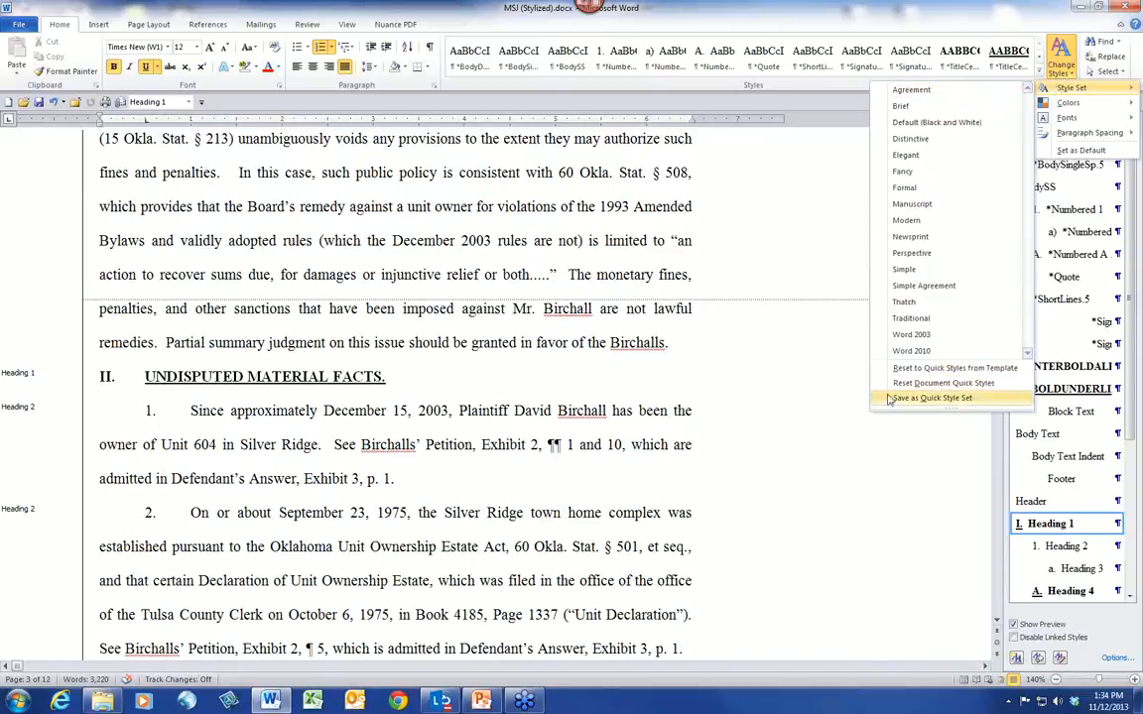
{"action": "left_click", "coordinate": [938, 398]}
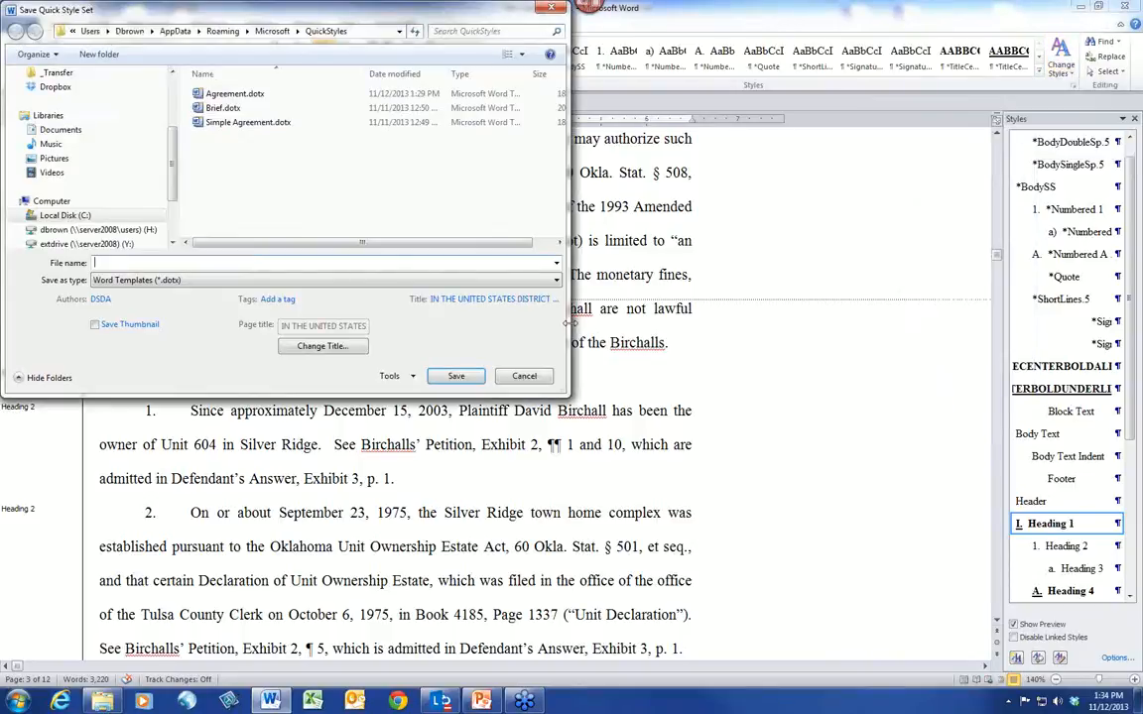
{"action": "type", "text": "MSJ"}
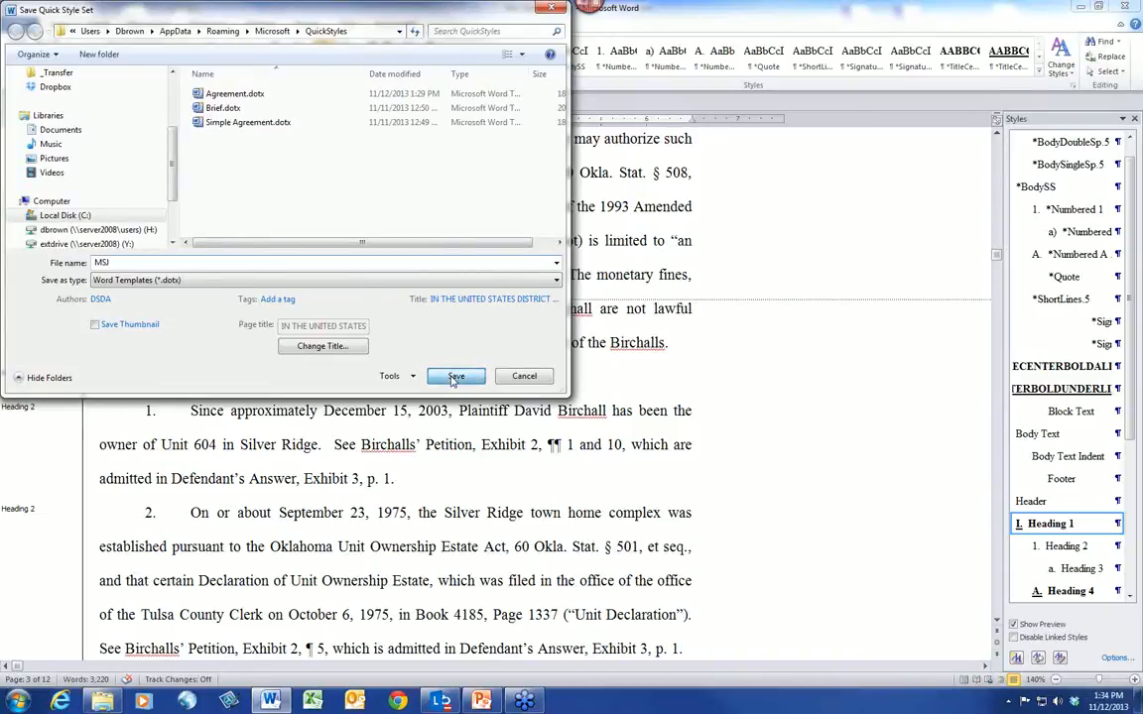
{"action": "left_click", "coordinate": [453, 377]}
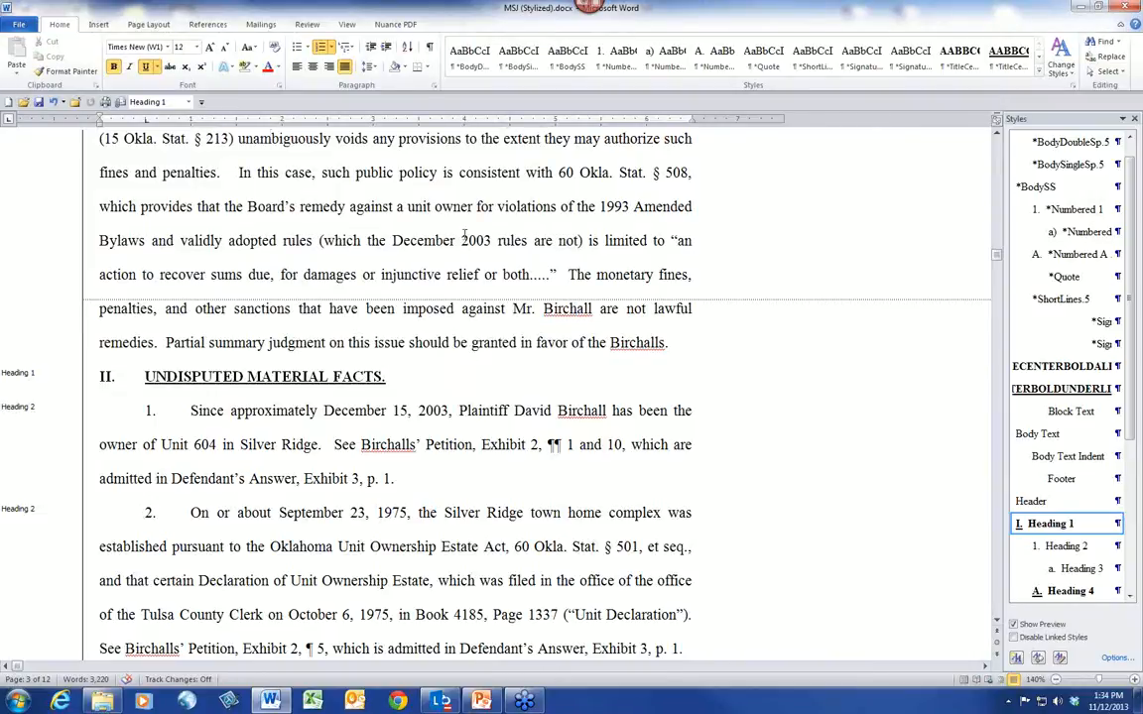
Create a new blank document and apply the MSJ style set to it.
{"action": "left_click", "coordinate": [8, 103]}
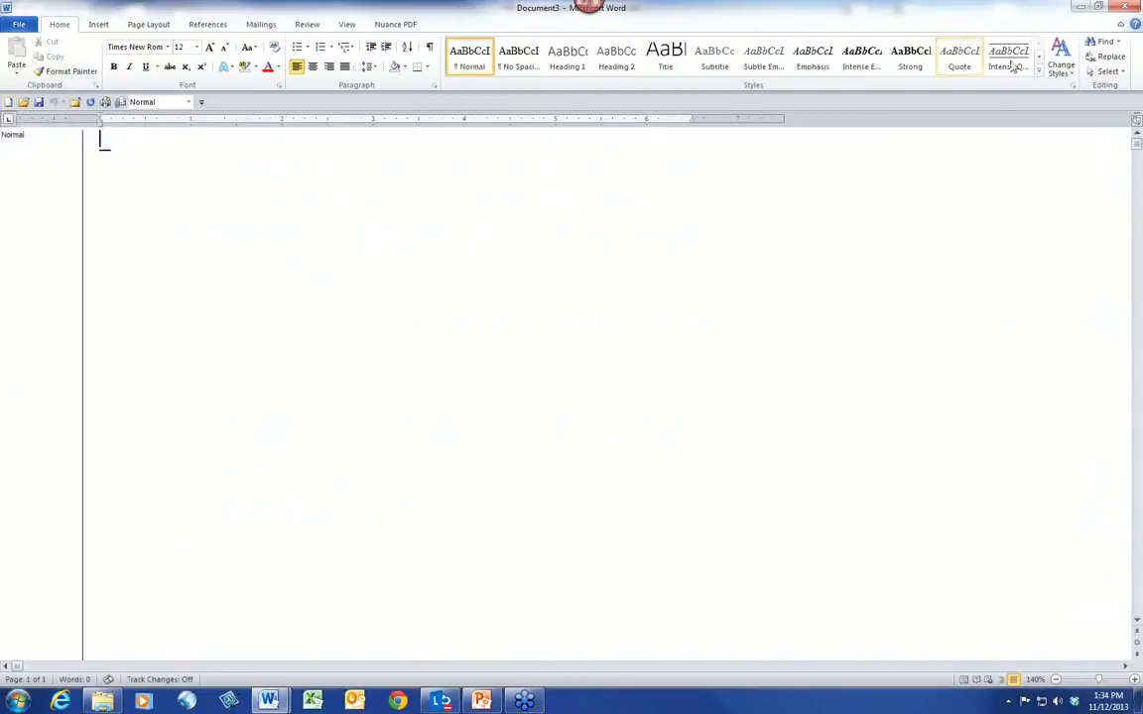
{"action": "left_click", "coordinate": [1062, 48]}
{"action": "mouse_move", "coordinate": [1071, 87]}
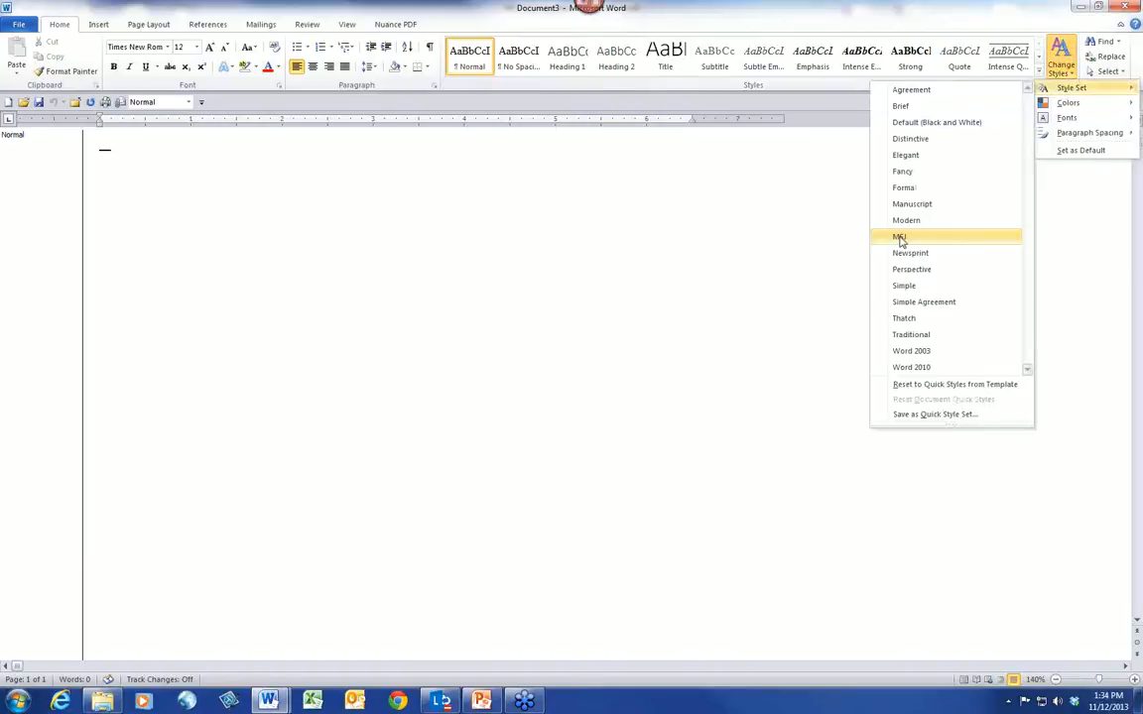
{"action": "left_click", "coordinate": [899, 238]}
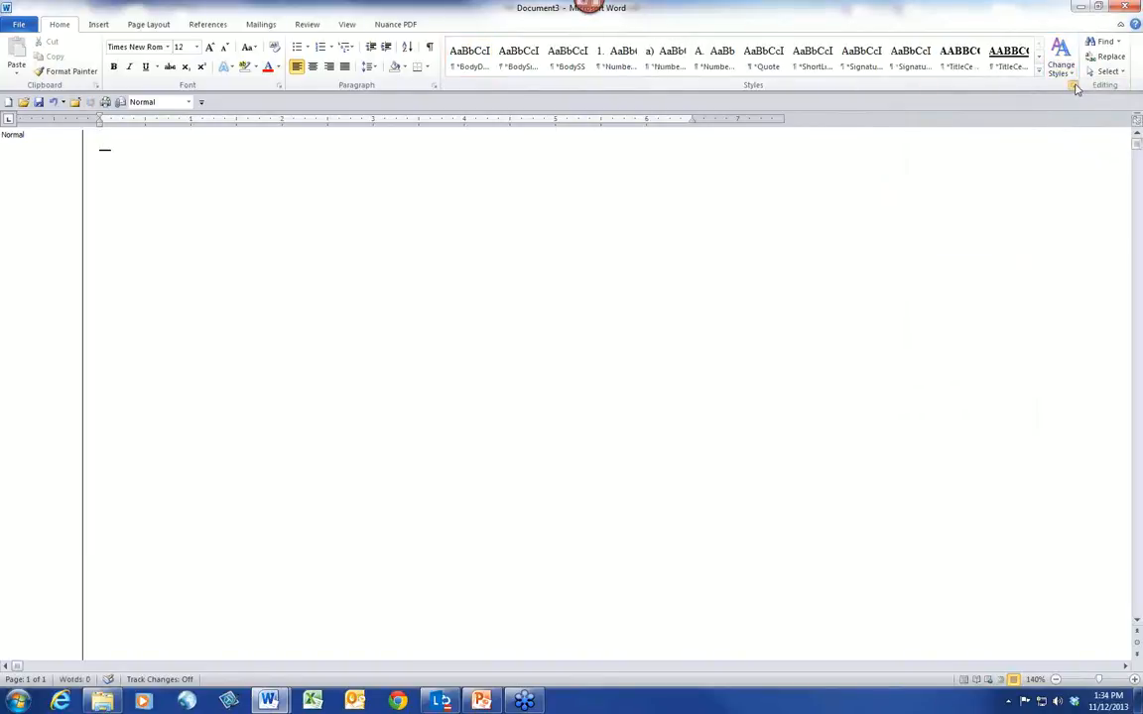
Show the list of styles and enter a Heading 1 paragraph reading "This is the beginning of a brief".
{"action": "left_click", "coordinate": [1073, 85]}
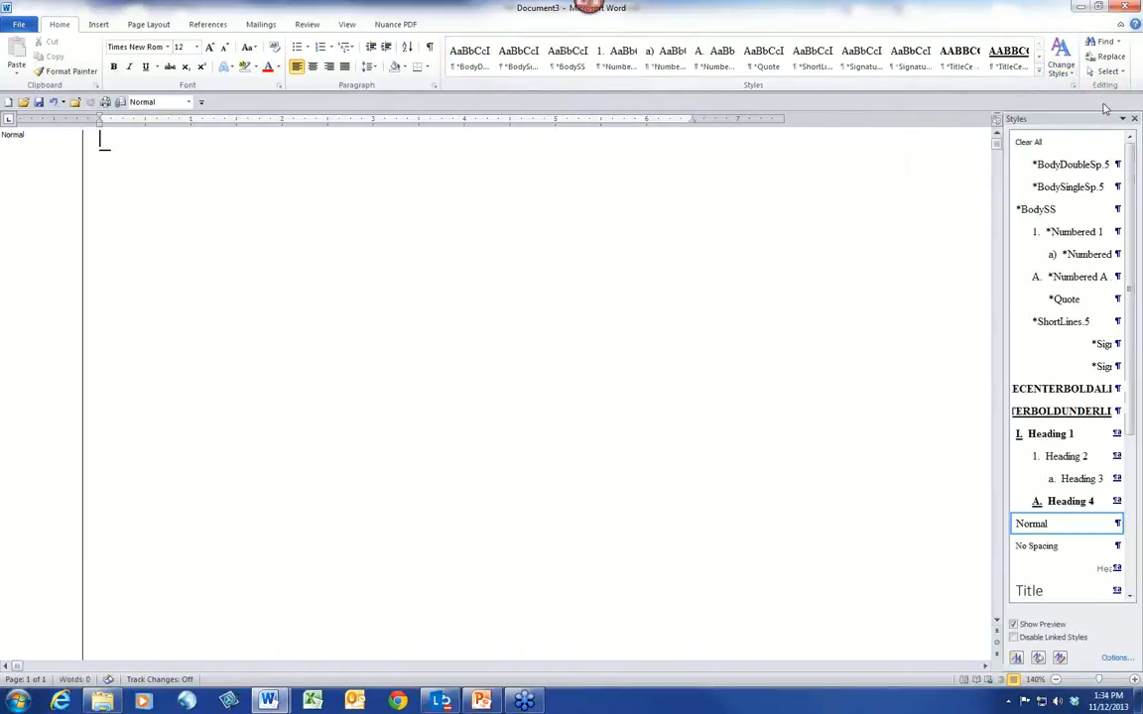
{"action": "left_click", "coordinate": [1041, 438]}
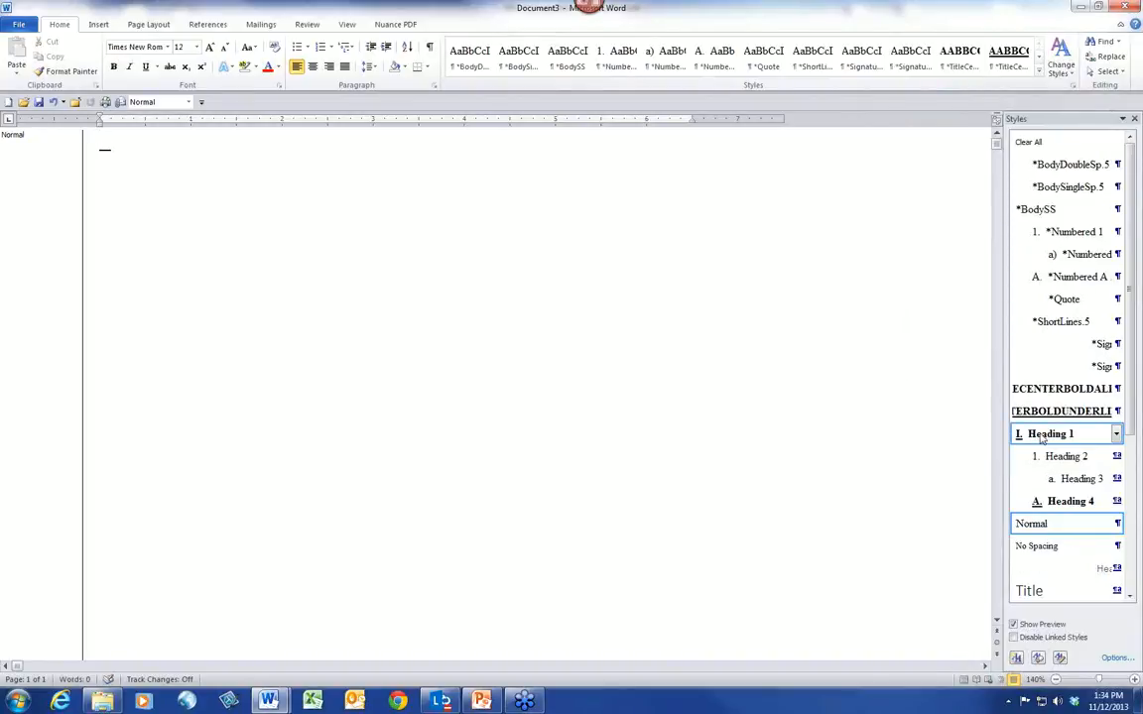
{"action": "type", "text": "This is th"}
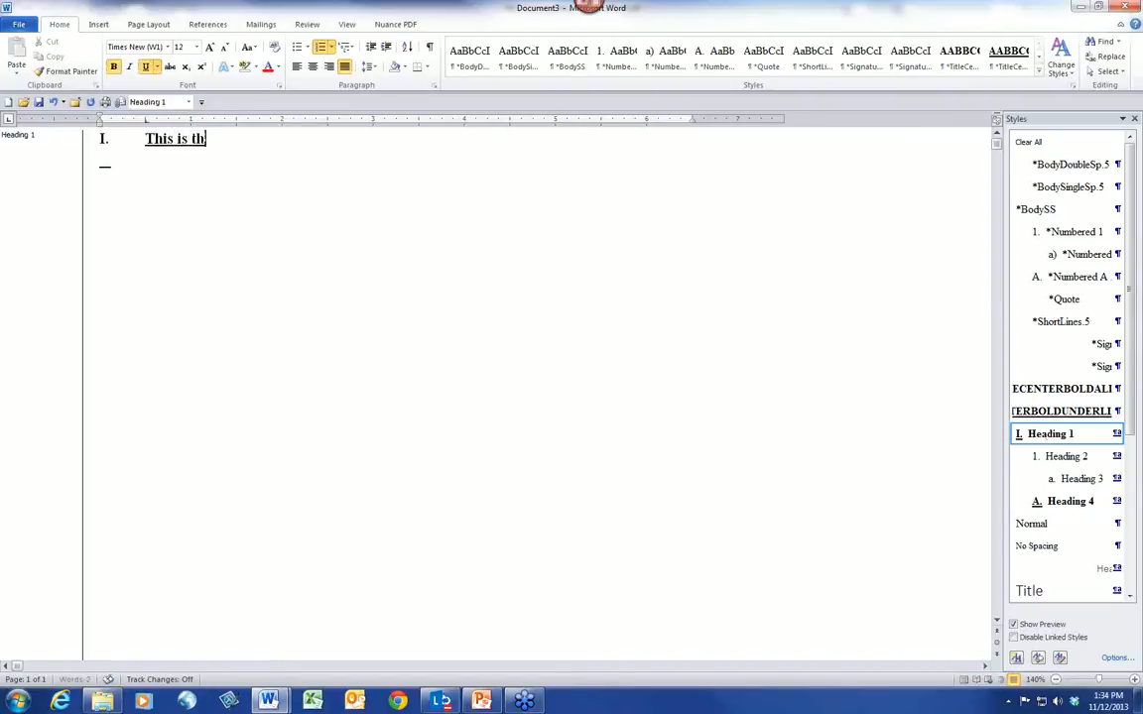
{"action": "type", "text": "e beginning of a brief"}
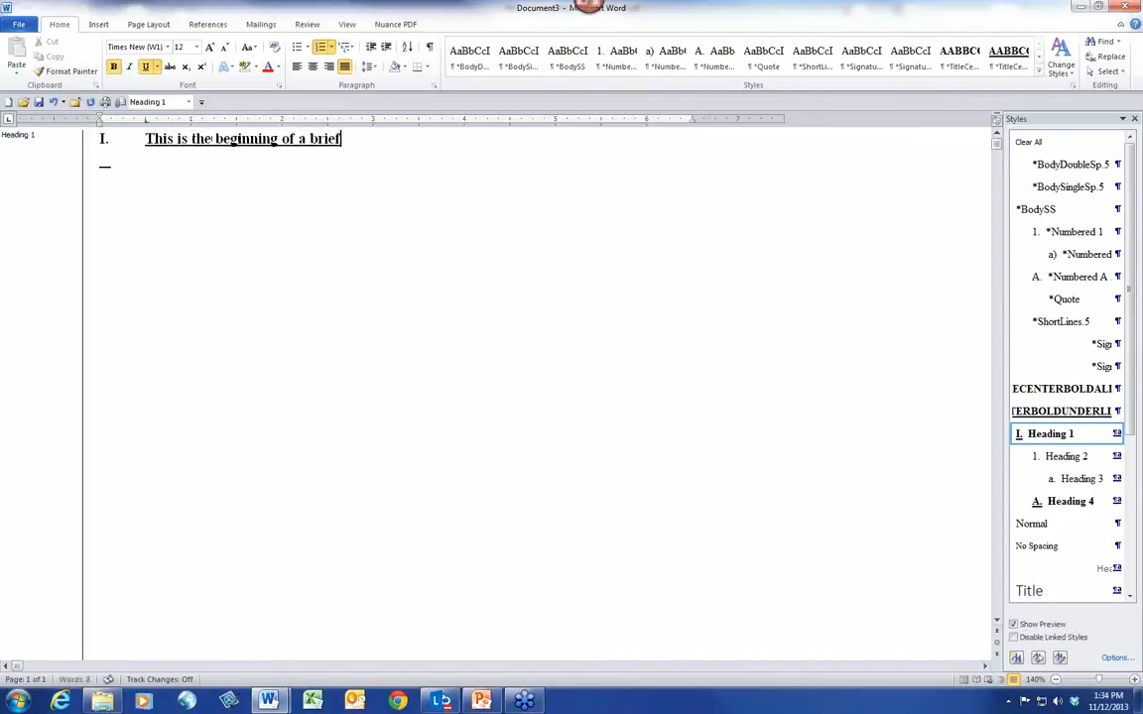
{"action": "key", "text": "Return"}
Below it, enter two Heading 4 paragraphs reading "This is the next level" and "This is more text.".
{"action": "left_click", "coordinate": [1050, 502]}
{"action": "type", "text": "Thisi"}
{"action": "key", "text": "BackSpace"}
{"action": "type", "text": "is the next level"}
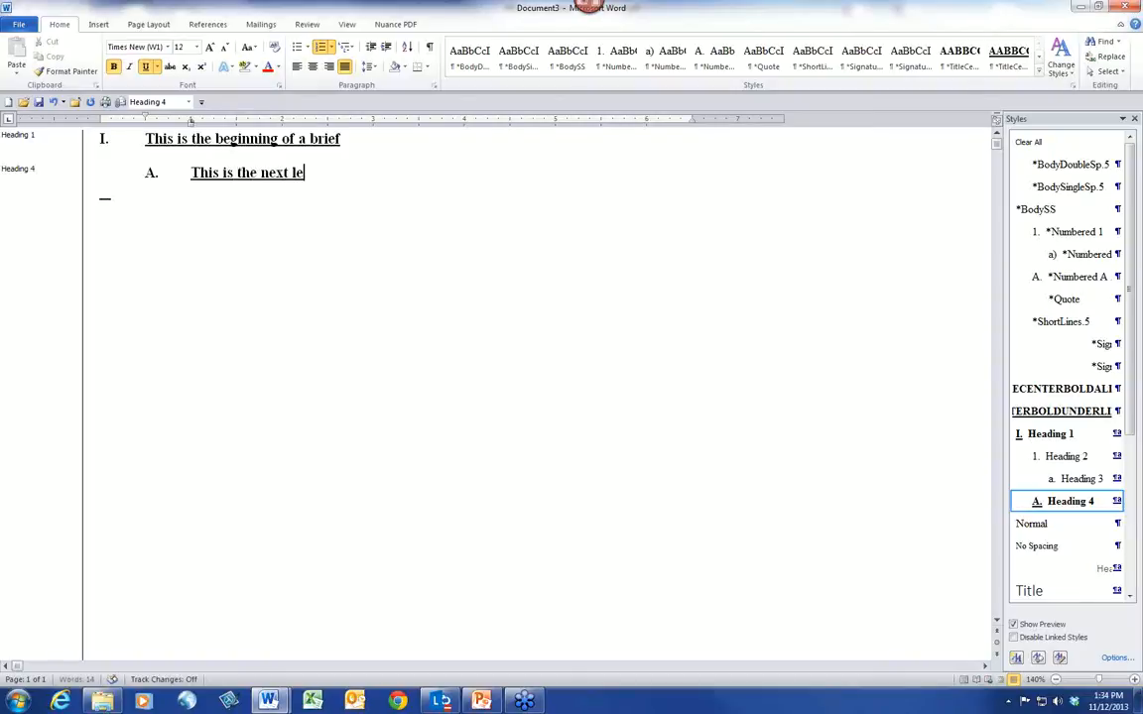
{"action": "key", "text": "Return"}
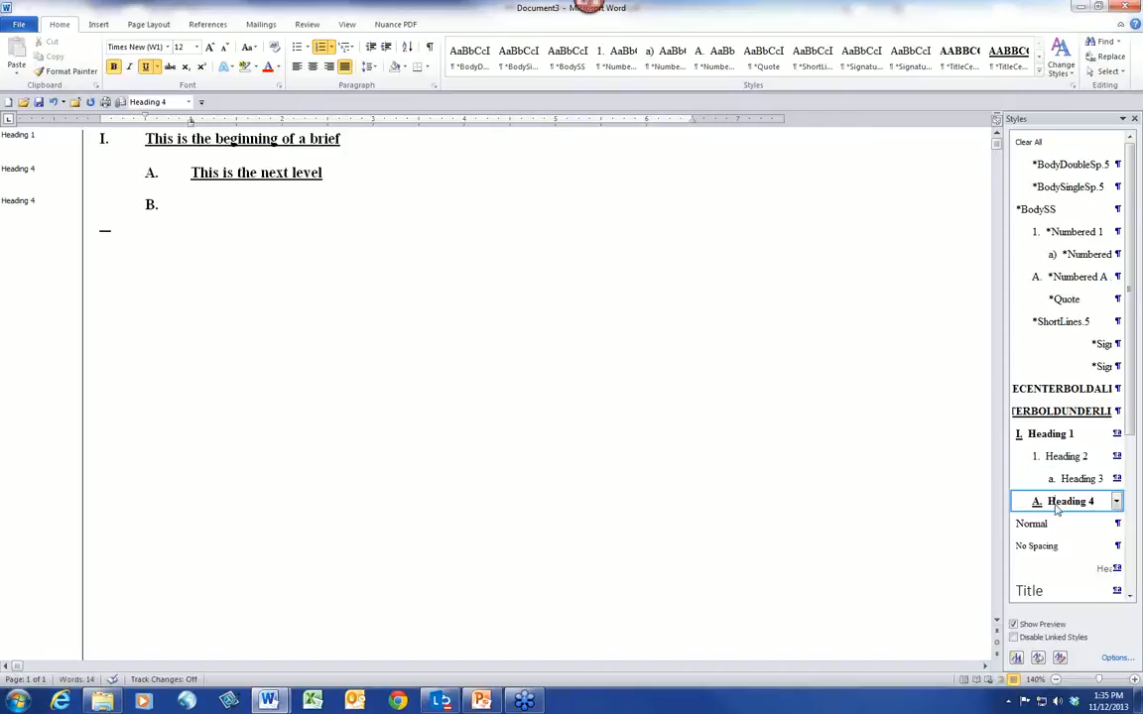
{"action": "mouse_move", "coordinate": [1056, 509]}
{"action": "type", "text": "This is mor"}
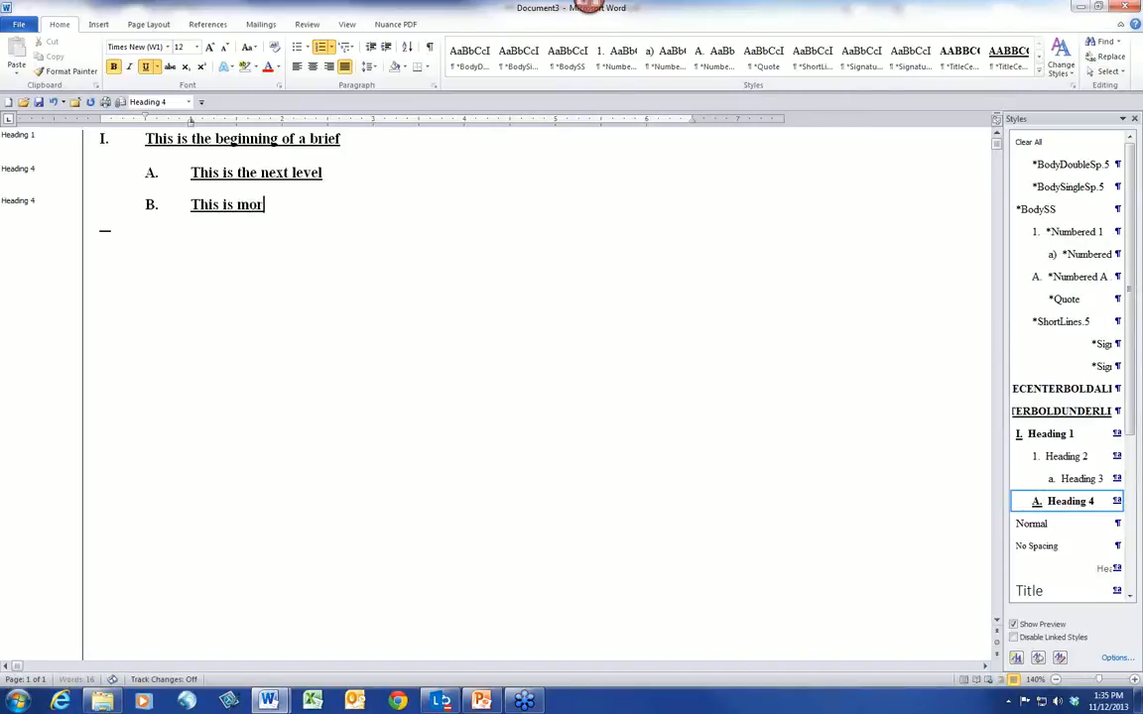
{"action": "type", "text": "e text."}
{"action": "key", "text": "Return"}
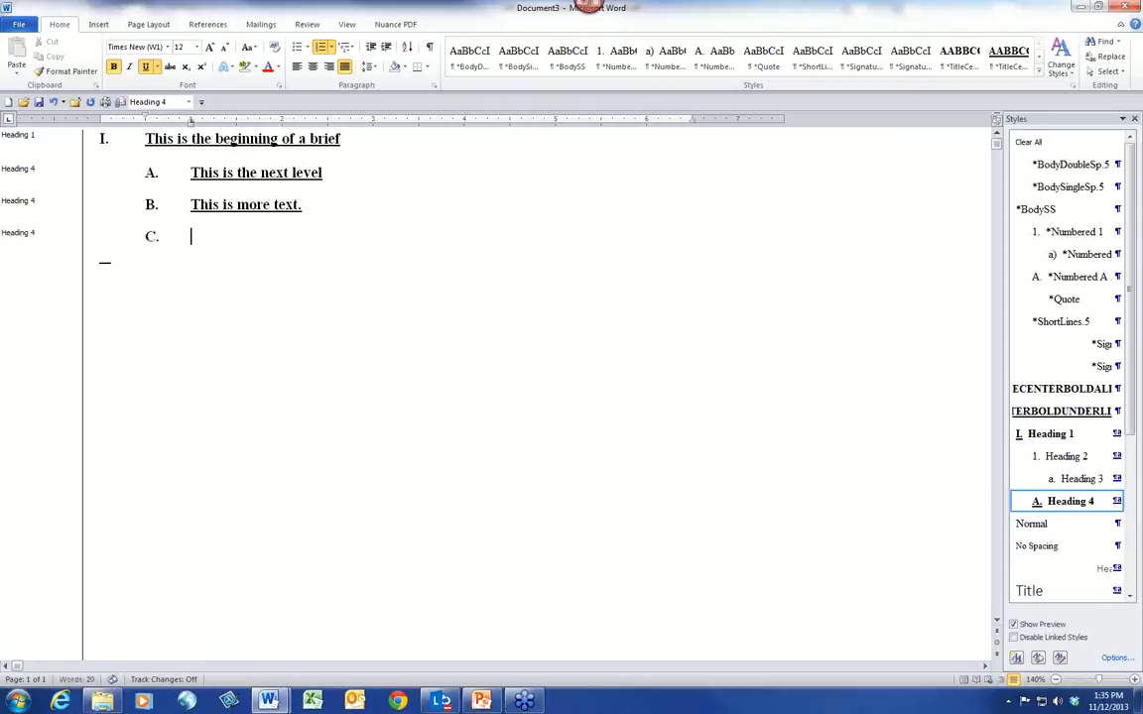
Add a body paragraph of about two lines of random filler text in the *BodyDoubleSp.5 style under the Heading 4 items.
{"action": "left_click", "coordinate": [1062, 165]}
{"action": "type", "text": "A;lsdkfja l;kdf ;alskdf"}
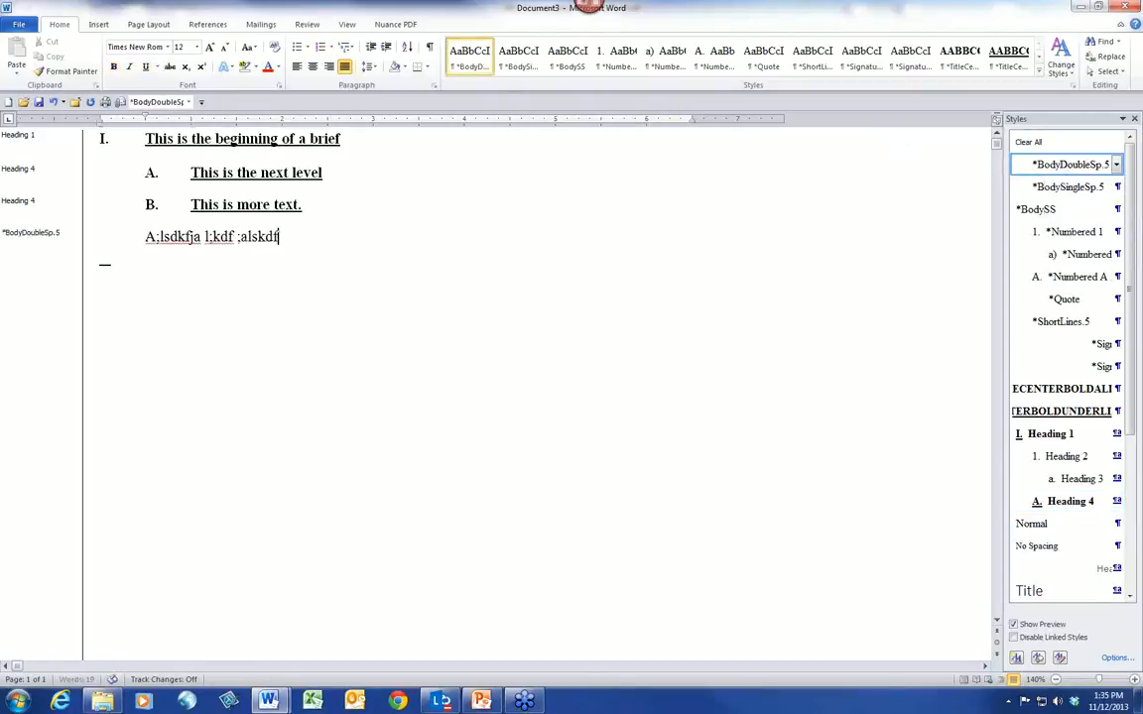
{"action": "type", "text": "alkdfj lkasdf ;klaj ef;lkja s;dflka ;slfj; alsk"}
{"action": "type", "text": "dfj ;laksjdf; lakjdfl; akjsdf; lkasdfl; kjasl; dfka; lskdf ;alskdf"}
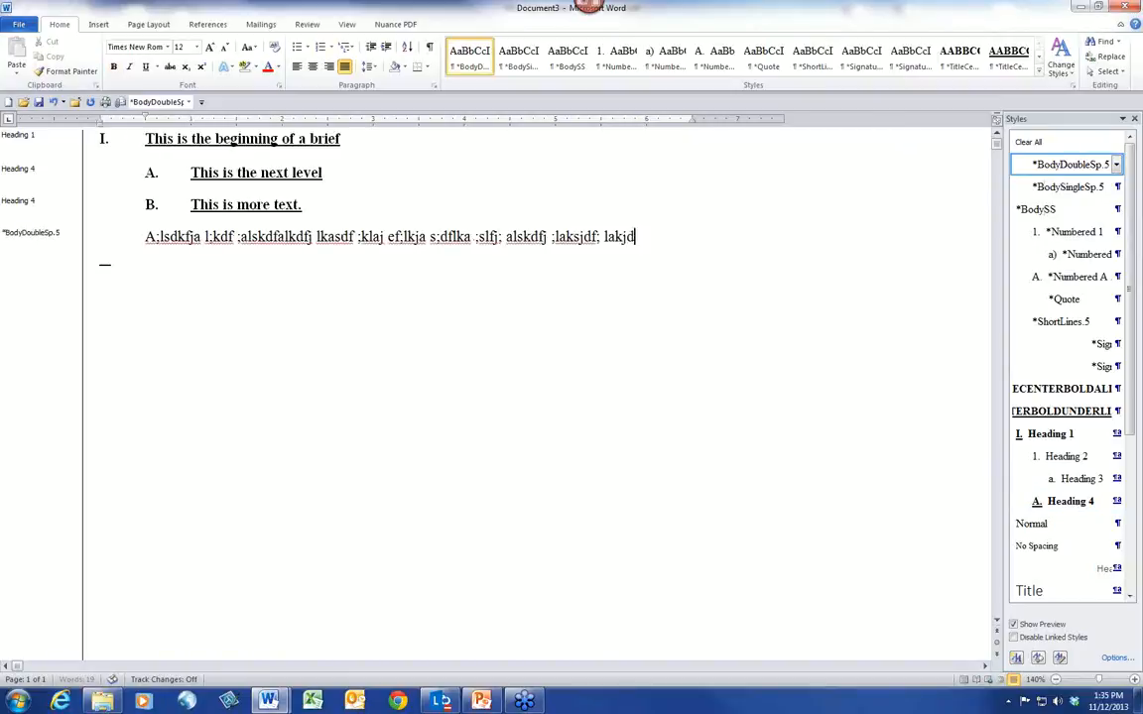
{"action": "type", "text": "."}
{"action": "key", "text": "Return"}
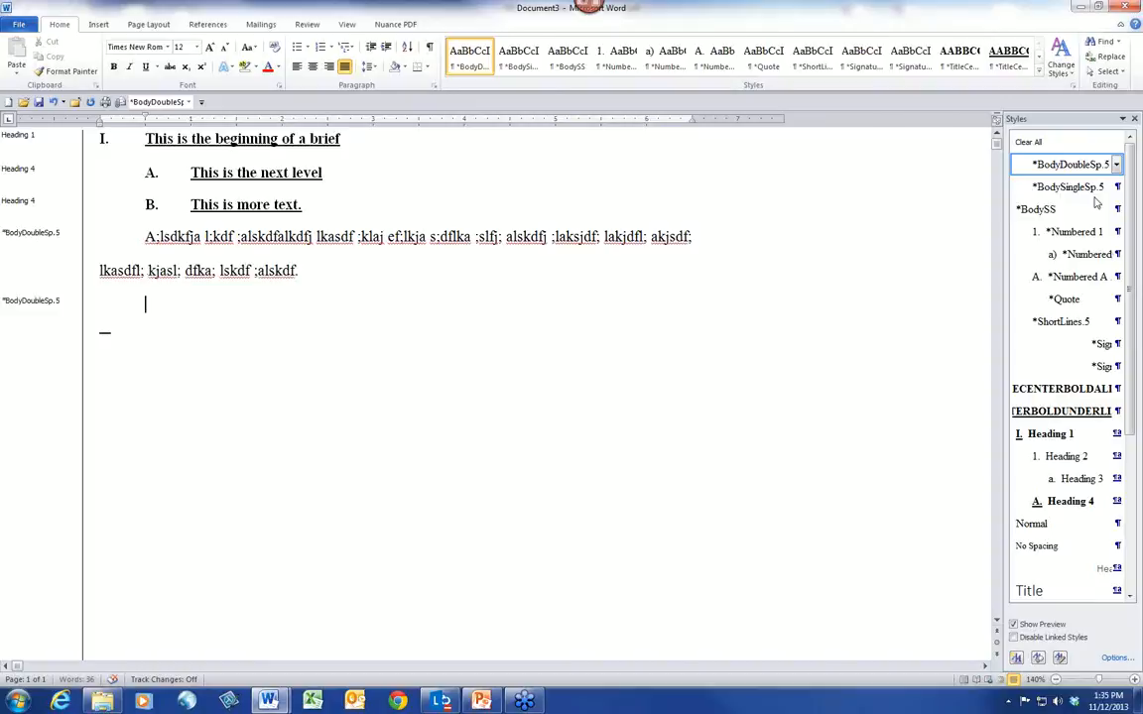
Enter a second Heading 1 paragraph reading "This is the next level." below the filler text.
{"action": "left_click", "coordinate": [1051, 434]}
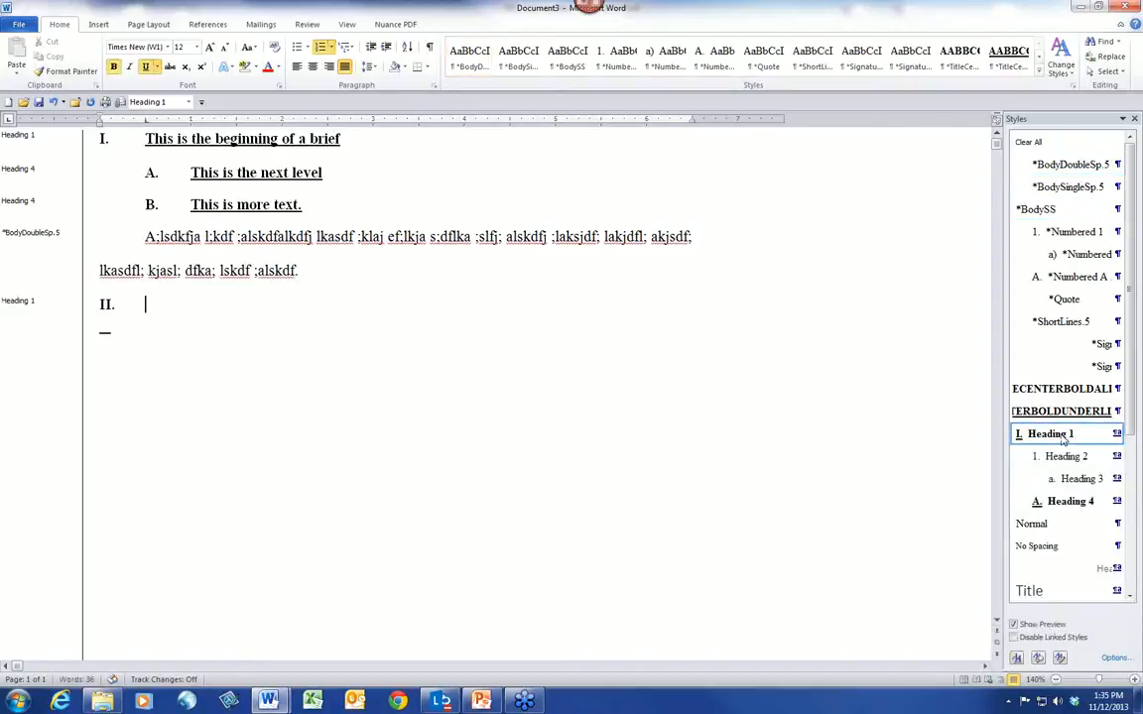
{"action": "type", "text": "This is the "}
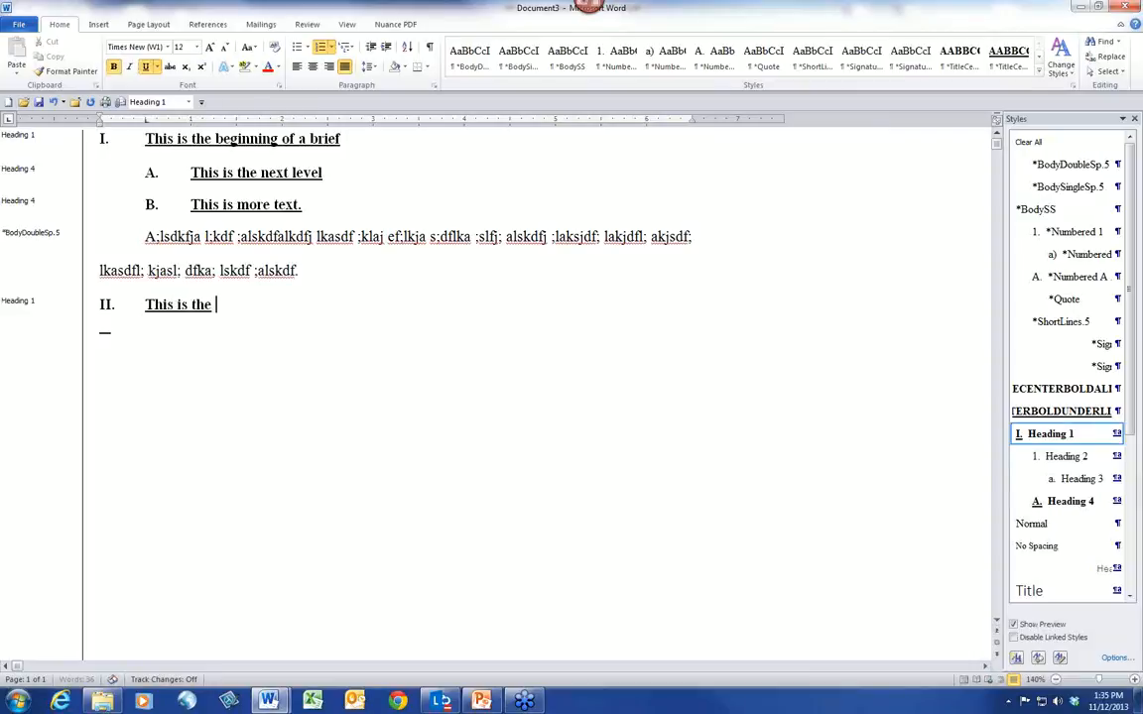
{"action": "type", "text": "next level."}
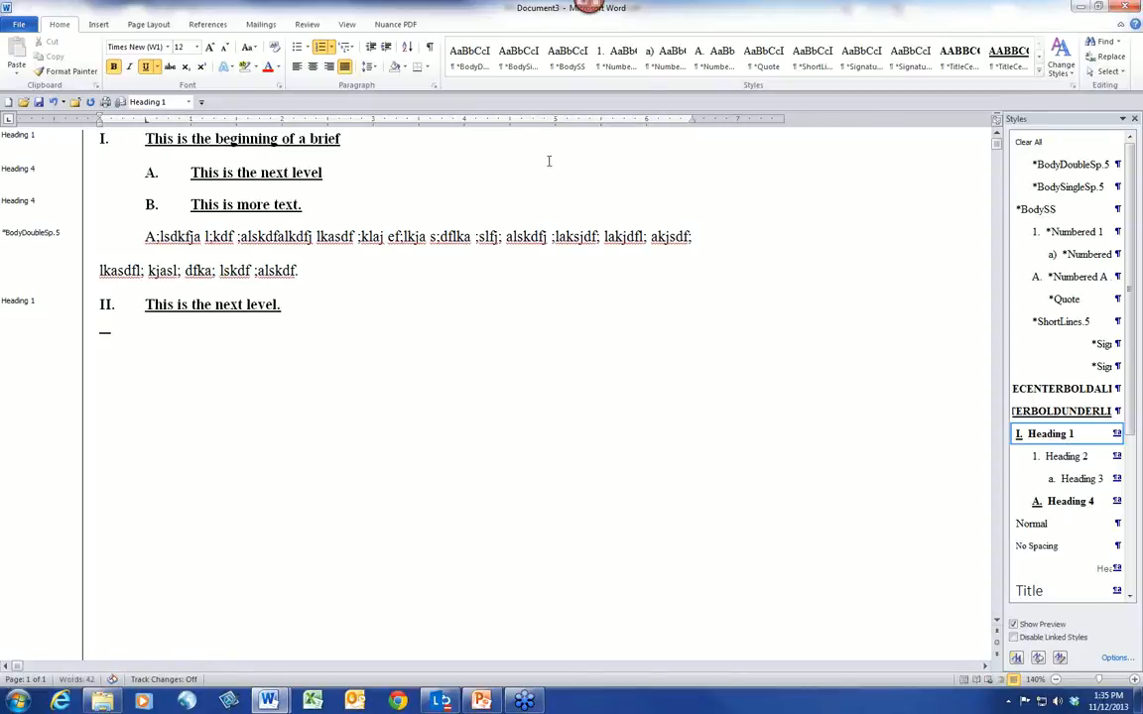
Close the trial document without saving and return to the motion's caption at the beginning of MSJ (Stylized).docx.
{"action": "left_click", "coordinate": [74, 103]}
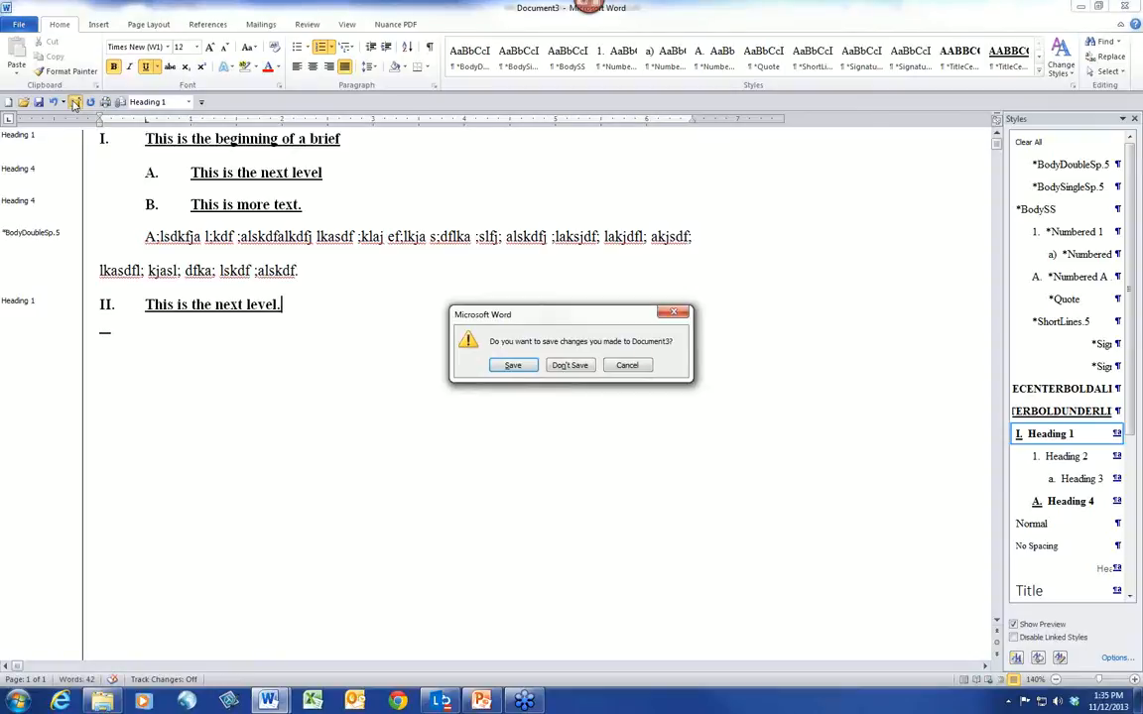
{"action": "left_click", "coordinate": [569, 366]}
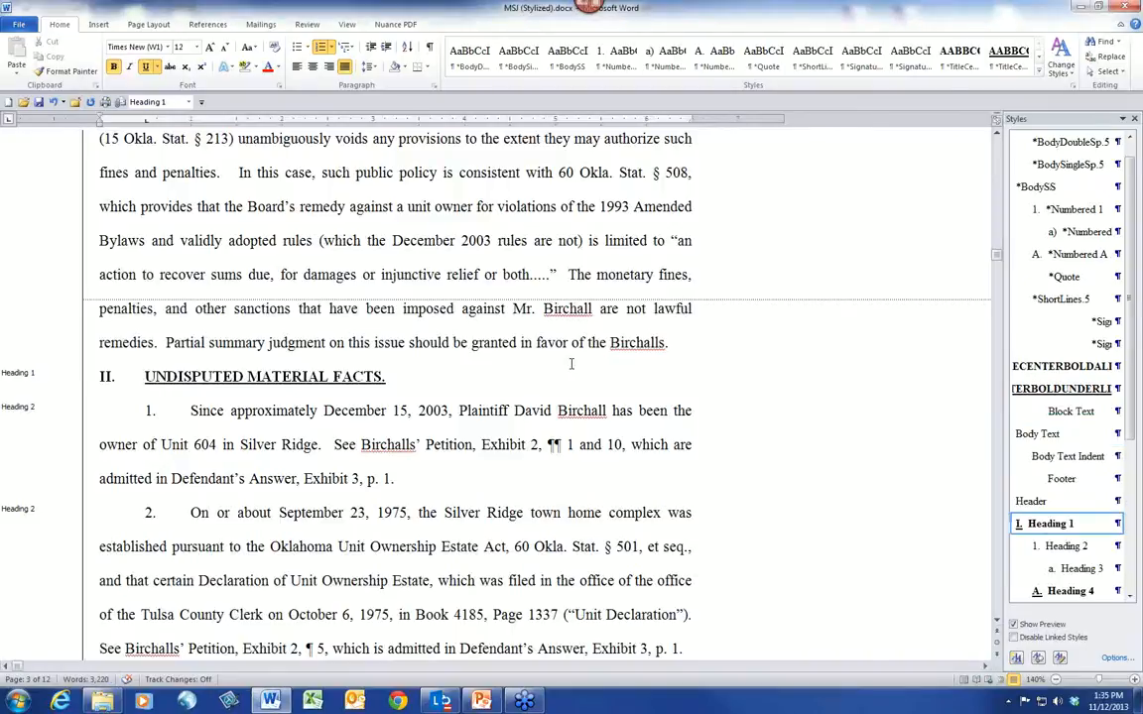
{"action": "scroll", "coordinate": [575, 377], "scroll_direction": "up", "scroll_amount": 1}
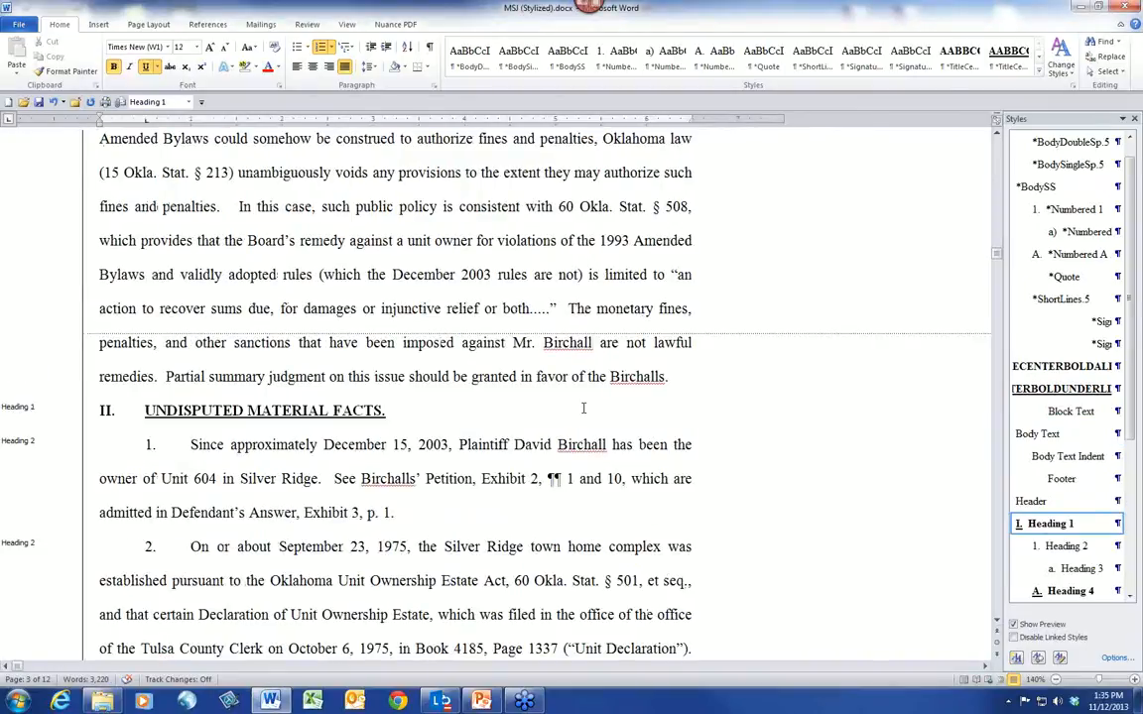
{"action": "scroll", "coordinate": [517, 284], "scroll_direction": "up", "scroll_amount": 3}
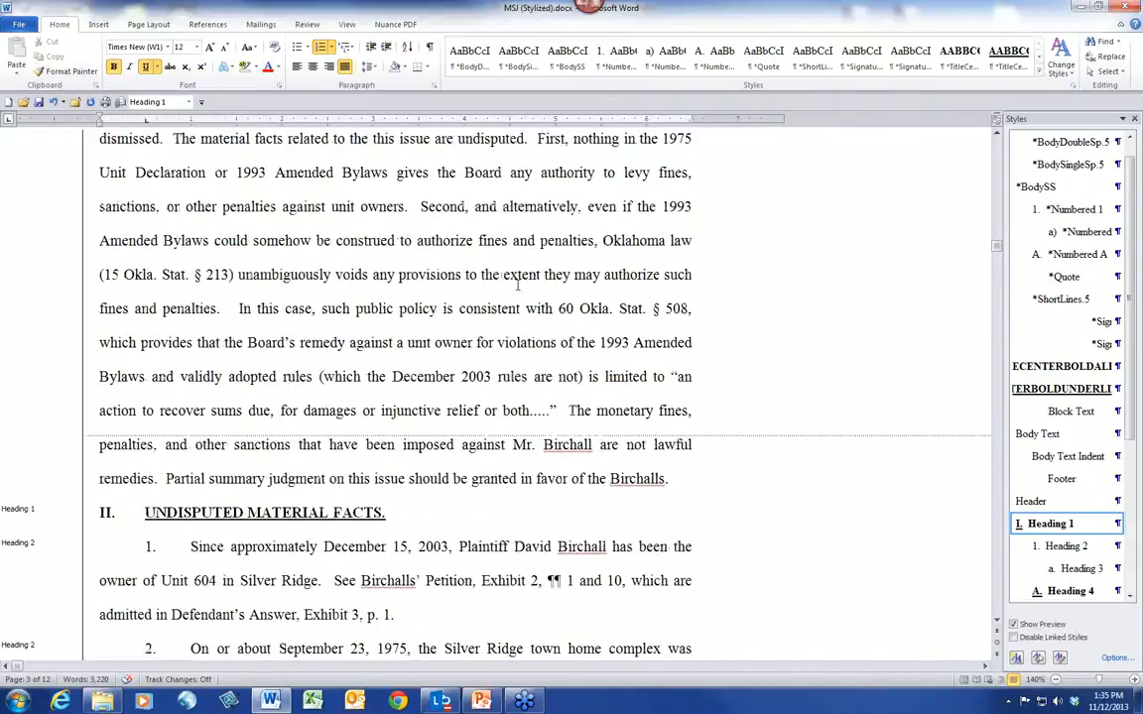
{"action": "scroll", "coordinate": [517, 285], "scroll_direction": "up", "scroll_amount": 2}
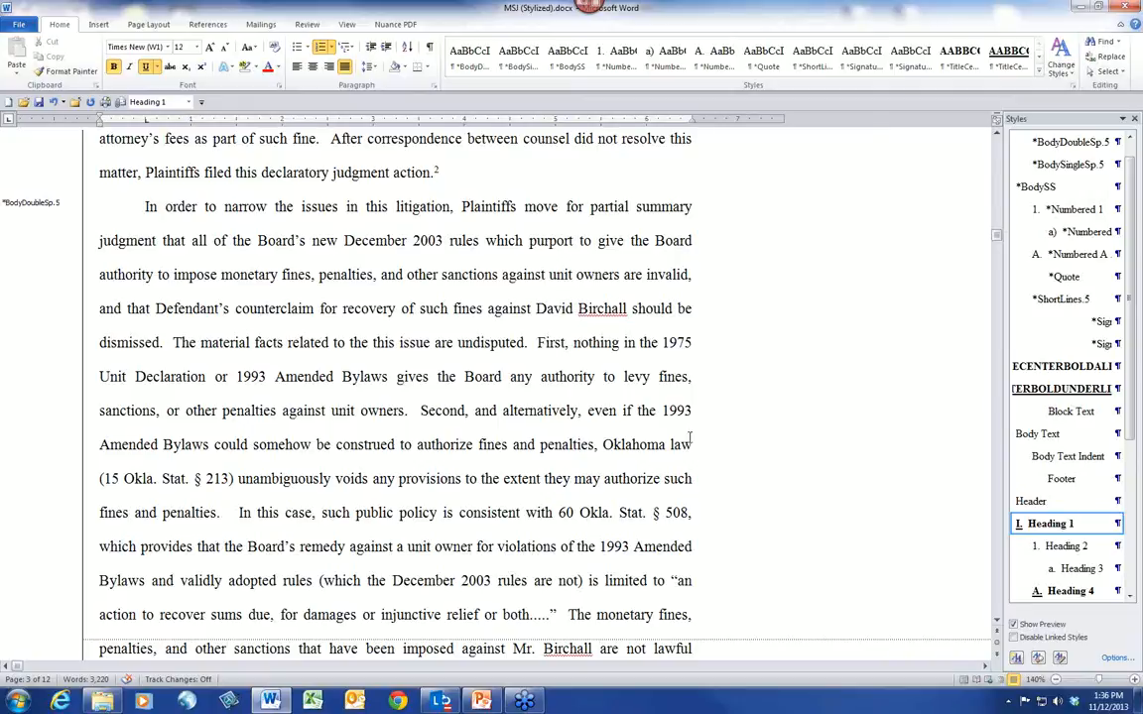
{"action": "left_click", "coordinate": [379, 404]}
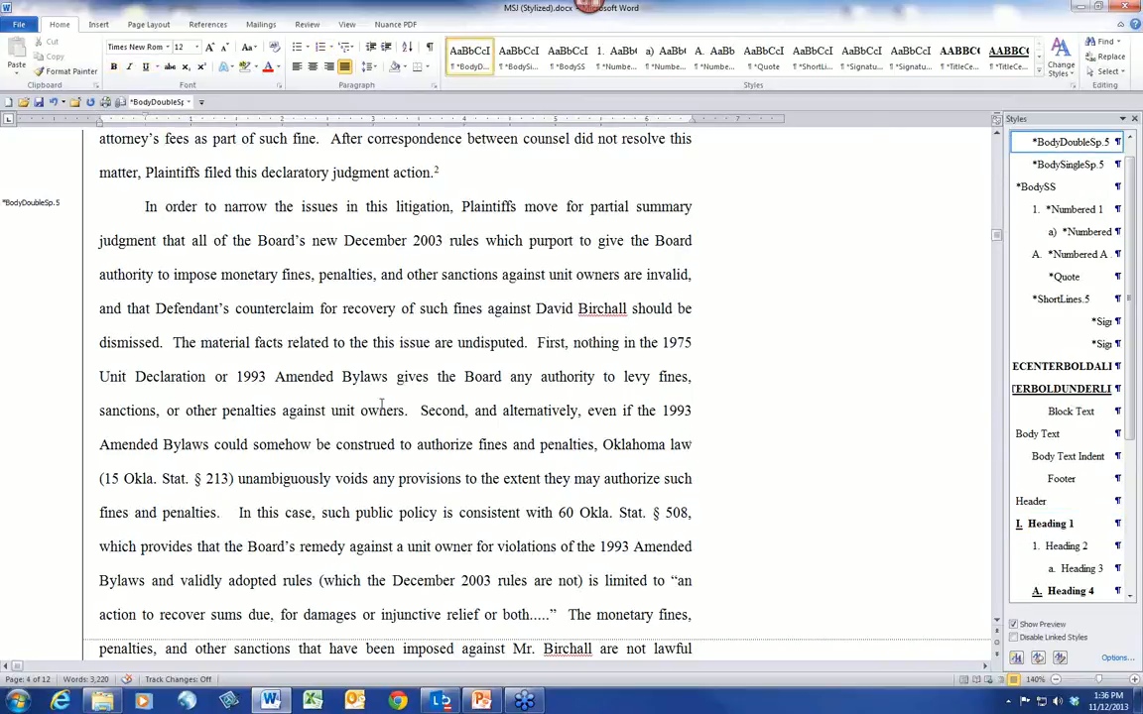
{"action": "key", "text": "ctrl+Home"}
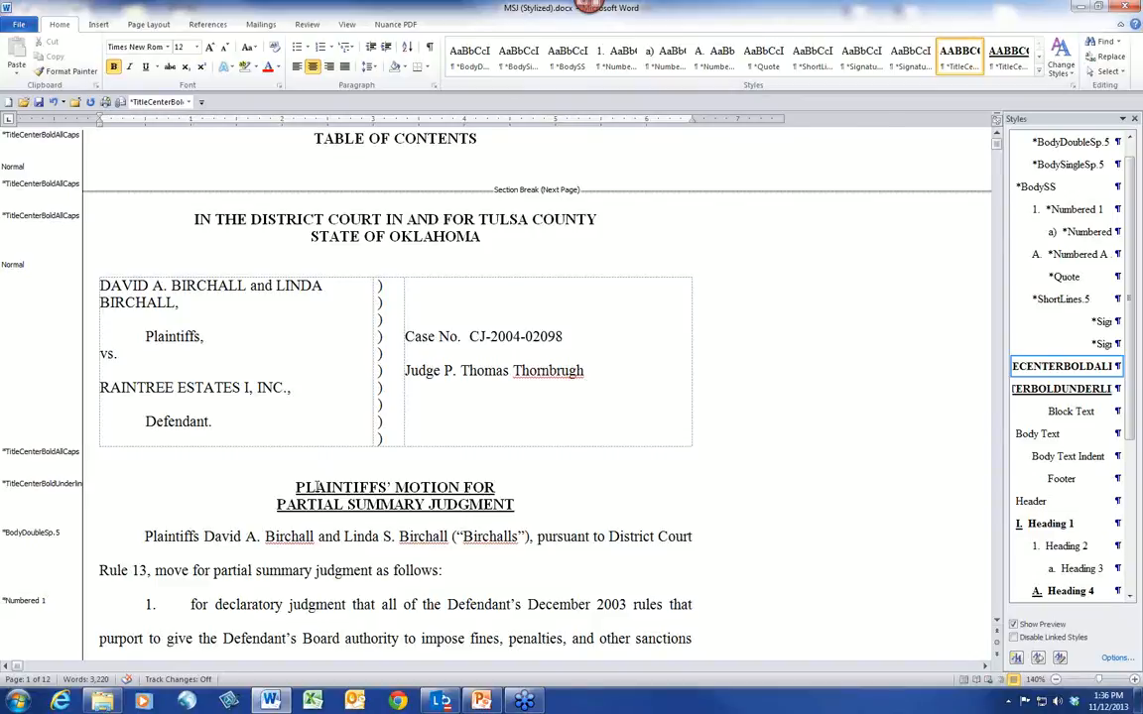
{"action": "scroll", "coordinate": [317, 486], "scroll_direction": "down", "scroll_amount": 1}
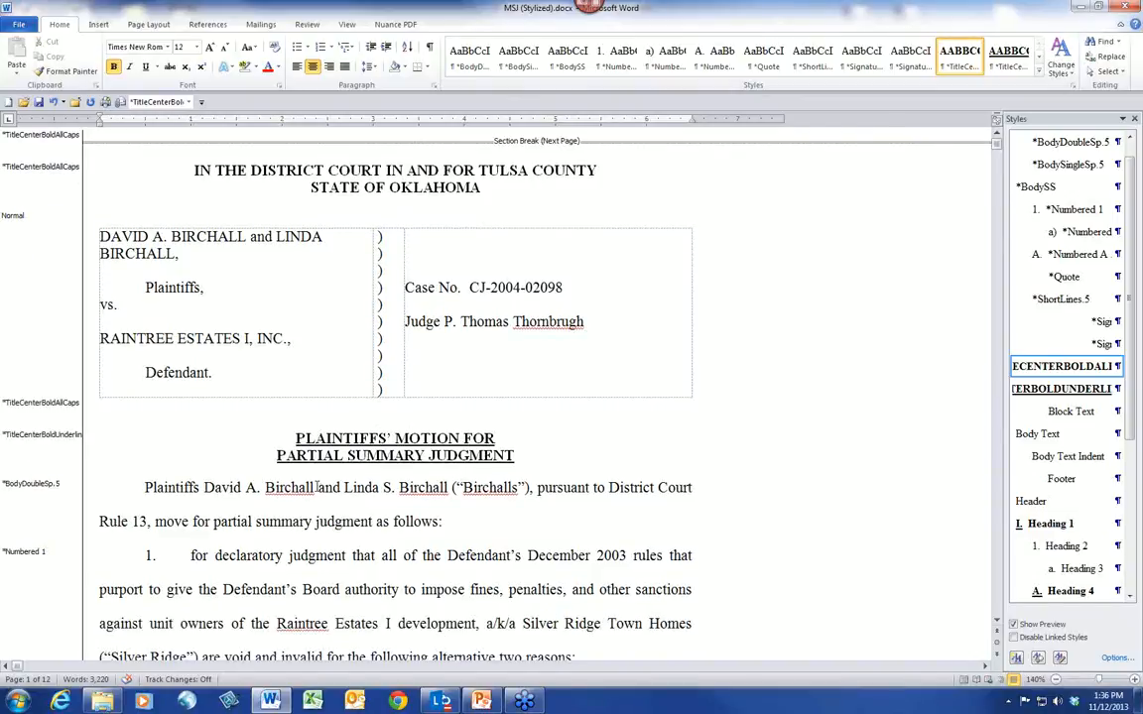
{"action": "scroll", "coordinate": [316, 486], "scroll_direction": "down", "scroll_amount": 1}
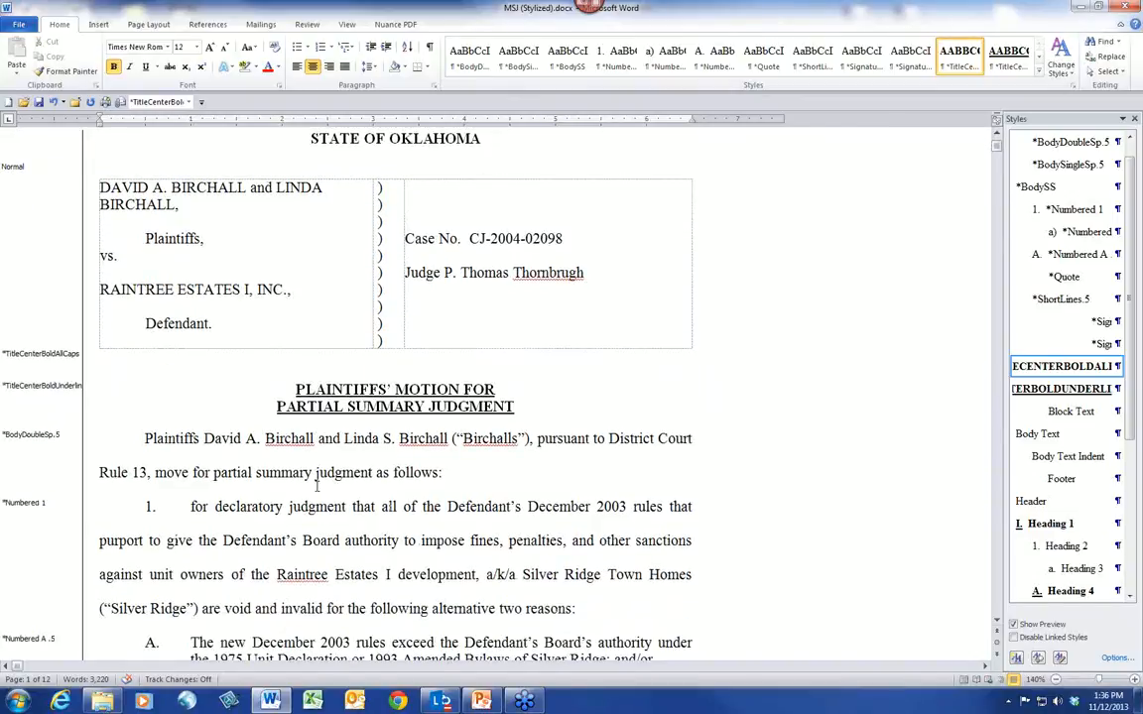
Examine the styles applied from the motion's title through its numbered requests and the Introduction and Preliminary Statement section.
{"action": "scroll", "coordinate": [317, 486], "scroll_direction": "down", "scroll_amount": 4}
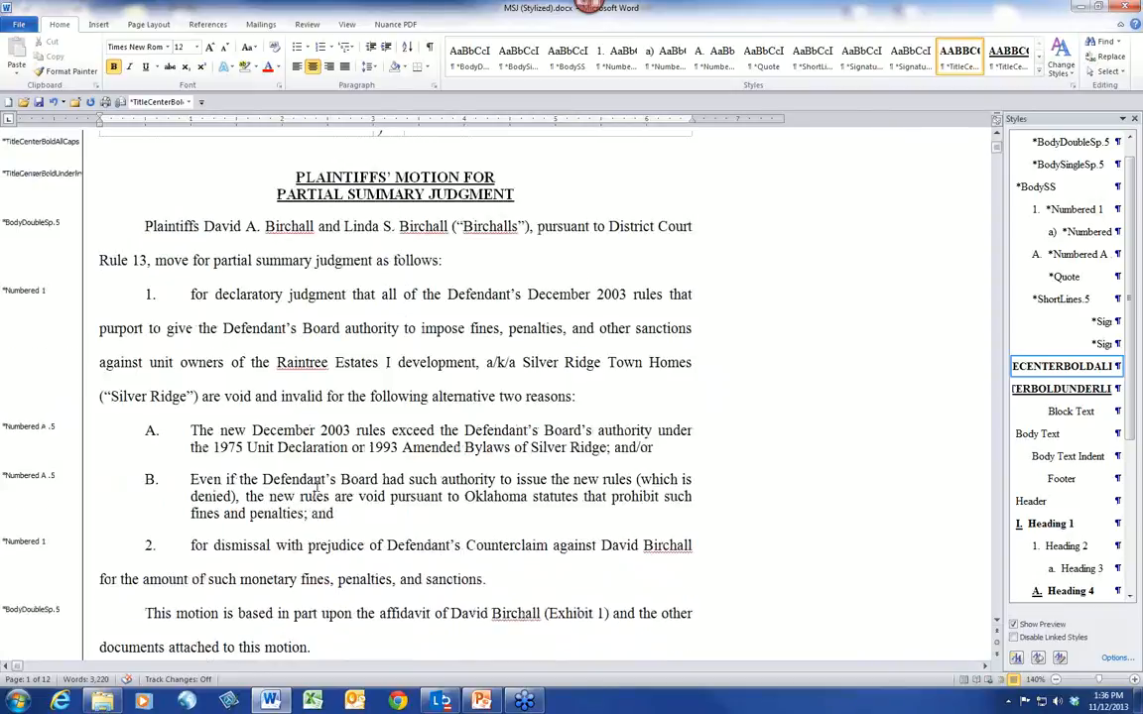
{"action": "scroll", "coordinate": [315, 487], "scroll_direction": "down", "scroll_amount": 2}
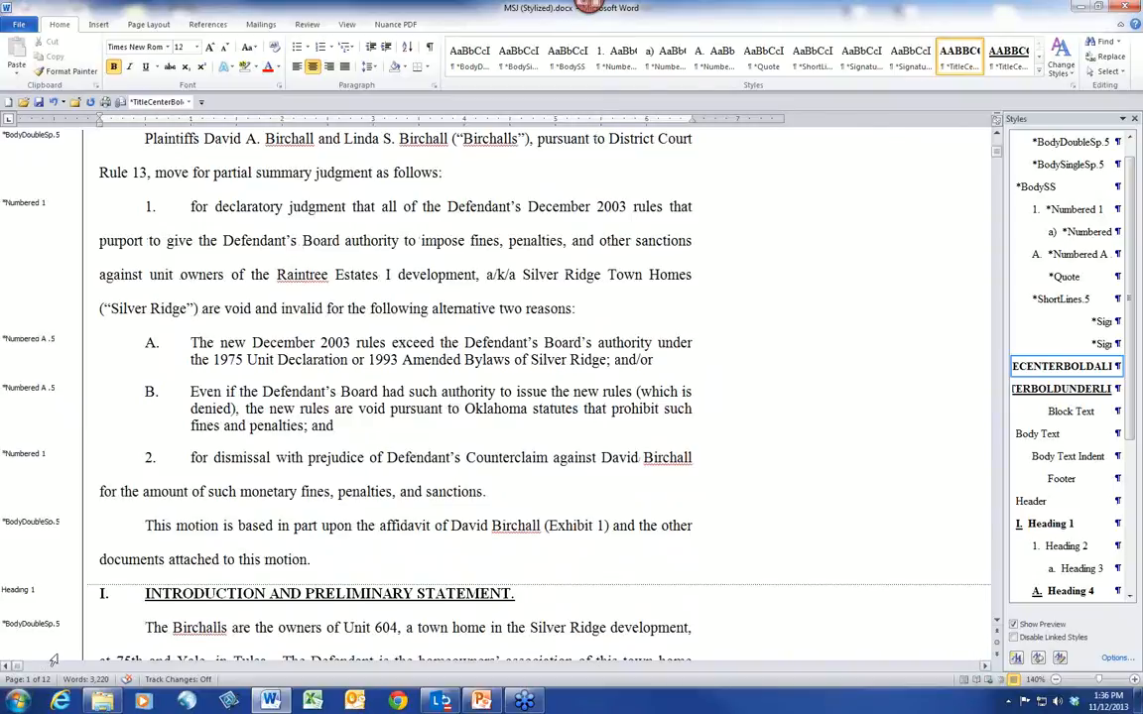
{"action": "scroll", "coordinate": [148, 623], "scroll_direction": "down", "scroll_amount": 1}
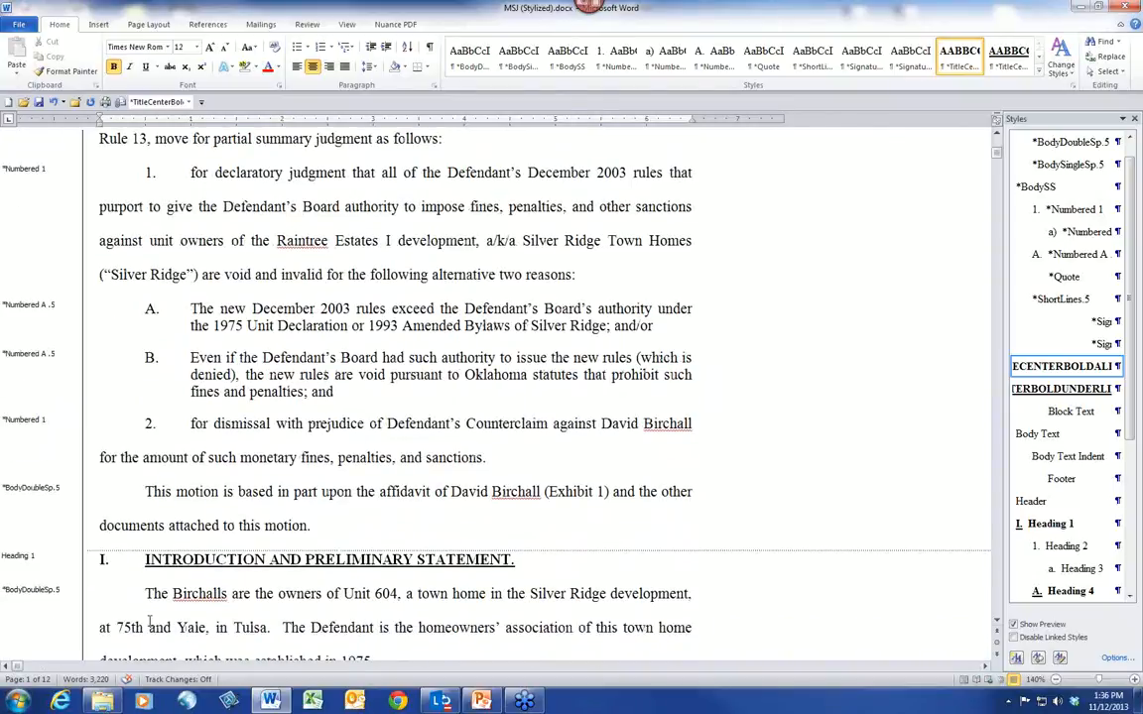
{"action": "scroll", "coordinate": [20, 504], "scroll_direction": "down", "scroll_amount": 2}
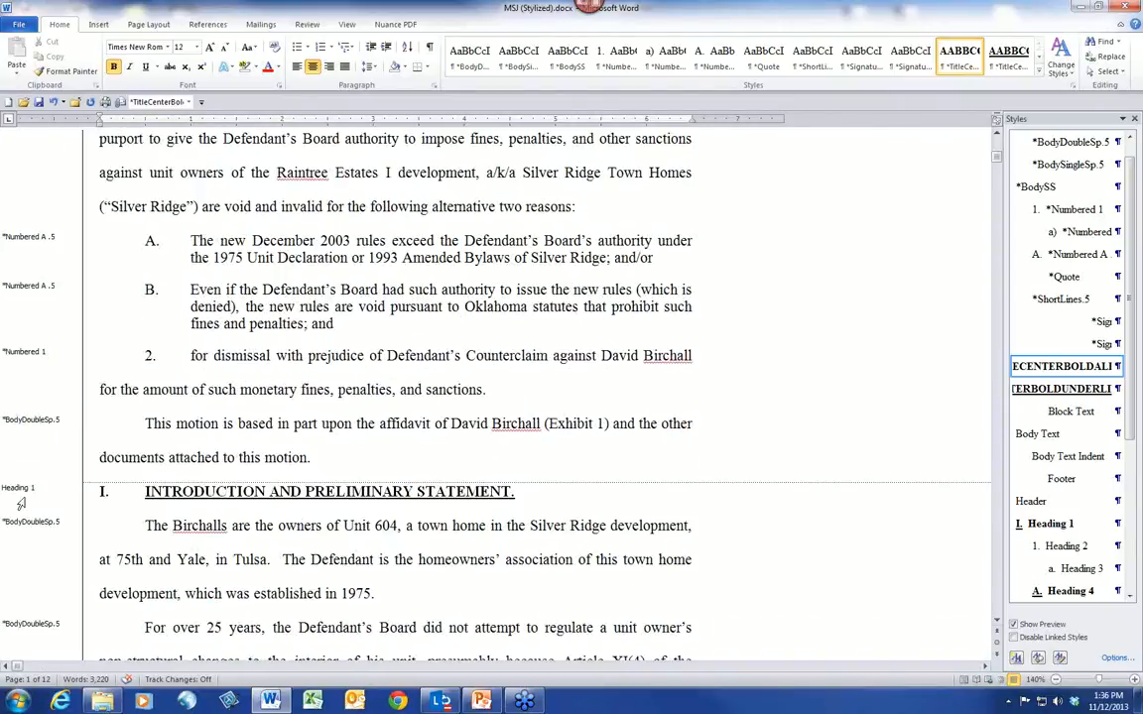
{"action": "scroll", "coordinate": [29, 494], "scroll_direction": "down", "scroll_amount": 1}
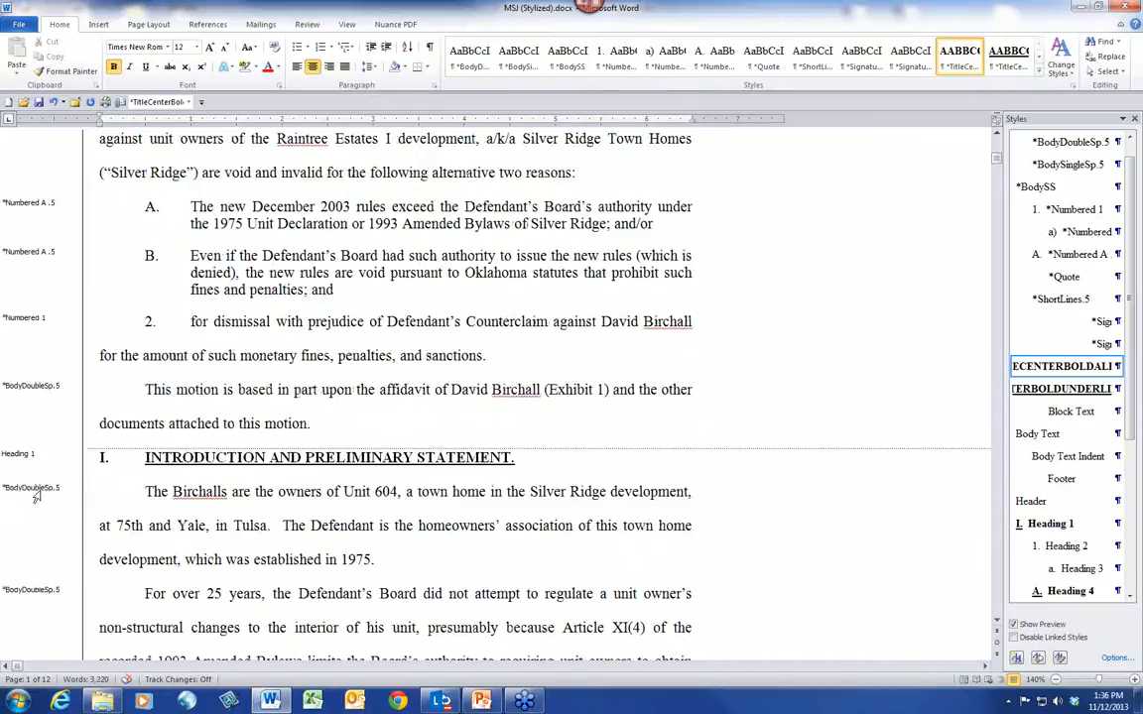
{"action": "scroll", "coordinate": [36, 496], "scroll_direction": "down", "scroll_amount": 4}
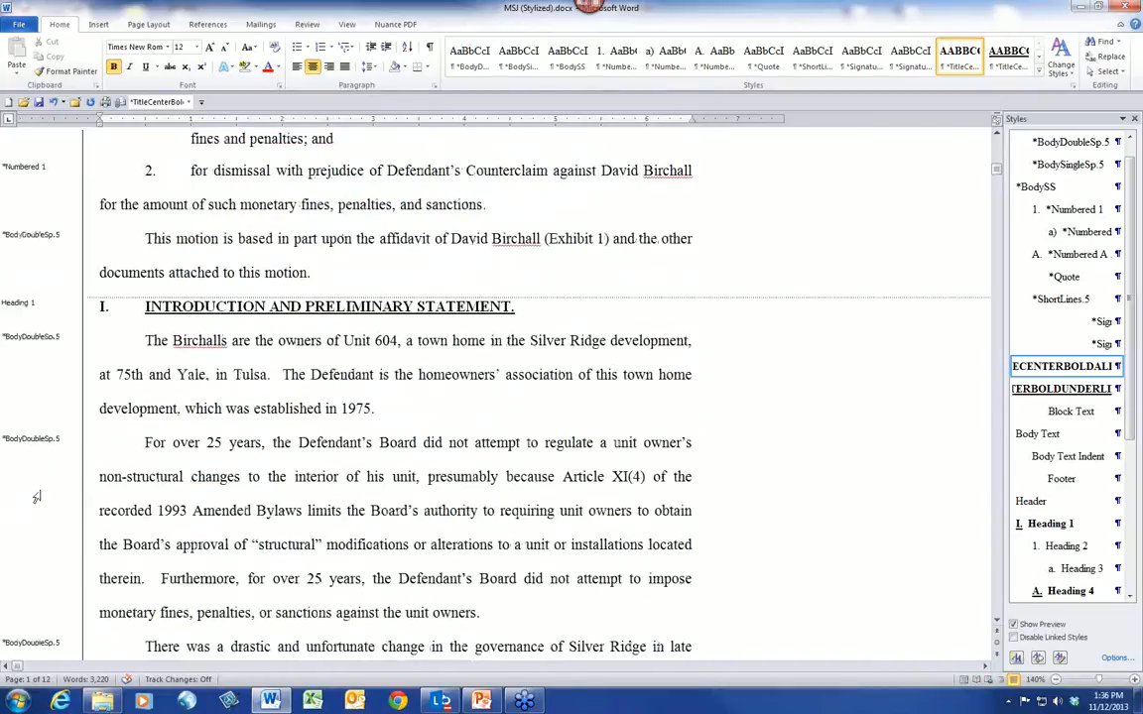
{"action": "scroll", "coordinate": [36, 496], "scroll_direction": "down", "scroll_amount": 12}
{"action": "scroll", "coordinate": [36, 496], "scroll_direction": "down", "scroll_amount": 18}
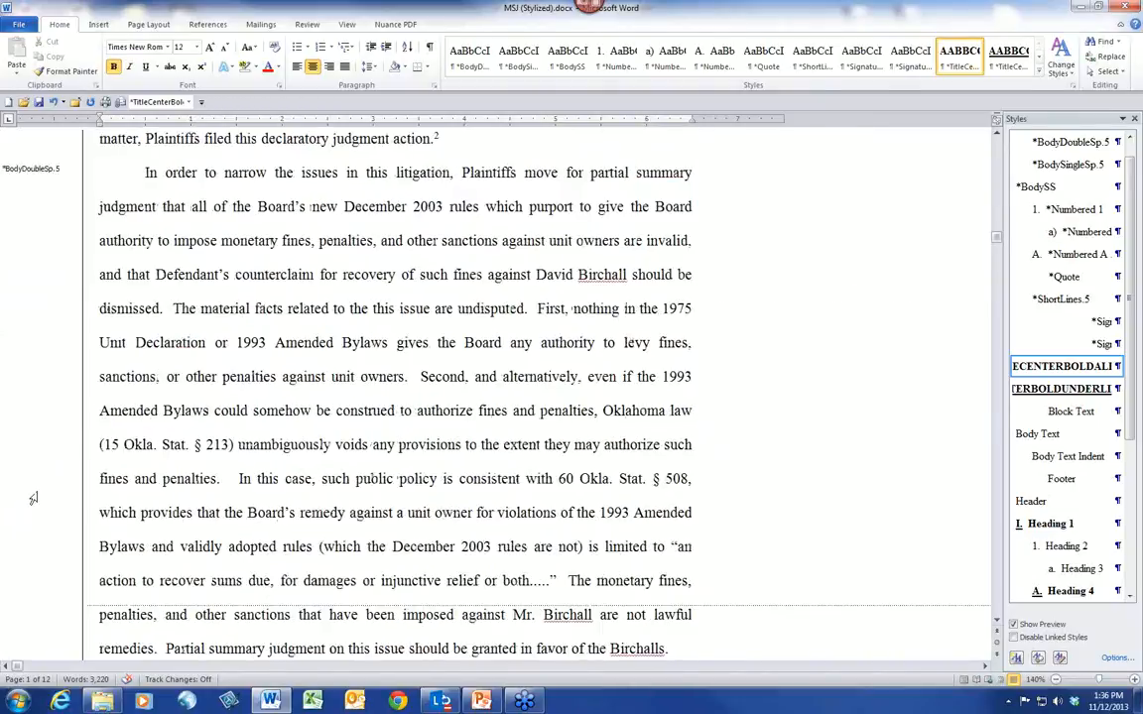
Examine the styles of the Undisputed Material Facts heading, its numbered facts and their lettered sub-items.
{"action": "scroll", "coordinate": [33, 498], "scroll_direction": "down", "scroll_amount": 7}
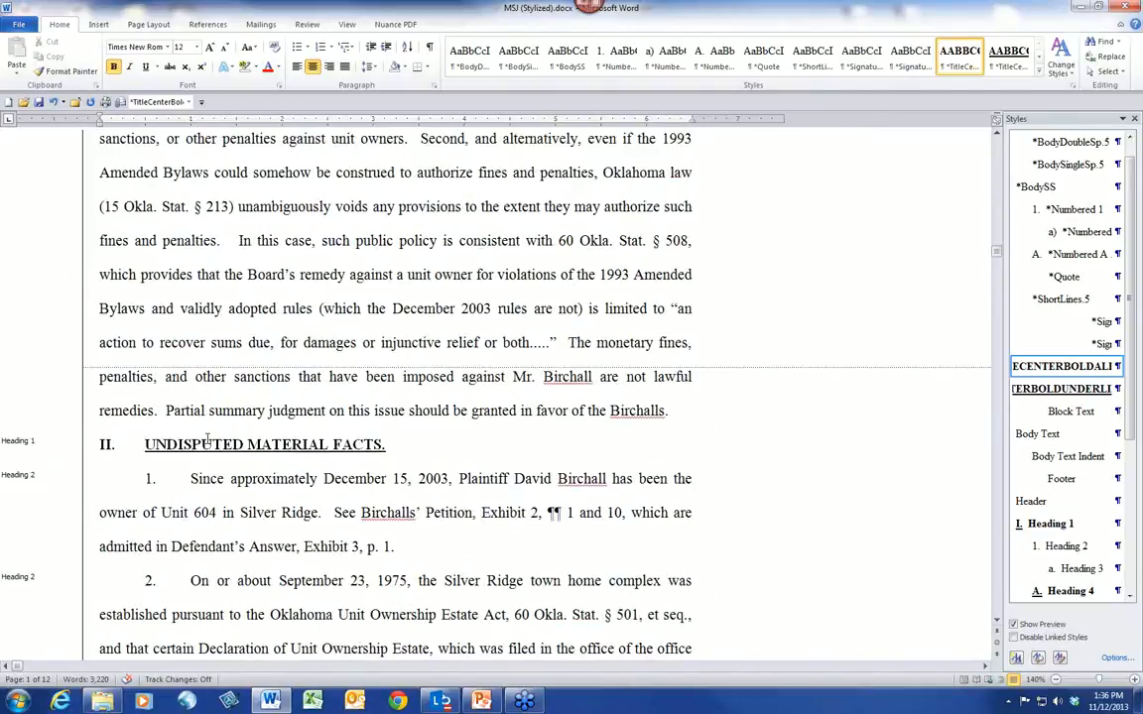
{"action": "scroll", "coordinate": [295, 511], "scroll_direction": "down", "scroll_amount": 1}
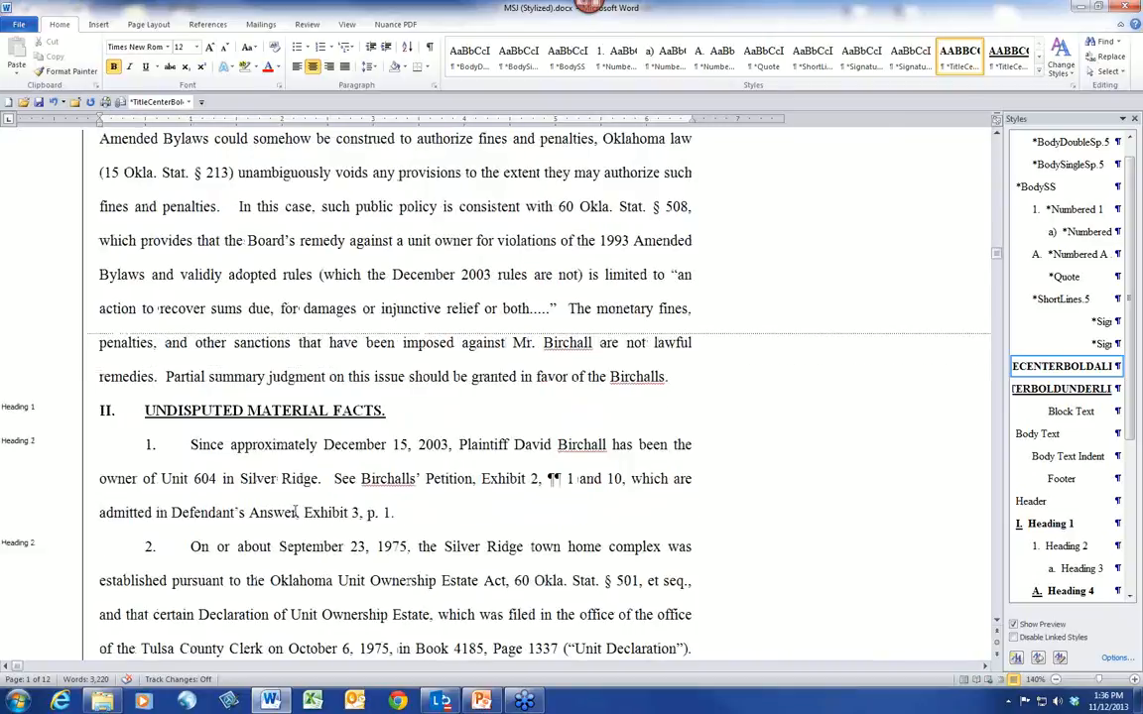
{"action": "scroll", "coordinate": [52, 389], "scroll_direction": "down", "scroll_amount": 3}
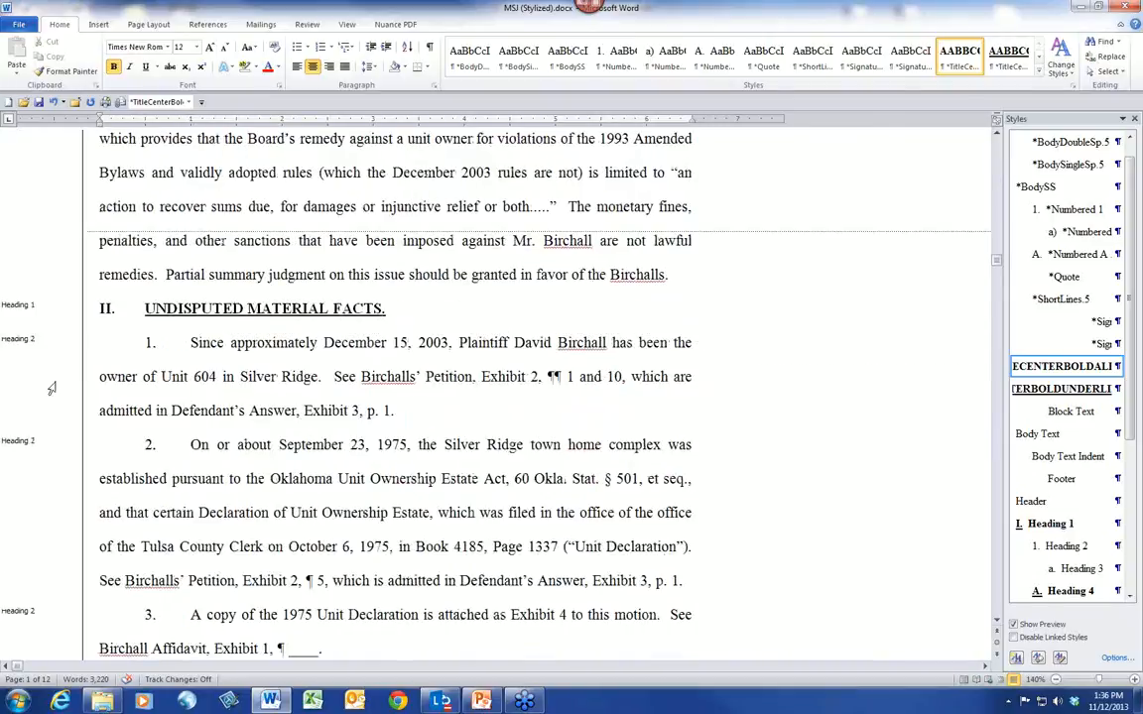
{"action": "scroll", "coordinate": [307, 534], "scroll_direction": "down", "scroll_amount": 1}
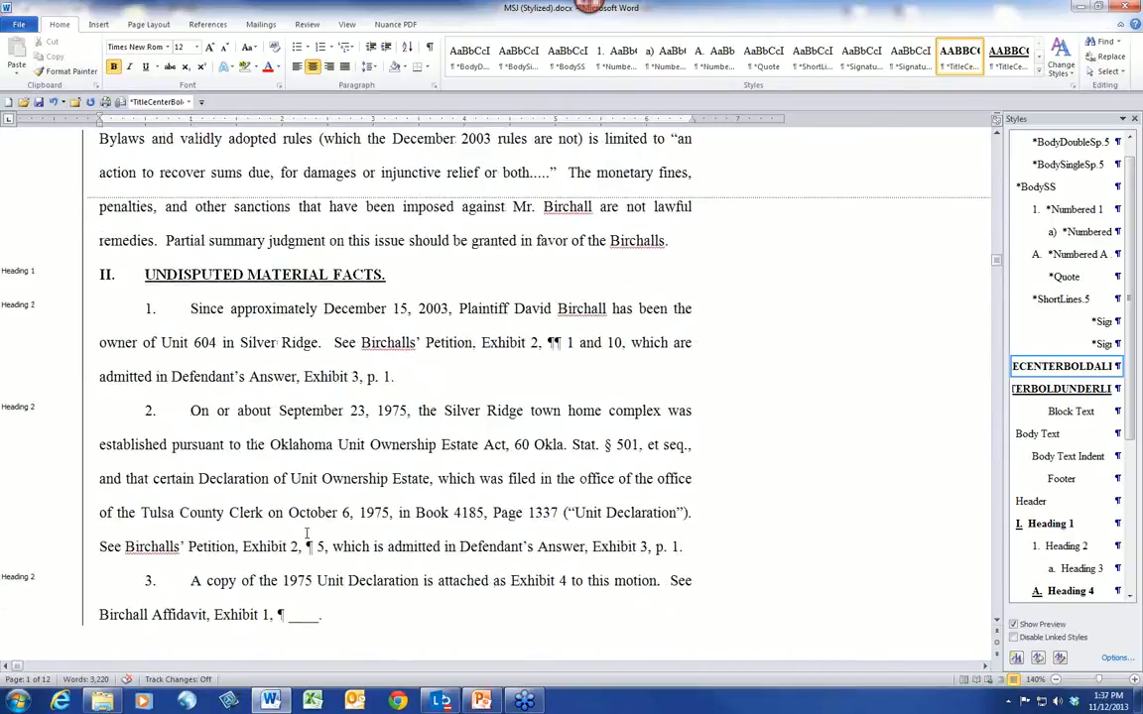
{"action": "scroll", "coordinate": [306, 534], "scroll_direction": "down", "scroll_amount": 6}
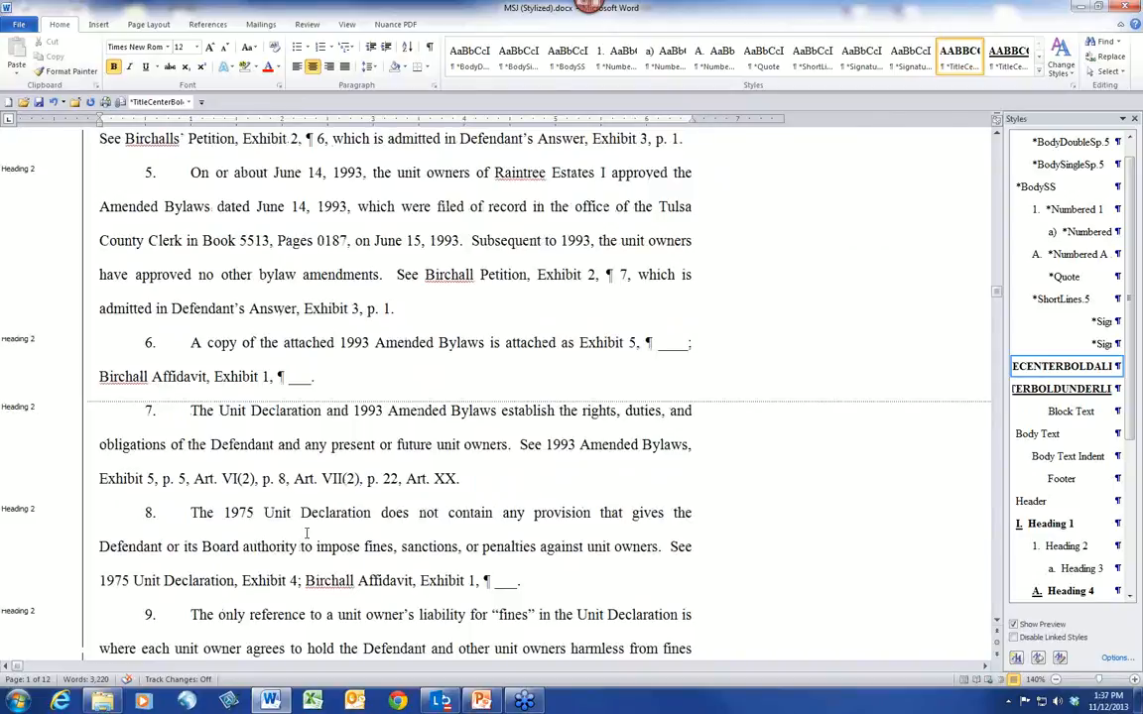
{"action": "scroll", "coordinate": [306, 534], "scroll_direction": "down", "scroll_amount": 7}
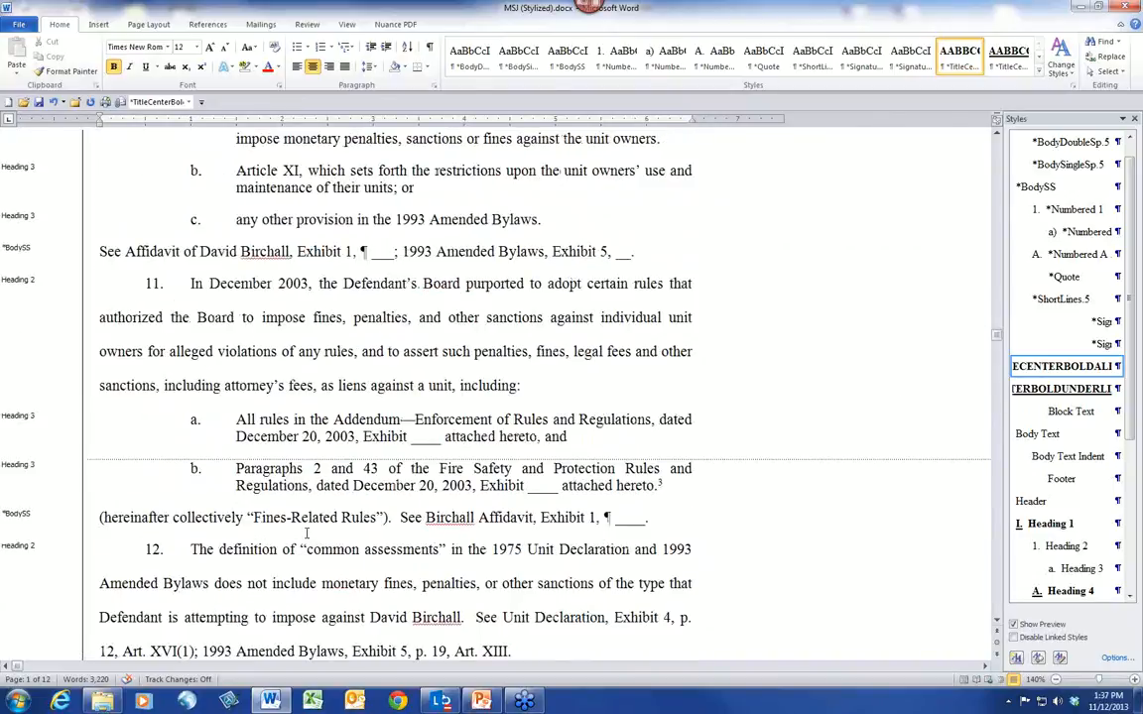
{"action": "scroll", "coordinate": [307, 534], "scroll_direction": "down", "scroll_amount": 7}
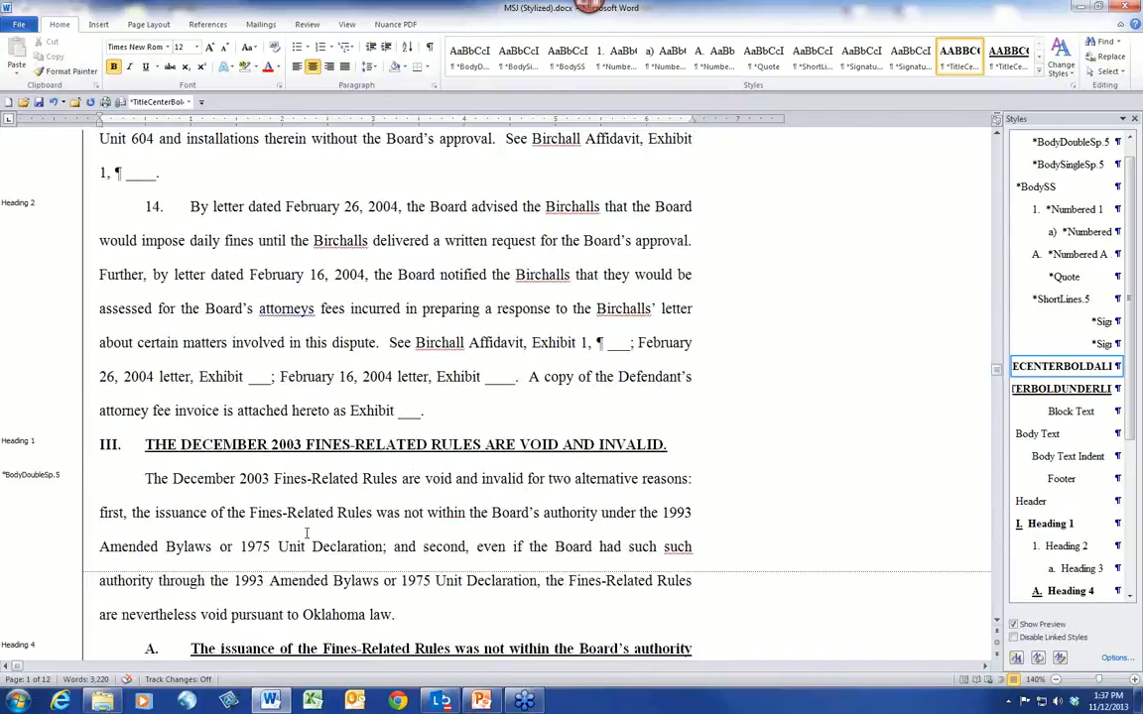
Examine the styles from the section III heading and its lettered subheadings through the block quote, conclusion and signature block.
{"action": "scroll", "coordinate": [307, 534], "scroll_direction": "down", "scroll_amount": 1}
{"action": "left_click", "coordinate": [224, 309]}
{"action": "left_click", "coordinate": [256, 528]}
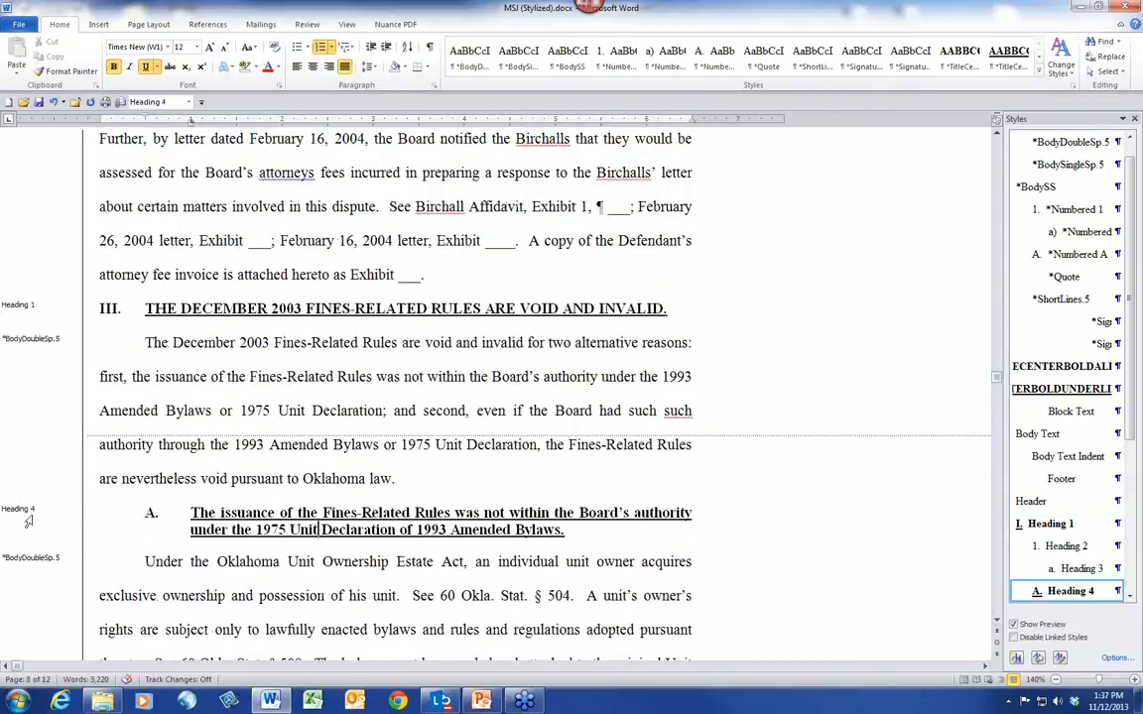
{"action": "scroll", "coordinate": [256, 495], "scroll_direction": "down", "scroll_amount": 1}
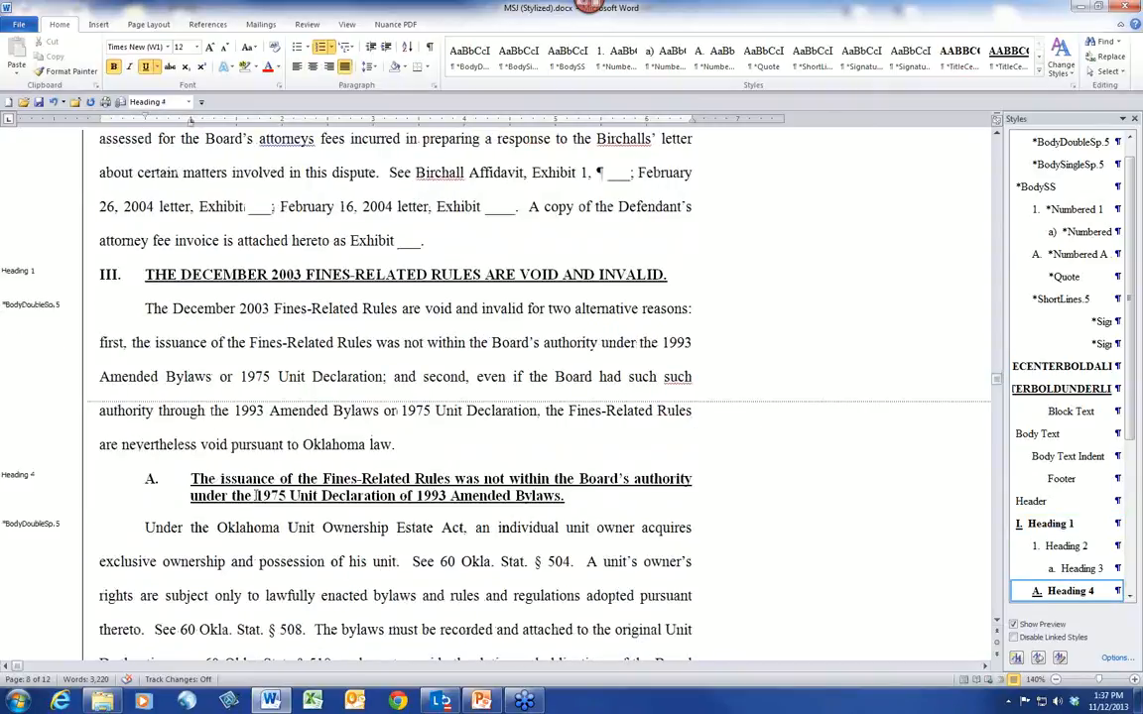
{"action": "scroll", "coordinate": [256, 495], "scroll_direction": "down", "scroll_amount": 2}
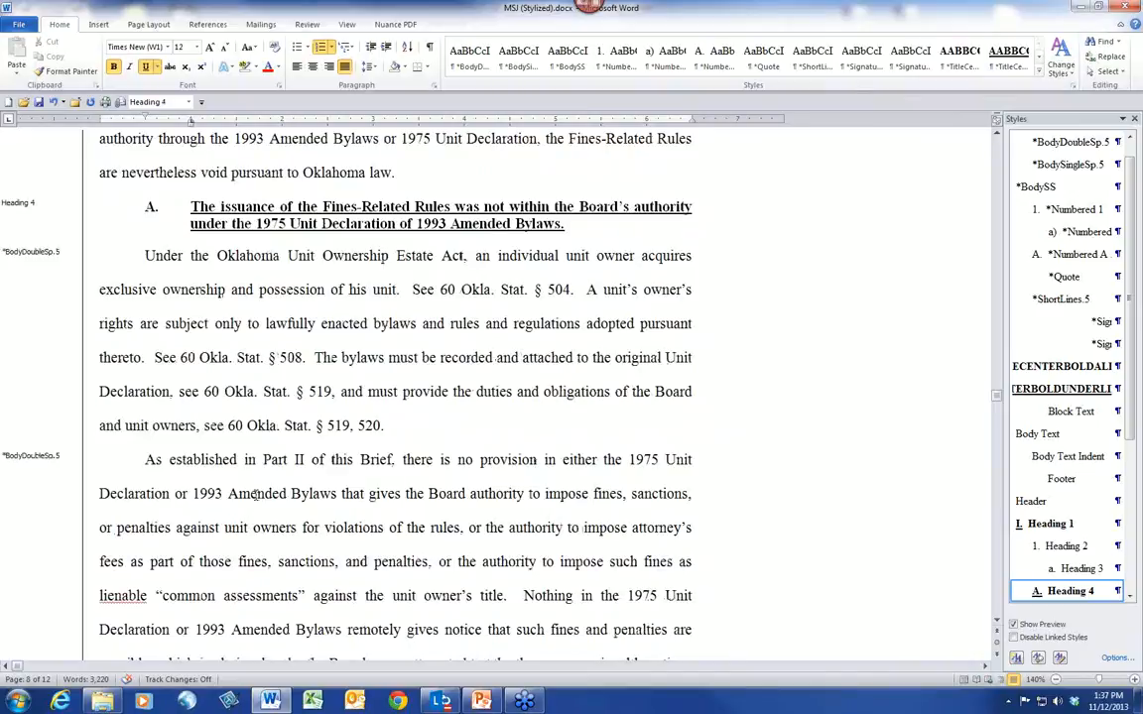
{"action": "scroll", "coordinate": [256, 495], "scroll_direction": "down", "scroll_amount": 5}
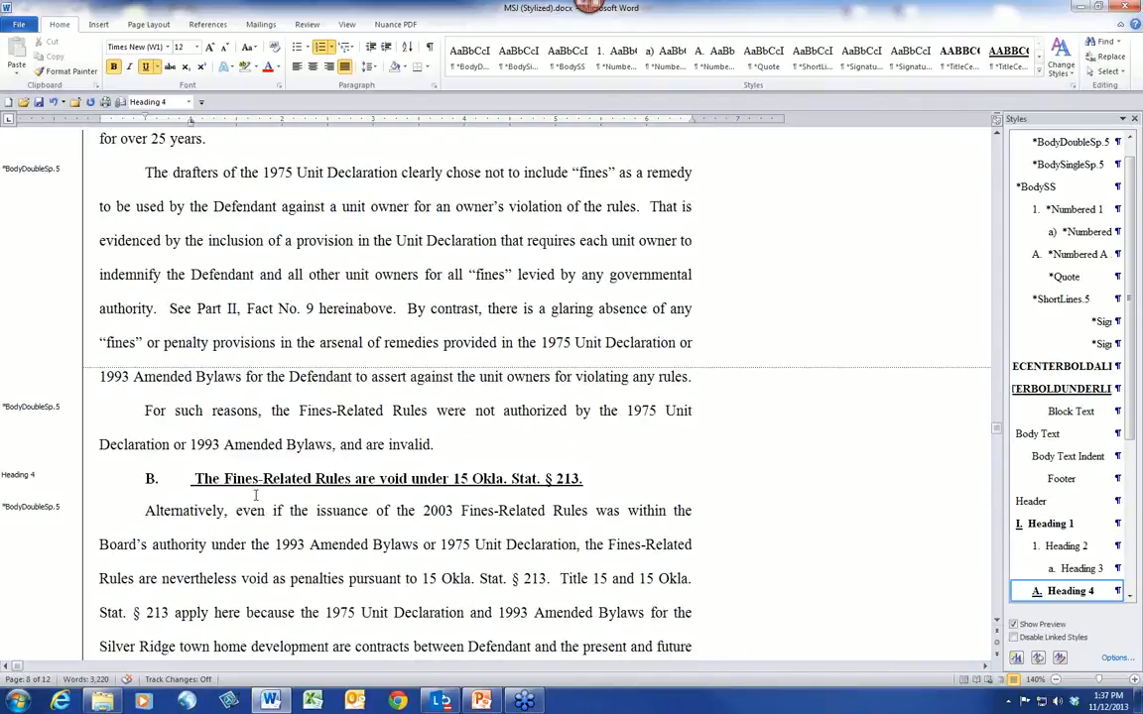
{"action": "scroll", "coordinate": [256, 495], "scroll_direction": "down", "scroll_amount": 5}
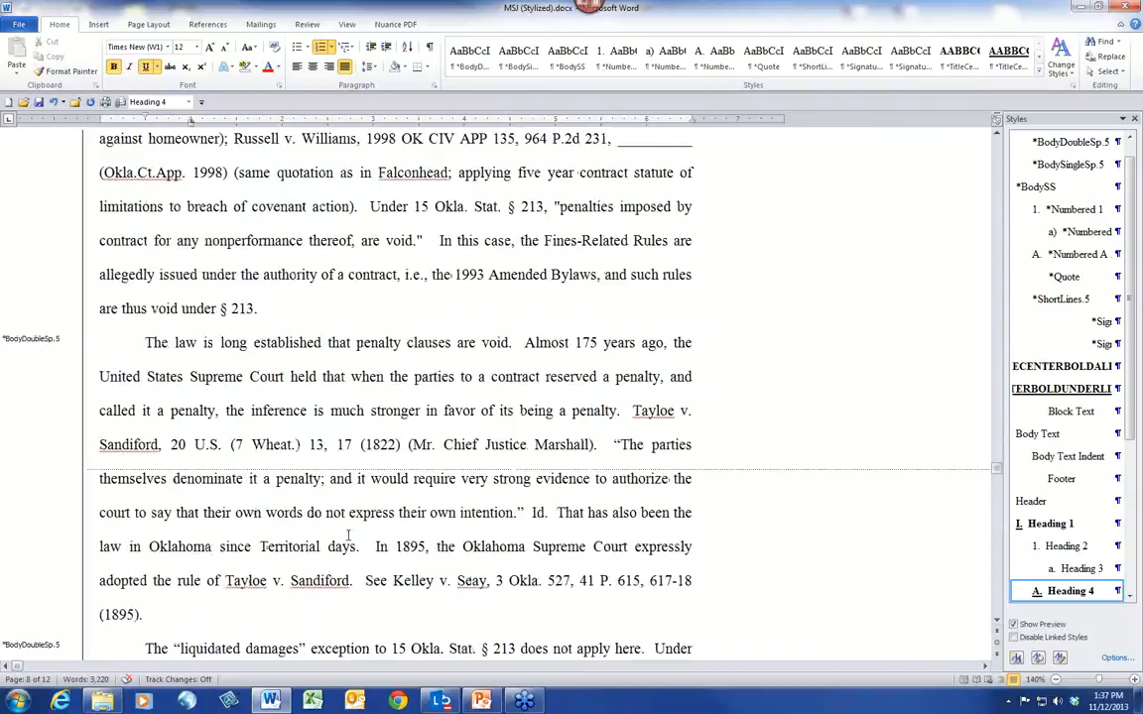
{"action": "scroll", "coordinate": [347, 535], "scroll_direction": "down", "scroll_amount": 5}
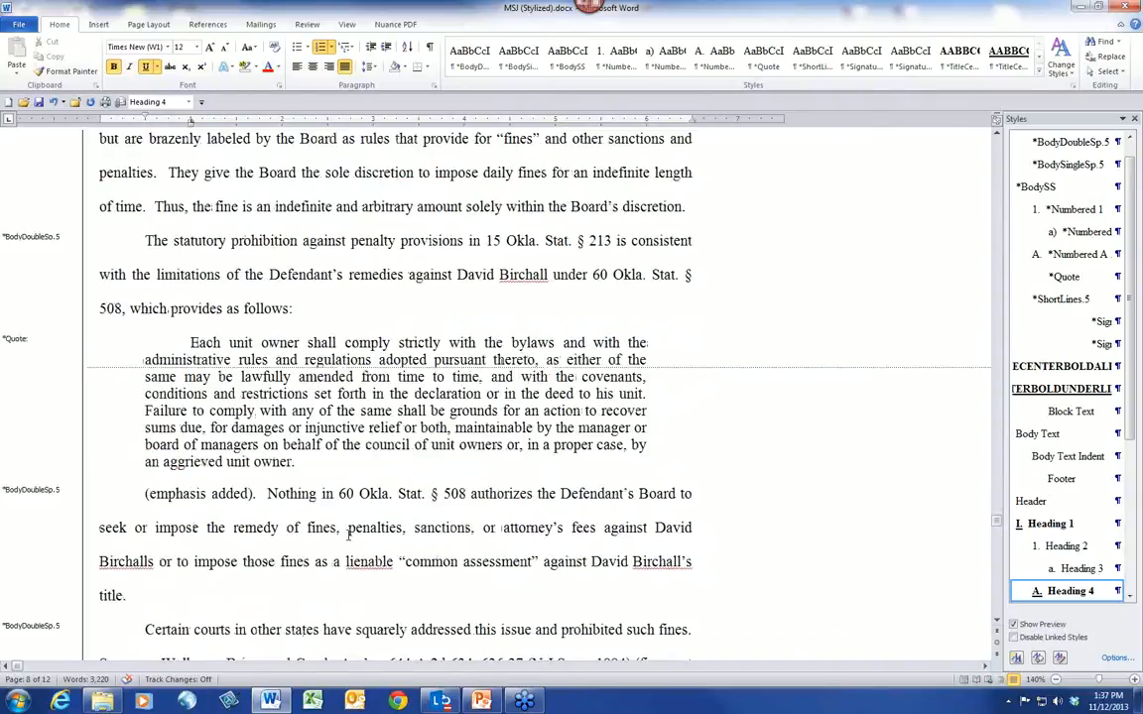
{"action": "scroll", "coordinate": [348, 533], "scroll_direction": "down", "scroll_amount": 10}
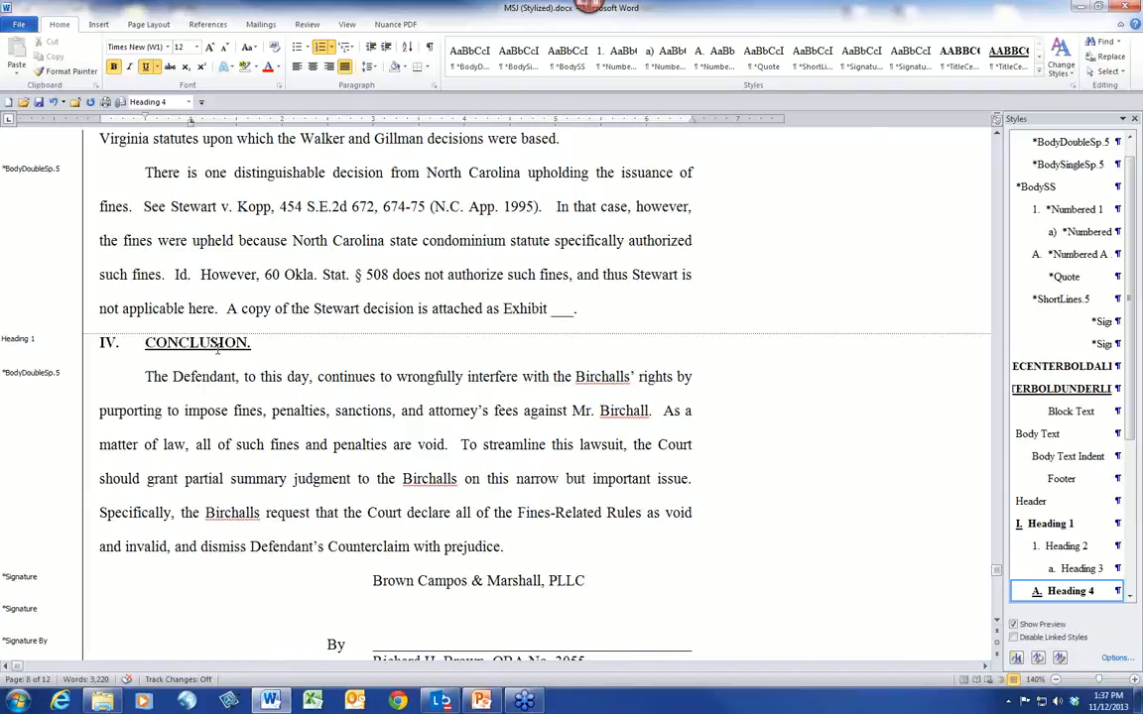
Show the beginning of the motion in Print Layout view and inspect the title styles for the TABLE OF CONTENTS heading.
{"action": "key", "text": "ctrl+Home"}
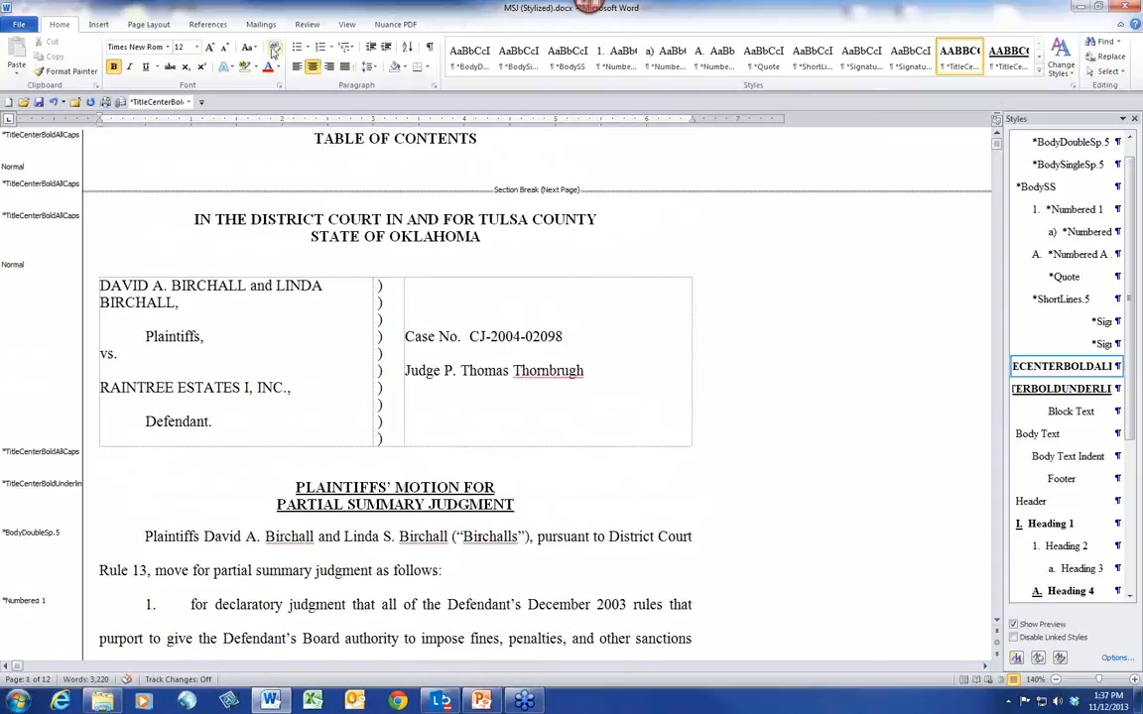
{"action": "left_click", "coordinate": [347, 24]}
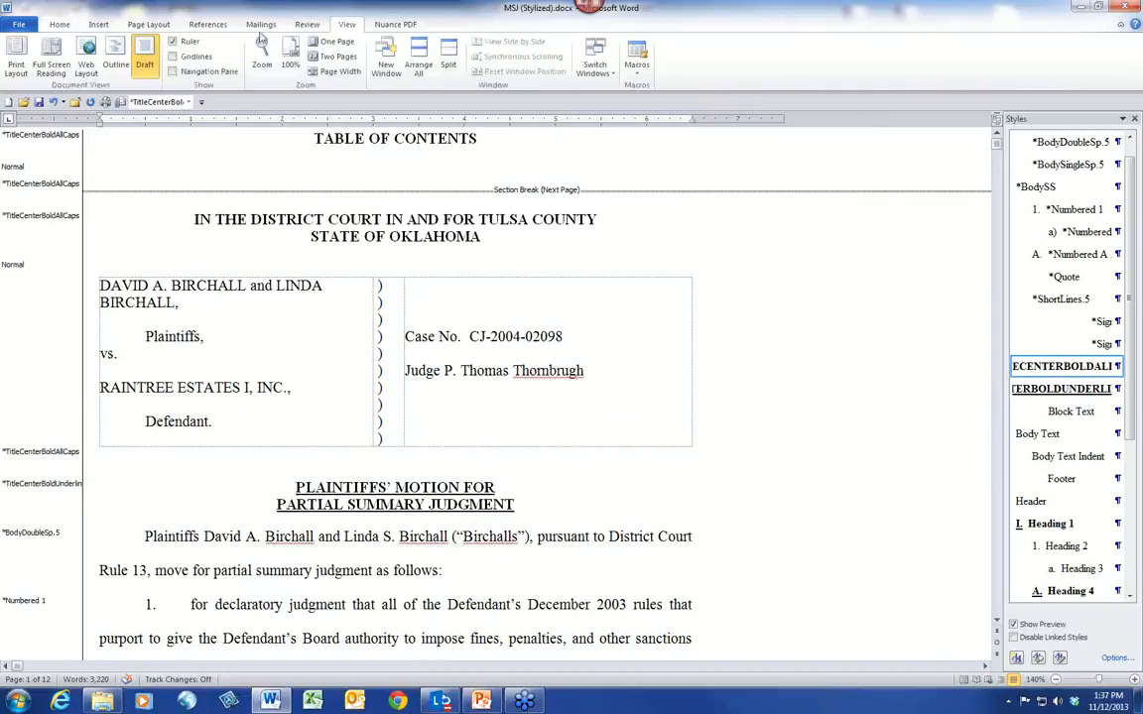
{"action": "left_click", "coordinate": [16, 54]}
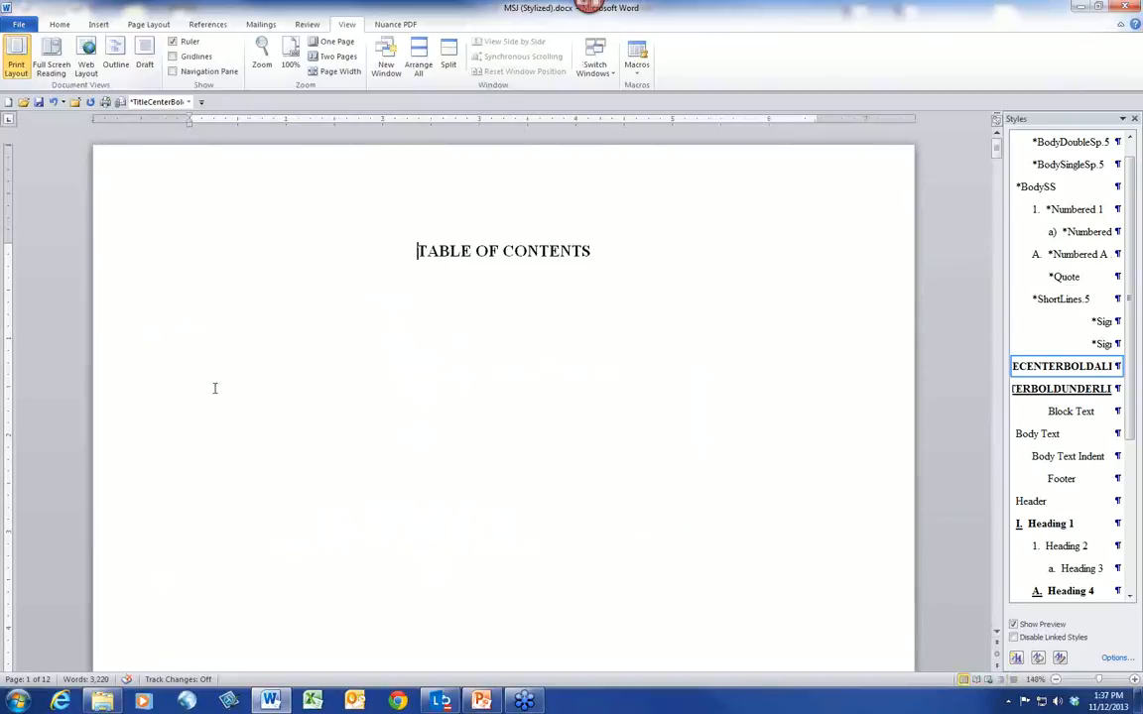
{"action": "scroll", "coordinate": [191, 350], "scroll_direction": "down", "scroll_amount": 1}
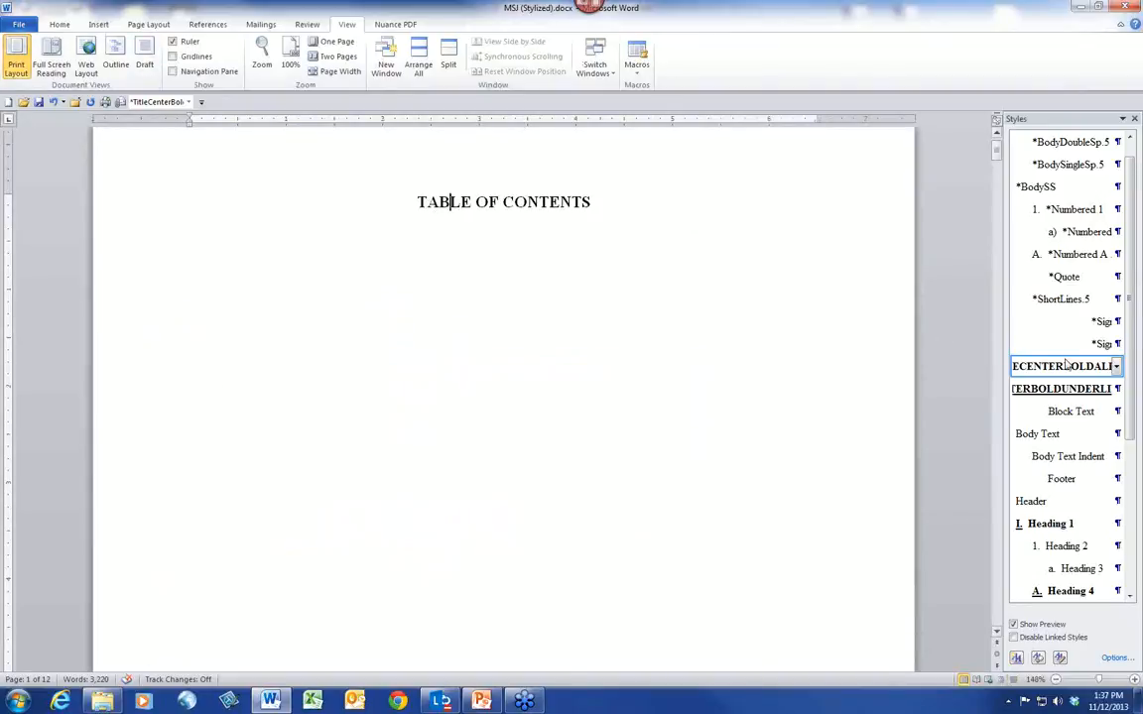
{"action": "mouse_move", "coordinate": [1053, 393]}
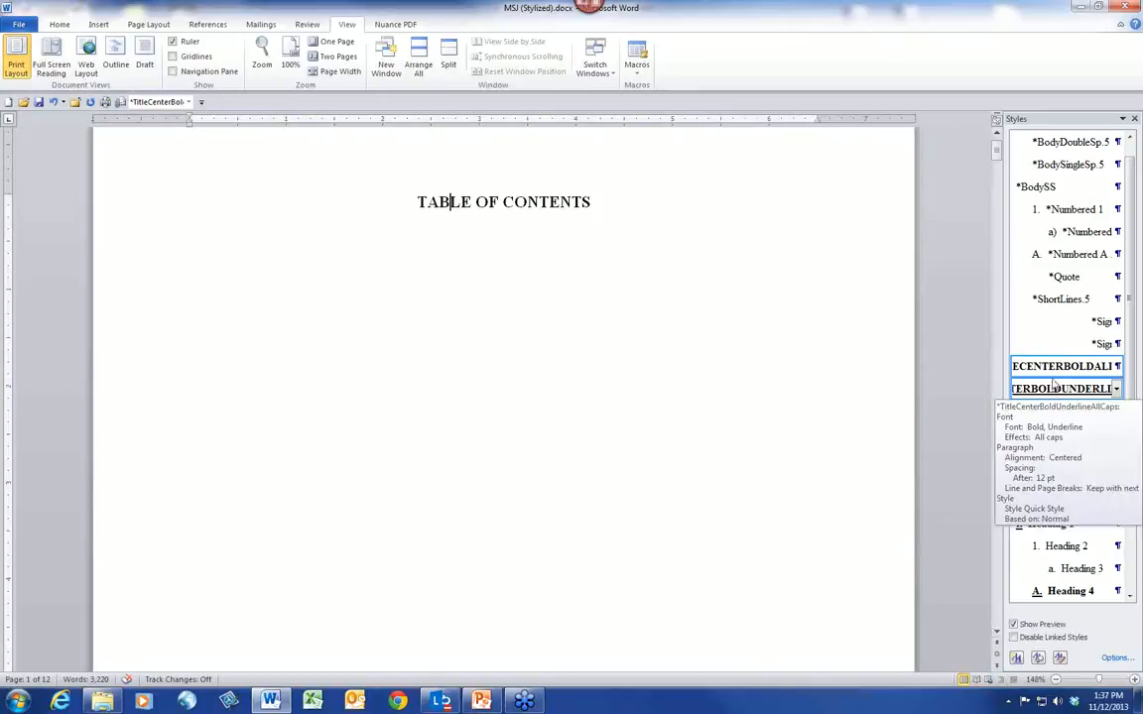
{"action": "mouse_move", "coordinate": [1051, 371]}
Clear all formatting and styles from the empty paragraph below the TABLE OF CONTENTS title.
{"action": "key", "text": "Down"}
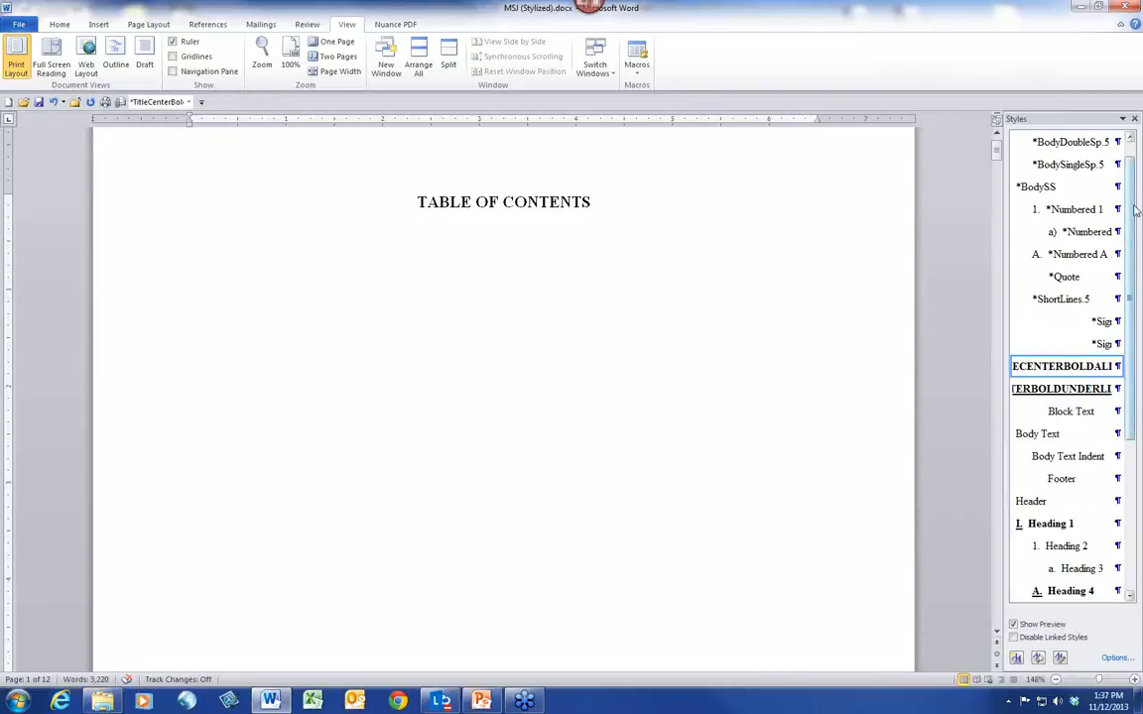
{"action": "left_click_drag", "start_coordinate": [1133, 207], "coordinate": [1132, 188]}
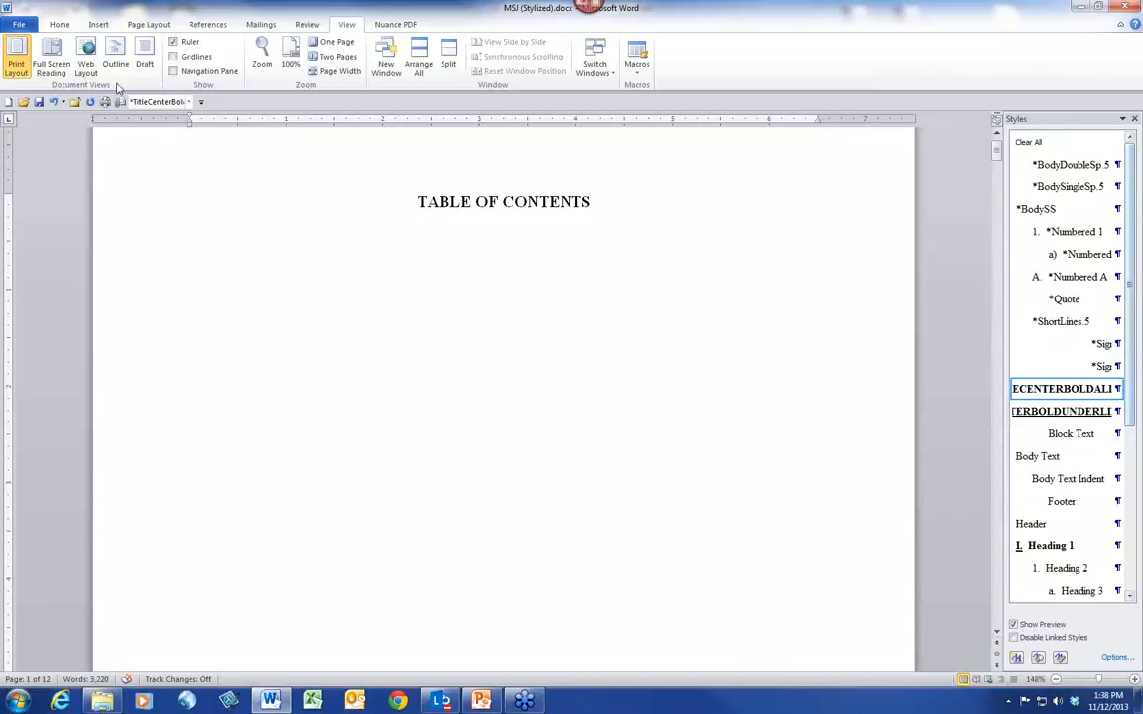
{"action": "left_click", "coordinate": [59, 24]}
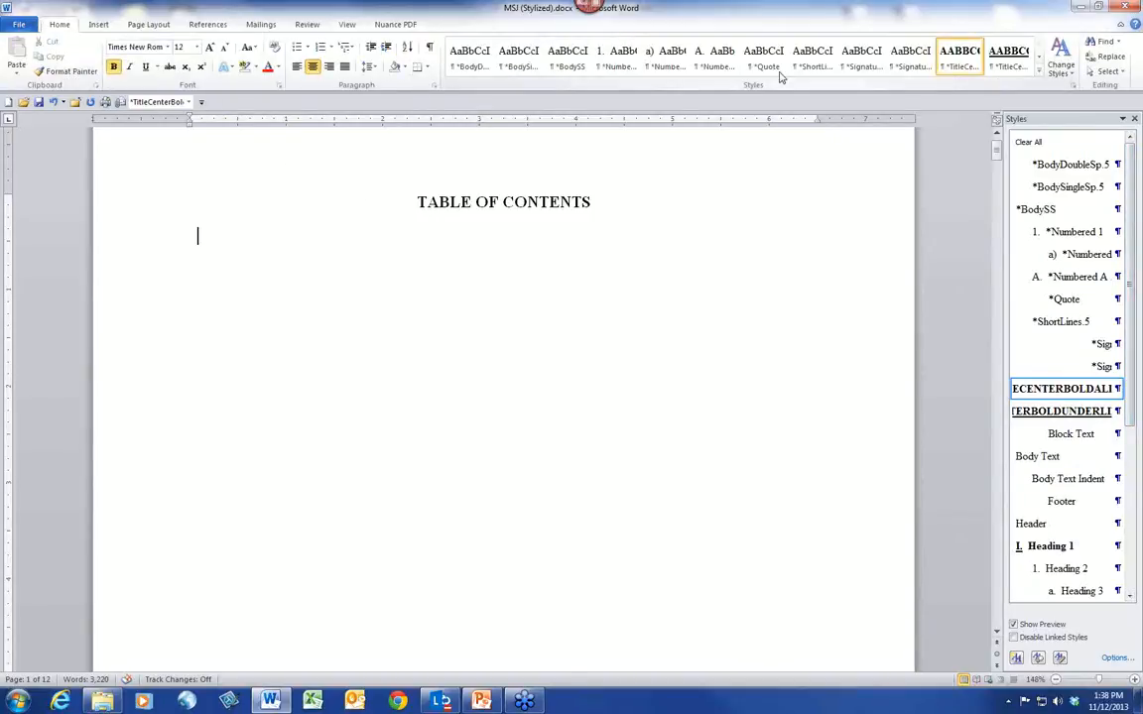
{"action": "left_click", "coordinate": [1039, 72]}
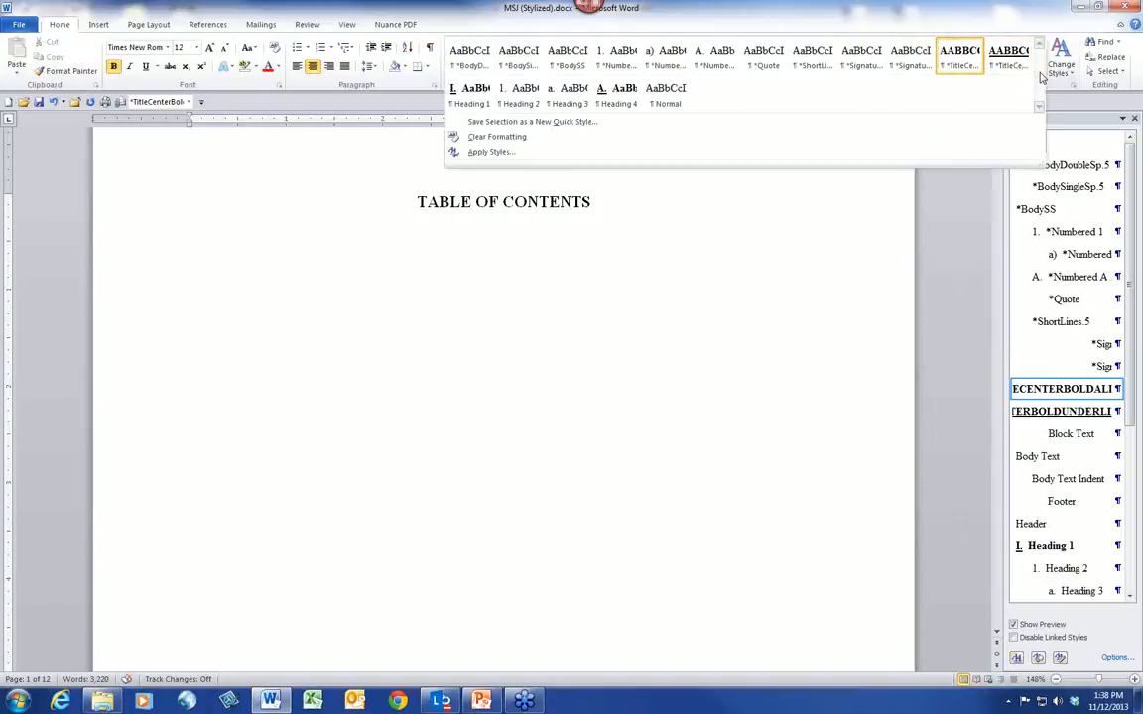
{"action": "left_click", "coordinate": [1081, 144]}
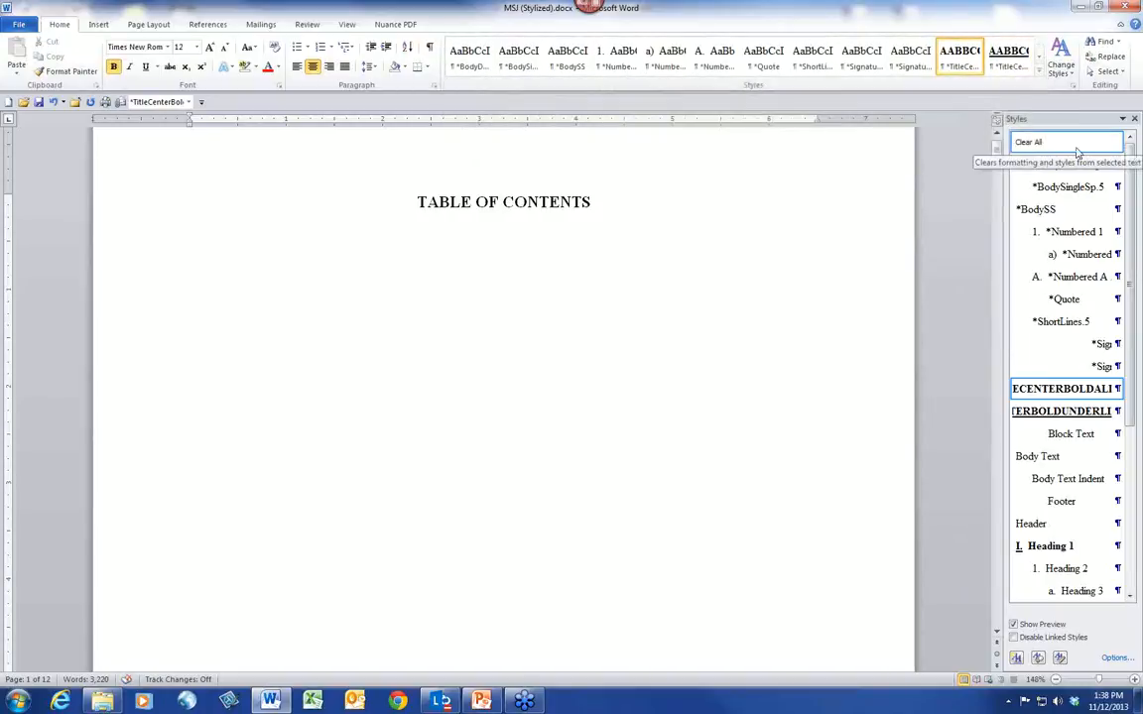
{"action": "left_click", "coordinate": [1028, 142]}
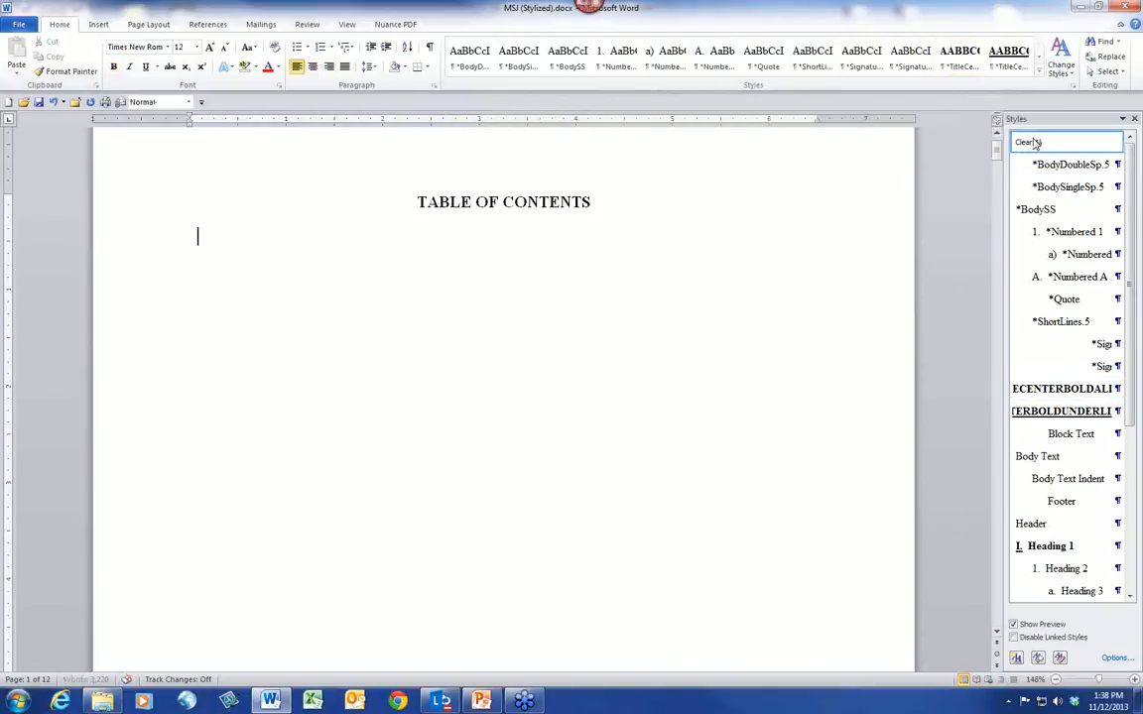
Check the cleared paragraph's style name and switch the document to Draft view.
{"action": "left_click", "coordinate": [156, 102]}
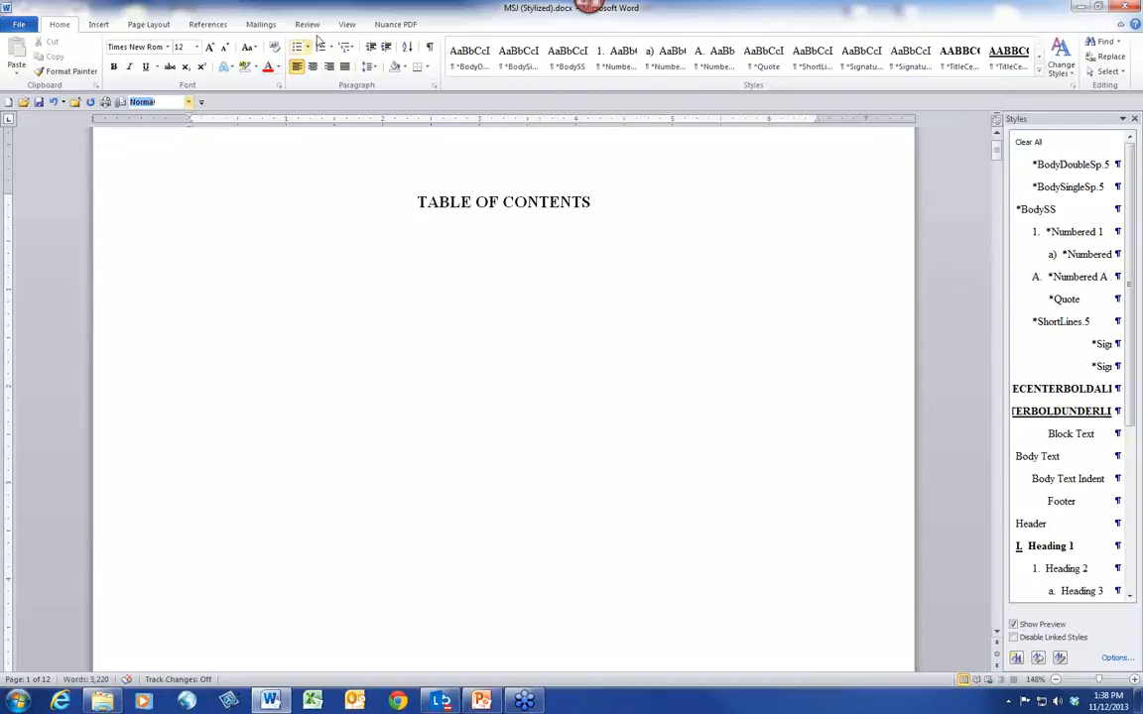
{"action": "left_click", "coordinate": [345, 25]}
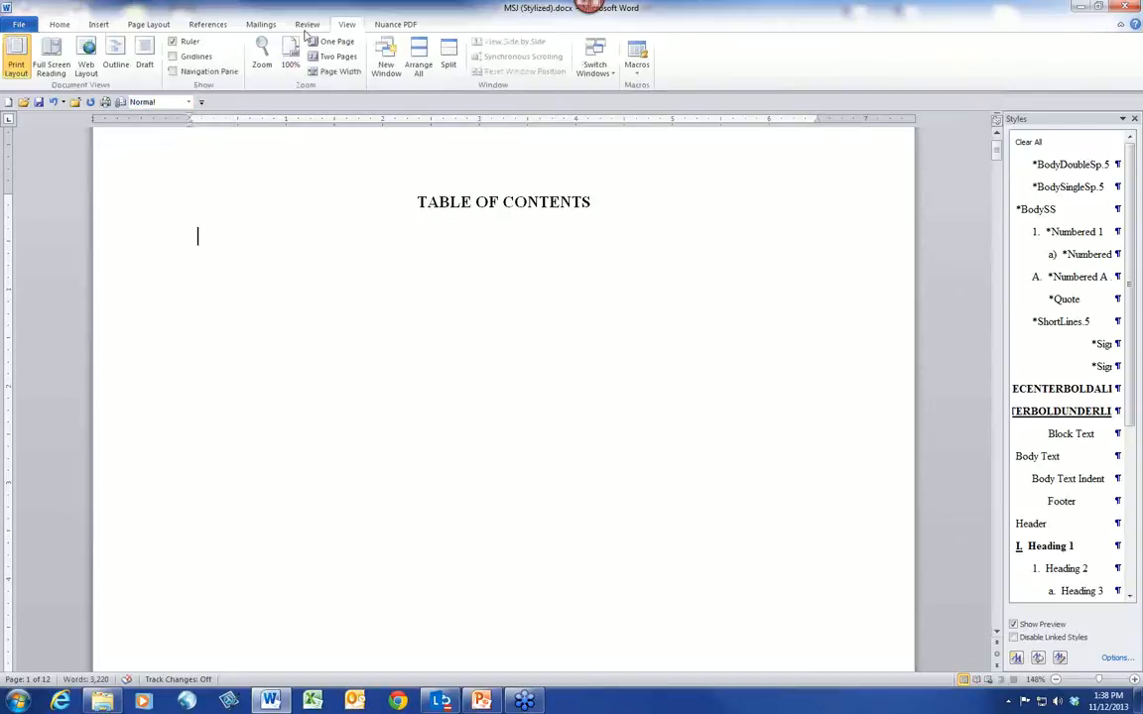
{"action": "left_click", "coordinate": [145, 59]}
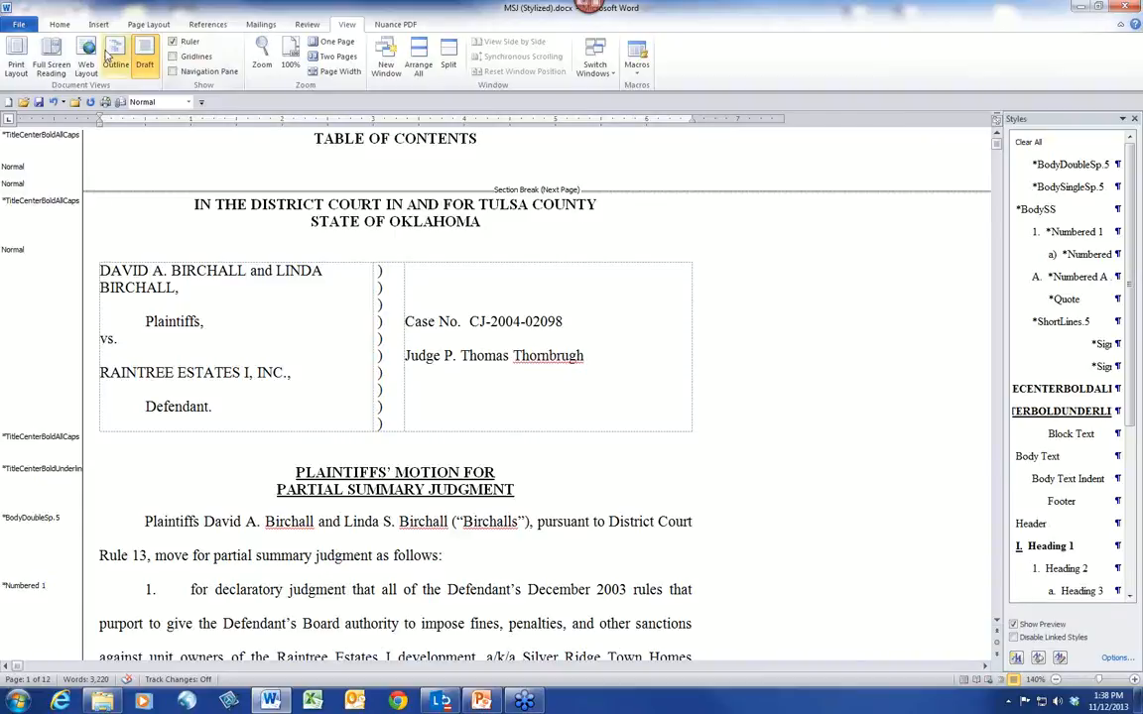
Switch the document to Print Layout view and set up a custom table of contents that shows two levels.
{"action": "left_click", "coordinate": [16, 61]}
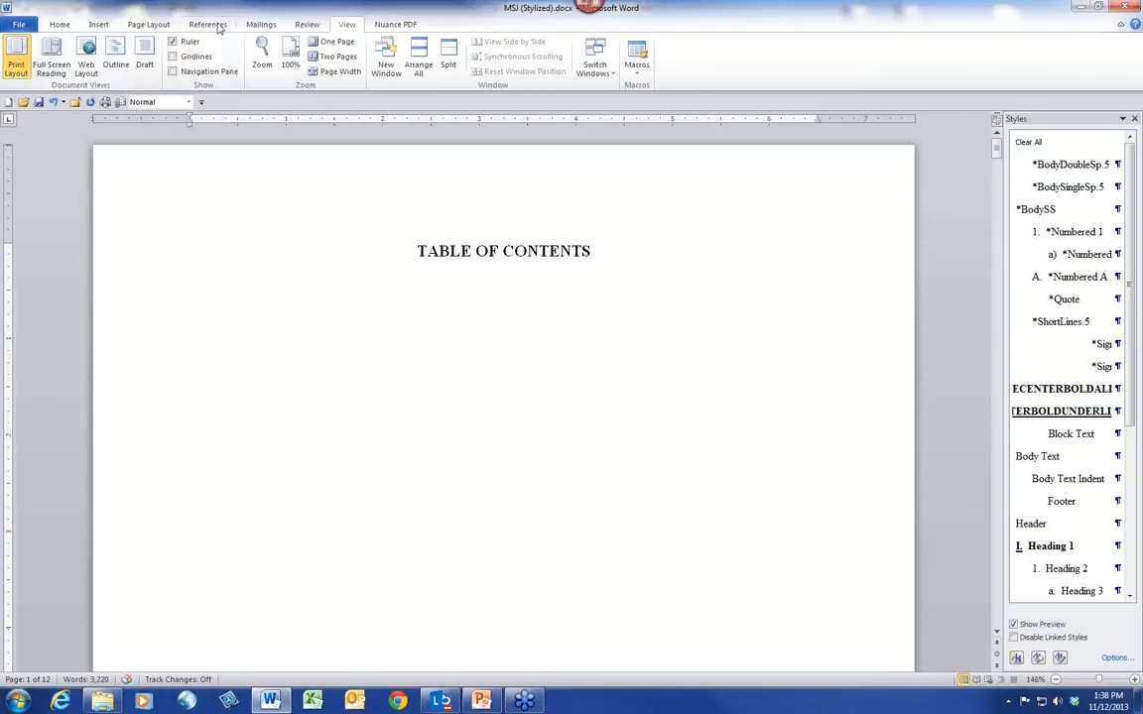
{"action": "left_click", "coordinate": [219, 27]}
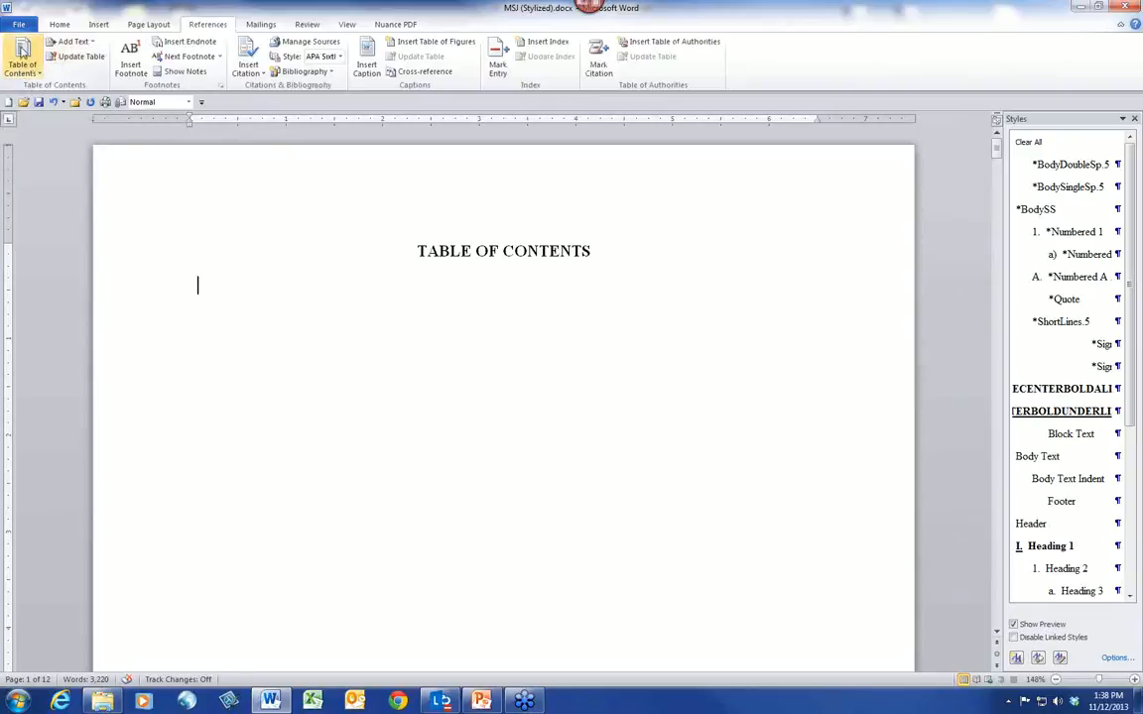
{"action": "left_click", "coordinate": [23, 51]}
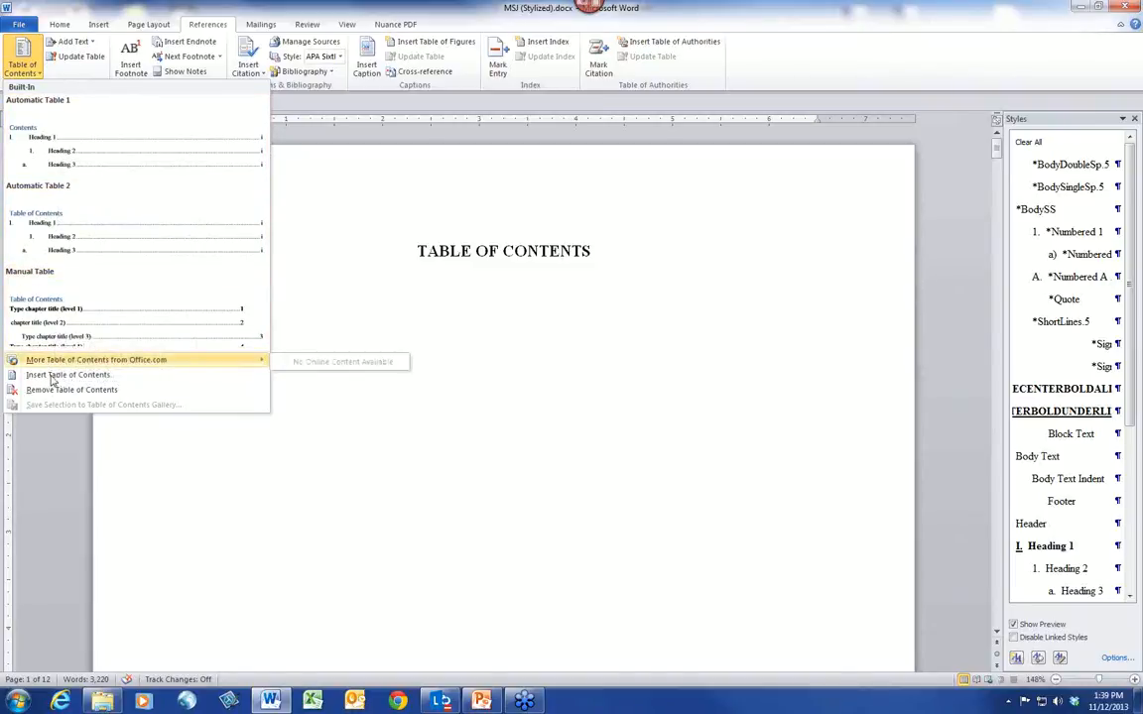
{"action": "left_click", "coordinate": [65, 377]}
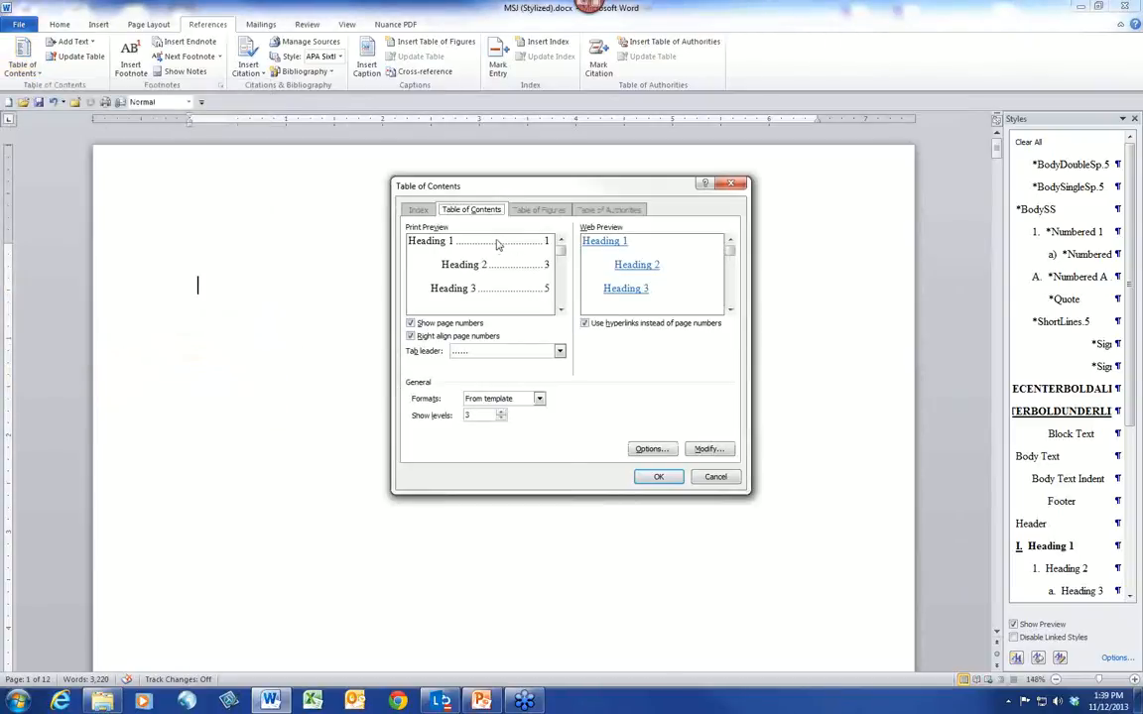
{"action": "left_click", "coordinate": [501, 419]}
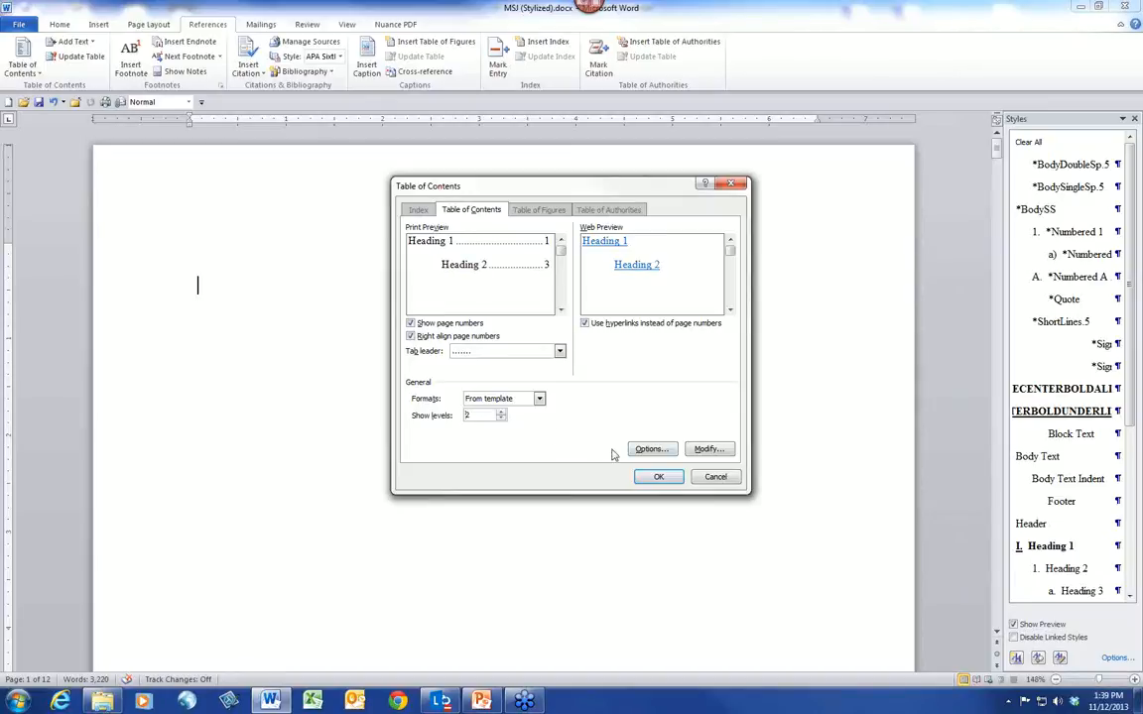
Assign TOC level 2 to Heading 4 instead of Heading 2 and insert the table of contents below its title.
{"action": "left_click", "coordinate": [654, 449]}
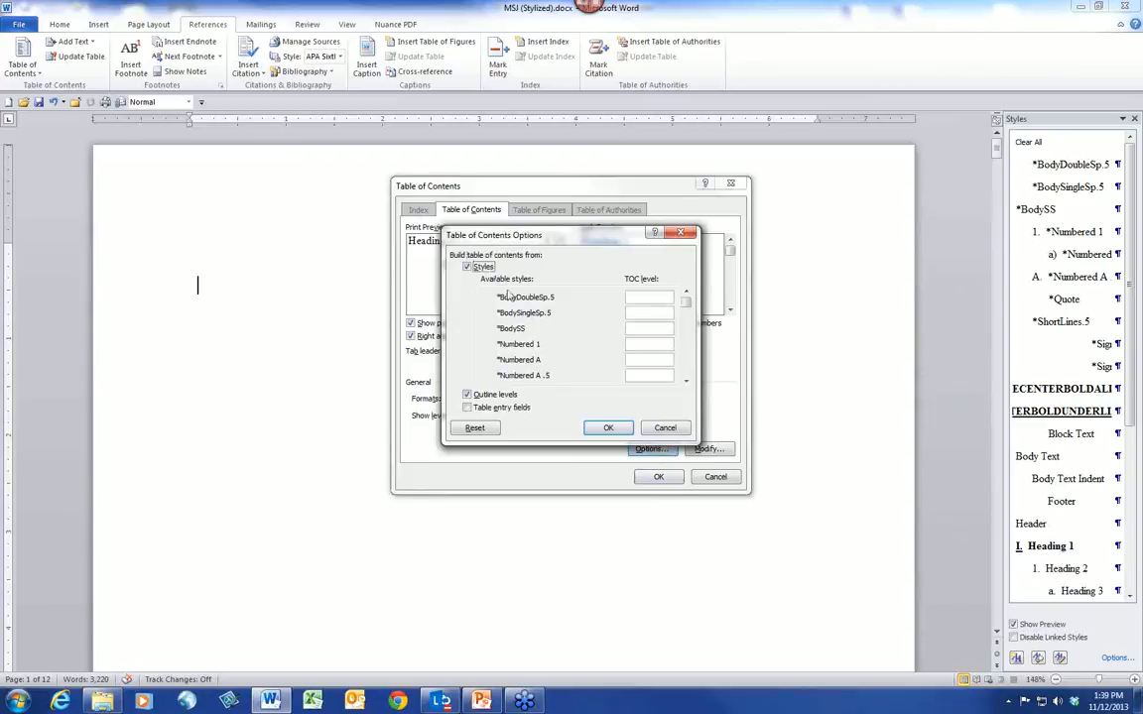
{"action": "left_click", "coordinate": [685, 381]}
{"action": "left_click", "coordinate": [685, 382]}
{"action": "left_click", "coordinate": [685, 382]}
{"action": "left_click", "coordinate": [686, 382]}
{"action": "left_click", "coordinate": [685, 382]}
{"action": "left_click", "coordinate": [685, 382]}
{"action": "left_click", "coordinate": [685, 382]}
{"action": "left_click", "coordinate": [686, 382]}
{"action": "left_click", "coordinate": [686, 382]}
{"action": "left_click", "coordinate": [686, 382]}
{"action": "left_click", "coordinate": [685, 382]}
{"action": "left_click", "coordinate": [686, 382]}
{"action": "left_click", "coordinate": [686, 382]}
{"action": "left_click", "coordinate": [685, 381]}
{"action": "left_click", "coordinate": [685, 382]}
{"action": "left_click", "coordinate": [685, 381]}
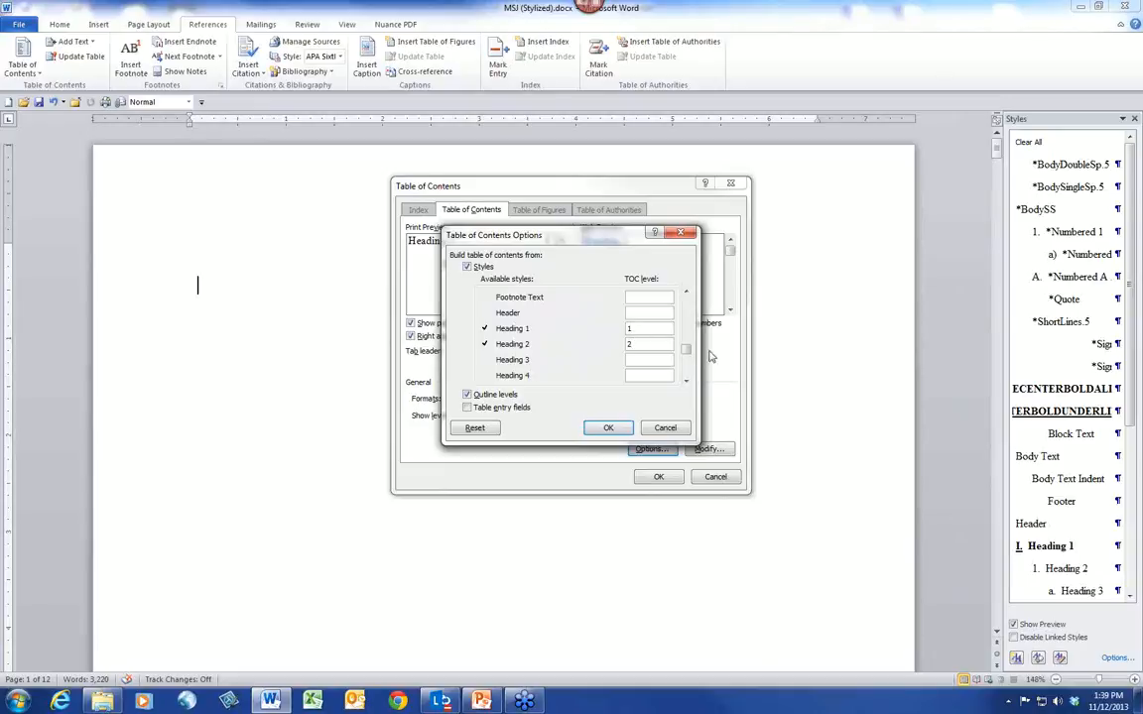
{"action": "key", "text": "BackSpace"}
{"action": "scroll", "coordinate": [640, 337], "scroll_direction": "down", "scroll_amount": 3}
{"action": "left_click", "coordinate": [638, 327]}
{"action": "type", "text": "2"}
{"action": "left_click", "coordinate": [608, 428]}
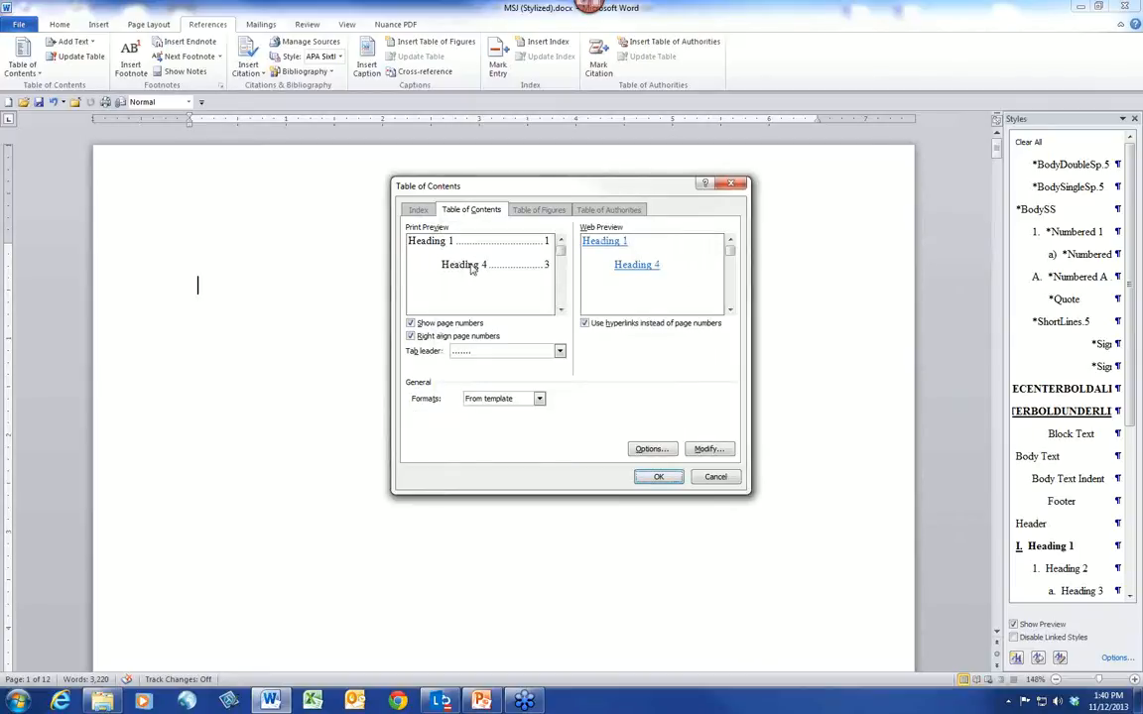
{"action": "left_click", "coordinate": [658, 476]}
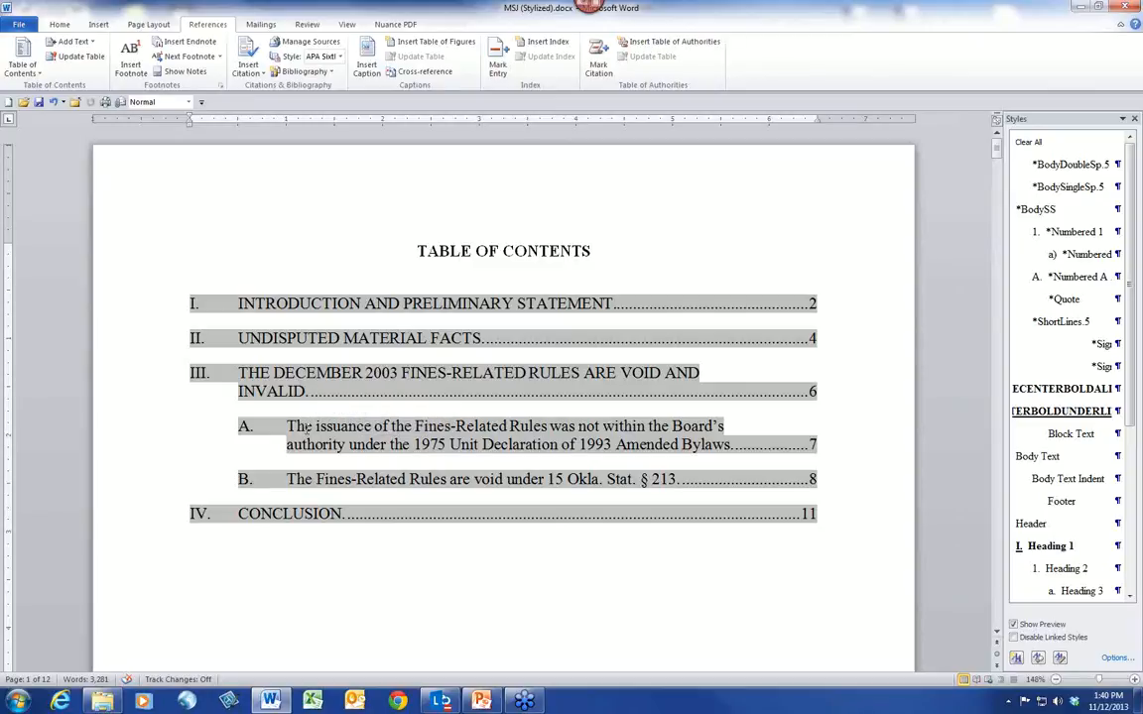
Follow contents entry A to its heading and add an empty Heading 4 paragraph after the first body paragraph beneath it.
{"action": "left_click", "coordinate": [307, 428], "text": "ctrl"}
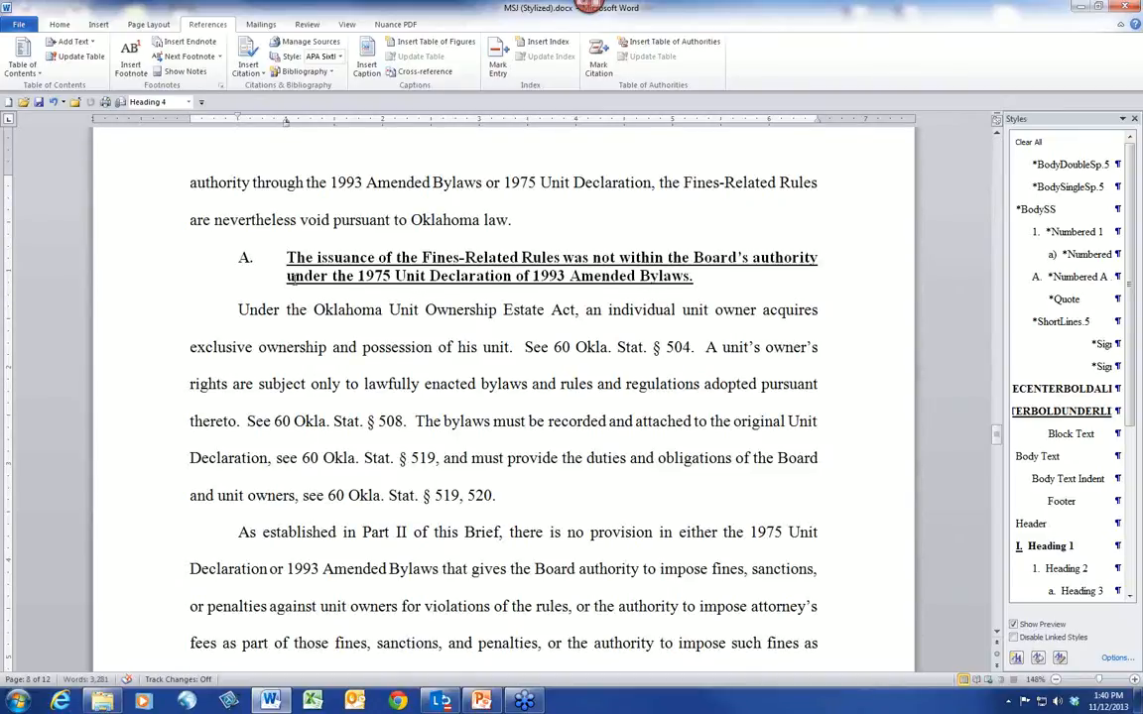
{"action": "left_click", "coordinate": [525, 498]}
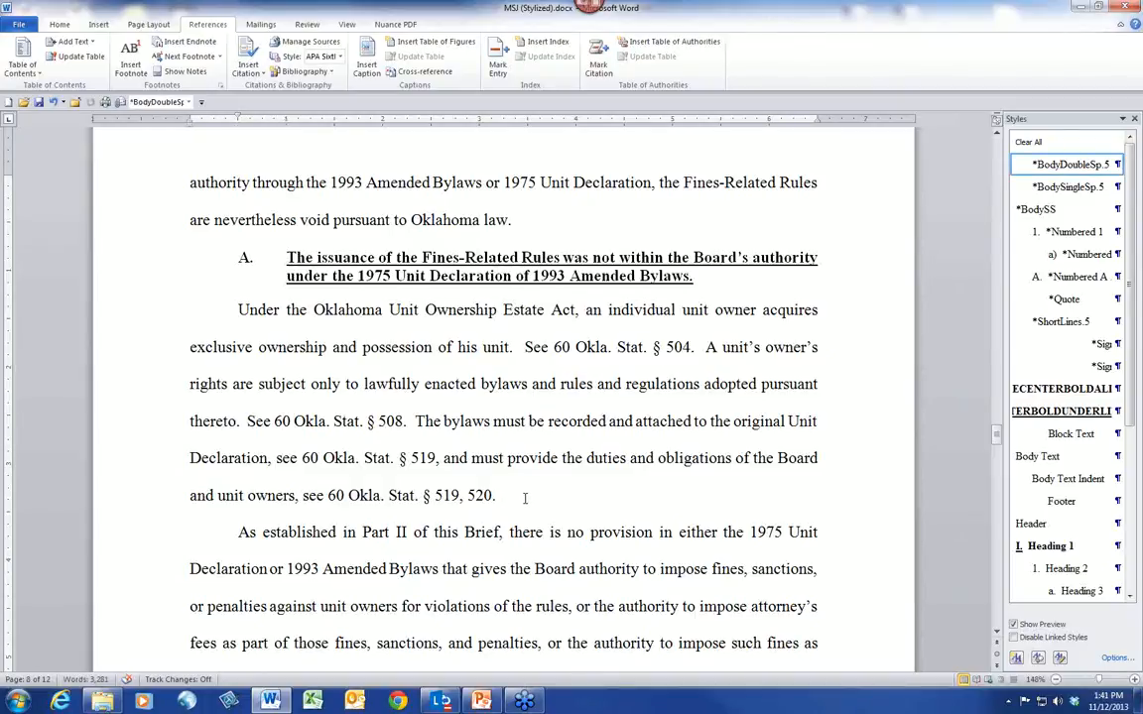
{"action": "key", "text": "Return"}
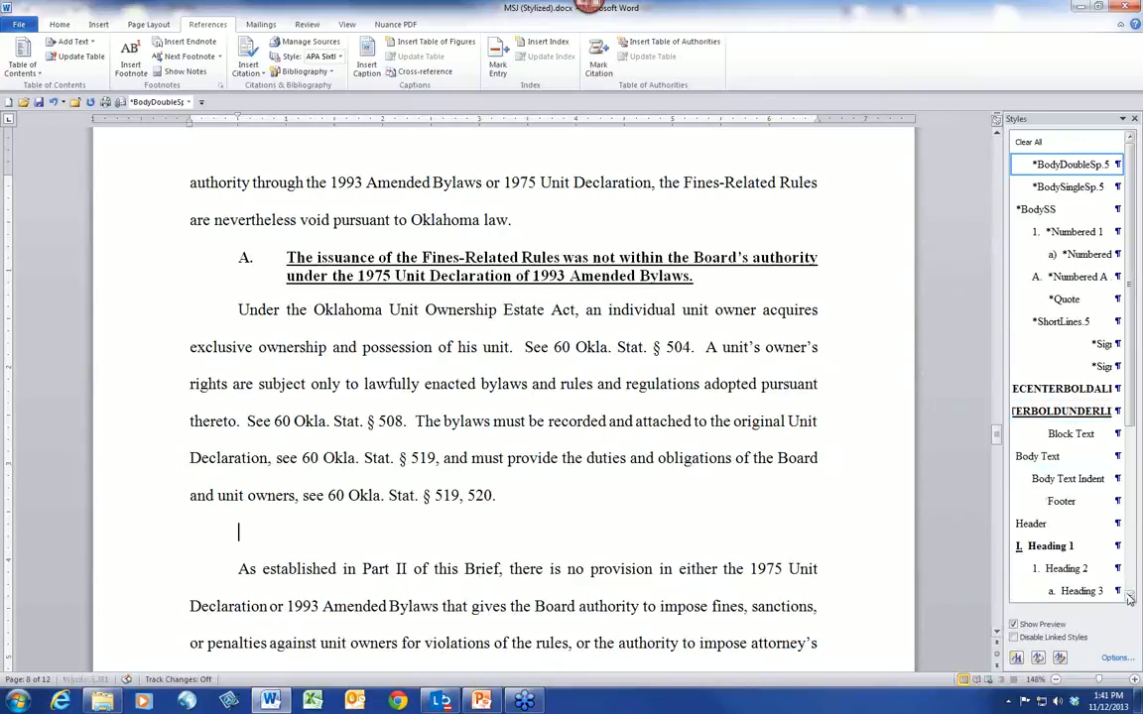
{"action": "scroll", "coordinate": [1101, 585], "scroll_direction": "down", "scroll_amount": 2}
{"action": "left_click", "coordinate": [1065, 568]}
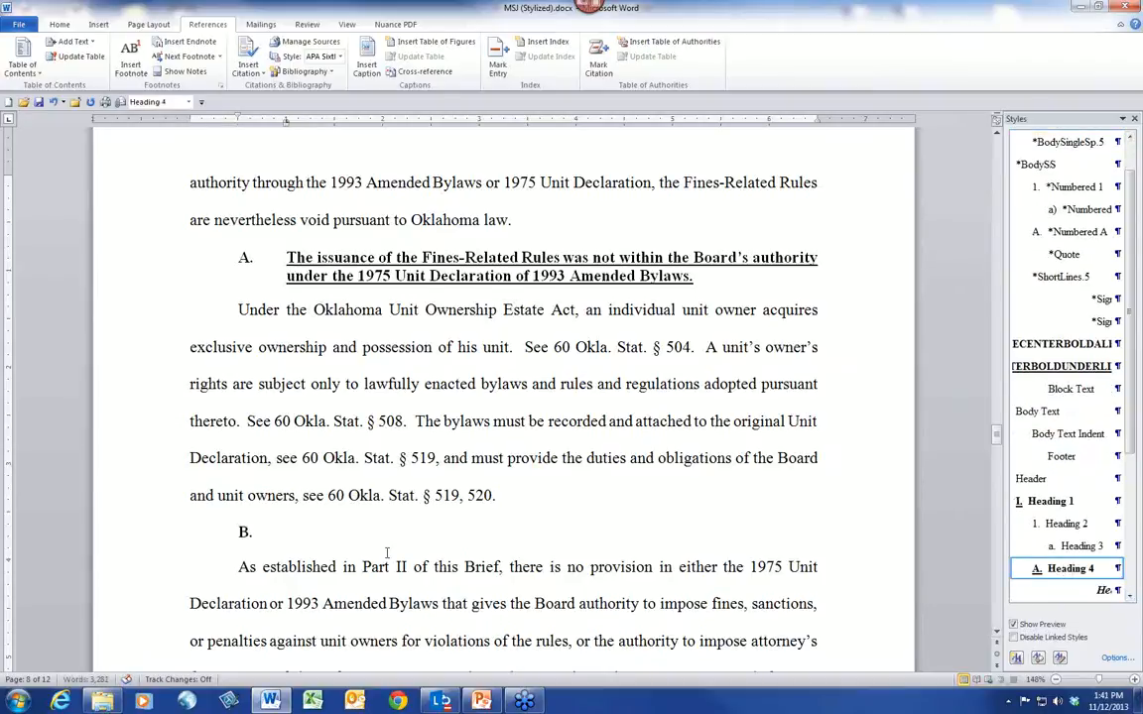
Enter "This is a new paragraph." as the text of the new lettered subheading.
{"action": "type", "text": "This is a new paragarph"}
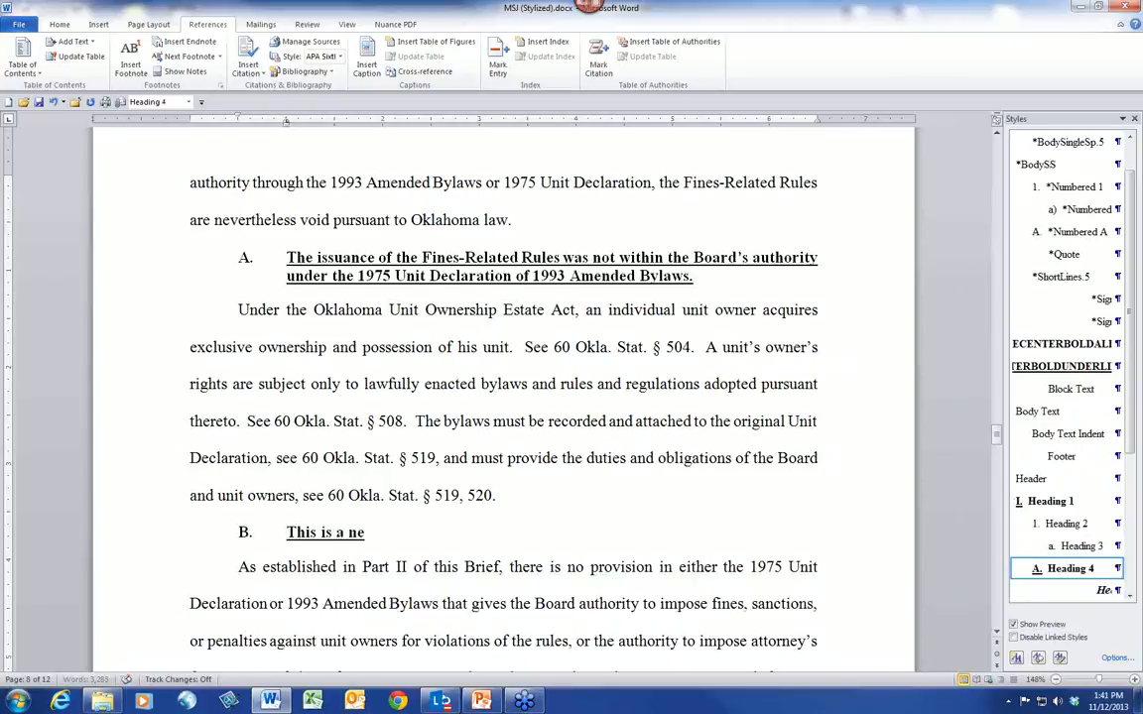
{"action": "key", "text": "BackSpace"}
{"action": "key", "text": "BackSpace"}
{"action": "key", "text": "BackSpace"}
{"action": "key", "text": "BackSpace"}
{"action": "type", "text": "raph."}
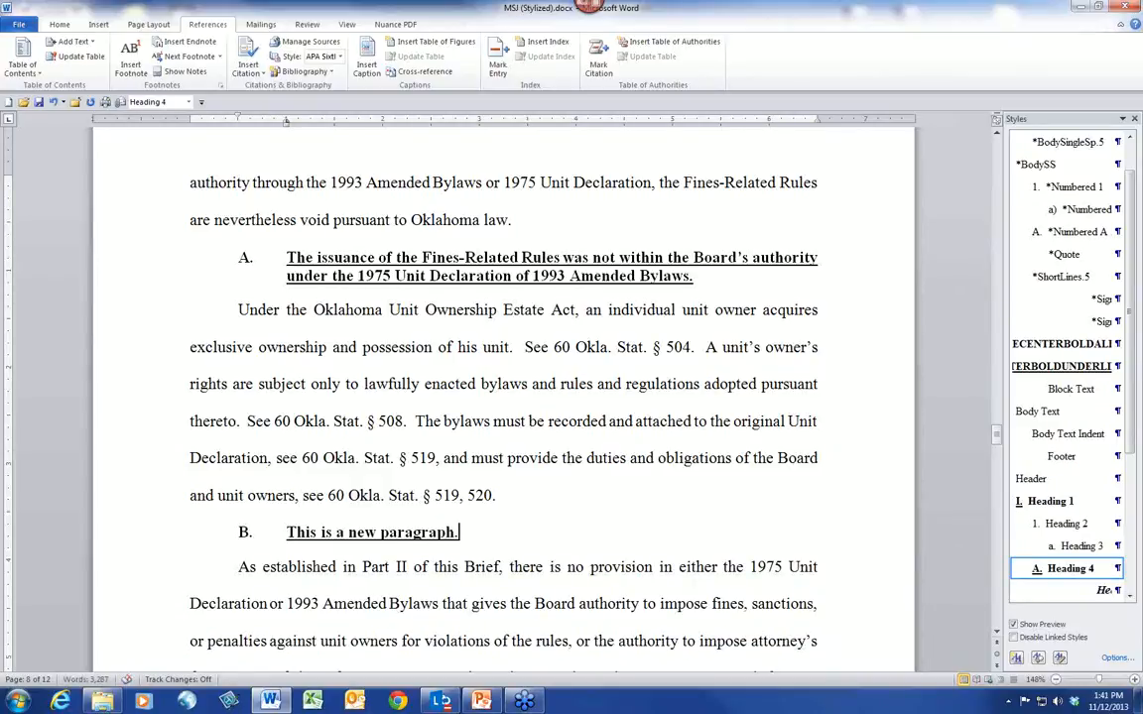
Check the lettering of the subheading that follows, return to the document's beginning and update the entire table of contents.
{"action": "scroll", "coordinate": [302, 593], "scroll_direction": "down", "scroll_amount": 1}
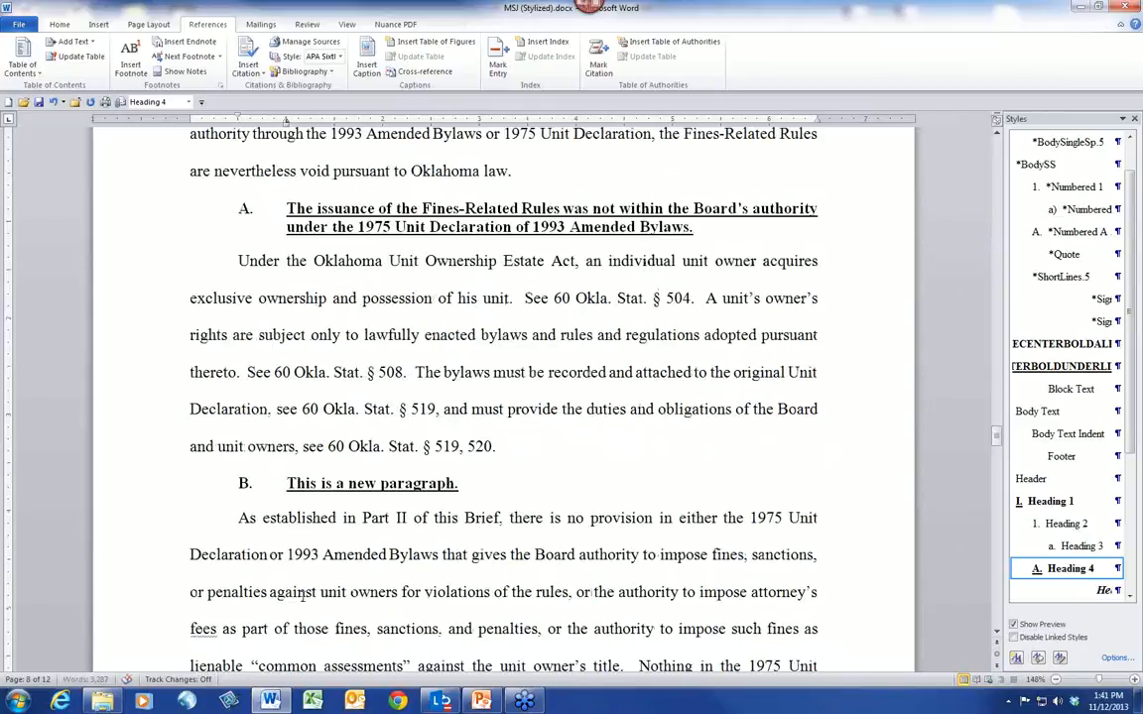
{"action": "scroll", "coordinate": [303, 594], "scroll_direction": "down", "scroll_amount": 3}
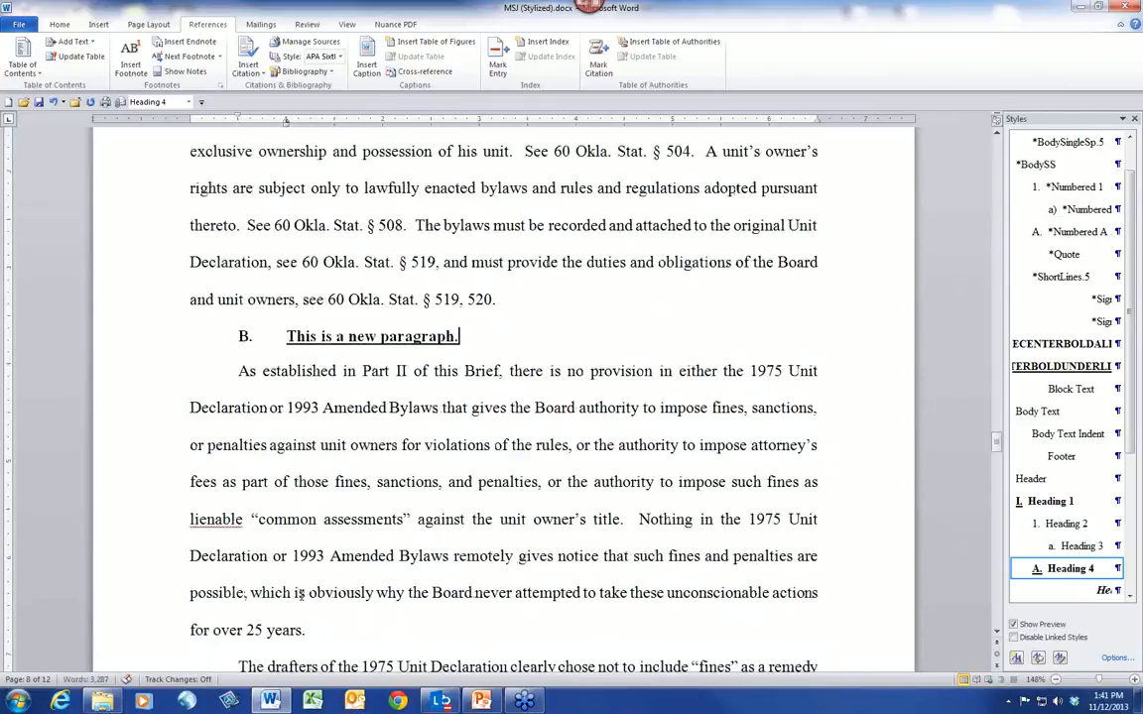
{"action": "scroll", "coordinate": [301, 593], "scroll_direction": "down", "scroll_amount": 3}
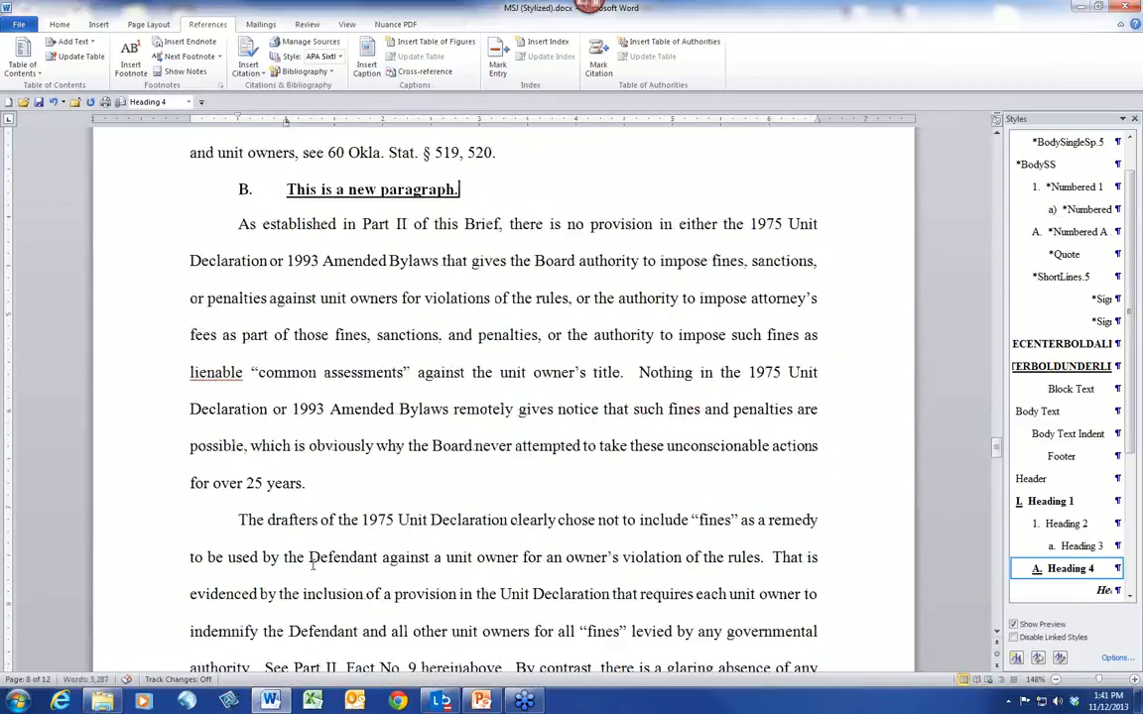
{"action": "scroll", "coordinate": [313, 563], "scroll_direction": "down", "scroll_amount": 12}
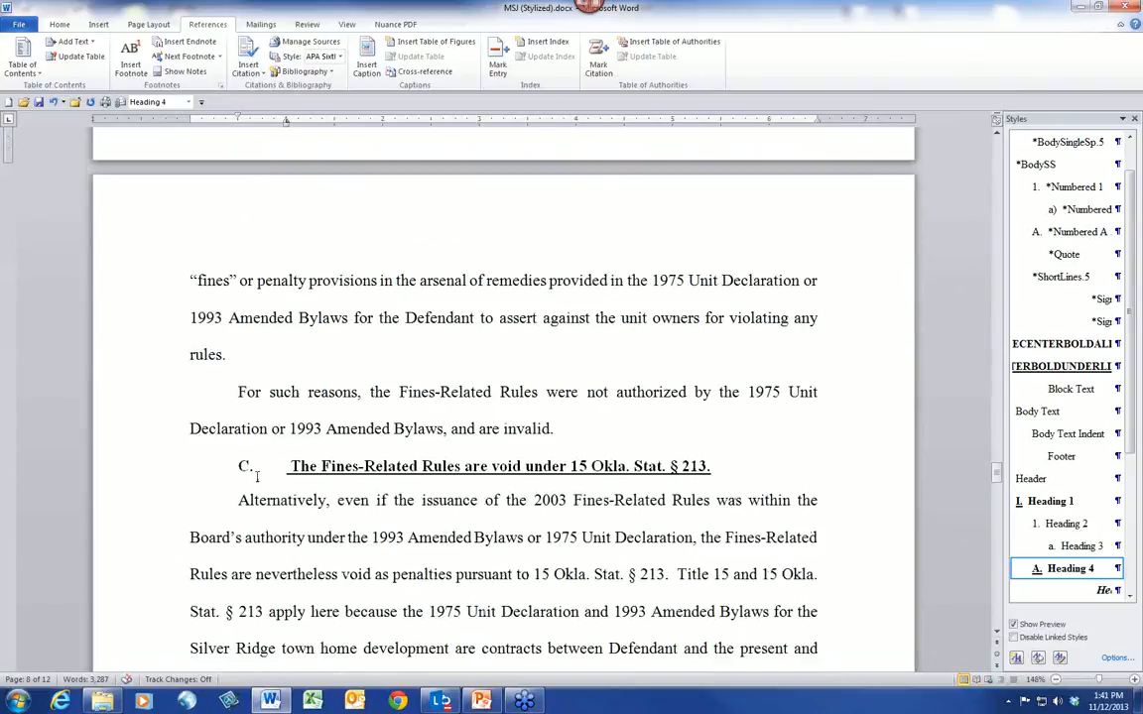
{"action": "key", "text": "ctrl+Home"}
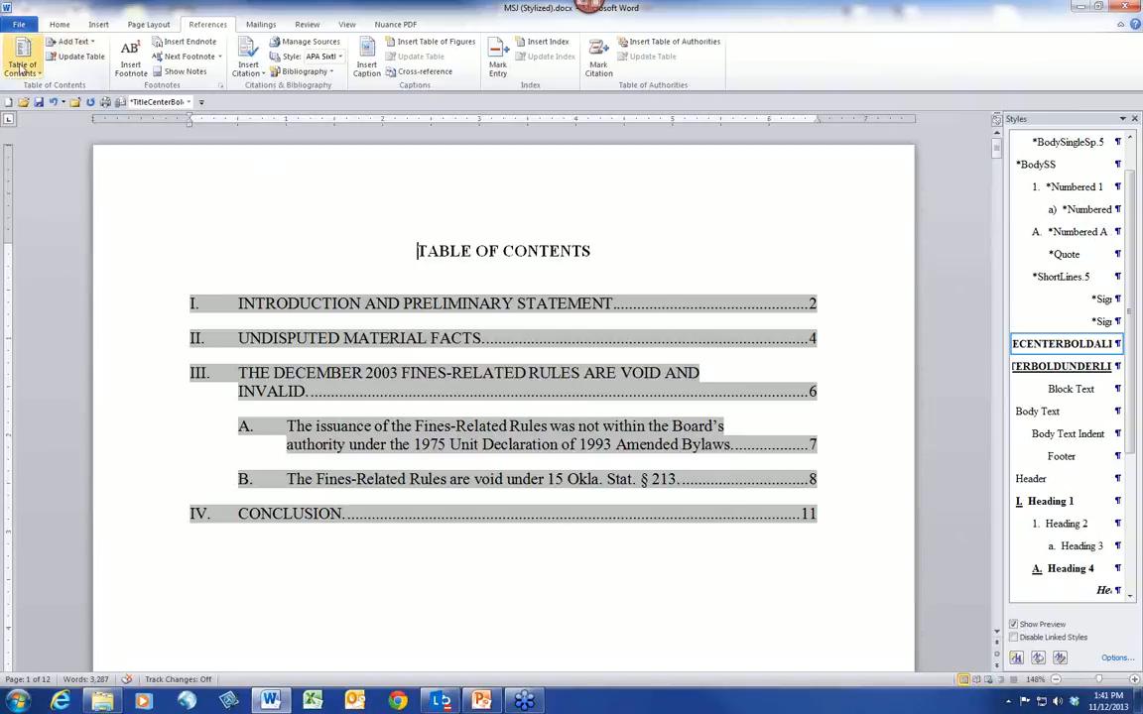
{"action": "left_click", "coordinate": [78, 59]}
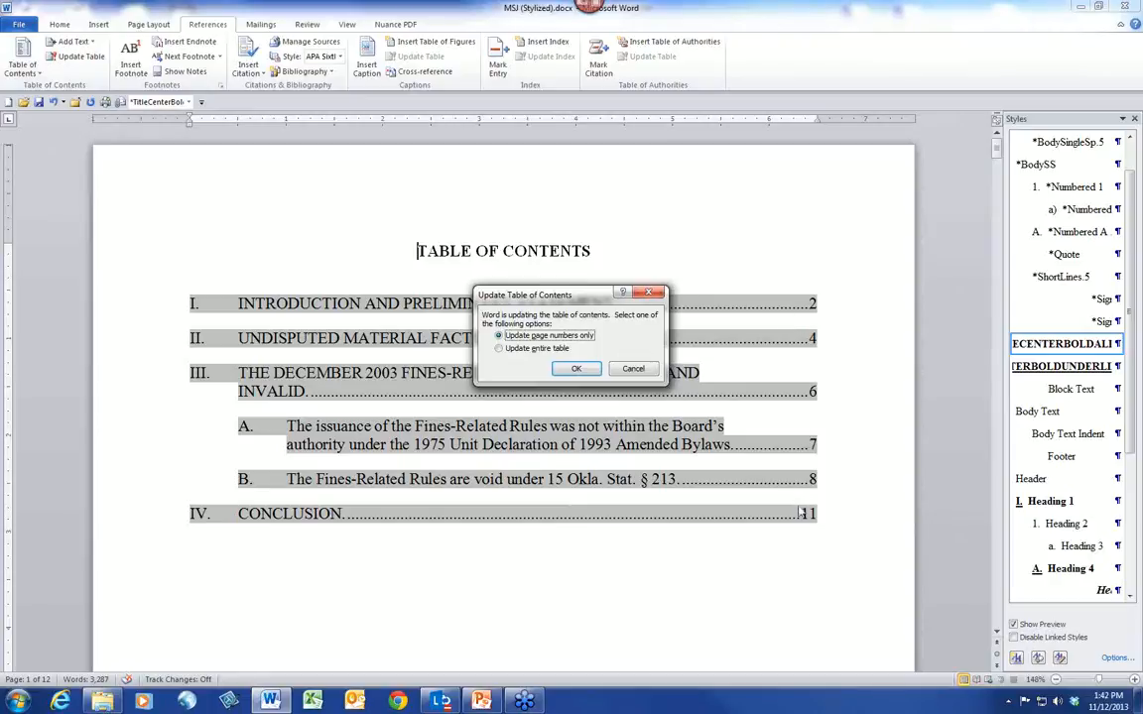
{"action": "left_click", "coordinate": [515, 355]}
{"action": "left_click", "coordinate": [503, 353]}
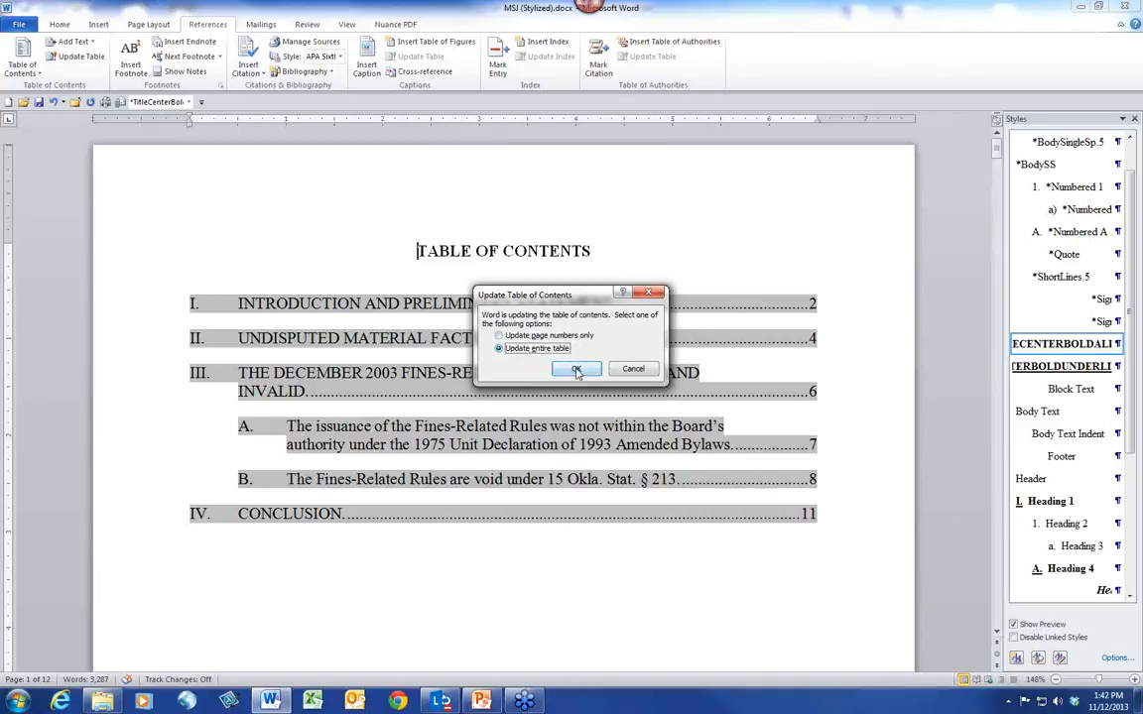
{"action": "left_click", "coordinate": [576, 370]}
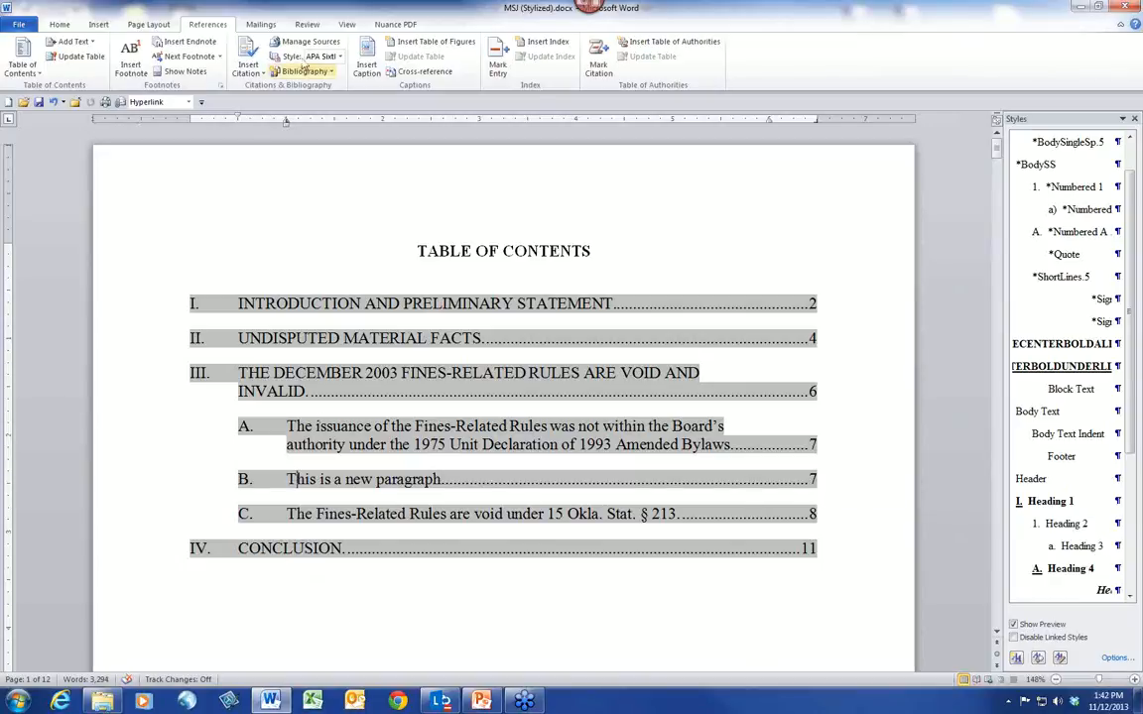
Switch the document to Draft view and open the TOC 2 style of contents entry A for modification.
{"action": "left_click", "coordinate": [349, 27]}
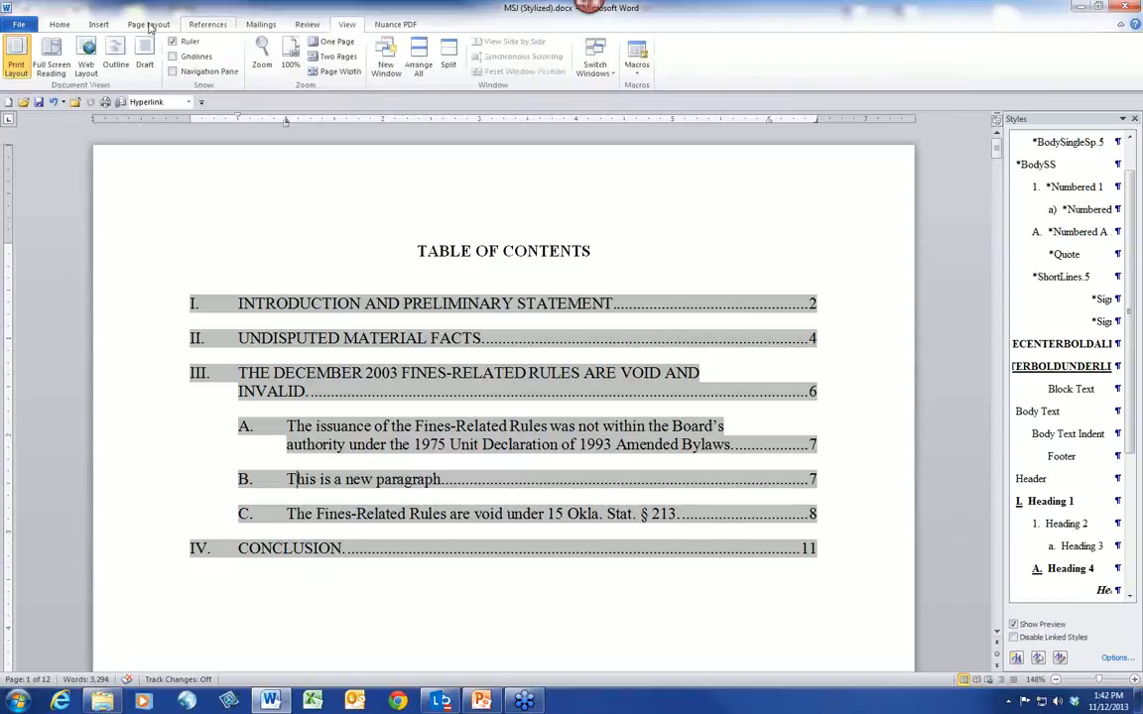
{"action": "left_click", "coordinate": [144, 57]}
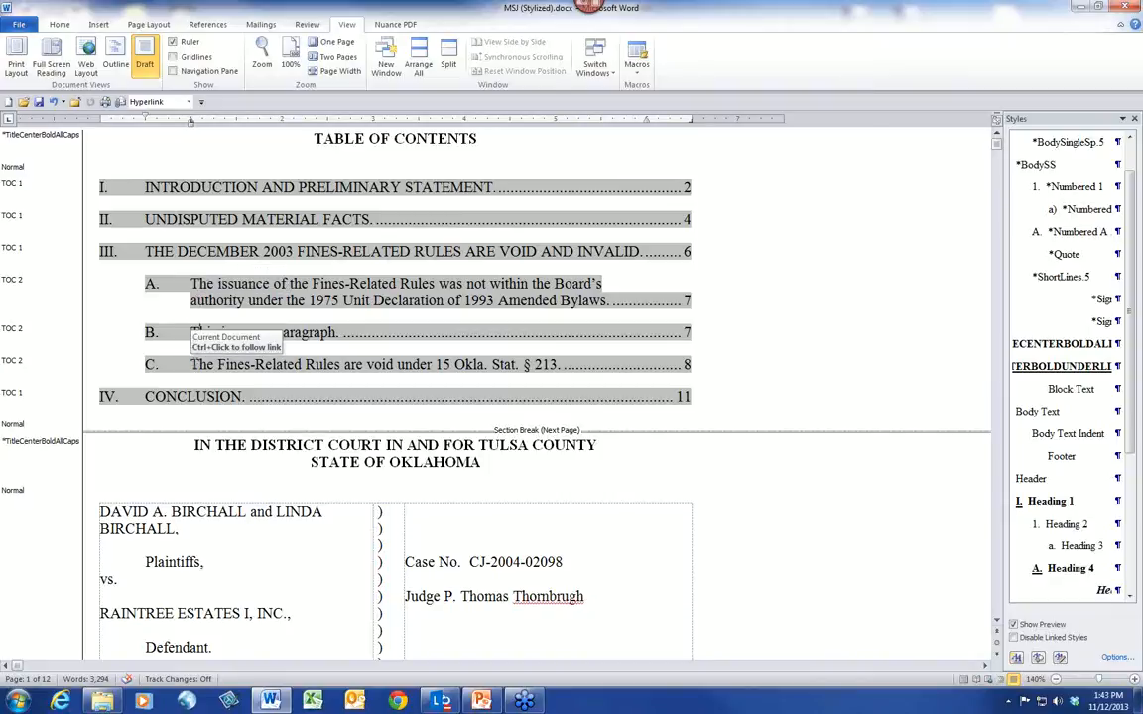
{"action": "double_click", "coordinate": [13, 285]}
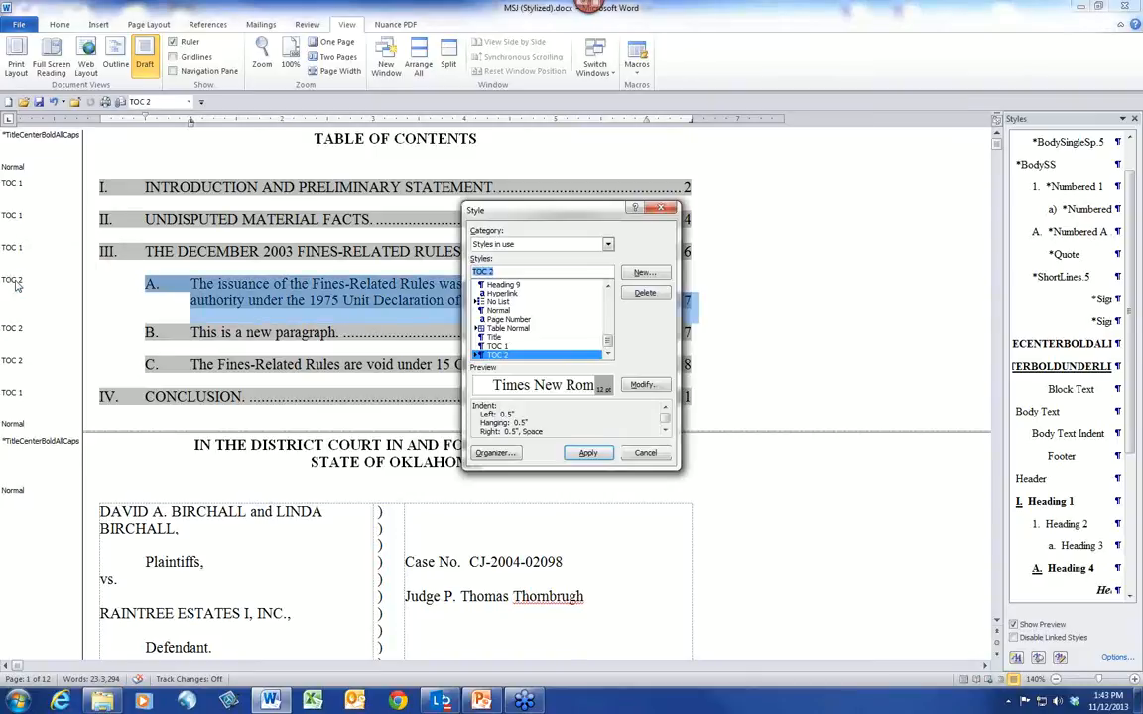
{"action": "left_click", "coordinate": [645, 386]}
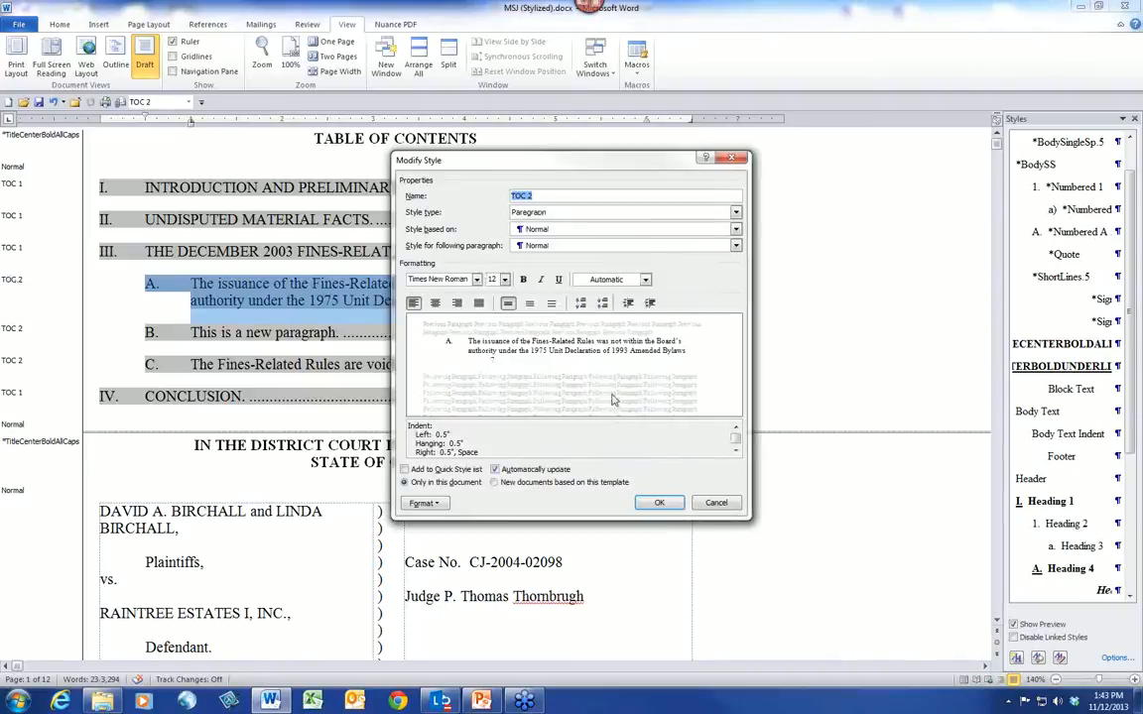
Set the TOC 2 style's spacing after to 12 pt and suppress the space between paragraphs of the same style.
{"action": "left_click", "coordinate": [422, 502]}
{"action": "left_click", "coordinate": [447, 536]}
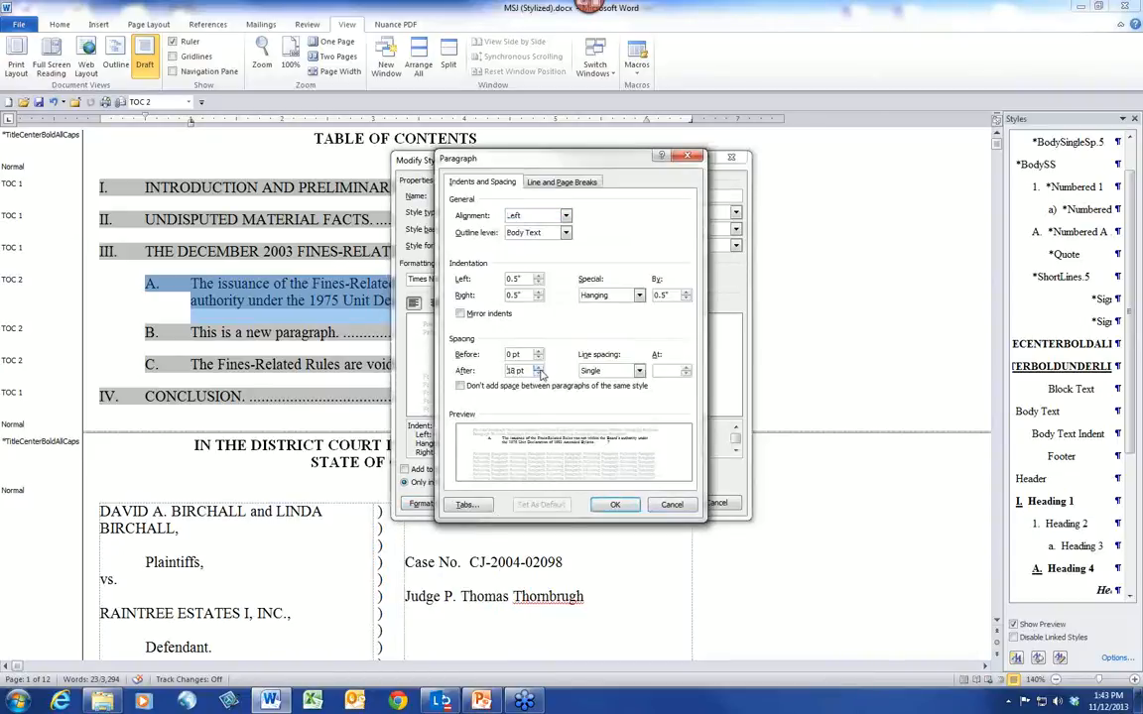
{"action": "left_click", "coordinate": [537, 374]}
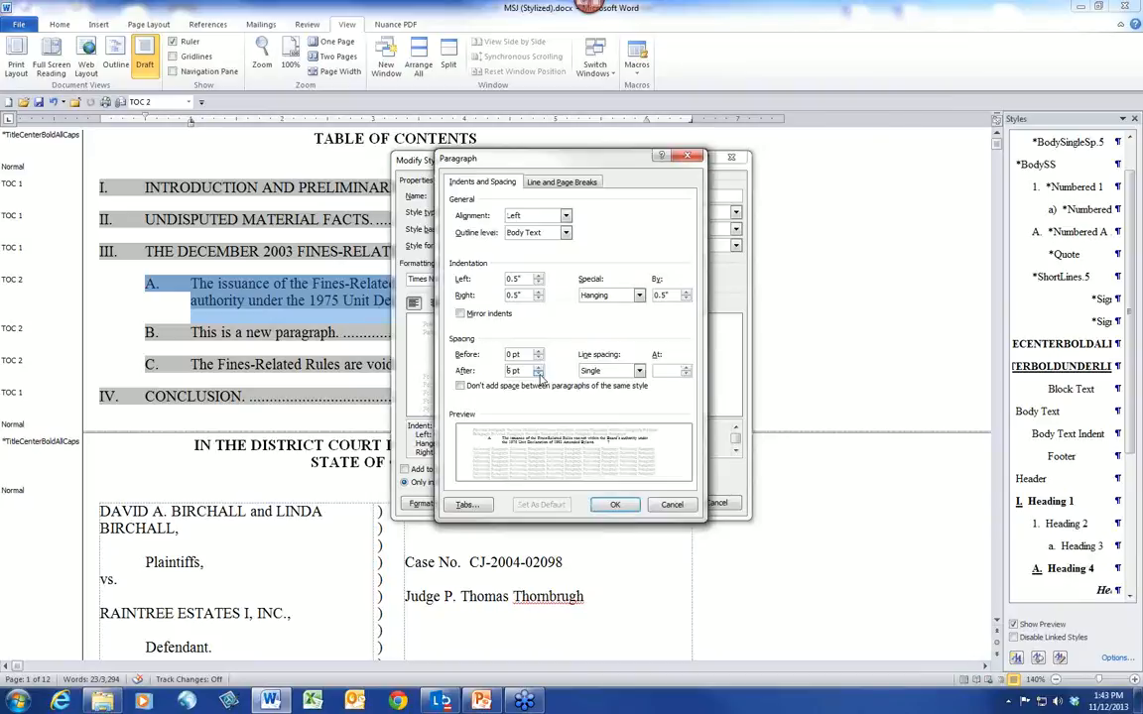
{"action": "left_click", "coordinate": [538, 367]}
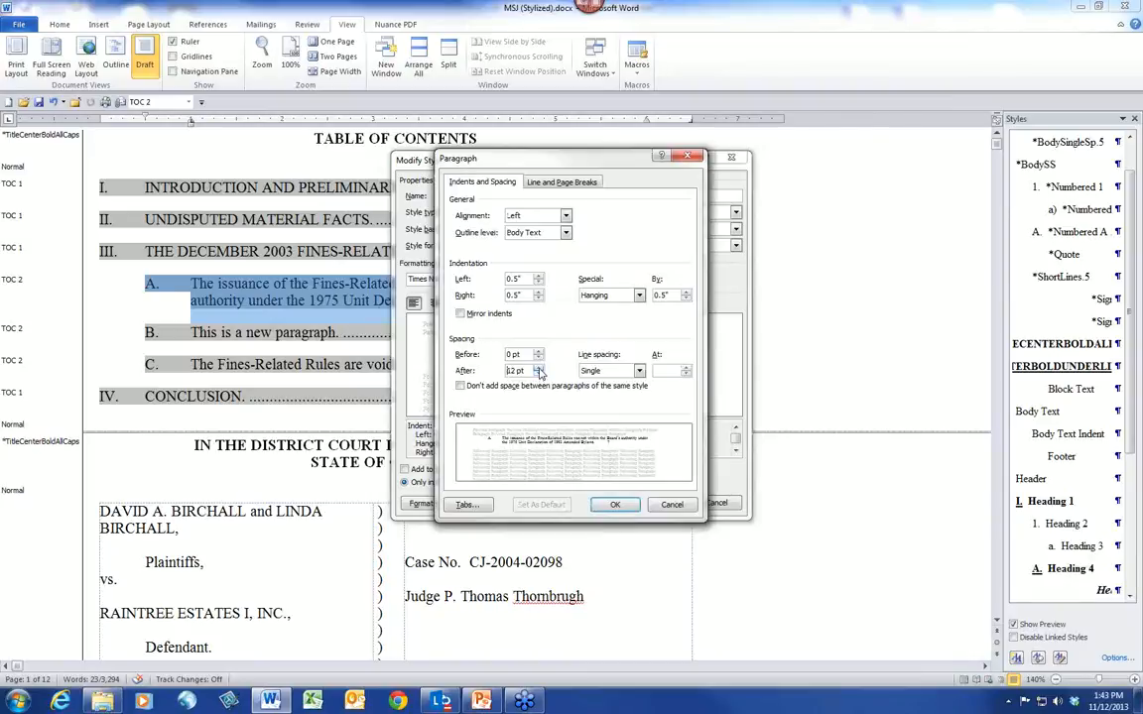
{"action": "left_click", "coordinate": [486, 387]}
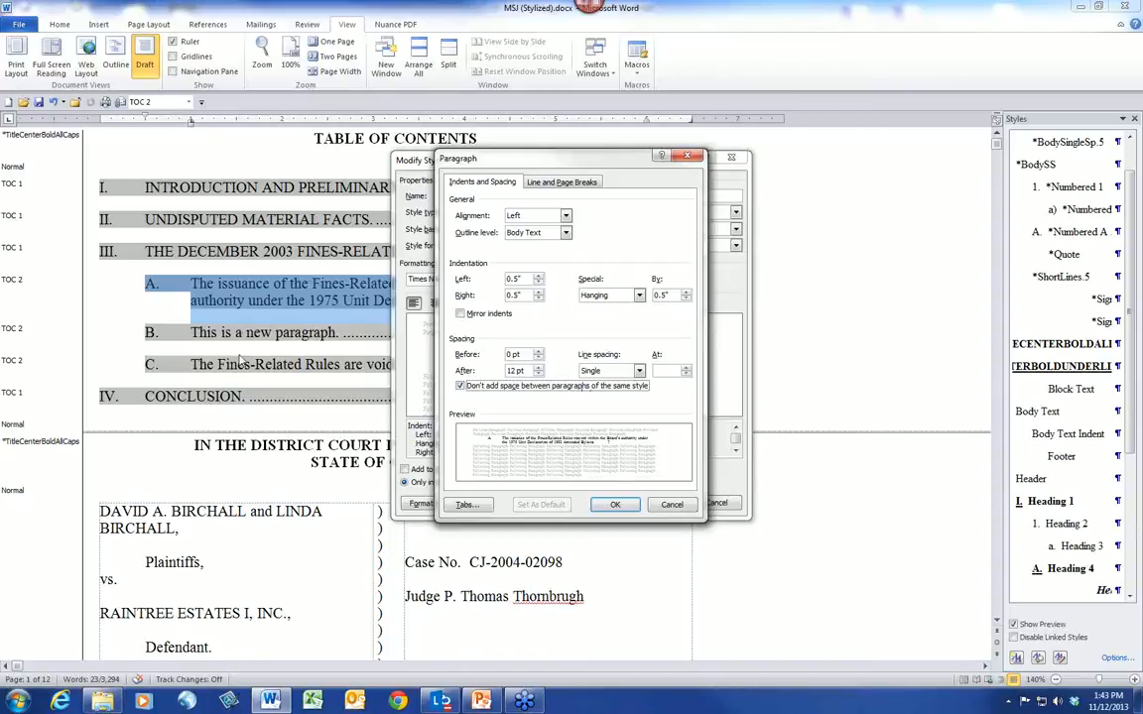
{"action": "left_click", "coordinate": [615, 505]}
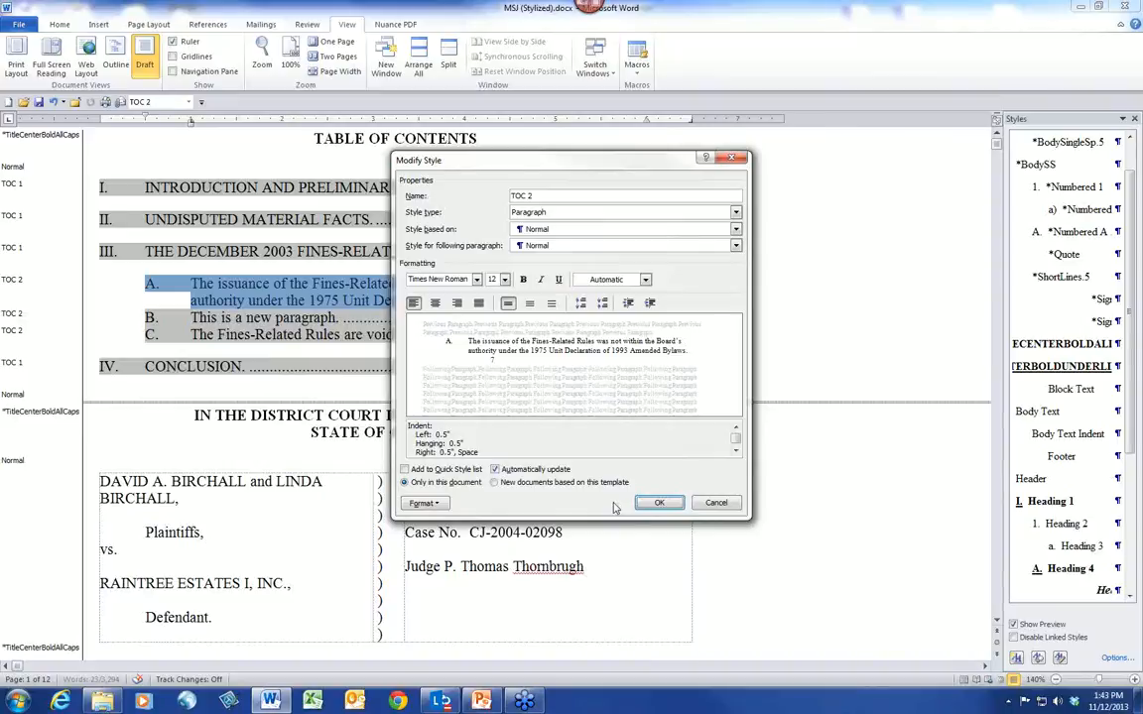
{"action": "left_click", "coordinate": [657, 503]}
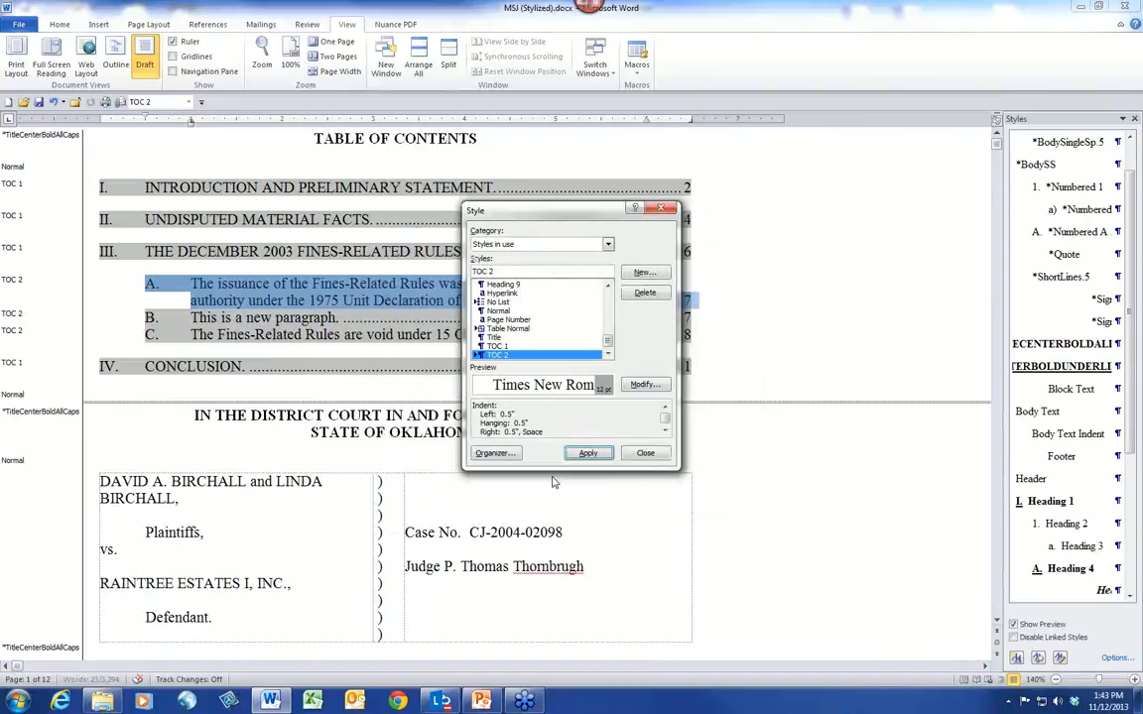
{"action": "left_click", "coordinate": [647, 454]}
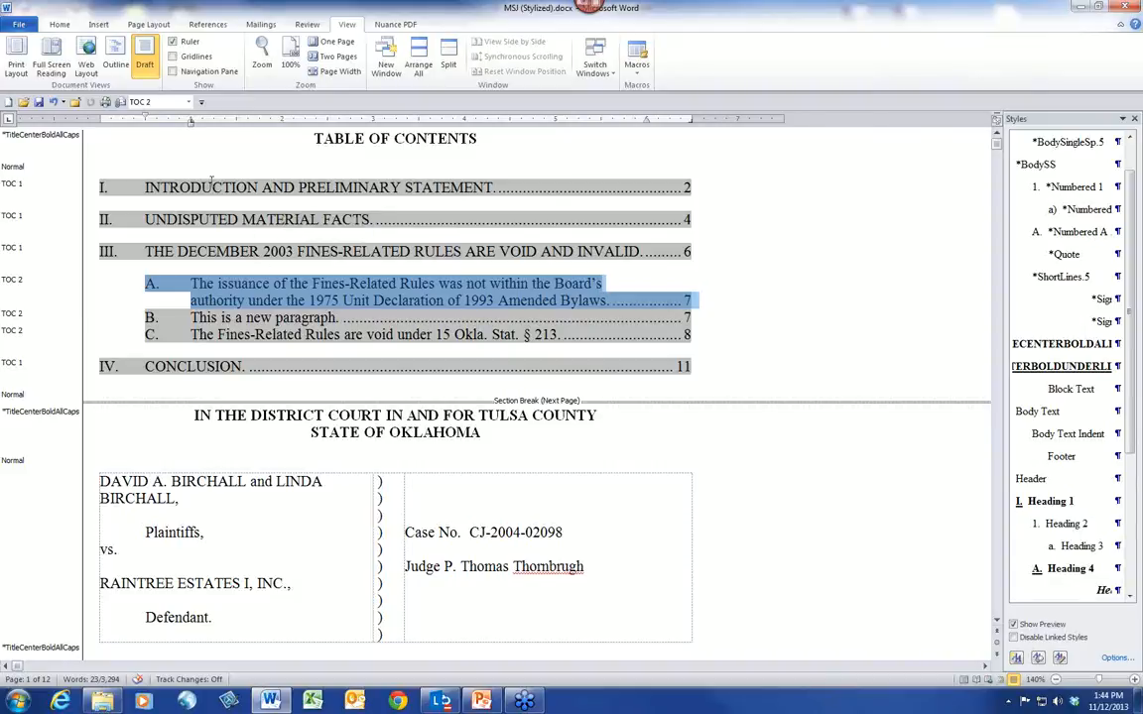
Save the motion as a new copy named "MSJ (Stylized)-Final.docx".
{"action": "left_click", "coordinate": [22, 28]}
{"action": "left_click", "coordinate": [36, 63]}
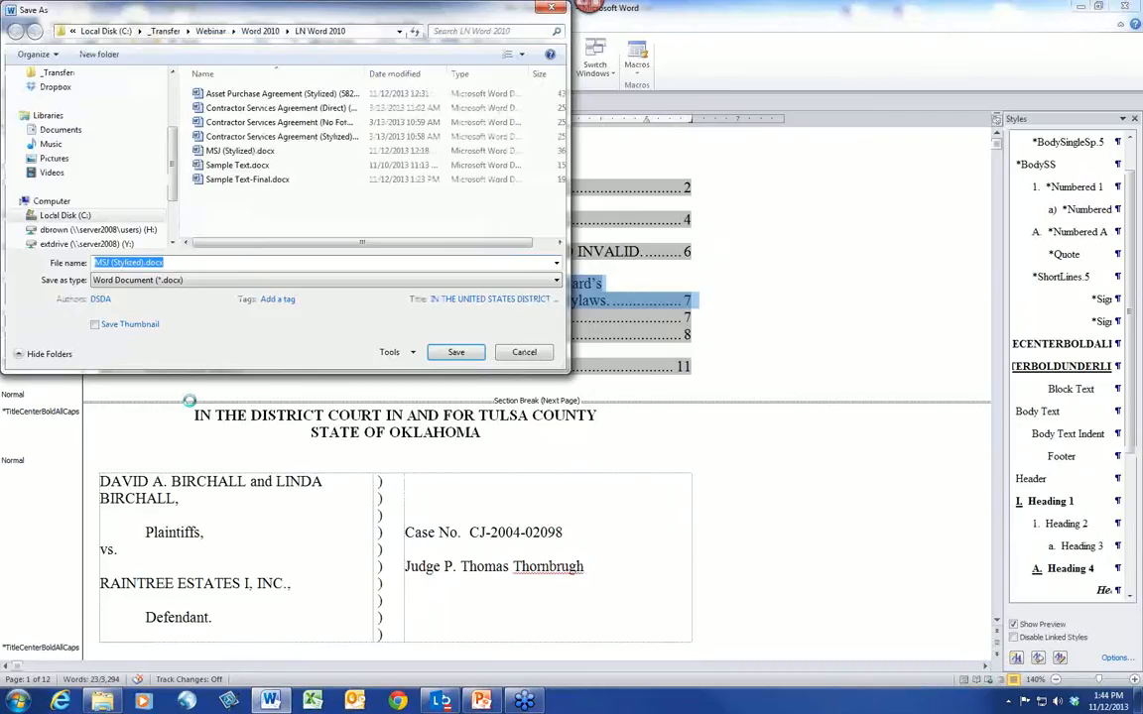
{"action": "left_click", "coordinate": [146, 263]}
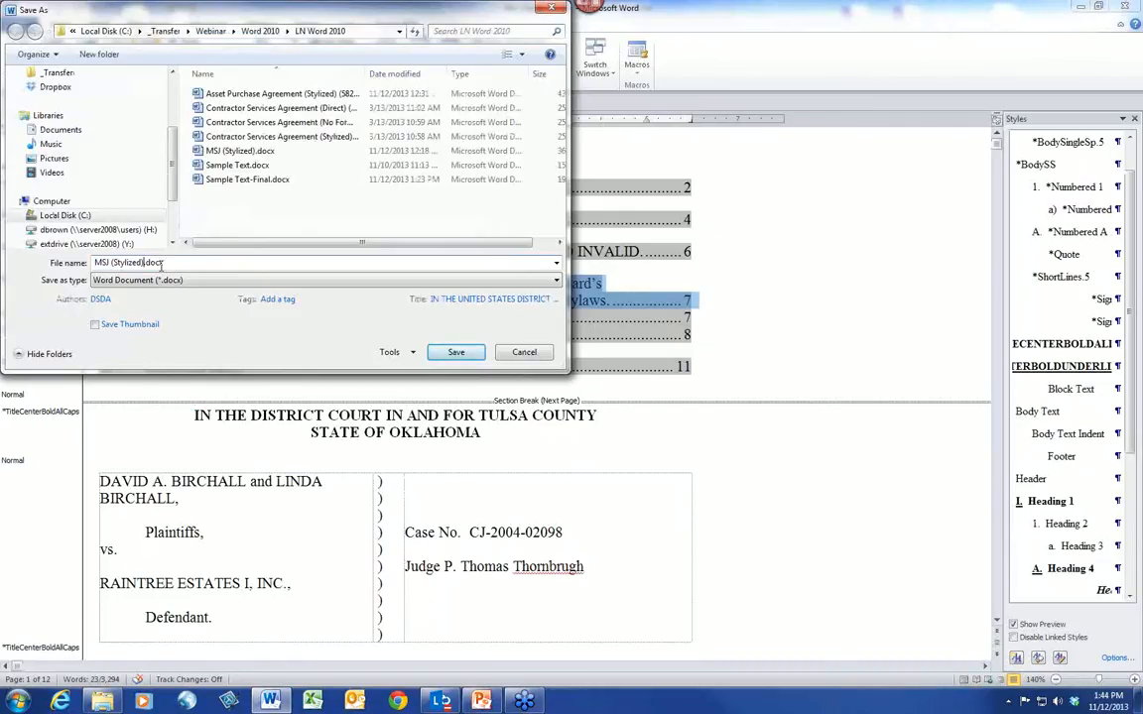
{"action": "type", "text": "-Final"}
{"action": "key", "text": "Return"}
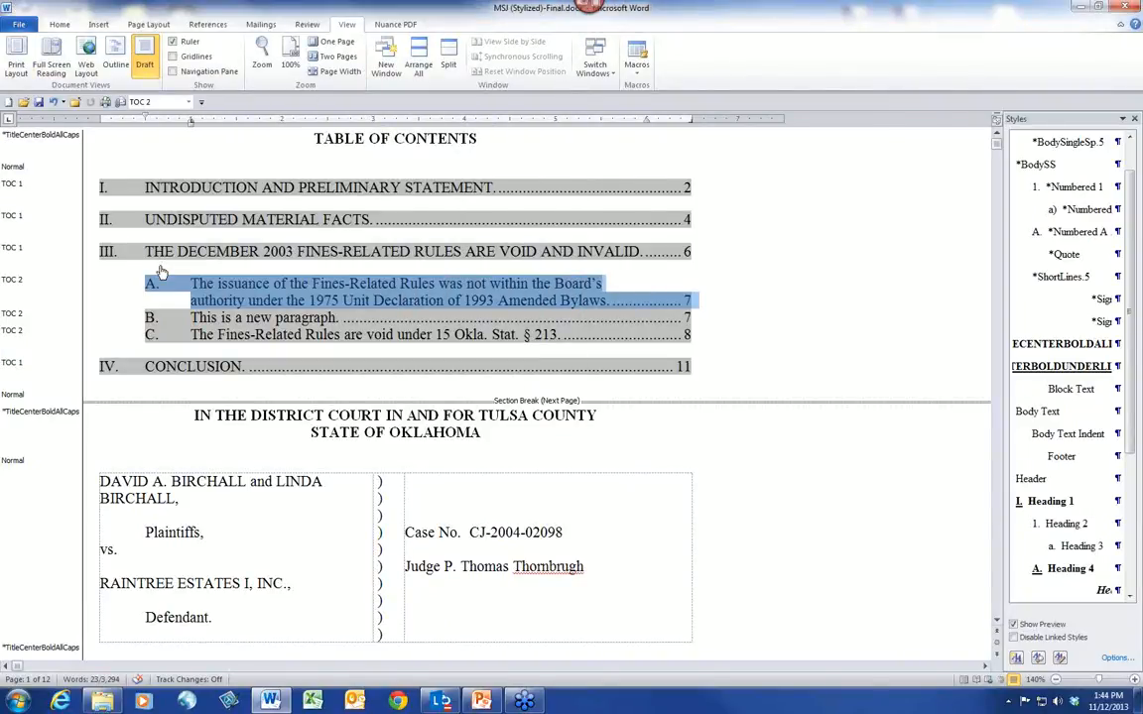
Select the signature block at the document's end, from the law firm's name through the words "Attorneys for".
{"action": "key", "text": "ctrl+End"}
{"action": "scroll", "coordinate": [156, 270], "scroll_direction": "up", "scroll_amount": 4}
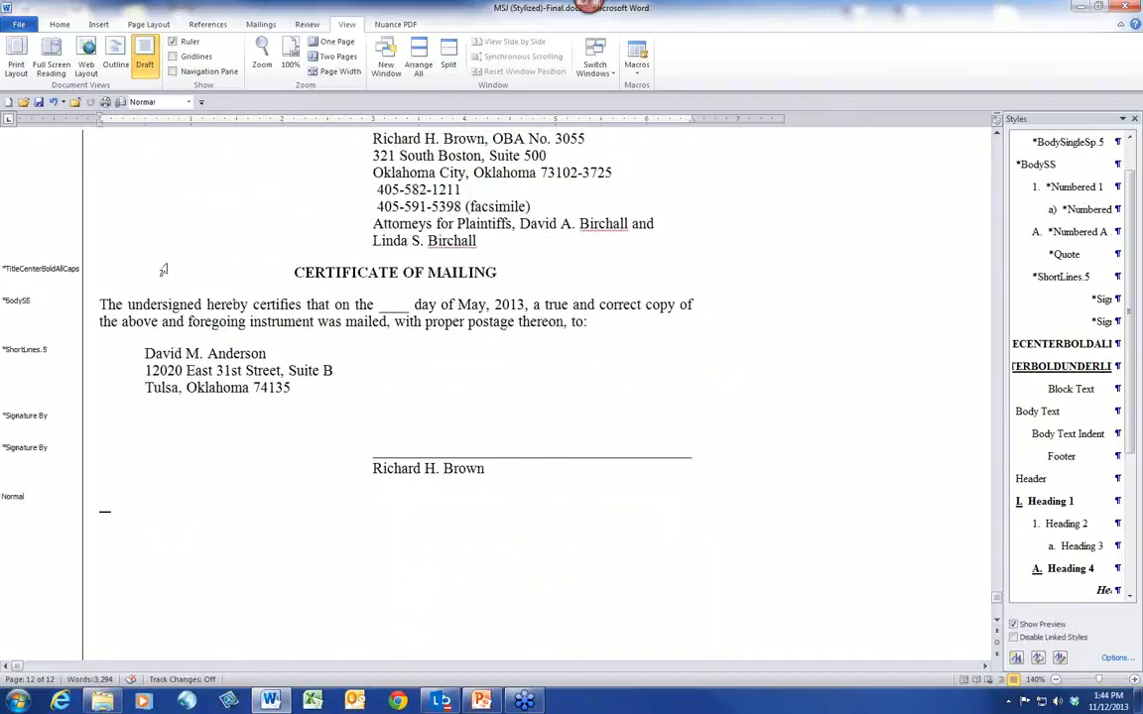
{"action": "scroll", "coordinate": [163, 271], "scroll_direction": "up", "scroll_amount": 3}
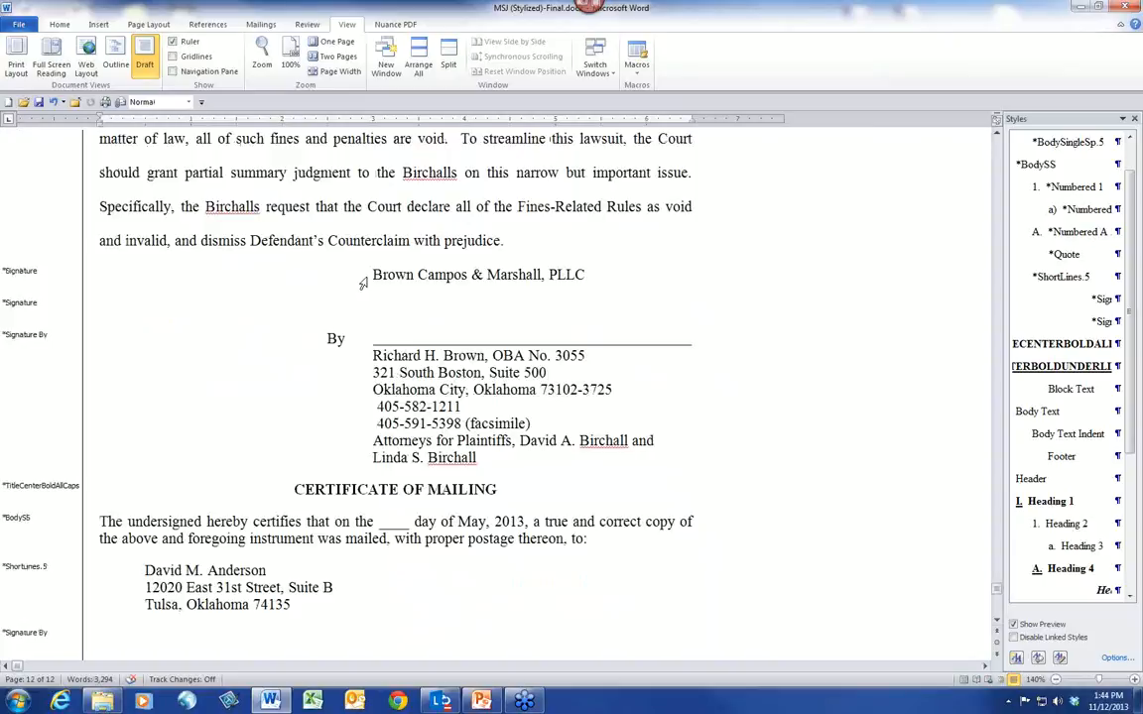
{"action": "left_click_drag", "start_coordinate": [363, 281], "coordinate": [452, 436]}
{"action": "key", "text": "ctrl+shift+Left"}
{"action": "key", "text": "ctrl+shift+Left"}
{"action": "key", "text": "ctrl+shift+Left"}
{"action": "key", "text": "ctrl+shift+Left"}
{"action": "key", "text": "ctrl+shift+Left"}
{"action": "key", "text": "ctrl+shift+Left"}
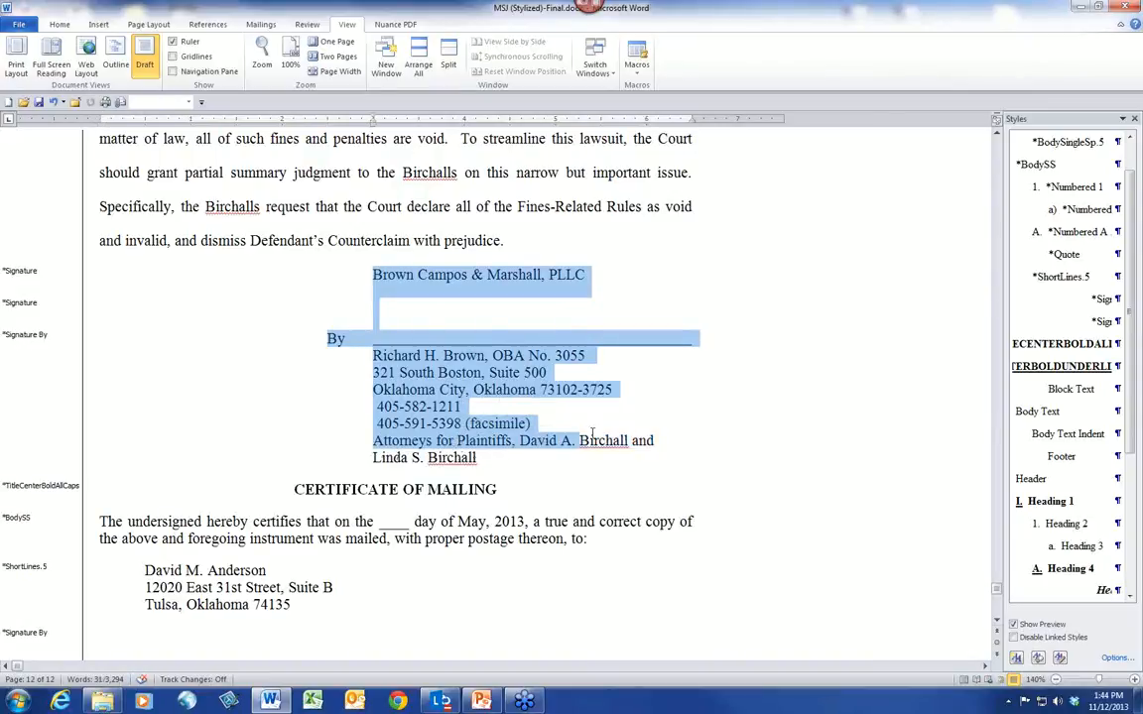
{"action": "key", "text": "ctrl+shift+Left"}
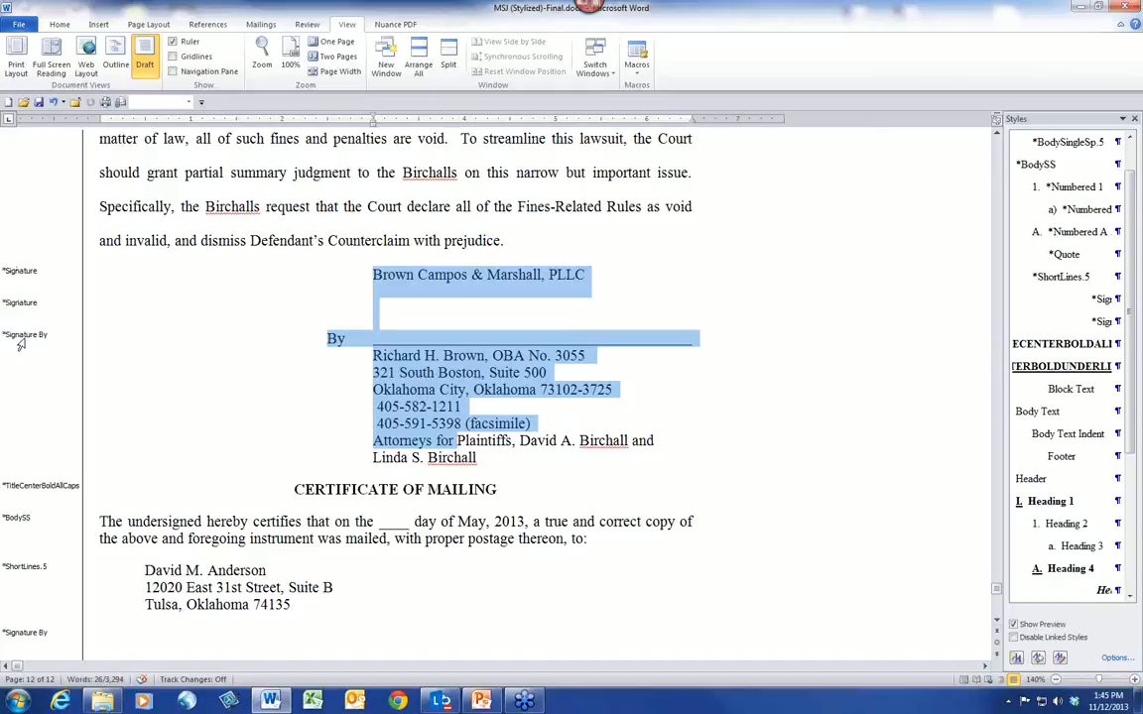
Save the selected signature block to the Quick Part Gallery as a building block named "RHBSigBlock".
{"action": "left_click", "coordinate": [60, 27]}
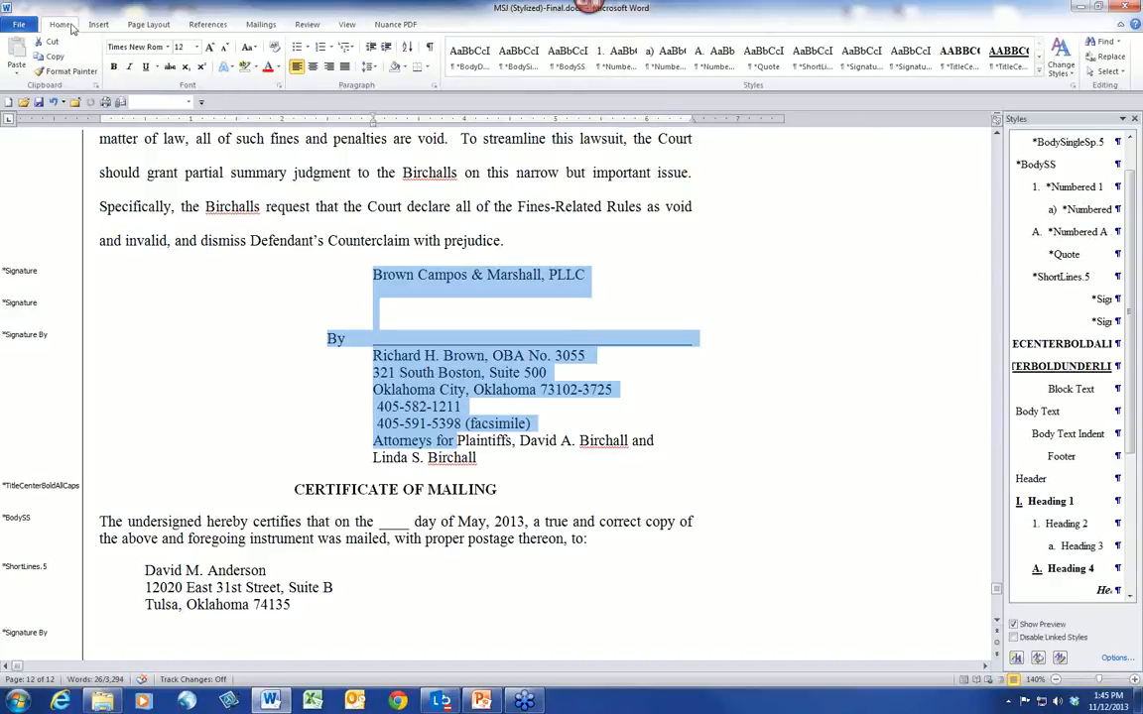
{"action": "left_click", "coordinate": [98, 27]}
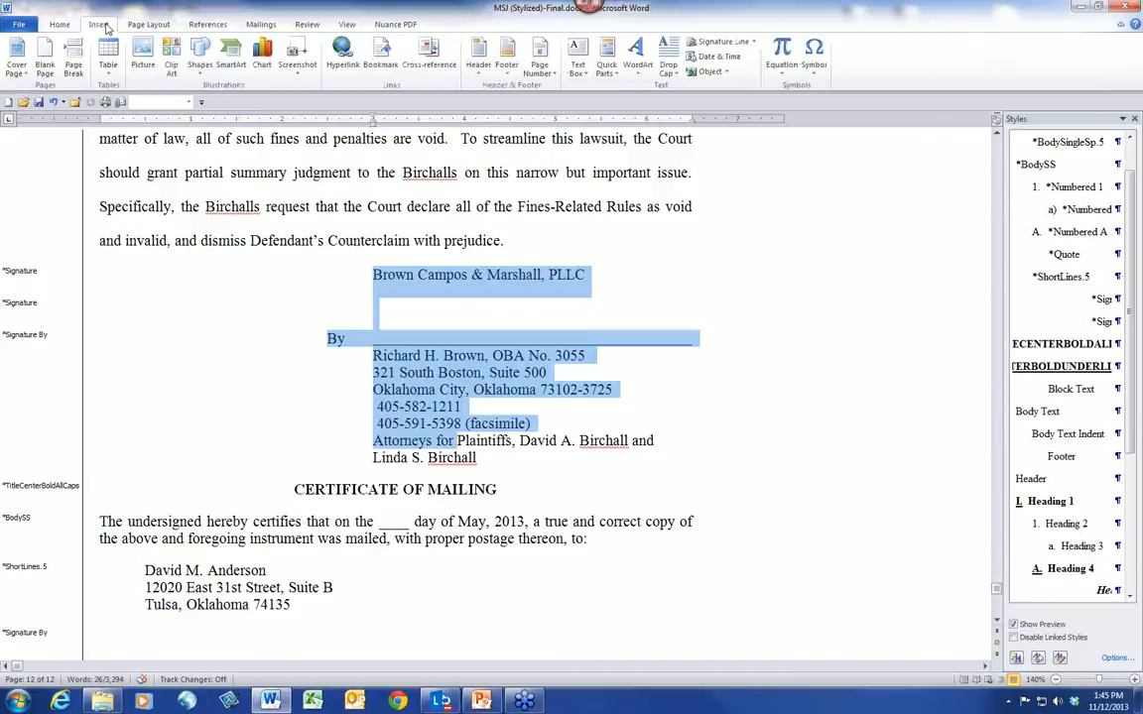
{"action": "left_click", "coordinate": [607, 58]}
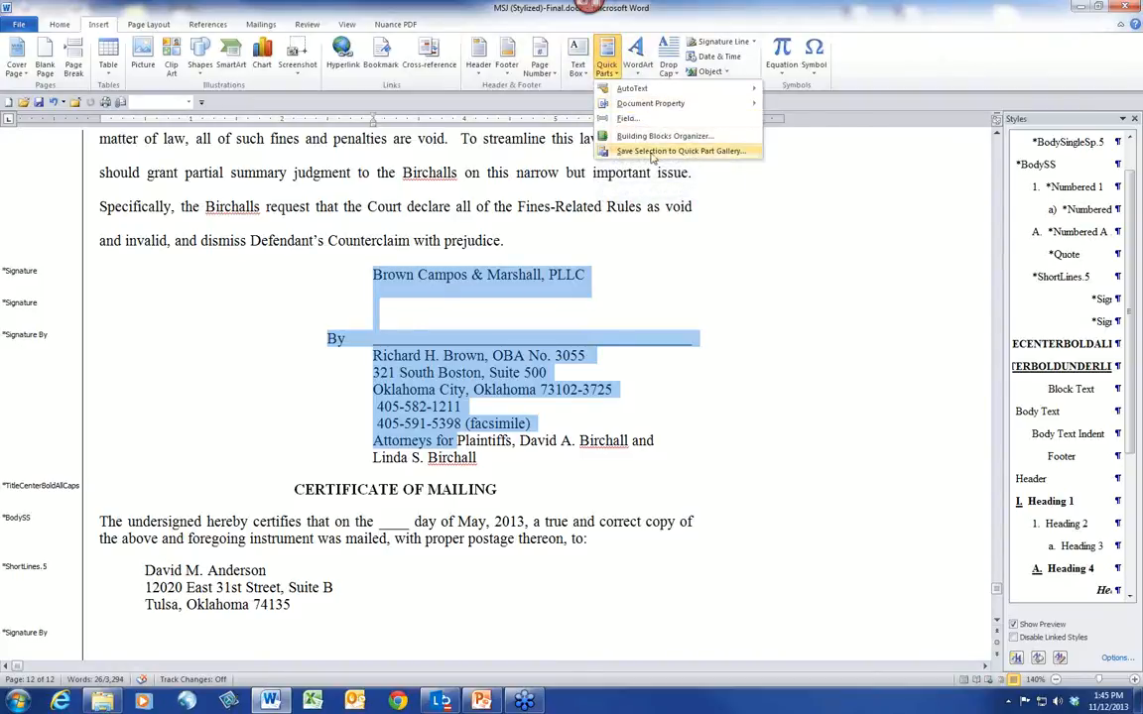
{"action": "left_click", "coordinate": [700, 152]}
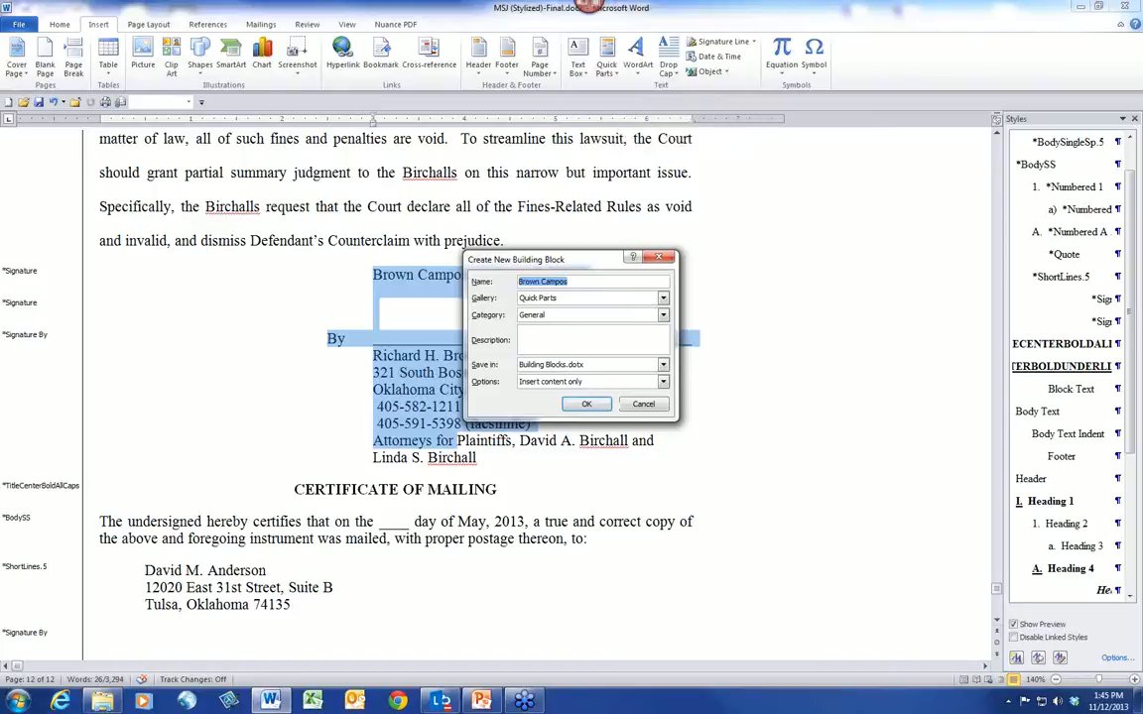
{"action": "type", "text": "RHB SigBlock"}
{"action": "key", "text": "ctrl+Left"}
{"action": "key", "text": "BackSpace"}
{"action": "left_click", "coordinate": [587, 406]}
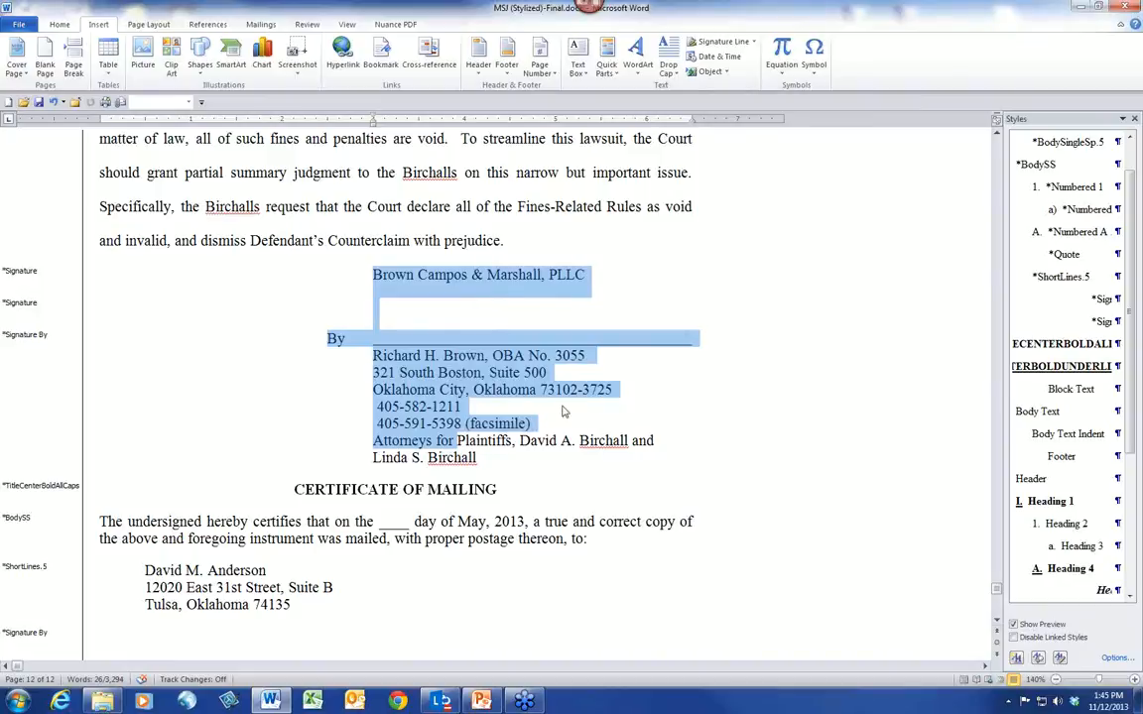
{"action": "left_click", "coordinate": [568, 404]}
Delete the motion's entire body text, from the first paragraph below its title through the paragraph just above the signature block.
{"action": "key", "text": "ctrl+Home"}
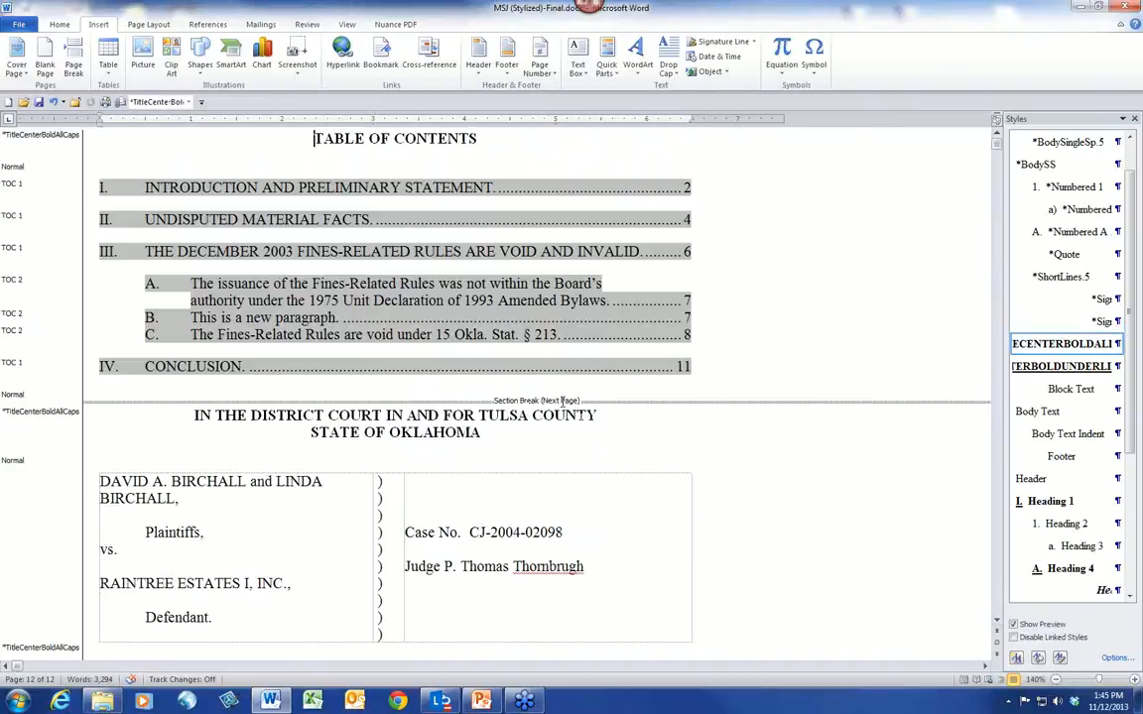
{"action": "key", "text": "Down"}
{"action": "key", "text": "Down"}
{"action": "key", "text": "Down"}
{"action": "key", "text": "Down"}
{"action": "key", "text": "Down"}
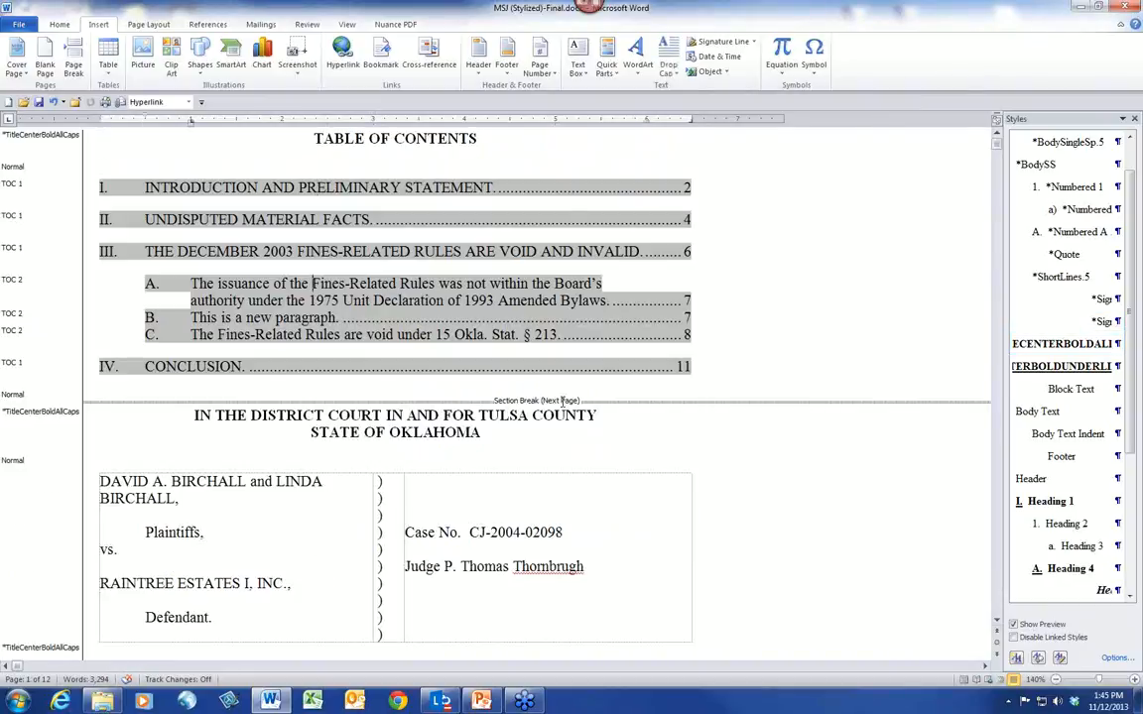
{"action": "key", "text": "Down"}
{"action": "key", "text": "Down"}
{"action": "scroll", "coordinate": [538, 437], "scroll_direction": "down", "scroll_amount": 1}
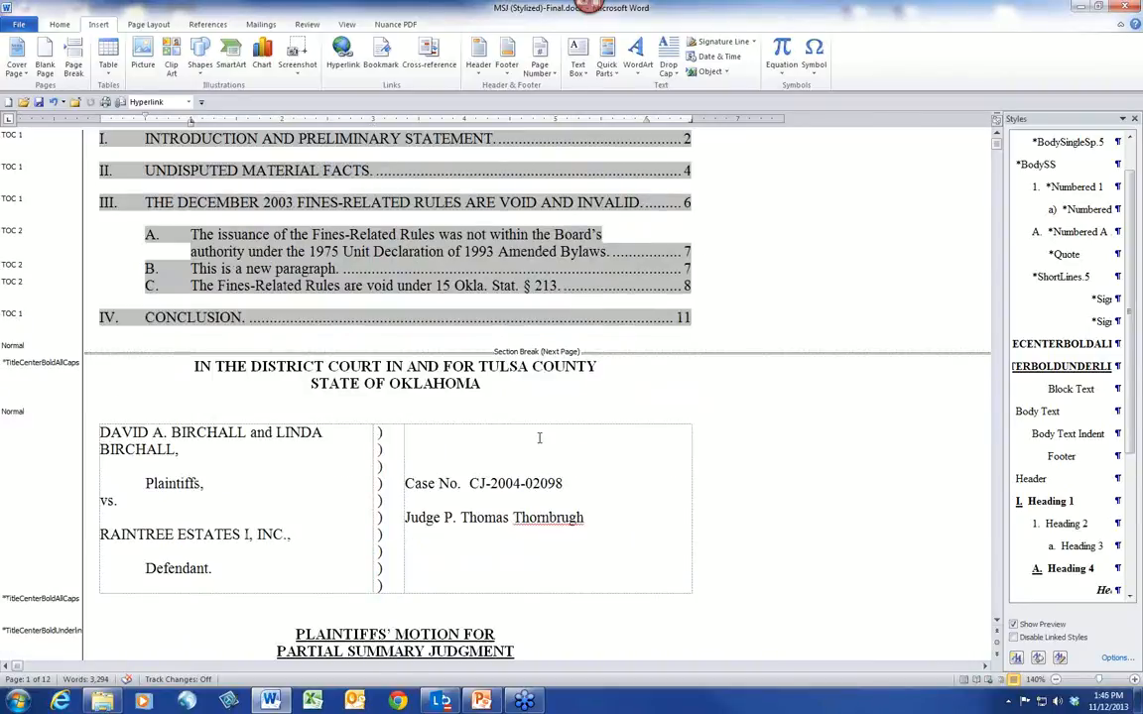
{"action": "scroll", "coordinate": [539, 438], "scroll_direction": "down", "scroll_amount": 3}
{"action": "scroll", "coordinate": [539, 437], "scroll_direction": "down", "scroll_amount": 5}
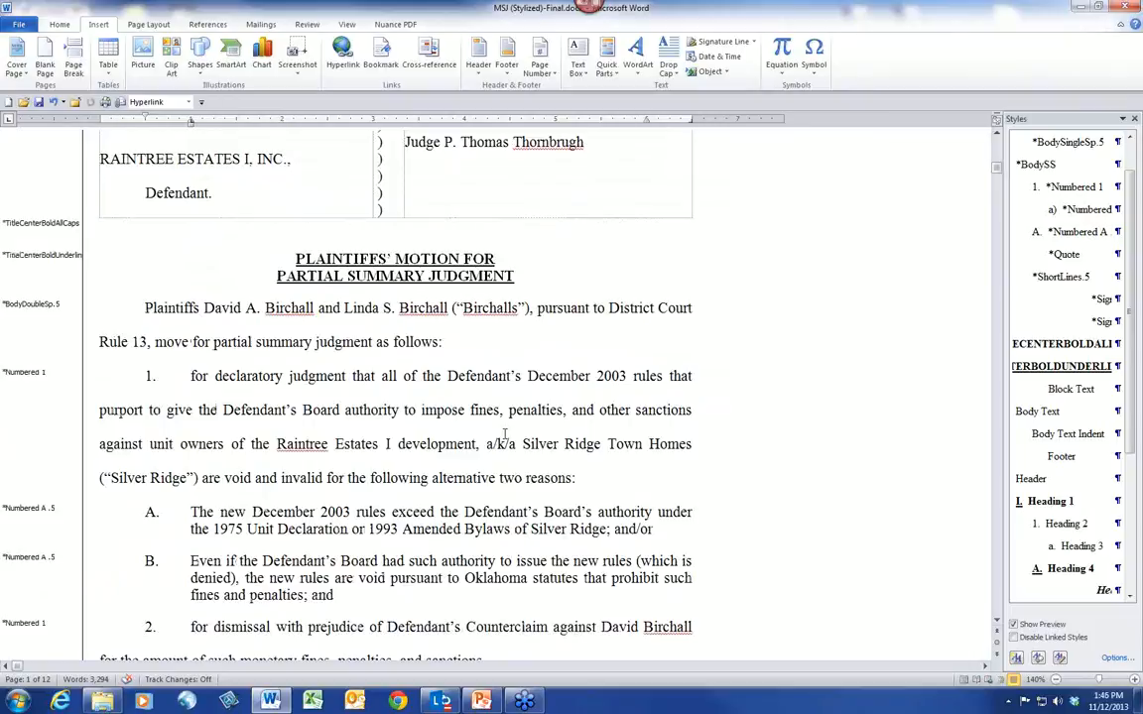
{"action": "left_click", "coordinate": [86, 325]}
{"action": "key", "text": "ctrl+shift+End"}
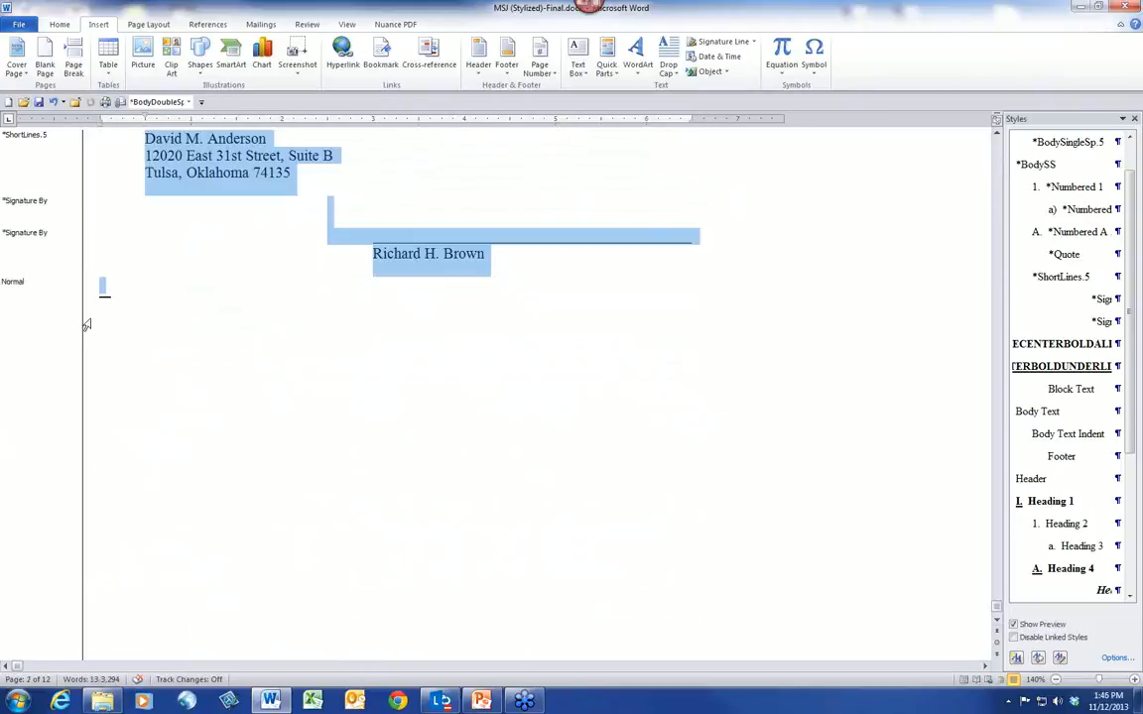
{"action": "key", "text": "shift+Up"}
{"action": "key", "text": "shift+Up"}
{"action": "key", "text": "shift+Up"}
{"action": "key", "text": "shift+Up"}
{"action": "key", "text": "shift+Up"}
{"action": "key", "text": "shift+Up"}
{"action": "key", "text": "shift+Up"}
{"action": "key", "text": "shift+Up"}
{"action": "key", "text": "shift+Up"}
{"action": "key", "text": "shift+Up"}
{"action": "key", "text": "shift+Up"}
{"action": "key", "text": "shift+Up"}
{"action": "key", "text": "shift+Up"}
{"action": "key", "text": "shift+Up"}
{"action": "key", "text": "shift+Up"}
{"action": "key", "text": "shift+Up"}
{"action": "key", "text": "shift+Up"}
{"action": "key", "text": "shift+Up"}
{"action": "key", "text": "shift+Up"}
{"action": "key", "text": "shift+Up"}
{"action": "key", "text": "shift+Up"}
{"action": "key", "text": "shift+Up"}
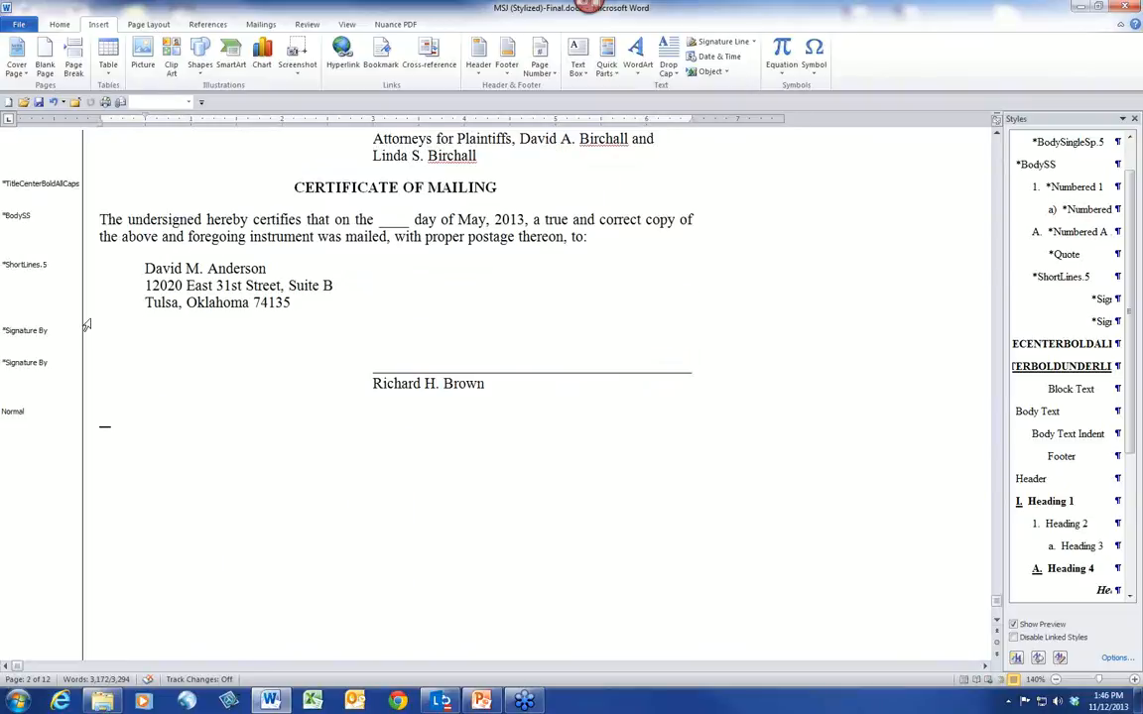
{"action": "key", "text": "shift+Up"}
{"action": "key", "text": "shift+Up"}
{"action": "key", "text": "shift+Up"}
{"action": "key", "text": "shift+Up"}
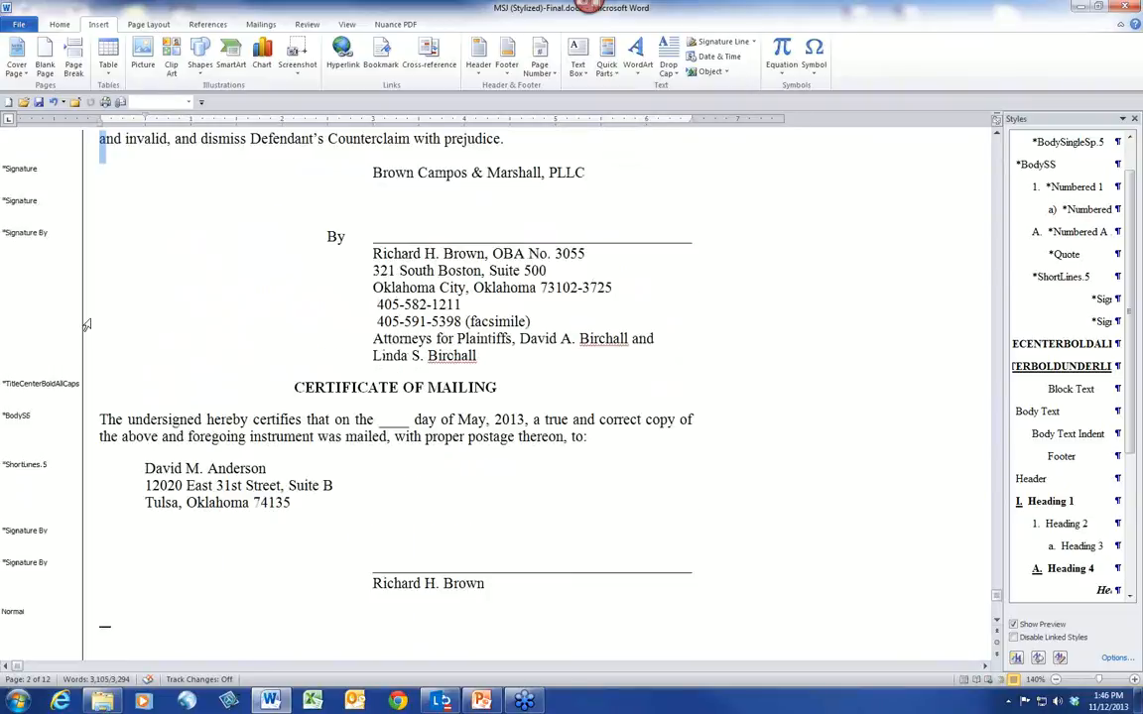
{"action": "key", "text": "shift+Up"}
{"action": "key", "text": "shift+Down"}
{"action": "key", "text": "shift+Down"}
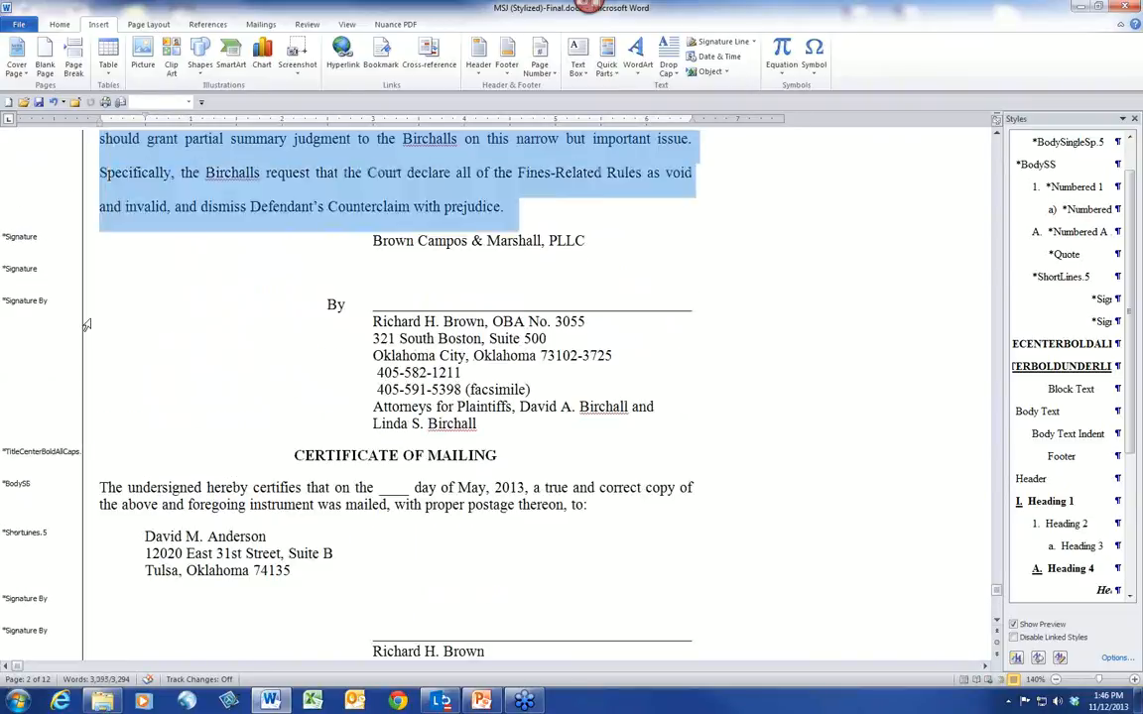
{"action": "key", "text": "Delete"}
Delete the table of contents with its heading and section break, so the document starts with the court caption.
{"action": "key", "text": "ctrl+Home"}
{"action": "key", "text": "Down"}
{"action": "key", "text": "Up"}
{"action": "key", "text": "shift+Down"}
{"action": "key", "text": "shift+Down"}
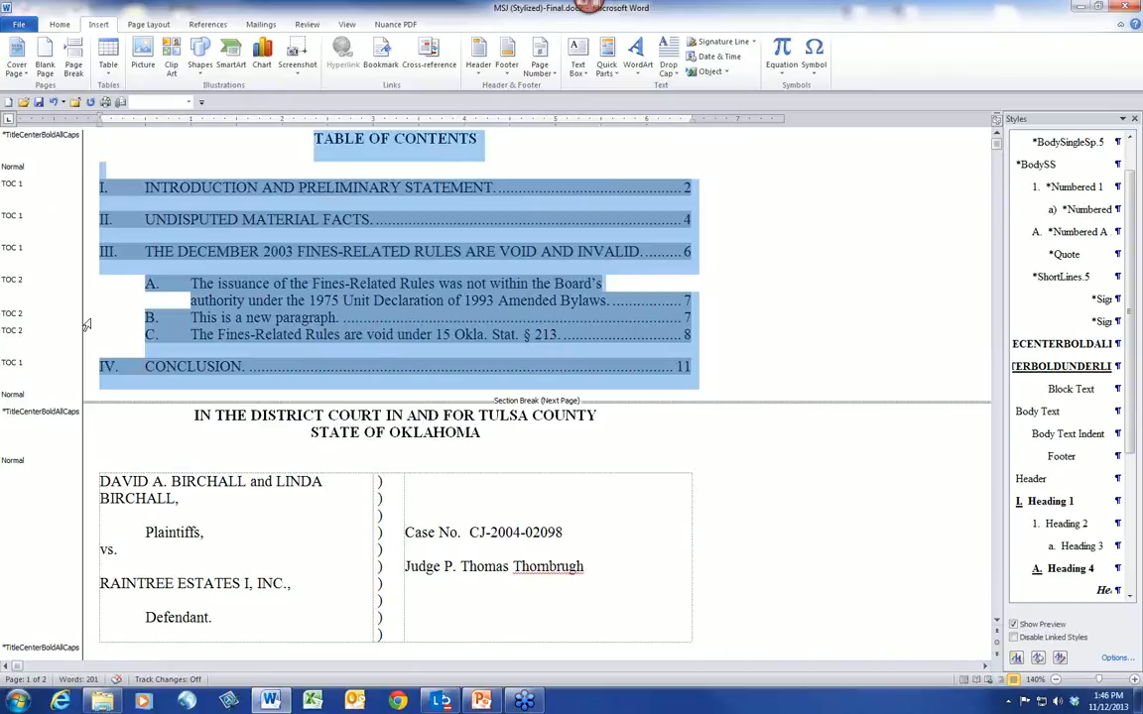
{"action": "key", "text": "shift+Down"}
{"action": "key", "text": "shift+Up"}
{"action": "key", "text": "Delete"}
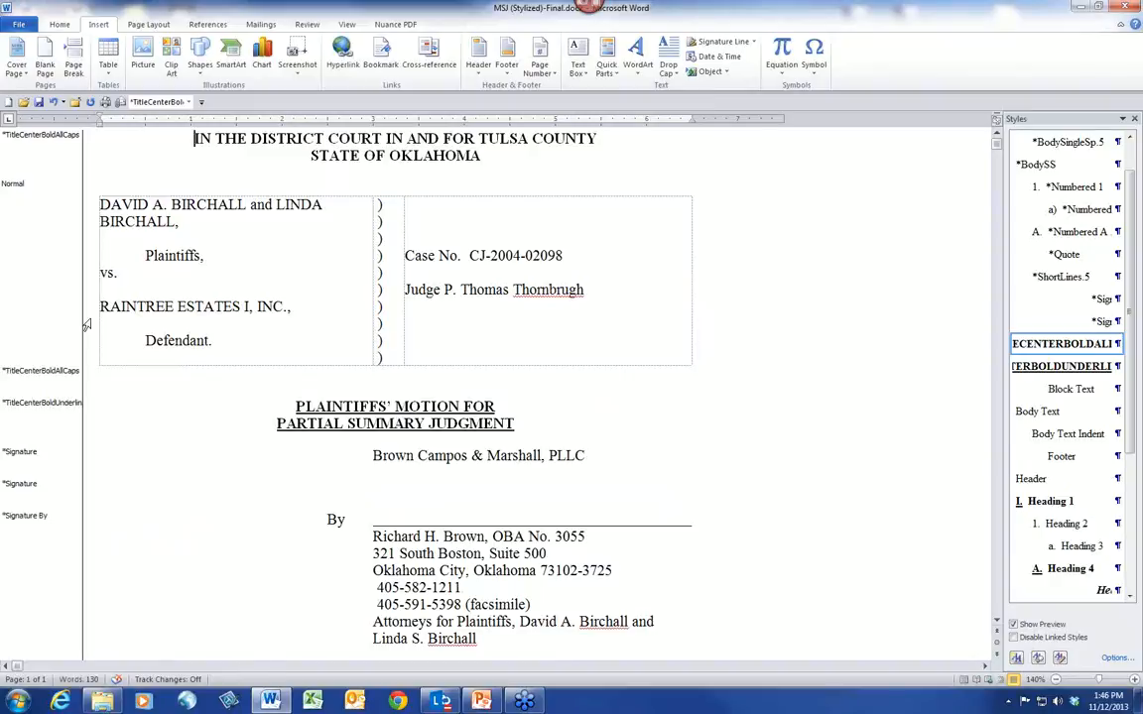
Replace the motion's title with the placeholder "***" followed by a new paragraph, and undo the automatic border line.
{"action": "left_click", "coordinate": [301, 407]}
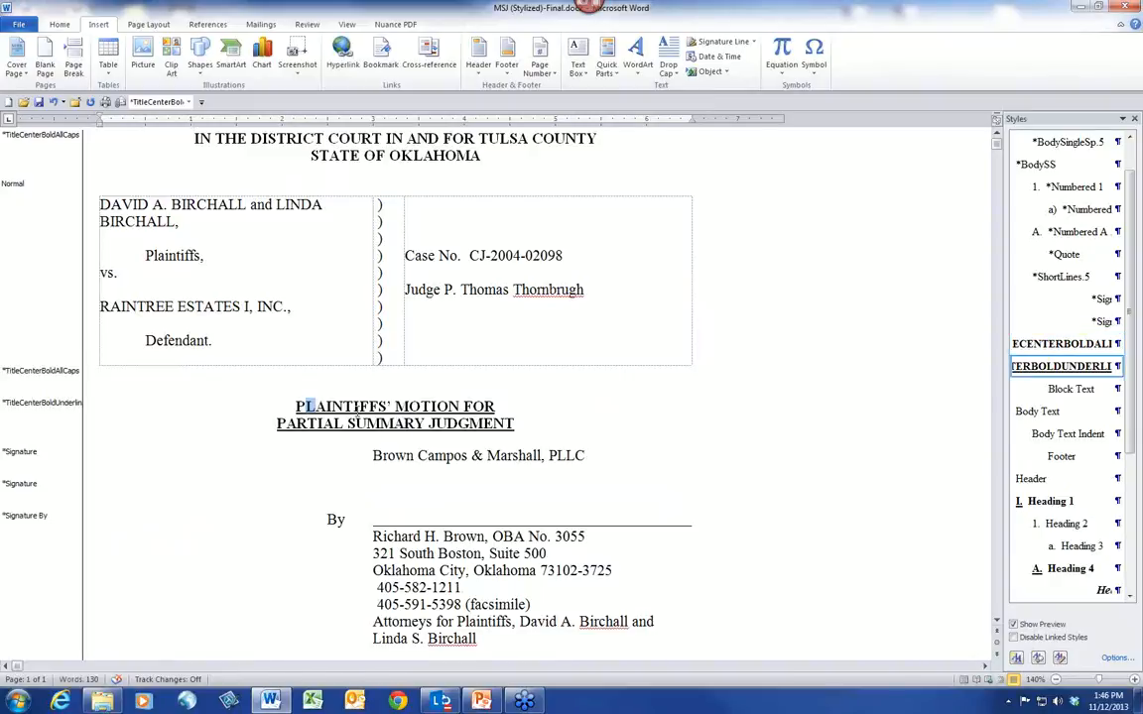
{"action": "triple_click", "coordinate": [356, 415]}
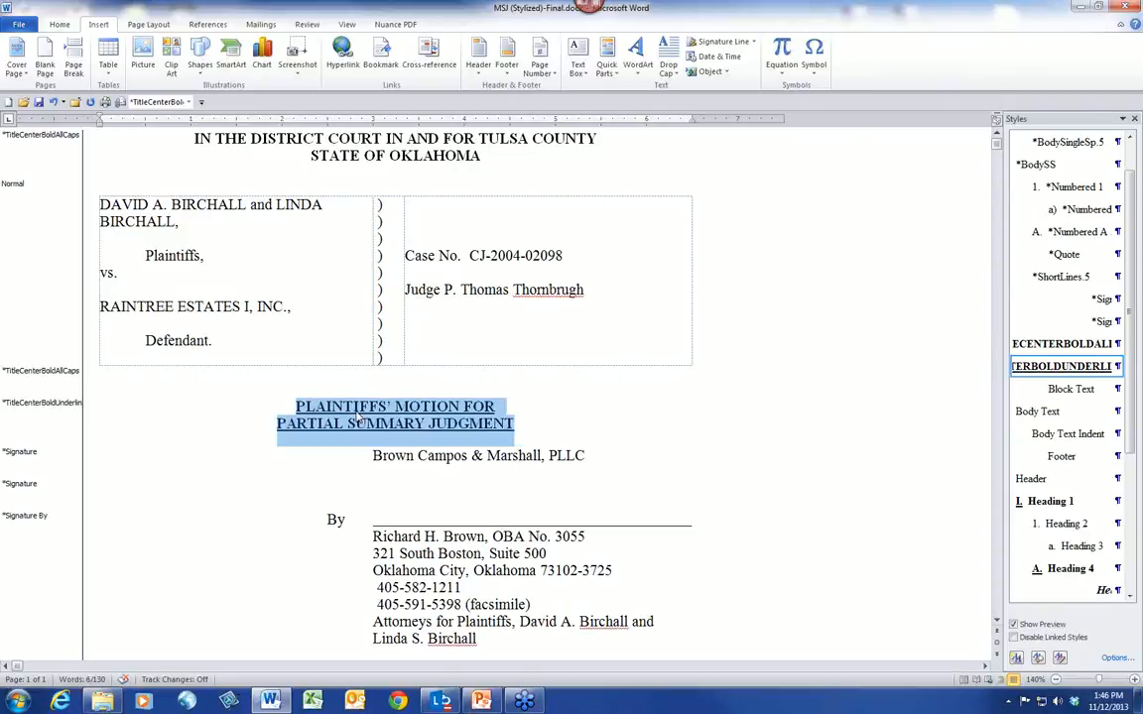
{"action": "type", "text": "***"}
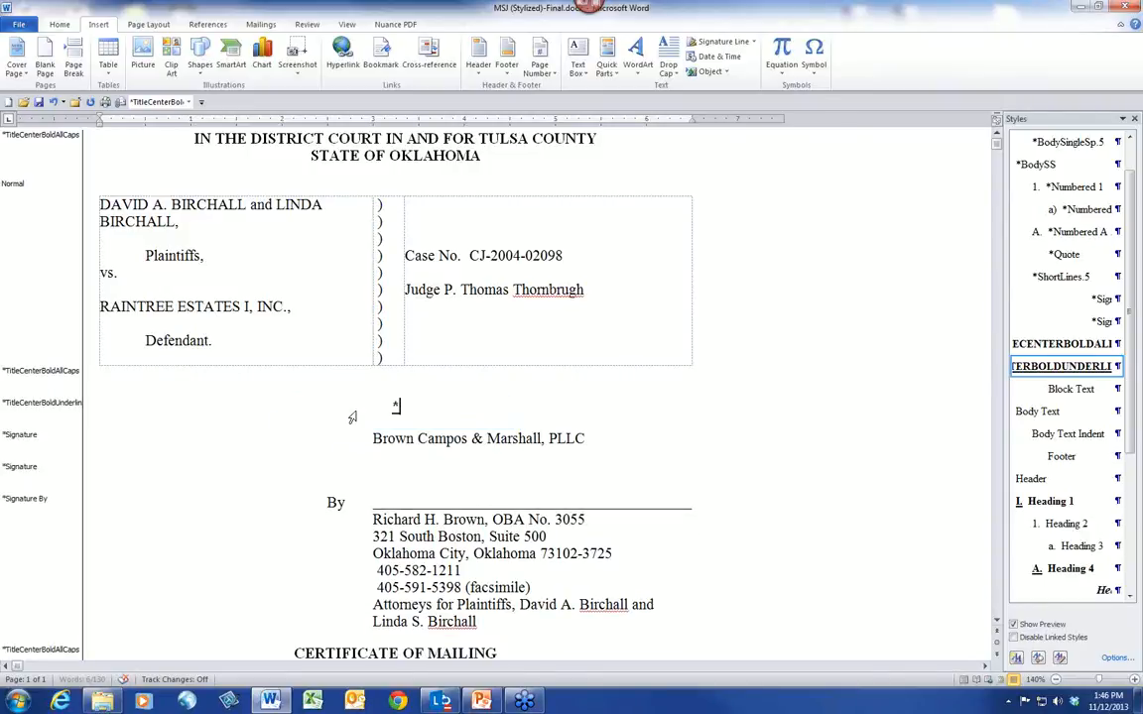
{"action": "key", "text": "Return"}
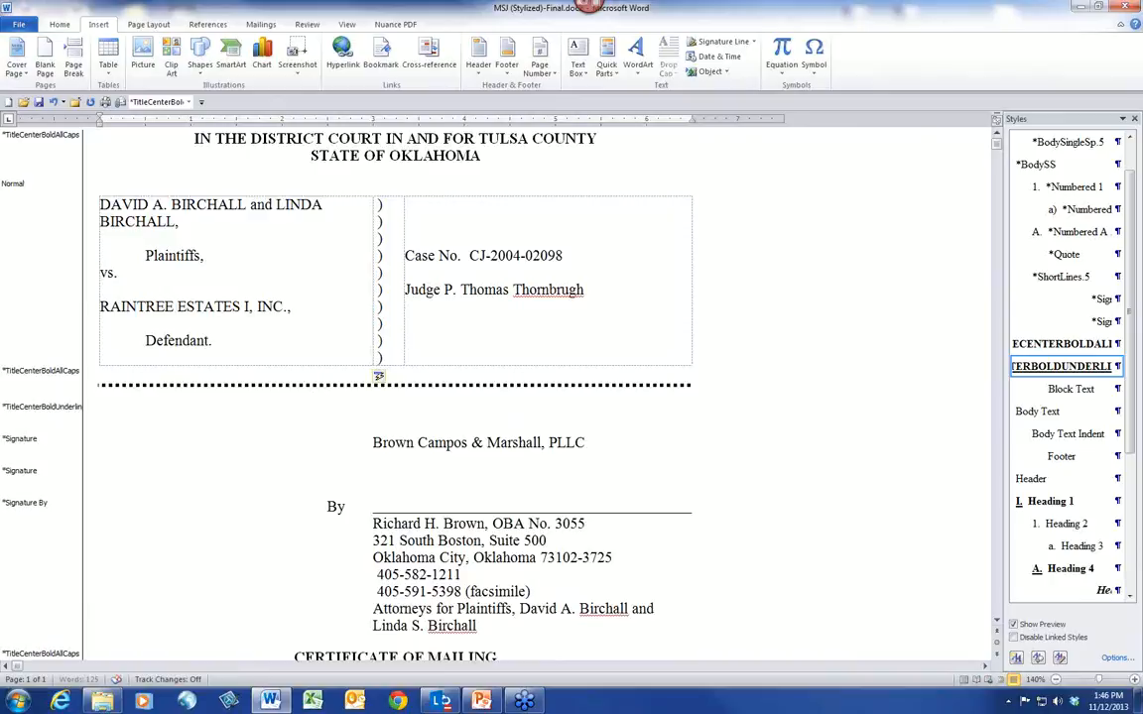
{"action": "key", "text": "ctrl+z"}
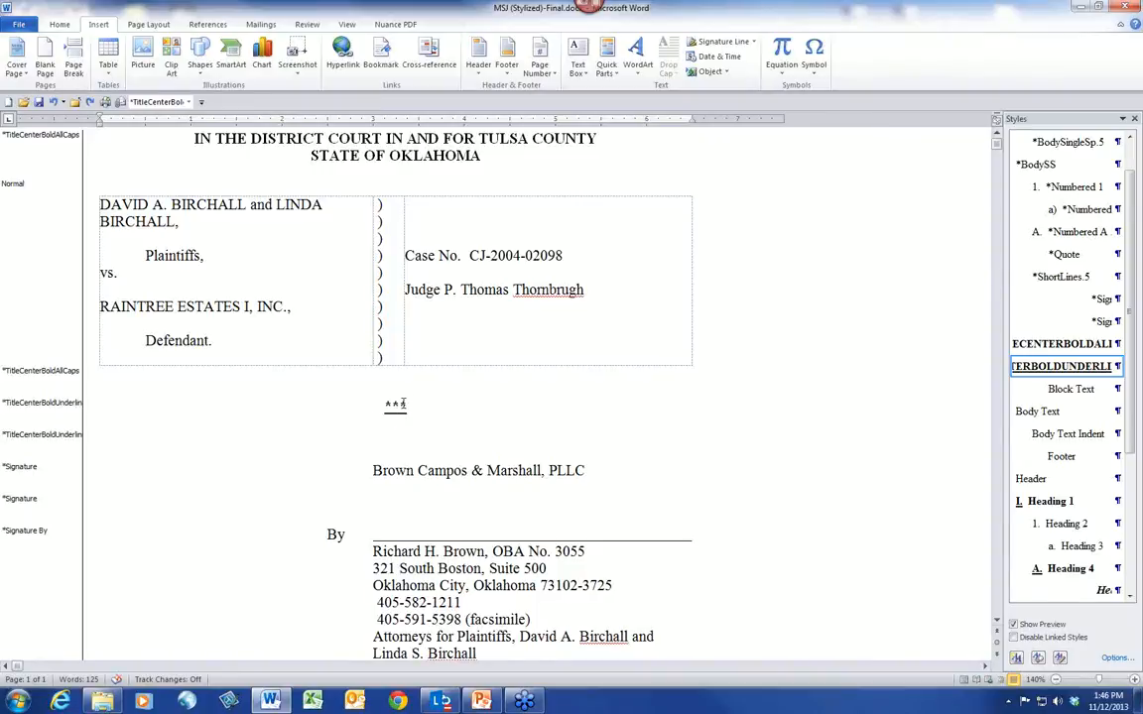
Apply the *BodyDoubleSp.5 style to the blank paragraph below the placeholder and review the certificate of mailing.
{"action": "scroll", "coordinate": [1091, 164], "scroll_direction": "up", "scroll_amount": 2}
{"action": "left_click", "coordinate": [1061, 167]}
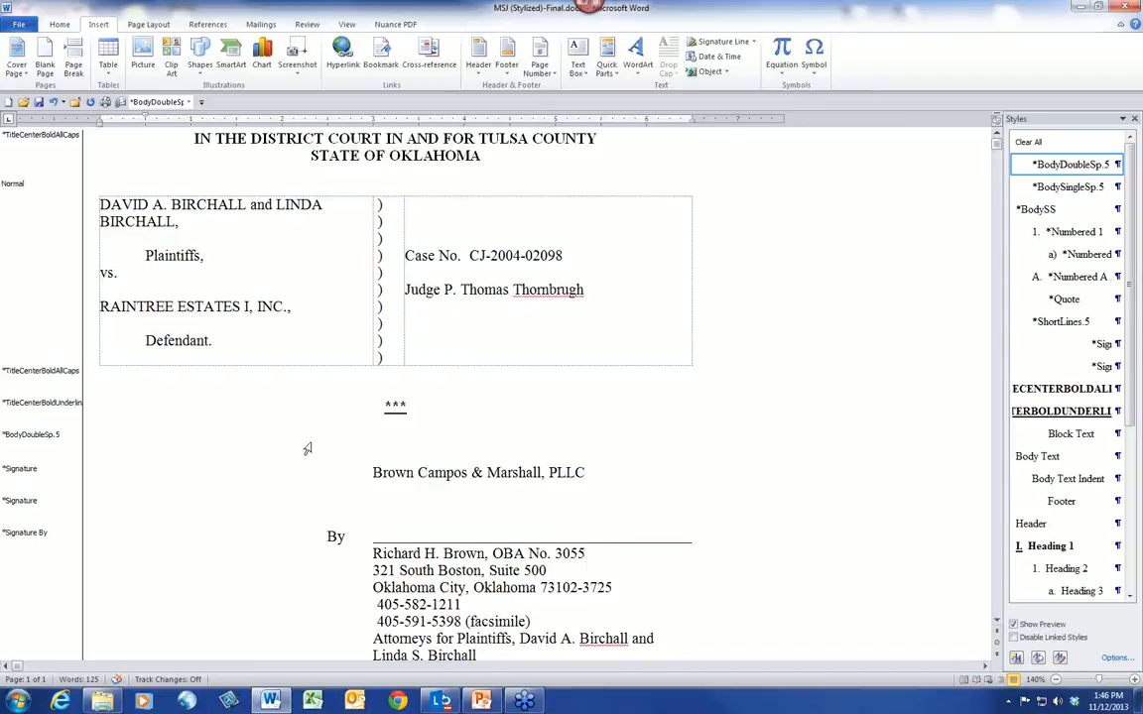
{"action": "scroll", "coordinate": [308, 450], "scroll_direction": "down", "scroll_amount": 1}
{"action": "scroll", "coordinate": [308, 449], "scroll_direction": "down", "scroll_amount": 6}
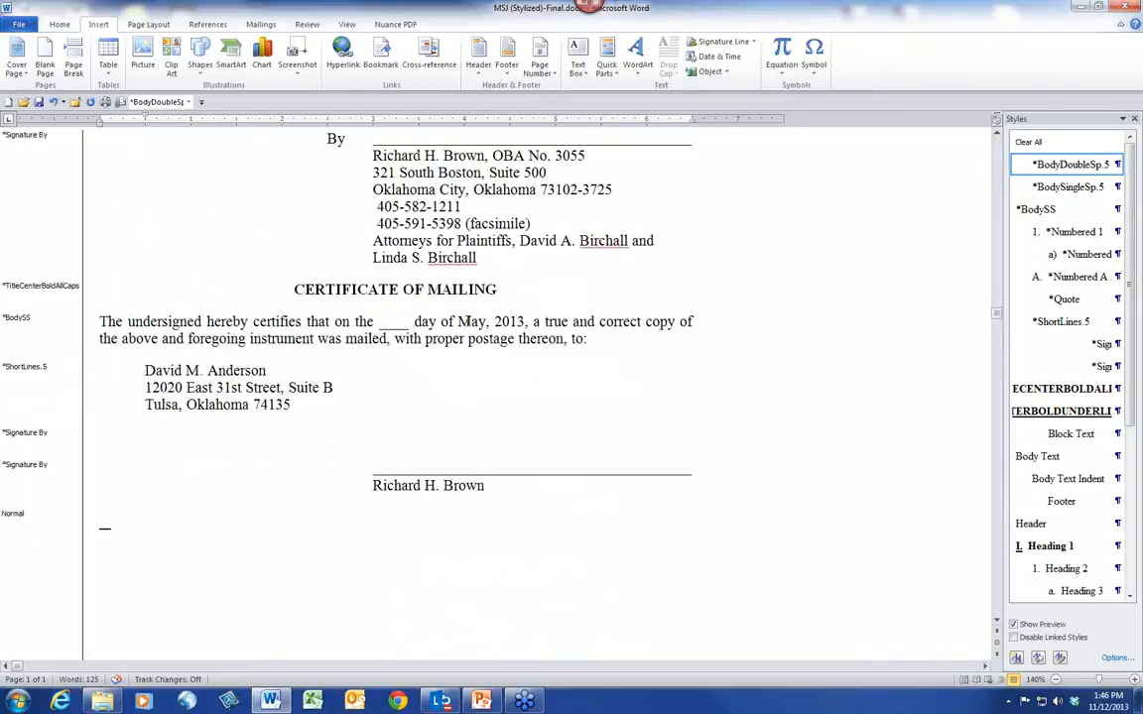
{"action": "left_click", "coordinate": [479, 321]}
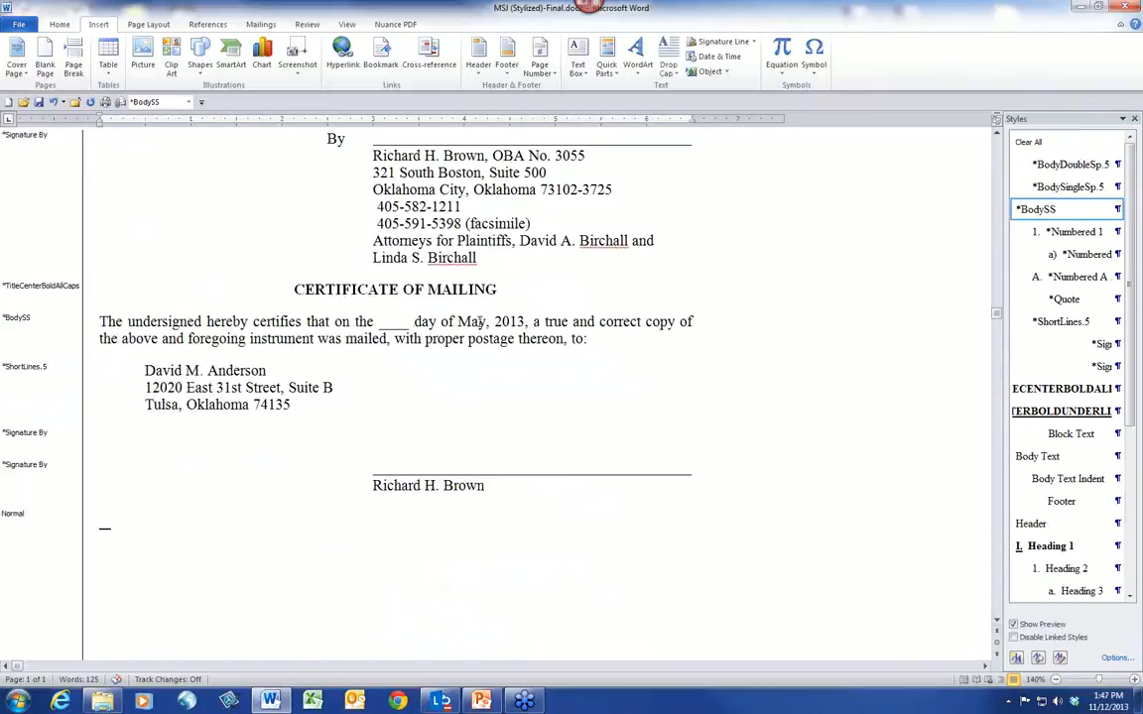
{"action": "scroll", "coordinate": [479, 321], "scroll_direction": "up", "scroll_amount": 6}
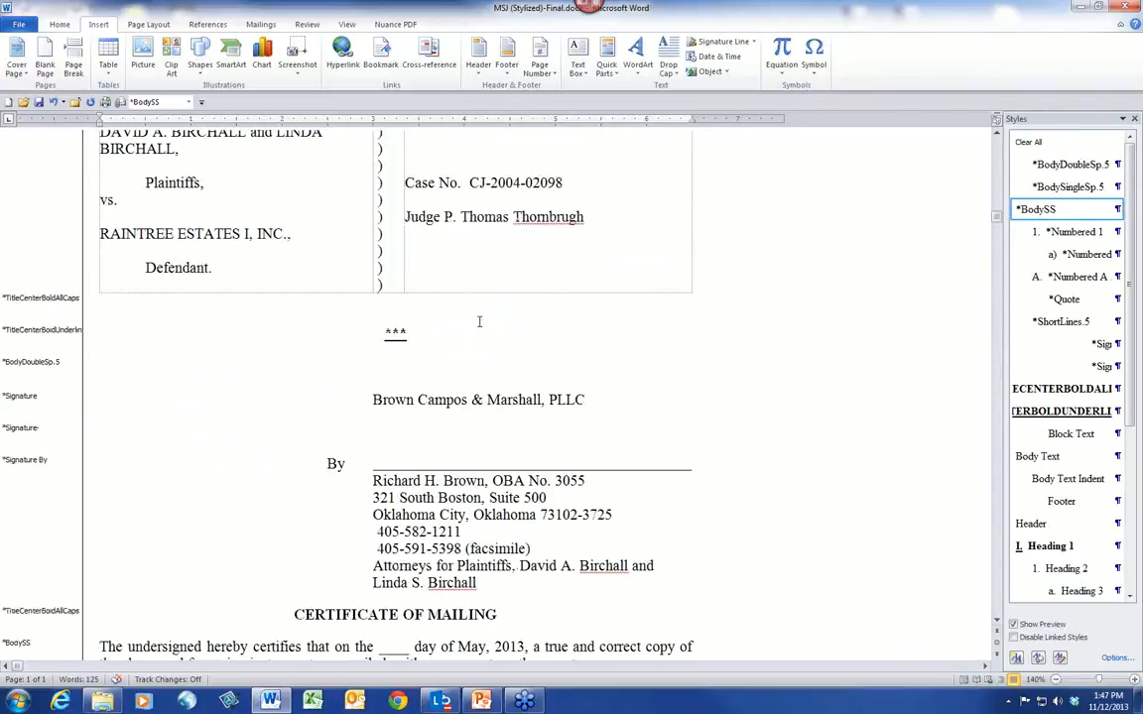
{"action": "scroll", "coordinate": [479, 321], "scroll_direction": "up", "scroll_amount": 2}
Save the entire document as a building block in the Quick Parts gallery, named with the short case title plus "CaseSheet".
{"action": "key", "text": "ctrl+a"}
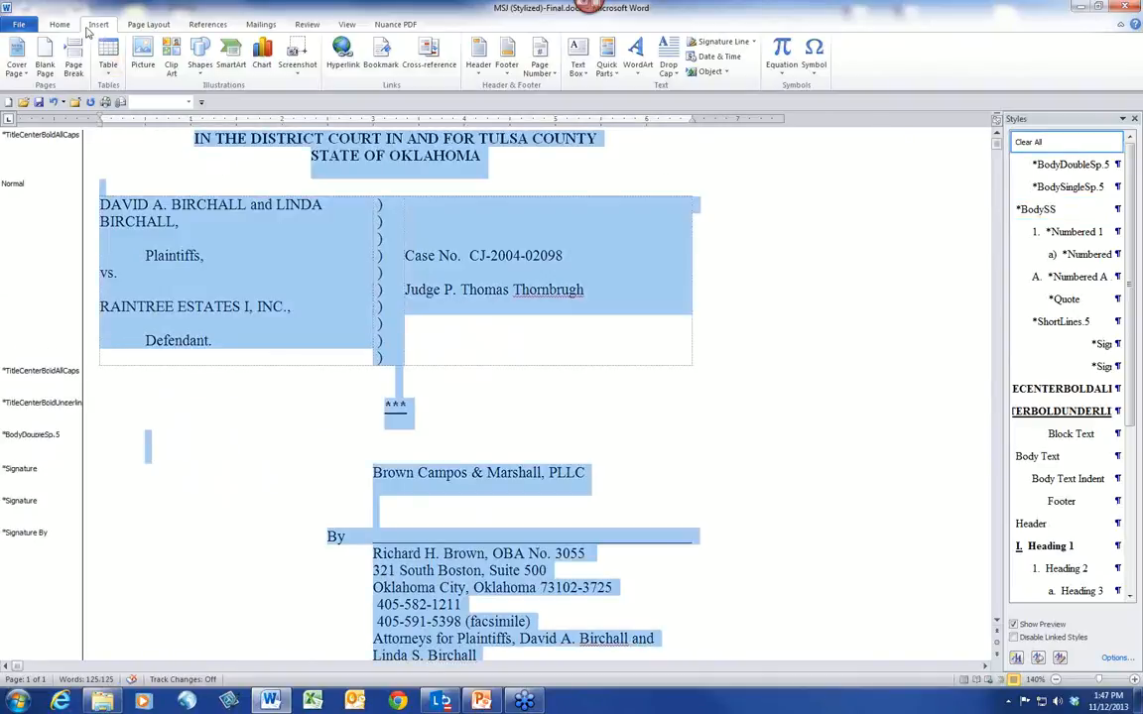
{"action": "left_click", "coordinate": [63, 25]}
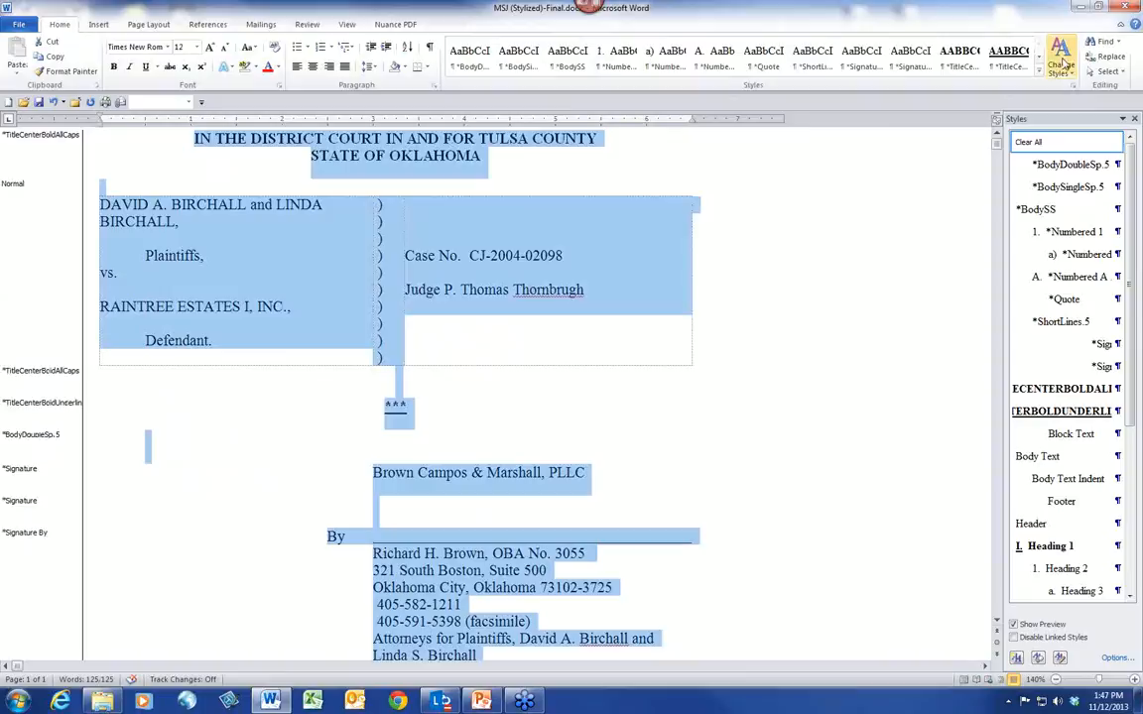
{"action": "left_click", "coordinate": [1104, 71]}
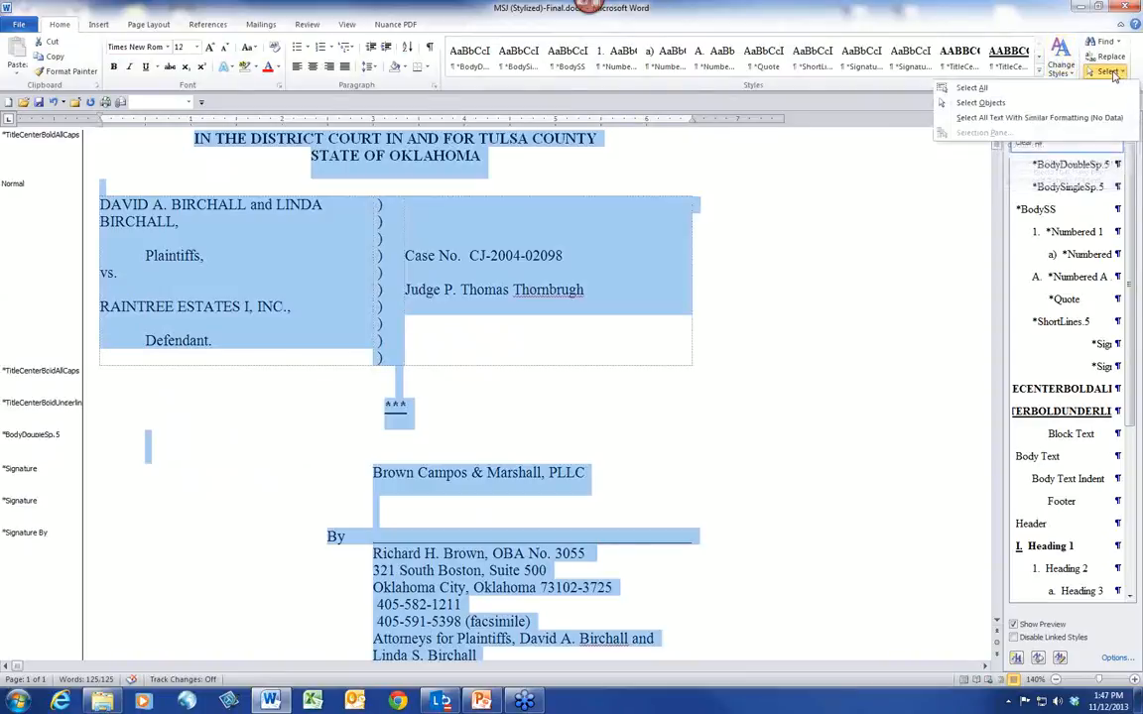
{"action": "left_click", "coordinate": [990, 88]}
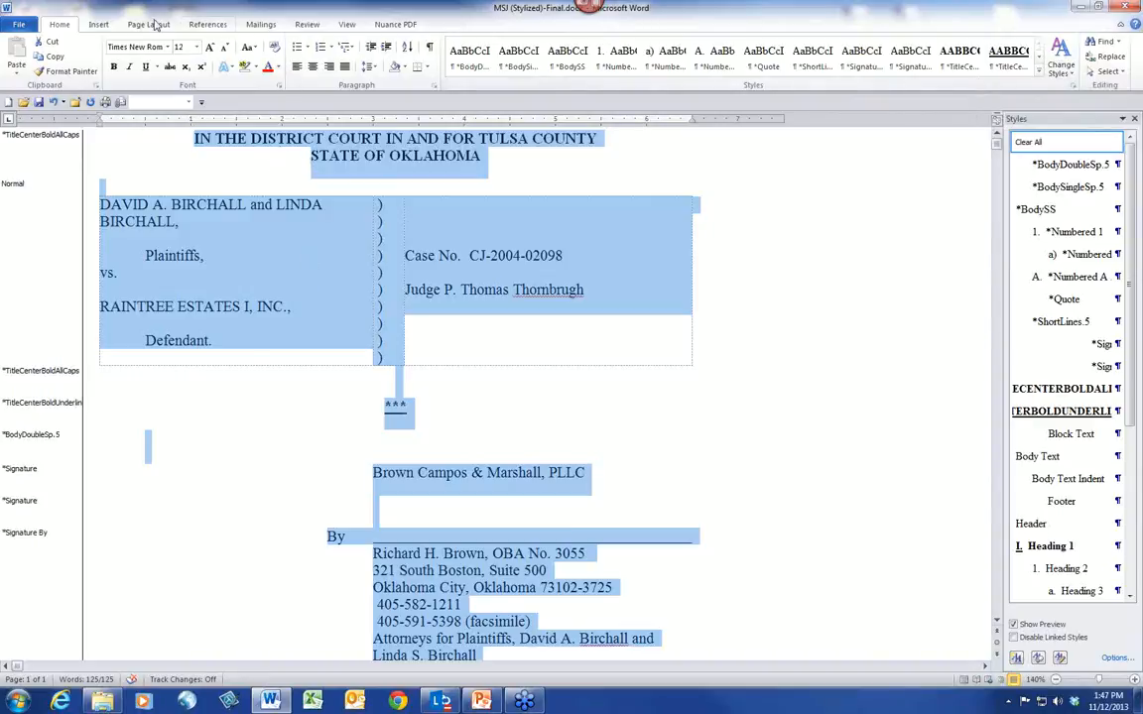
{"action": "left_click", "coordinate": [97, 24]}
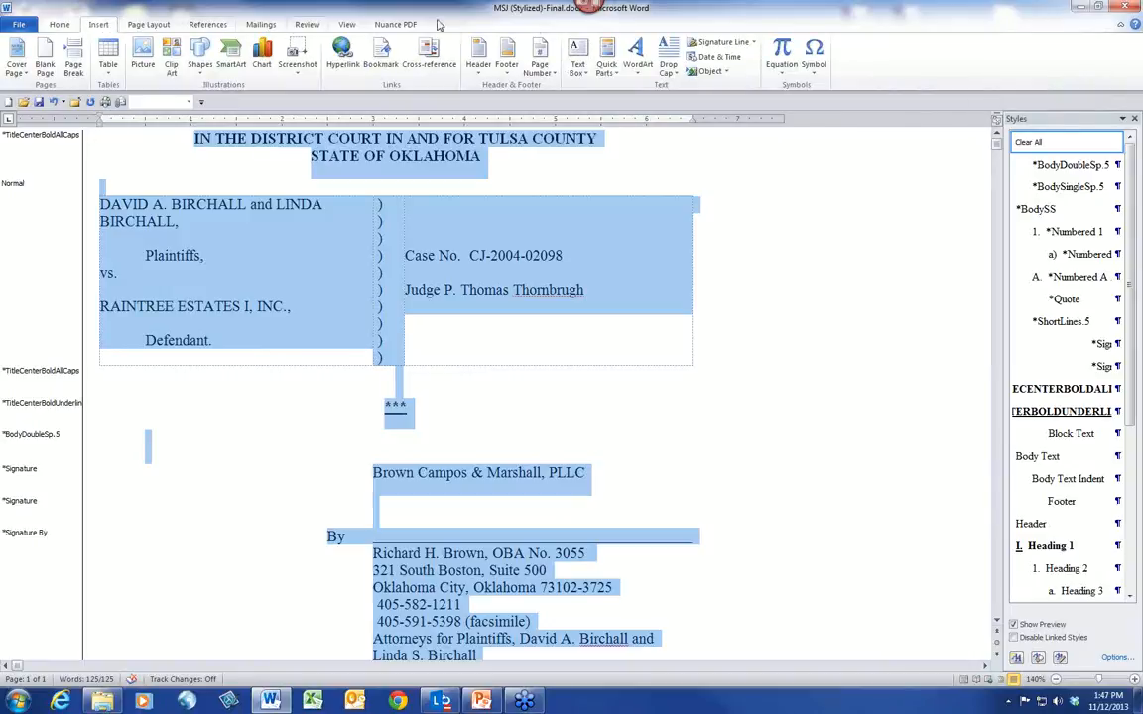
{"action": "left_click", "coordinate": [607, 66]}
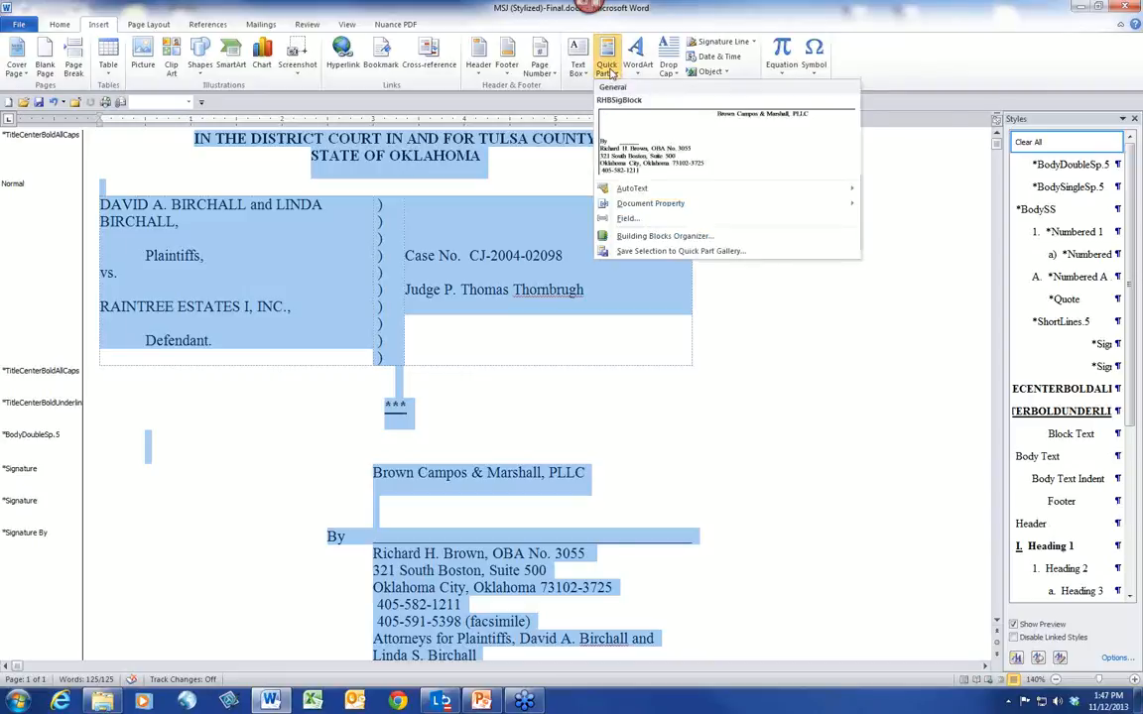
{"action": "left_click", "coordinate": [634, 251]}
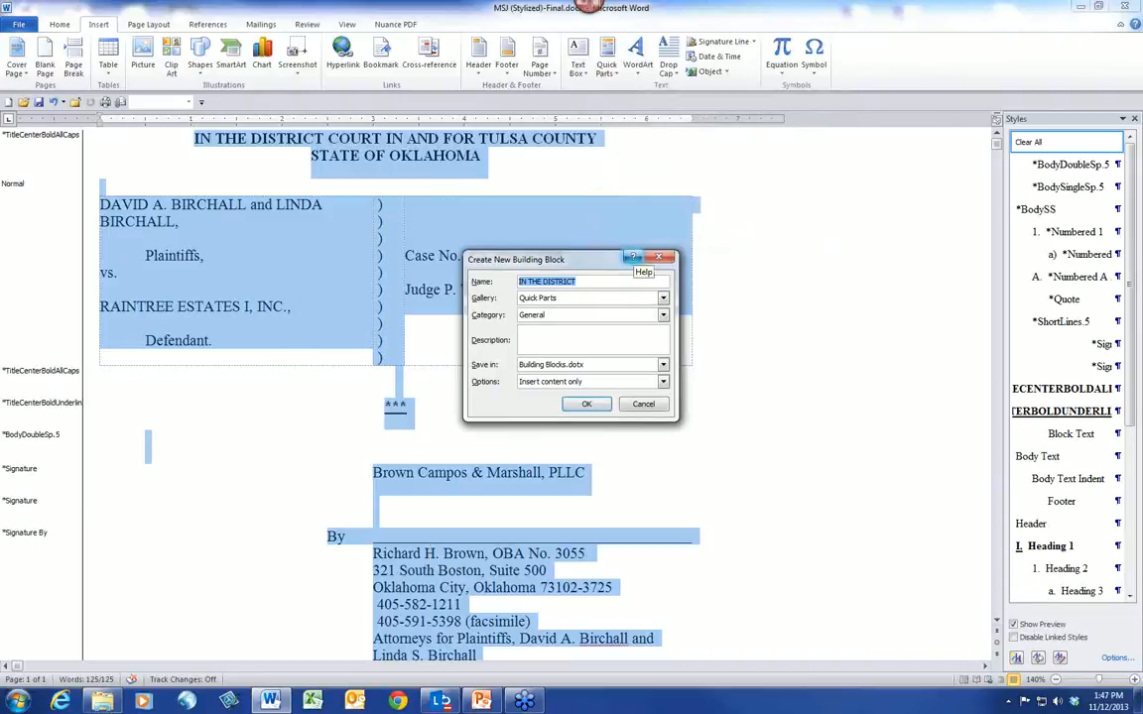
{"action": "type", "text": "Birchall v Ra"}
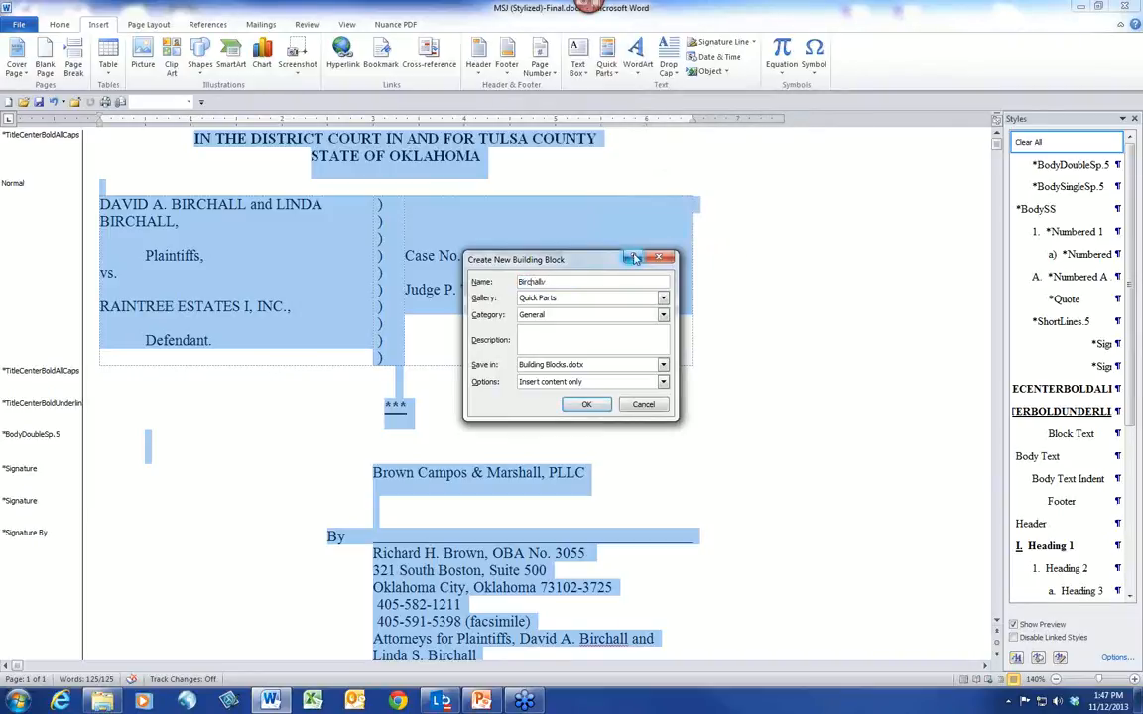
{"action": "type", "text": "intreeCaseSheet"}
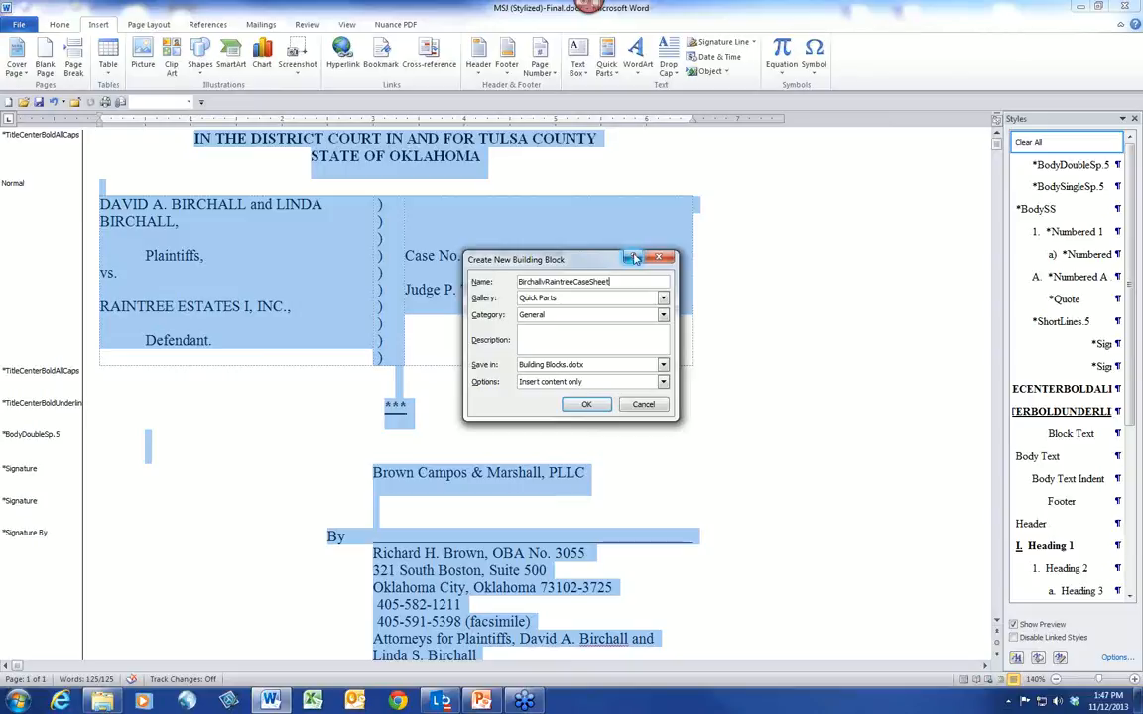
{"action": "left_click", "coordinate": [586, 405]}
{"action": "left_click", "coordinate": [586, 403]}
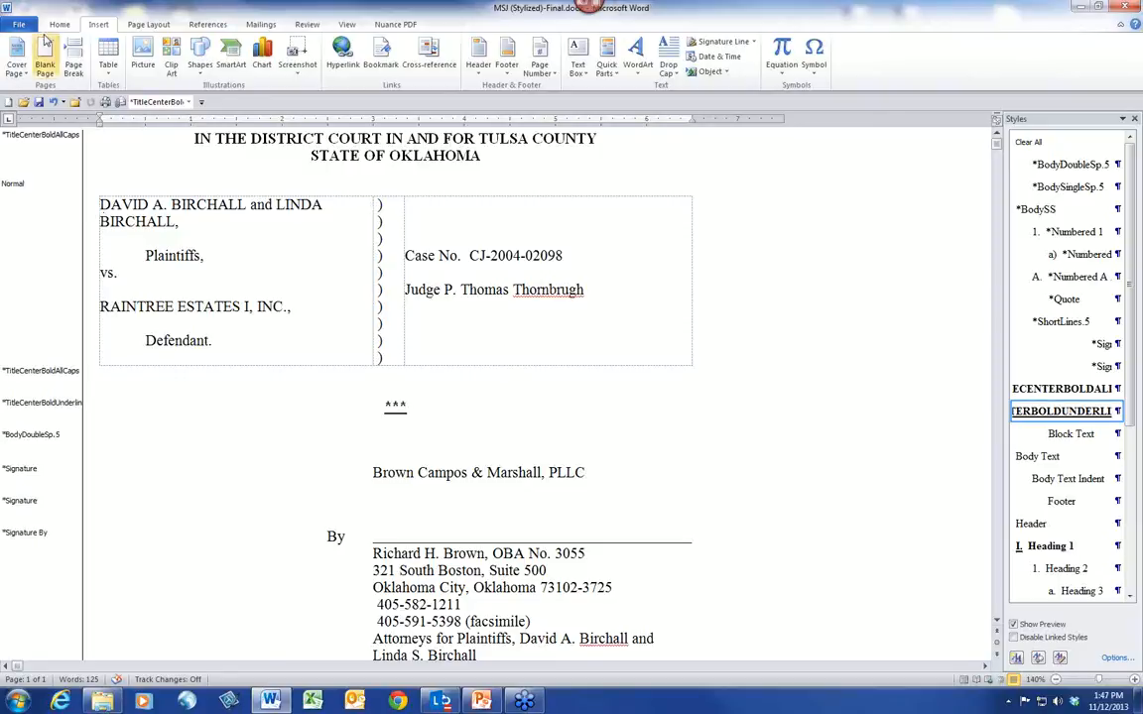
Create a new blank document and insert the saved case sheet Quick Part into it.
{"action": "left_click", "coordinate": [8, 102]}
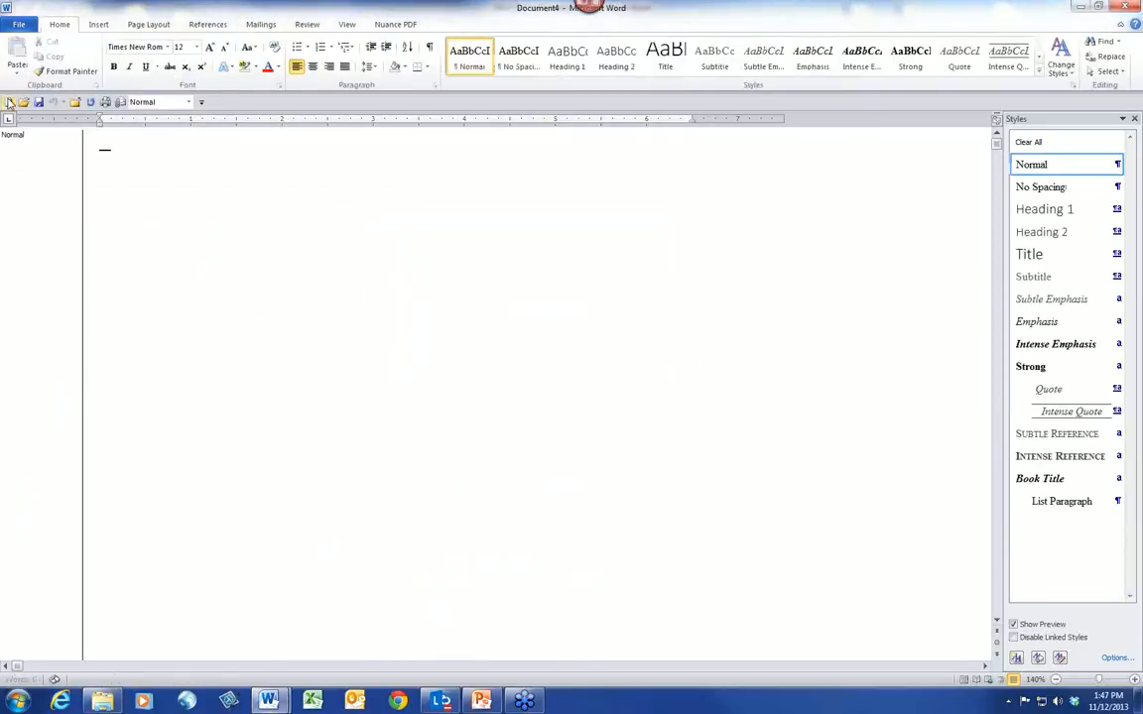
{"action": "left_click", "coordinate": [97, 25]}
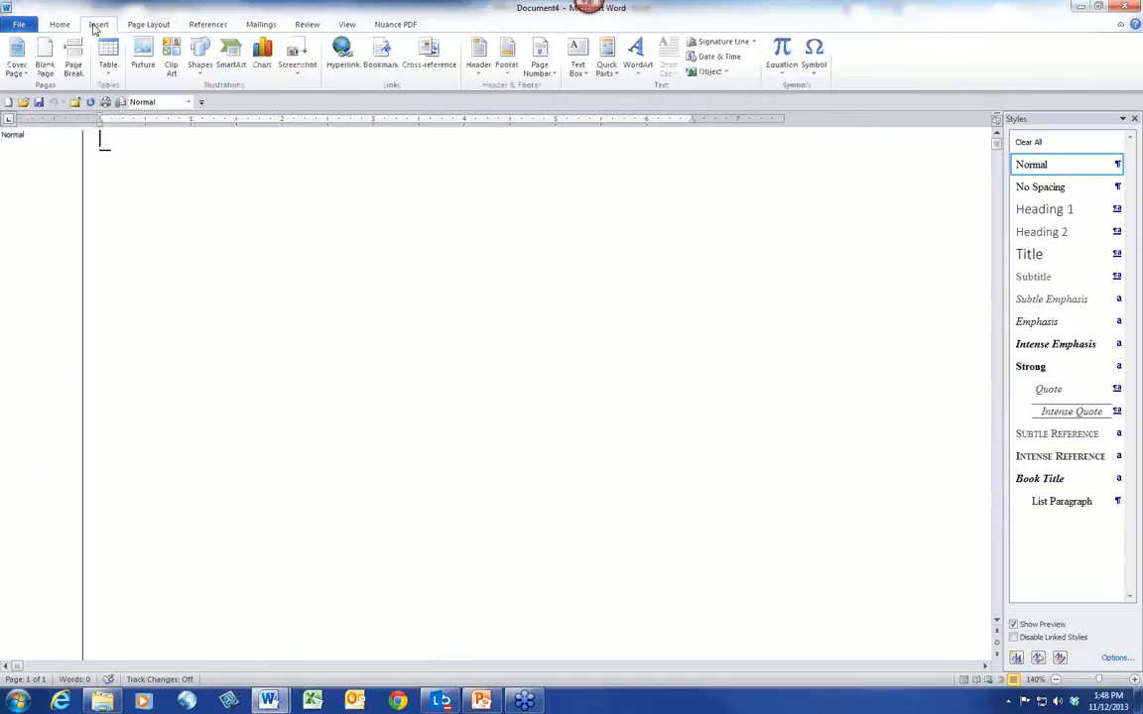
{"action": "left_click", "coordinate": [607, 78]}
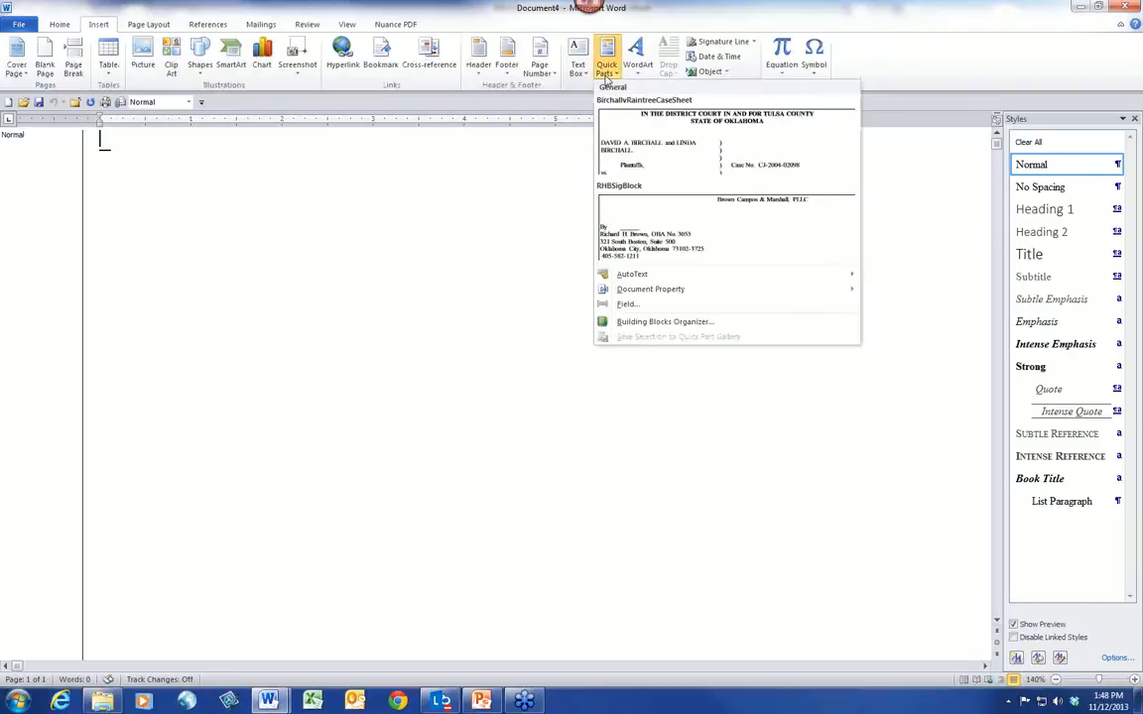
{"action": "left_click", "coordinate": [640, 130]}
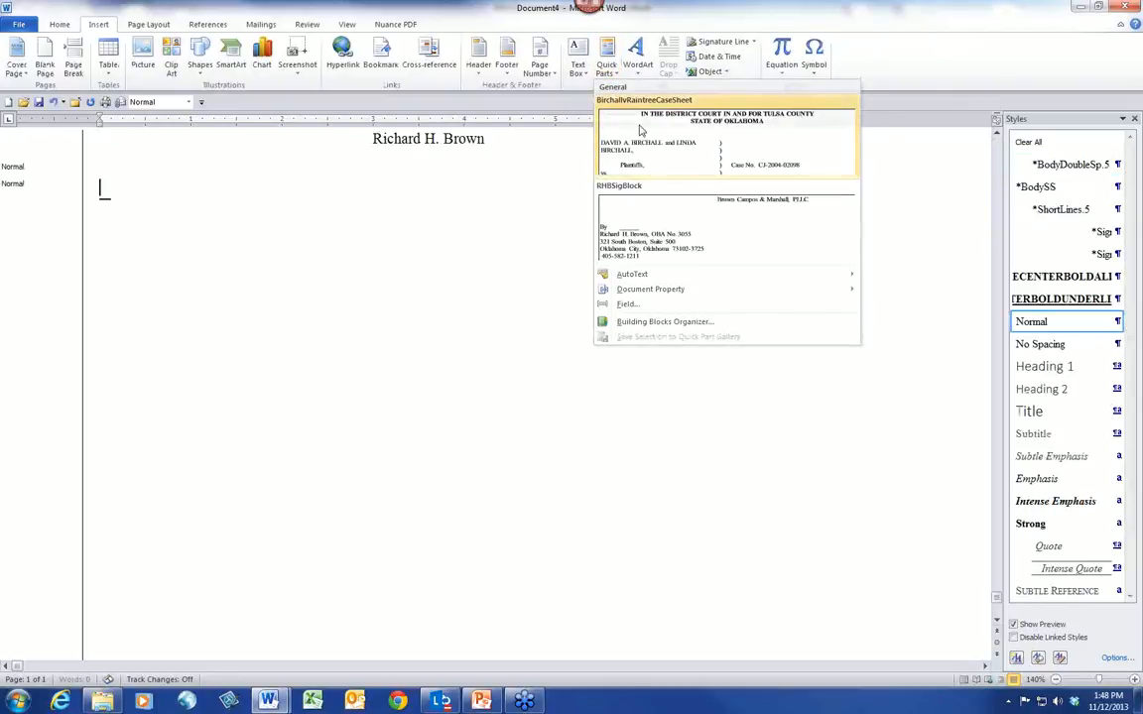
{"action": "left_click", "coordinate": [640, 130]}
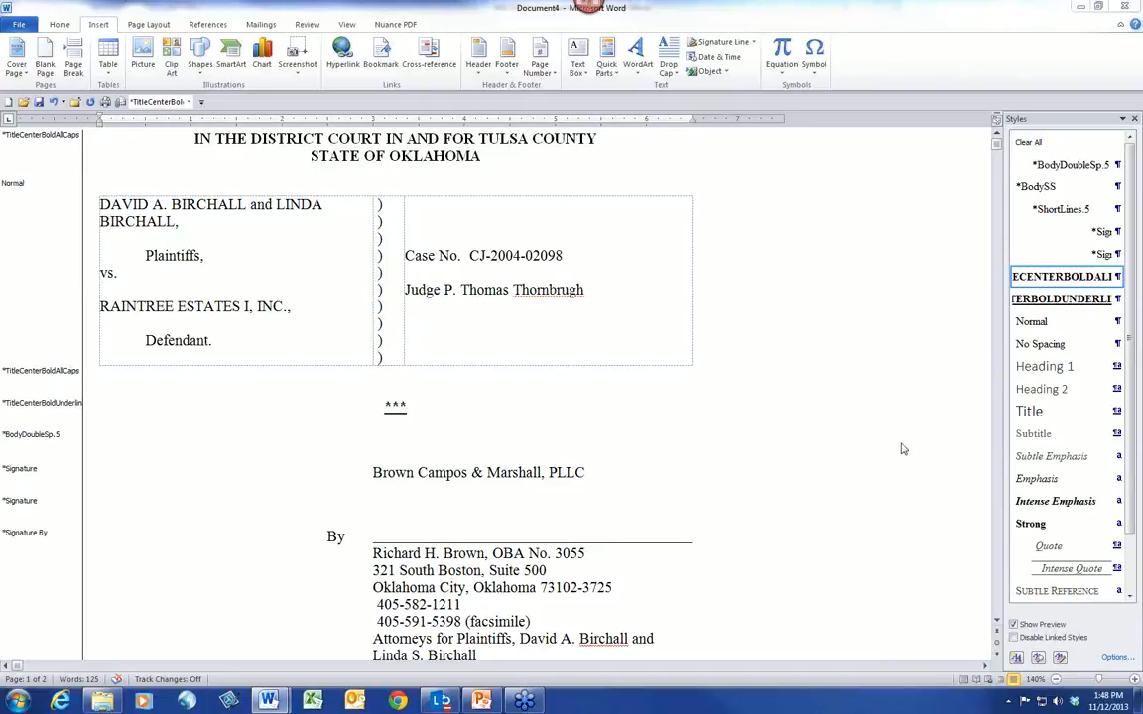
Fill the blank *BodyDoubleSp.5 paragraph below the "***" placeholder with sample text using =rand(10,2), and review the document down to the signature block.
{"action": "left_click", "coordinate": [195, 446]}
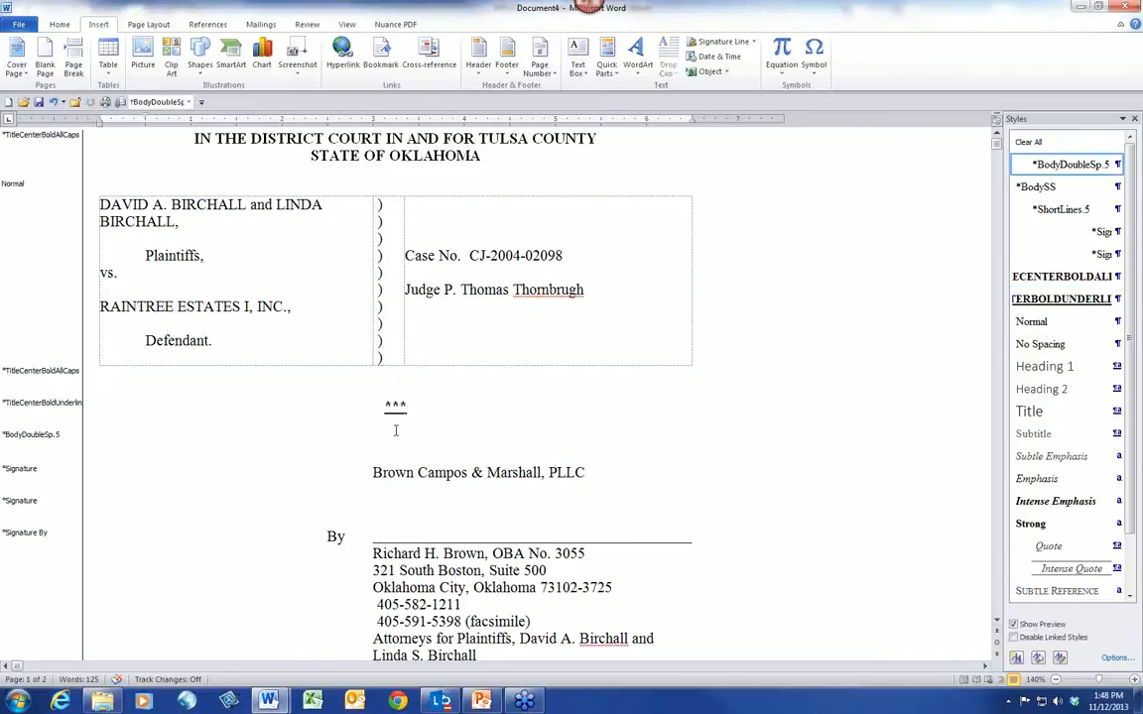
{"action": "type", "text": "=rand"}
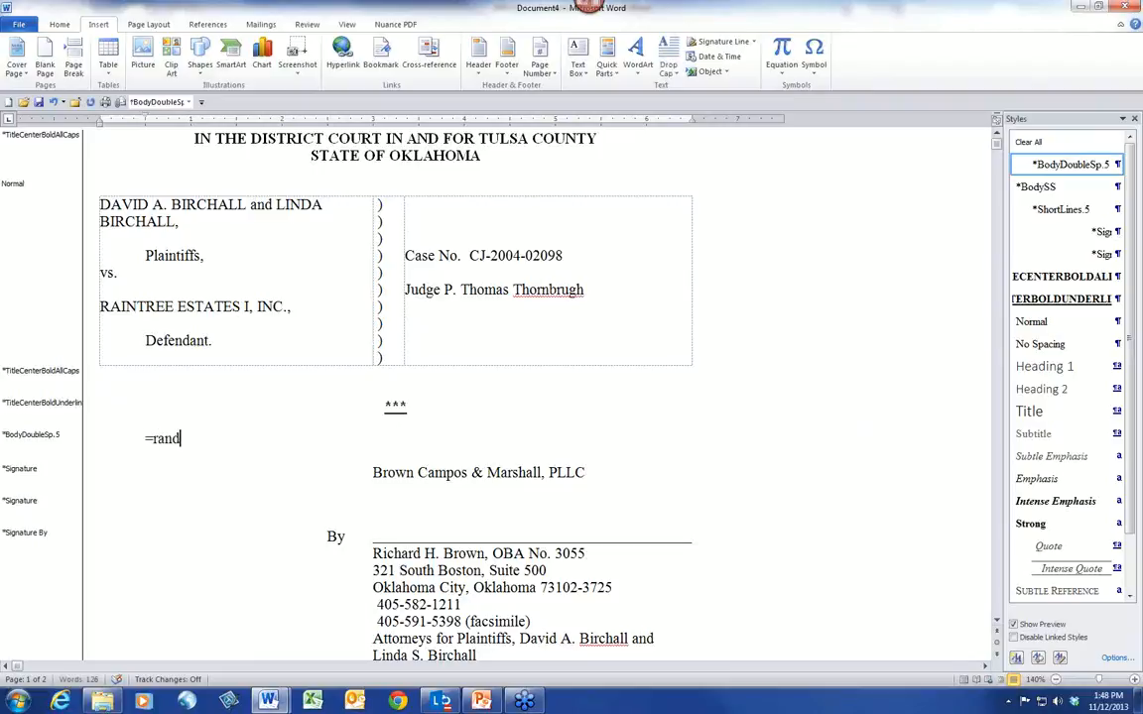
{"action": "type", "text": "(10,2)"}
{"action": "key", "text": "Return"}
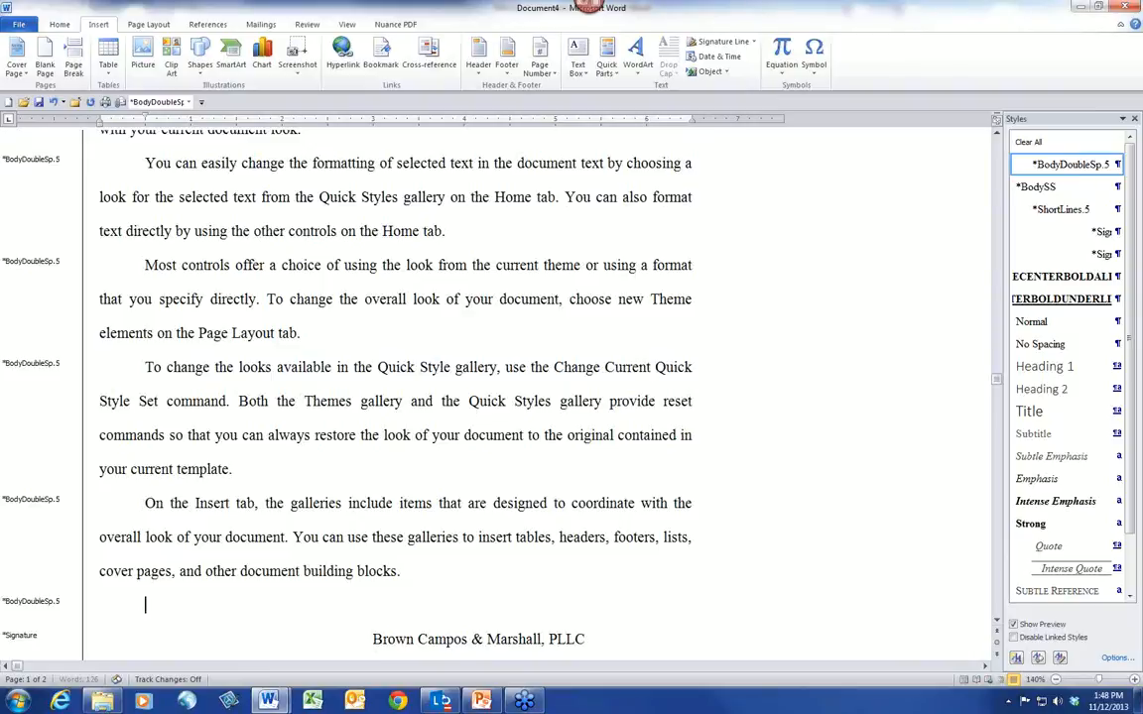
{"action": "key", "text": "ctrl+Home"}
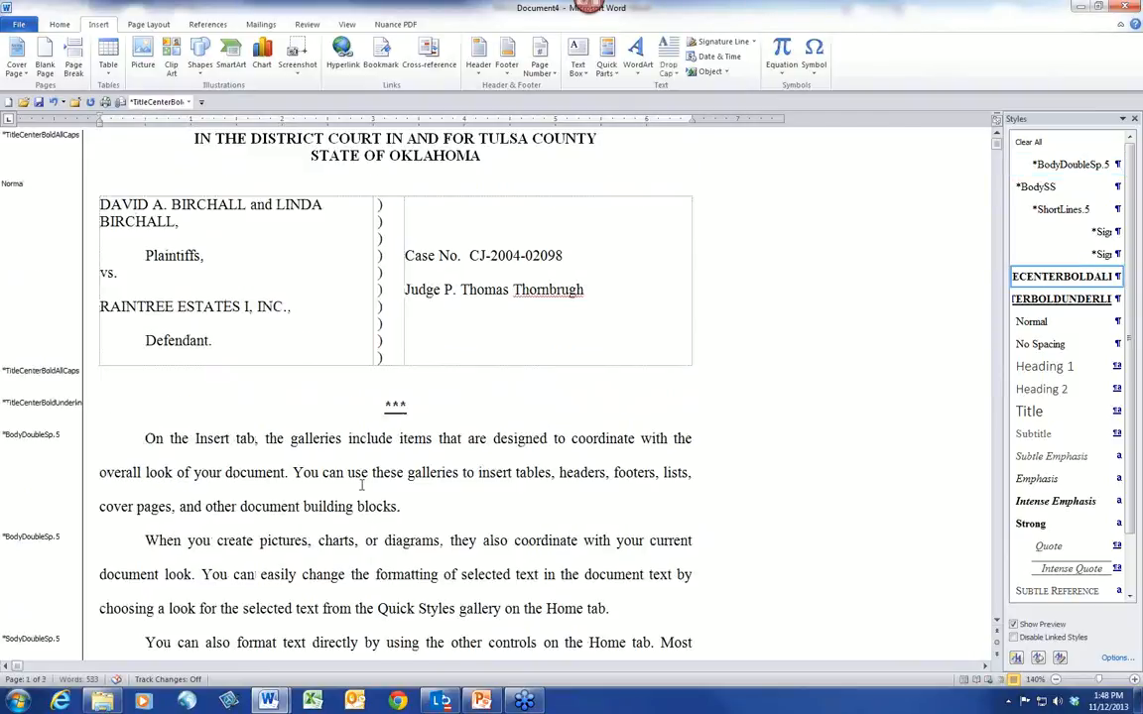
{"action": "scroll", "coordinate": [367, 480], "scroll_direction": "down", "scroll_amount": 1}
{"action": "scroll", "coordinate": [362, 485], "scroll_direction": "down", "scroll_amount": 5}
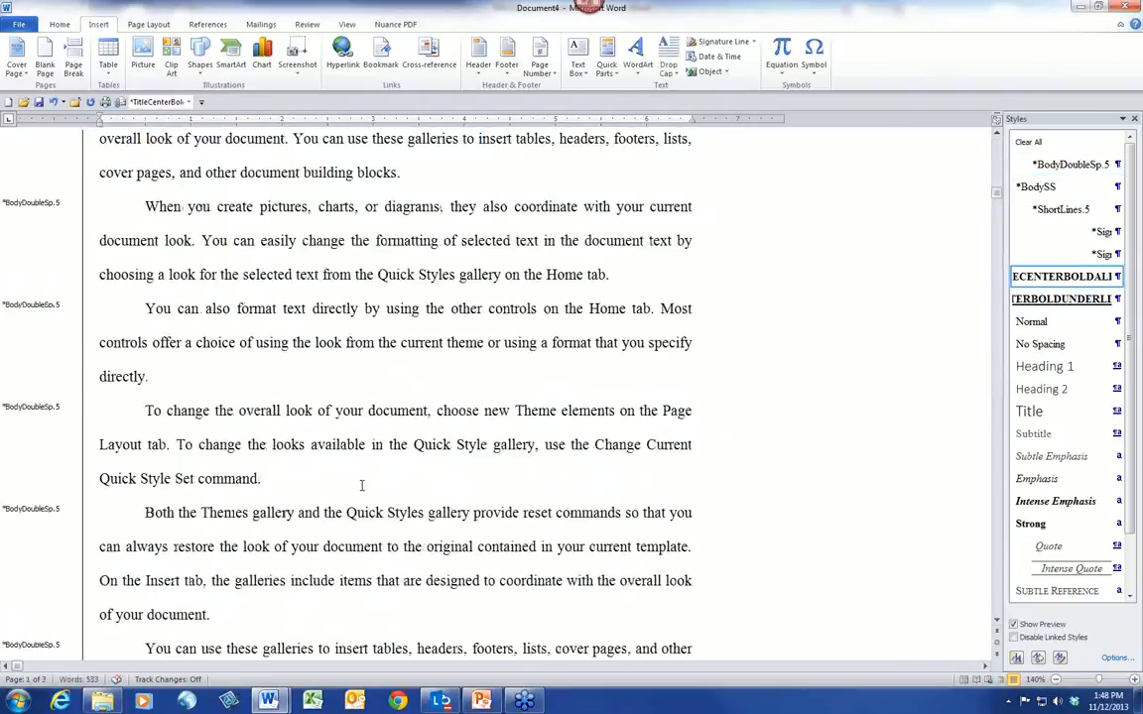
{"action": "scroll", "coordinate": [361, 485], "scroll_direction": "down", "scroll_amount": 8}
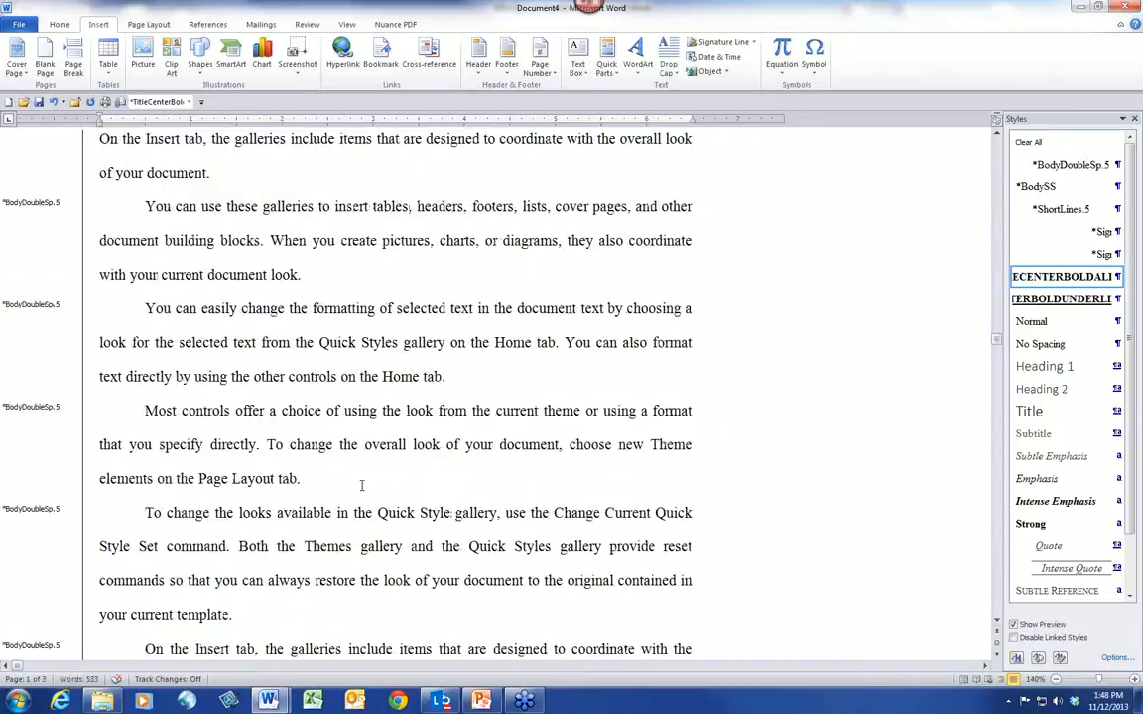
{"action": "scroll", "coordinate": [361, 485], "scroll_direction": "down", "scroll_amount": 7}
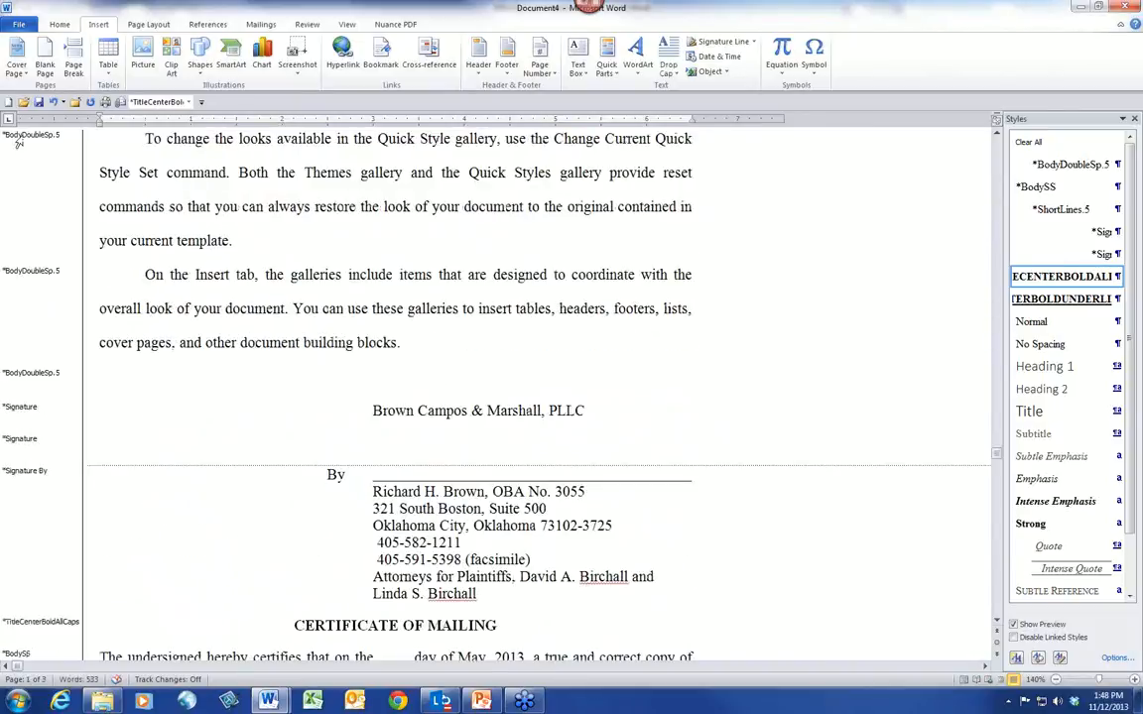
Create another new blank document and insert the RHBSigBlock Quick Part into it.
{"action": "left_click", "coordinate": [8, 103]}
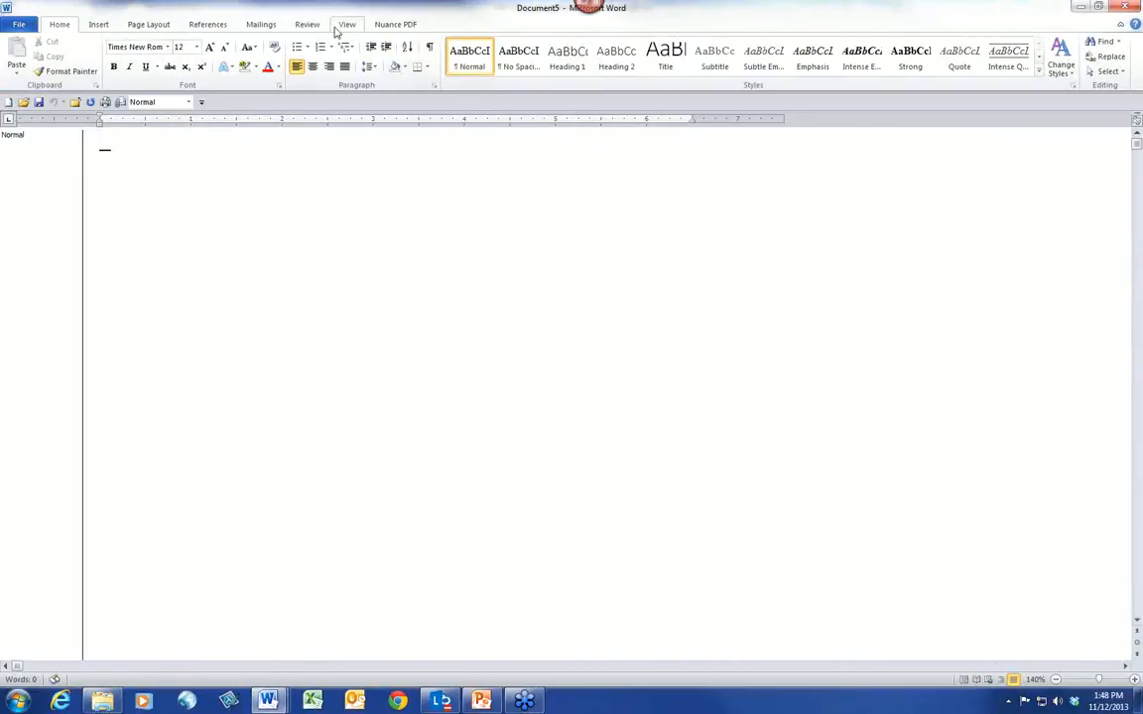
{"action": "left_click", "coordinate": [96, 24]}
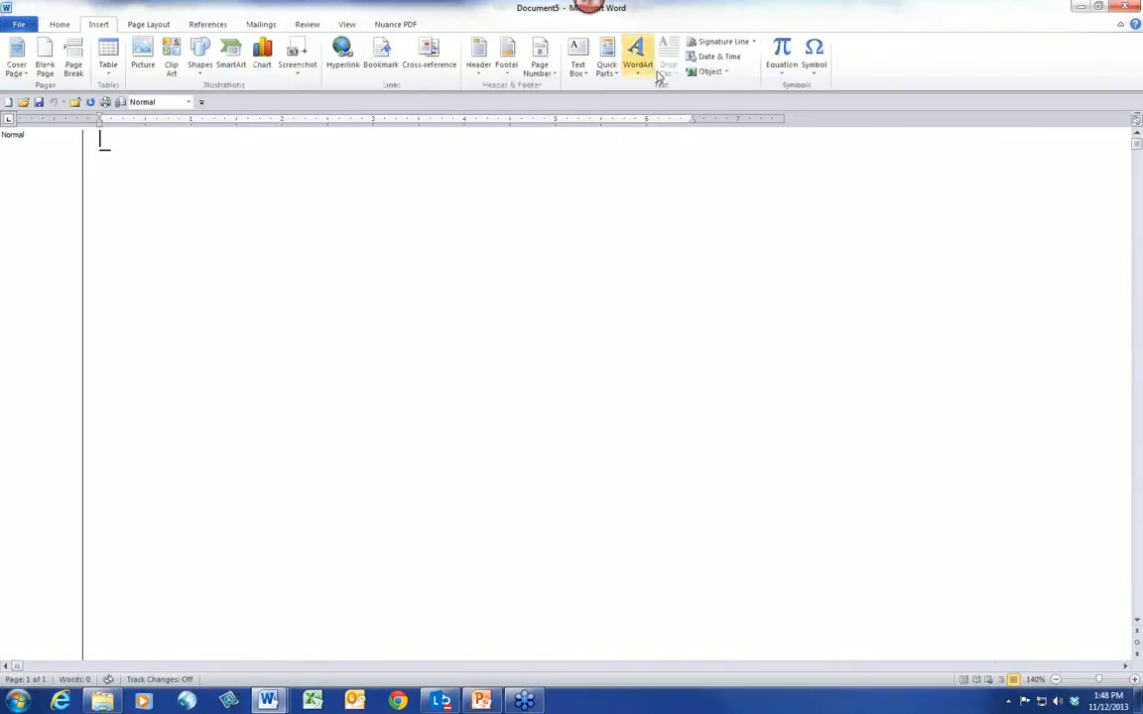
{"action": "left_click", "coordinate": [611, 75]}
{"action": "left_click", "coordinate": [696, 222]}
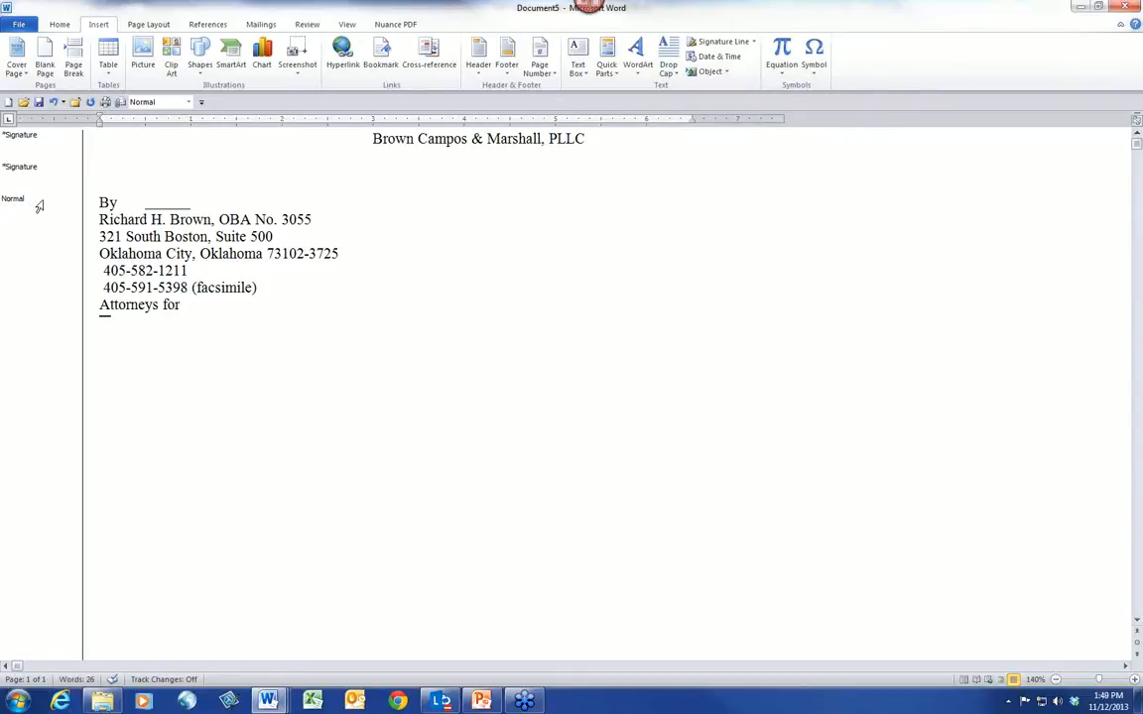
Apply the *Signature style to the "By" attorney block and adjust the spacing after "By" so the signature line runs to the right margin.
{"action": "left_click", "coordinate": [60, 24]}
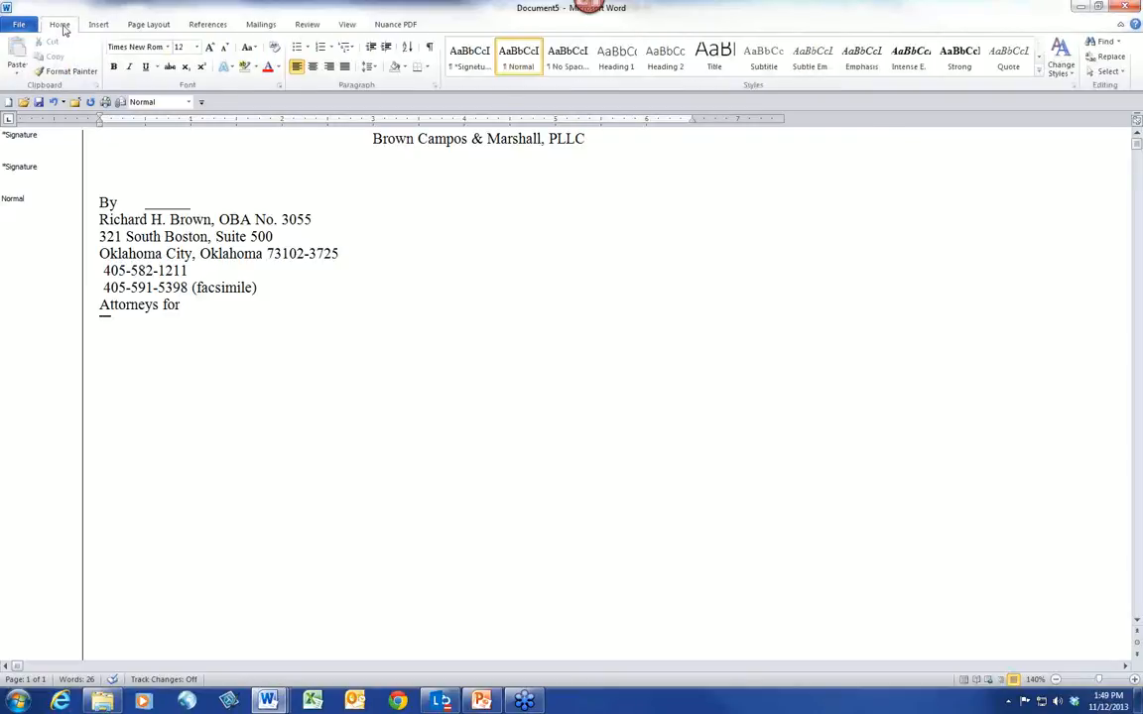
{"action": "left_click", "coordinate": [1072, 85]}
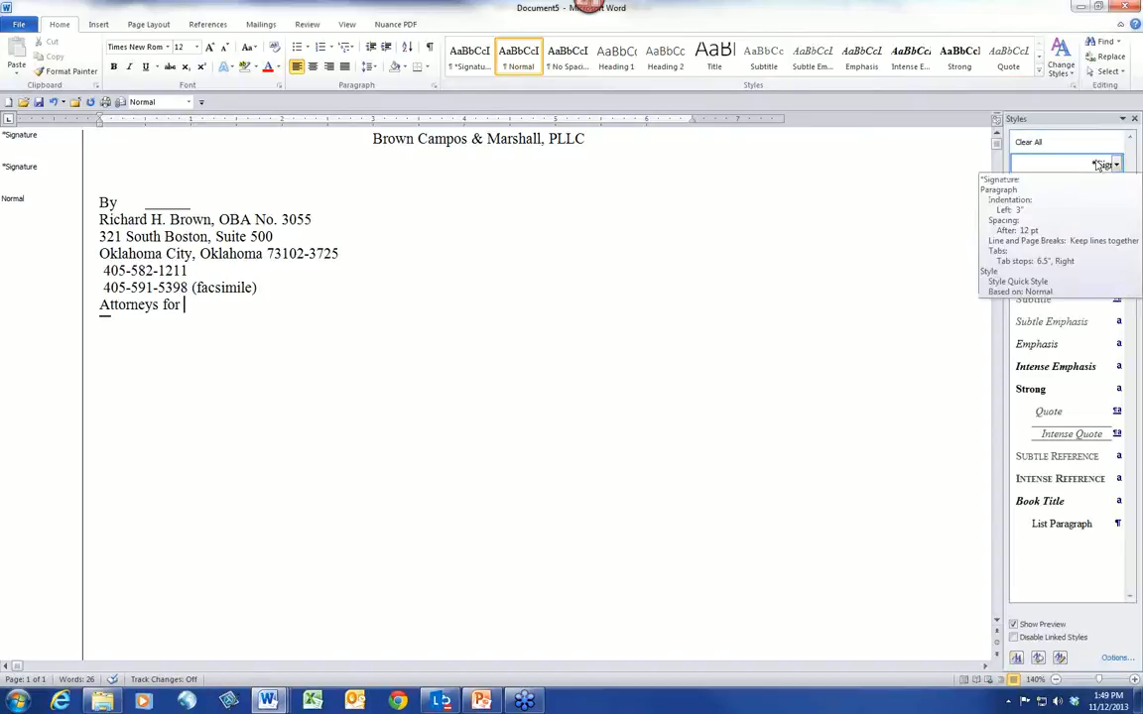
{"action": "left_click", "coordinate": [1102, 165]}
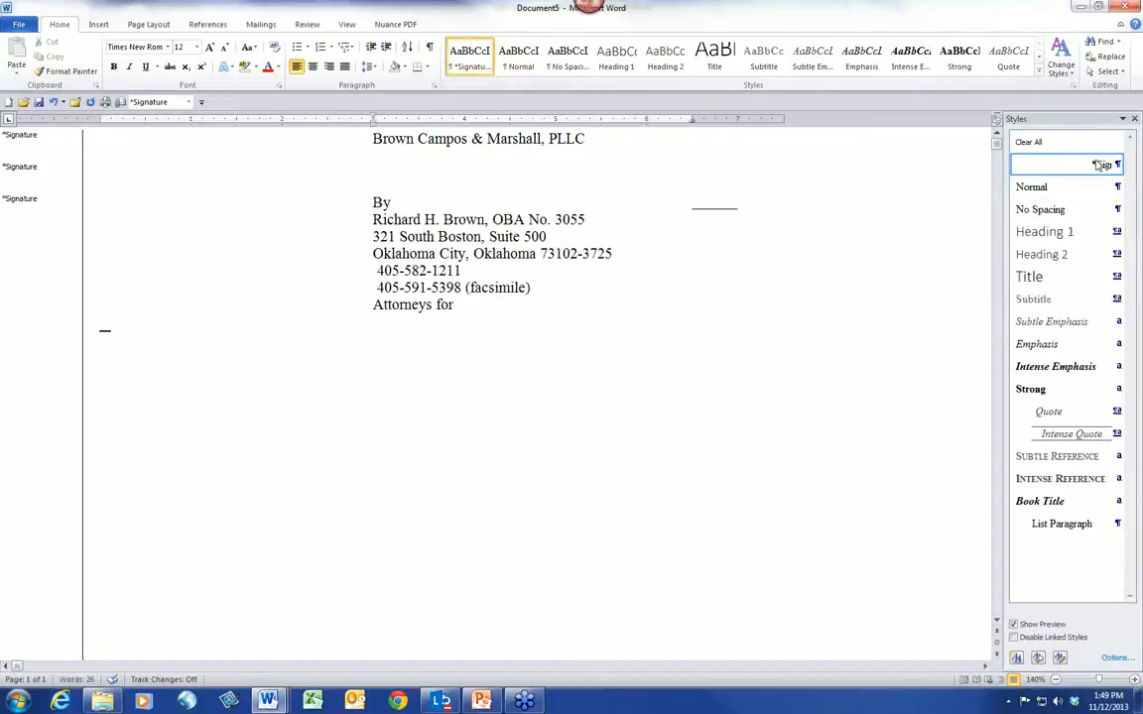
{"action": "left_click", "coordinate": [425, 202]}
{"action": "key", "text": "Tab"}
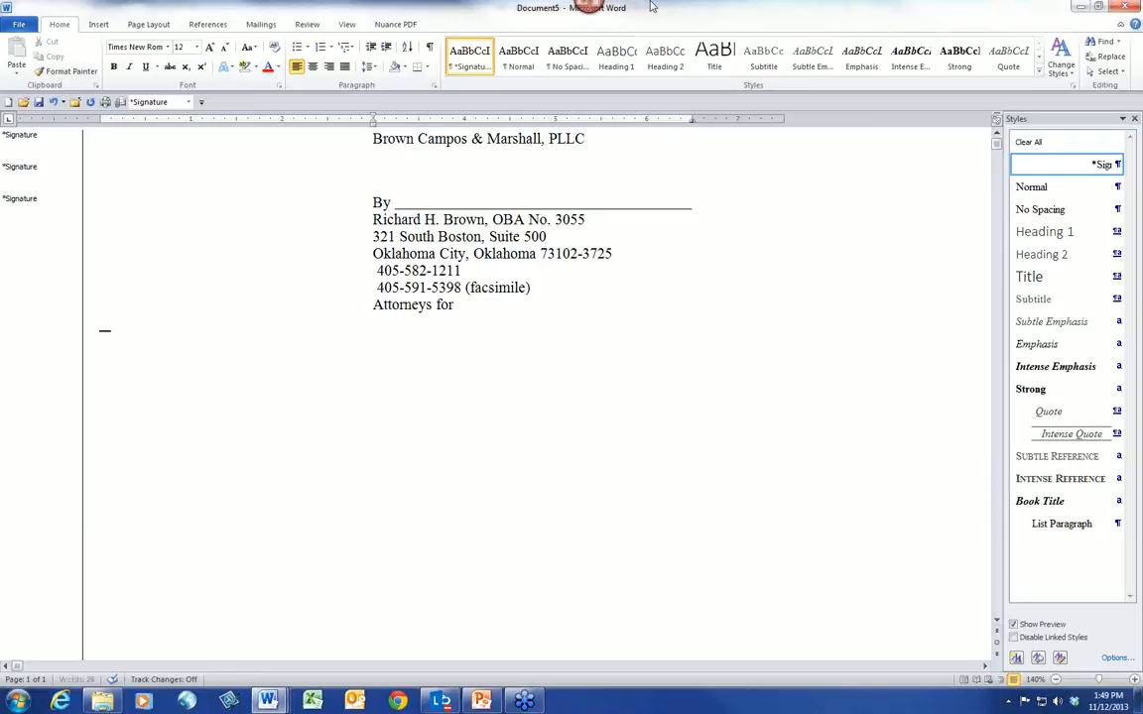
Close the signature block document and the case sheet sample document without saving either.
{"action": "left_click", "coordinate": [1124, 7]}
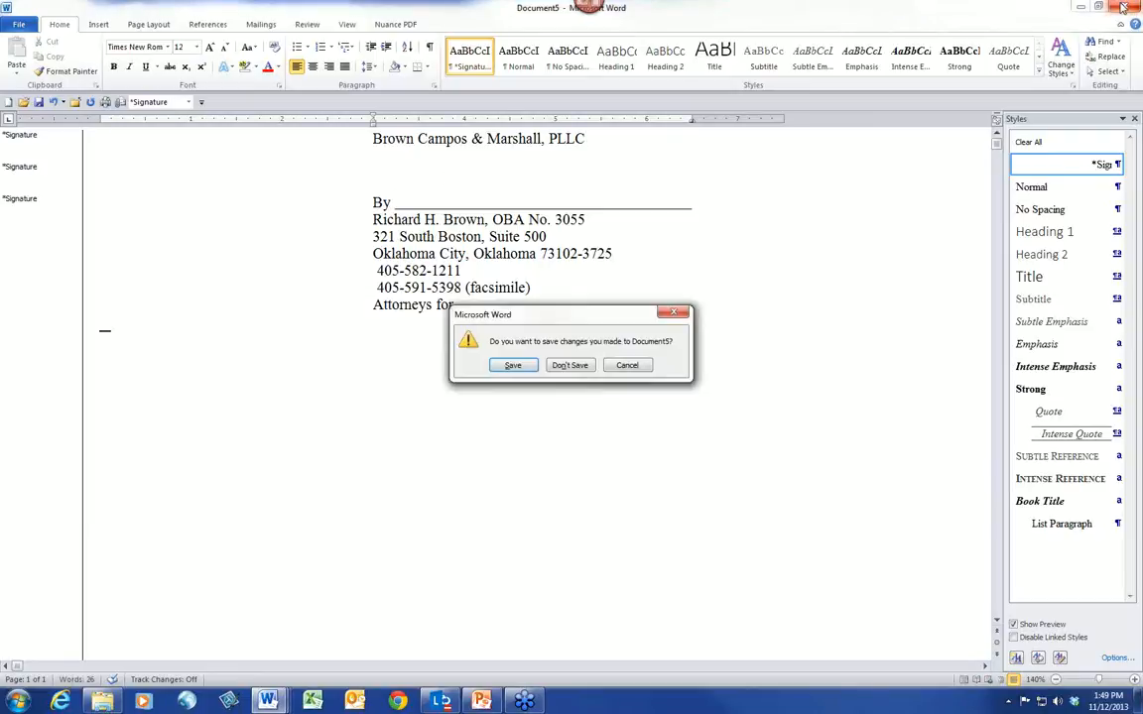
{"action": "left_click", "coordinate": [573, 365]}
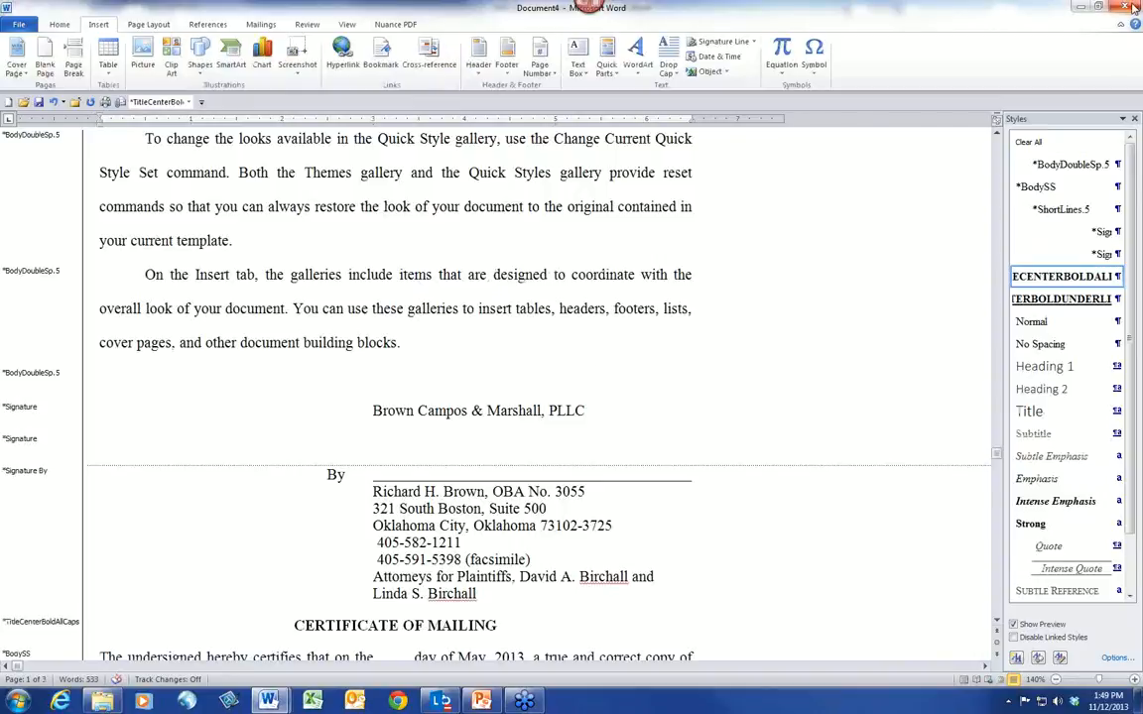
{"action": "left_click", "coordinate": [1124, 7]}
{"action": "left_click", "coordinate": [569, 365]}
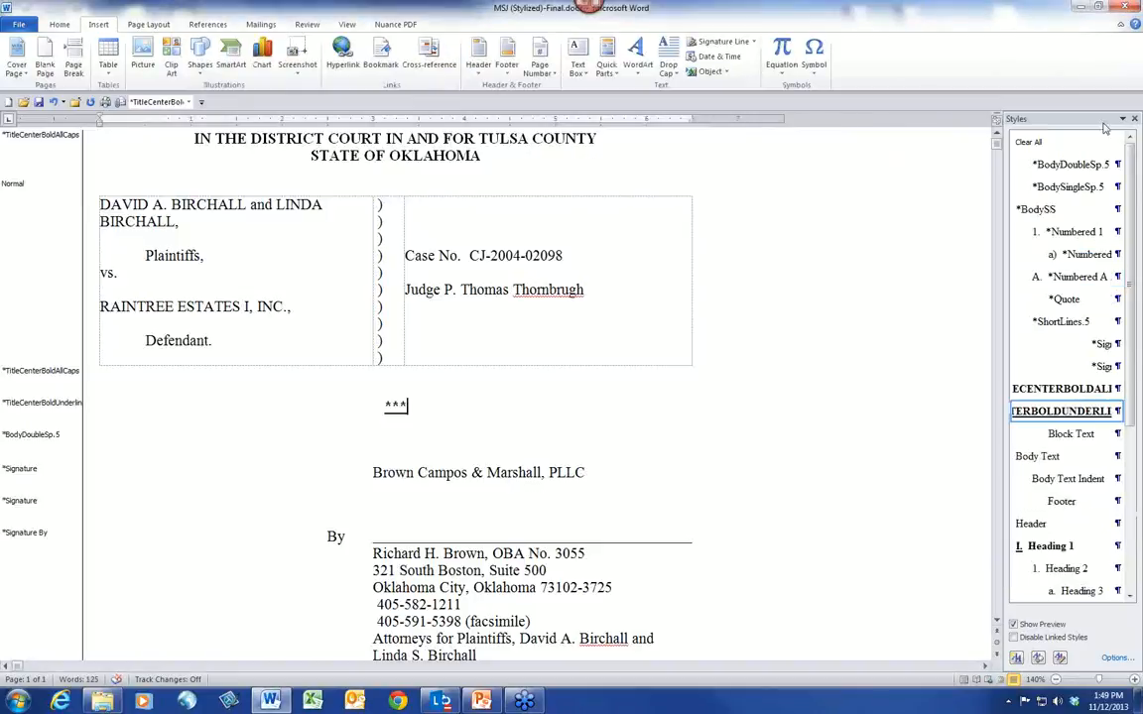
Close the motion document and save the building block changes to Building Blocks.dotx.
{"action": "left_click", "coordinate": [1124, 6]}
{"action": "left_click", "coordinate": [605, 371]}
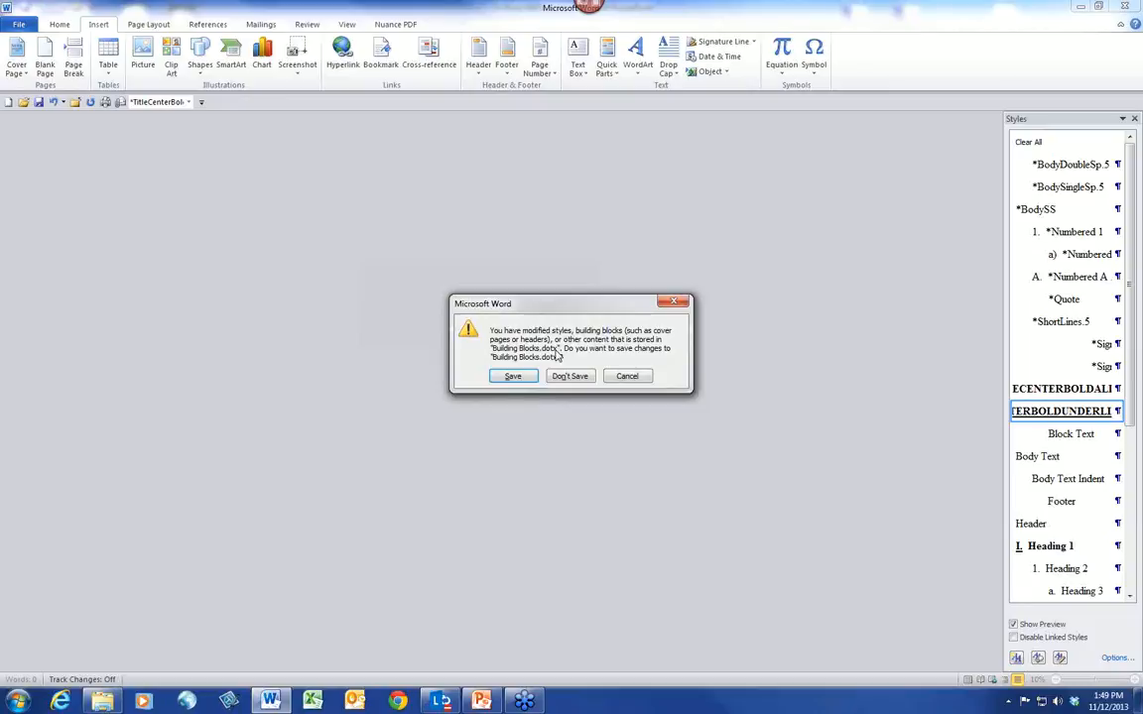
{"action": "left_click", "coordinate": [513, 378]}
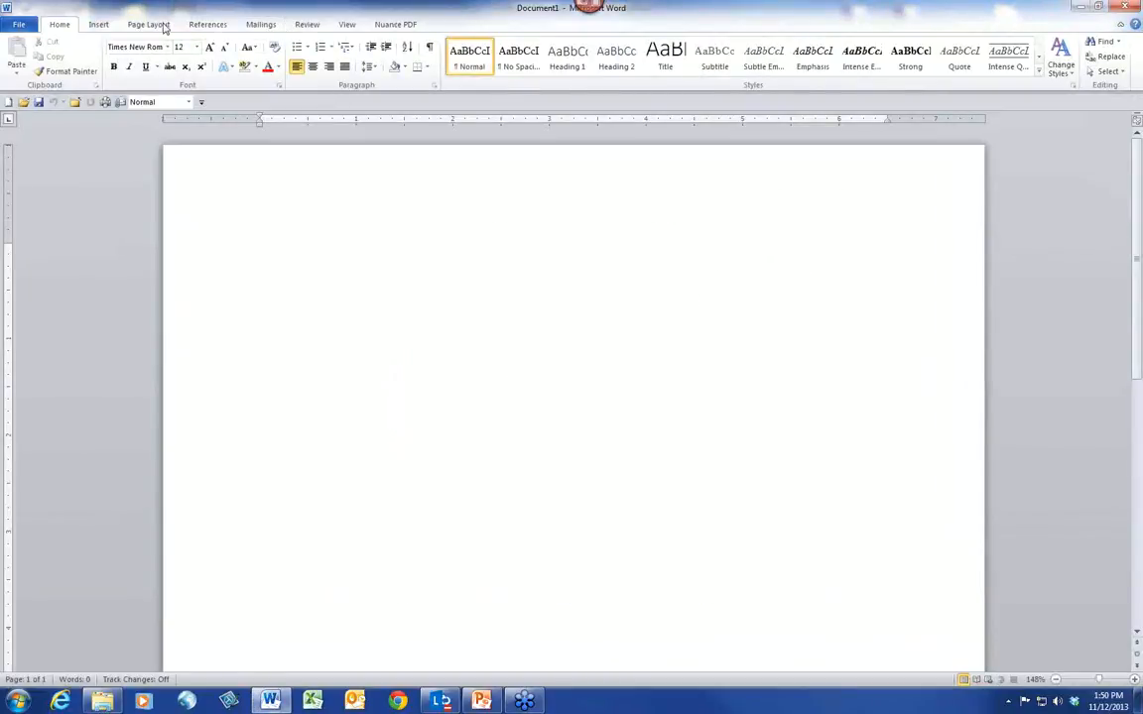
Check the Quick Parts gallery in the new blank document for the saved case sheet and signature block entries.
{"action": "left_click", "coordinate": [99, 24]}
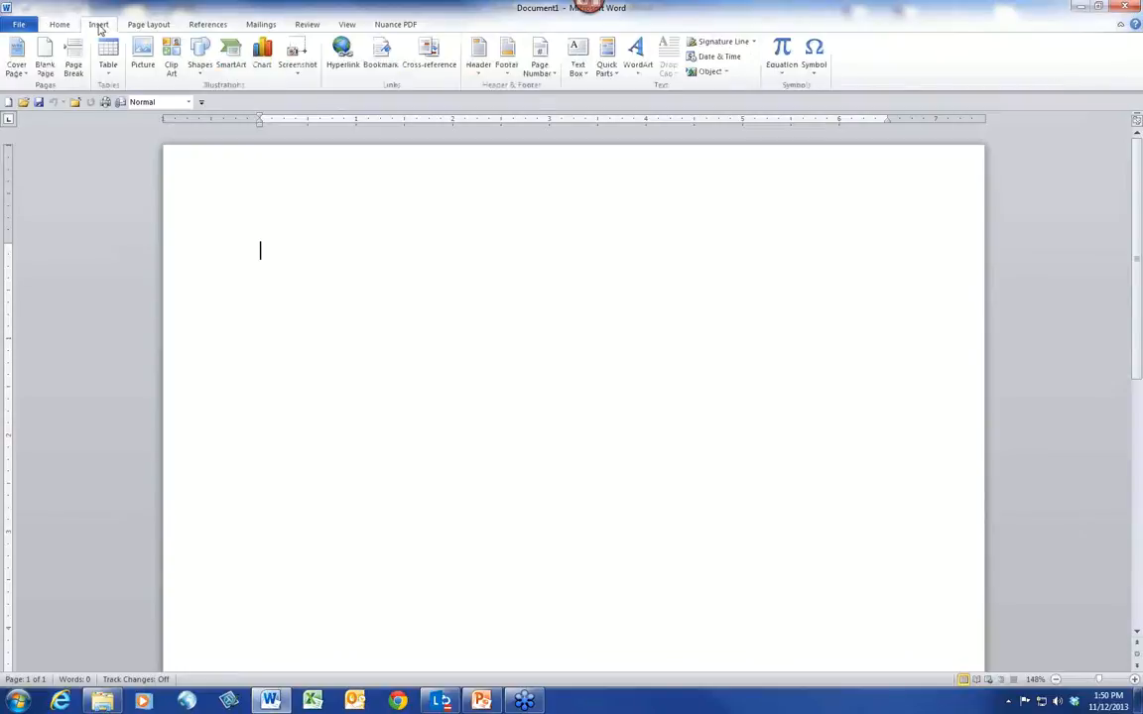
{"action": "left_click", "coordinate": [607, 69]}
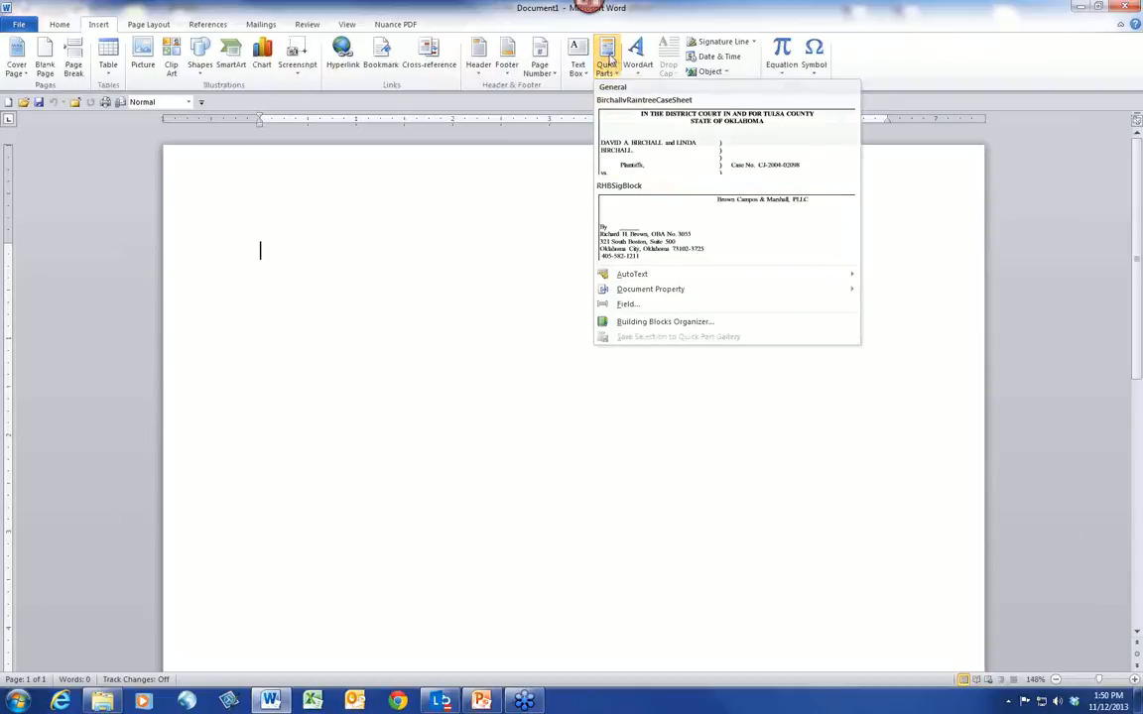
{"action": "left_click", "coordinate": [609, 61]}
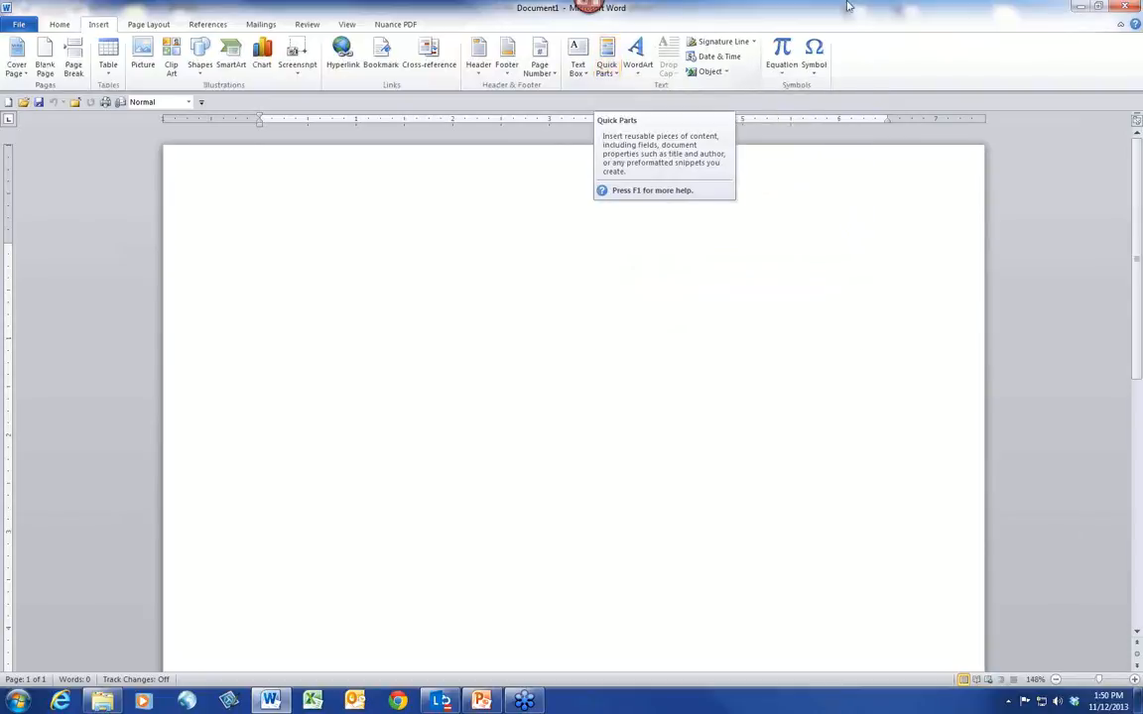